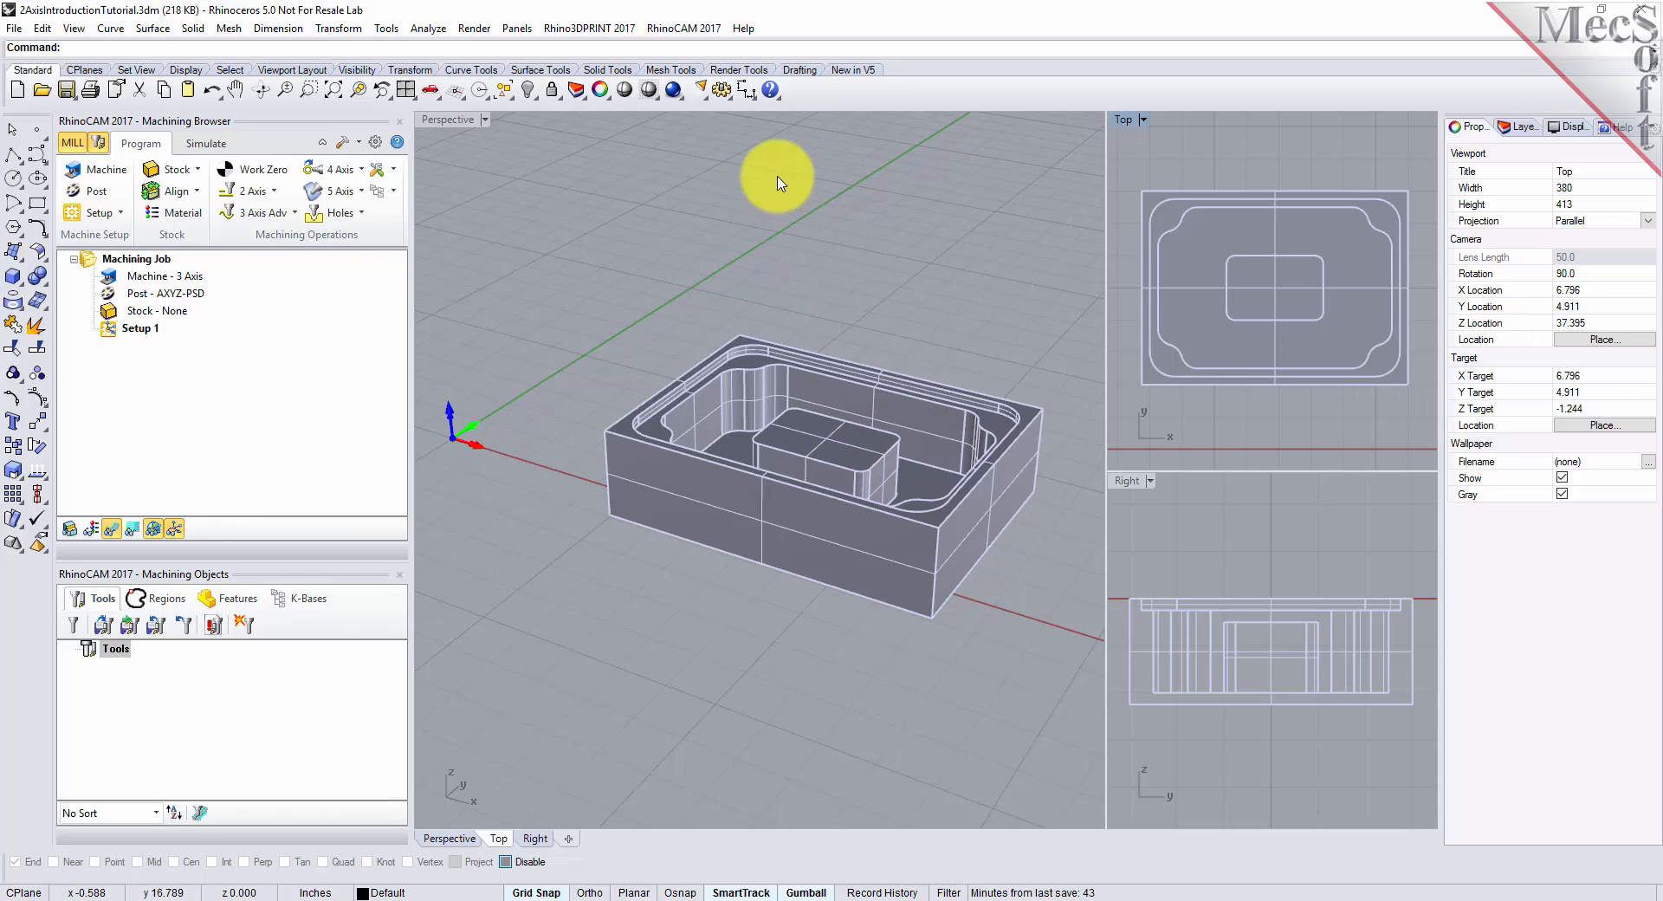
# View the RhinoCAM 2017 learning resources window and close it
pyautogui.click(702, 30)
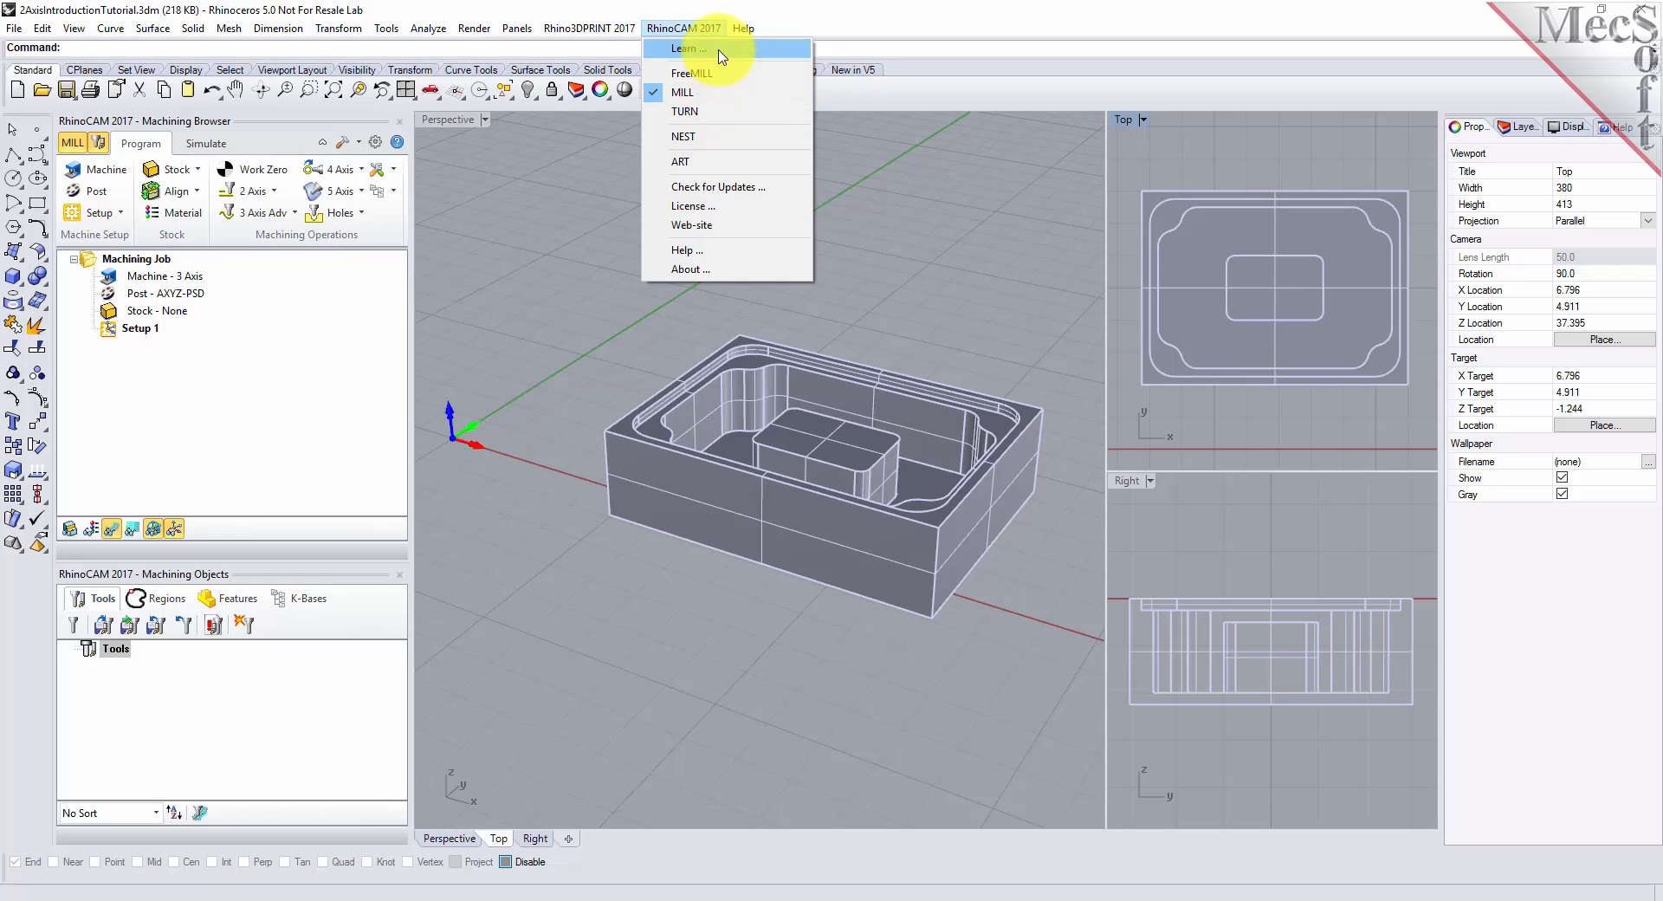
pyautogui.click(719, 50)
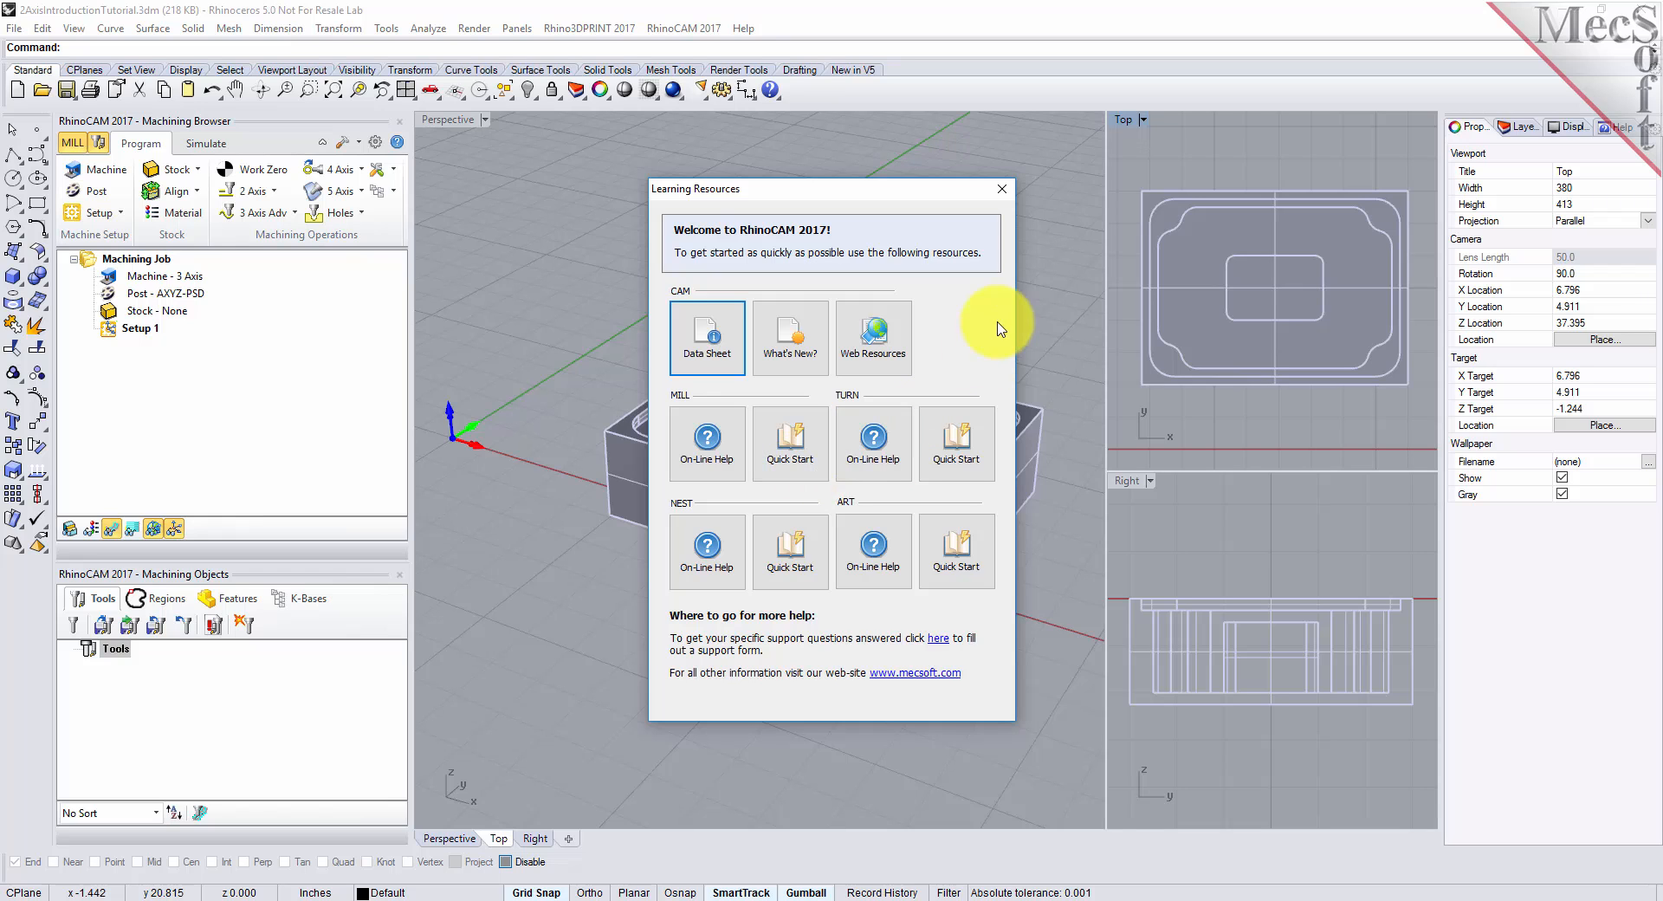
pyautogui.click(1003, 190)
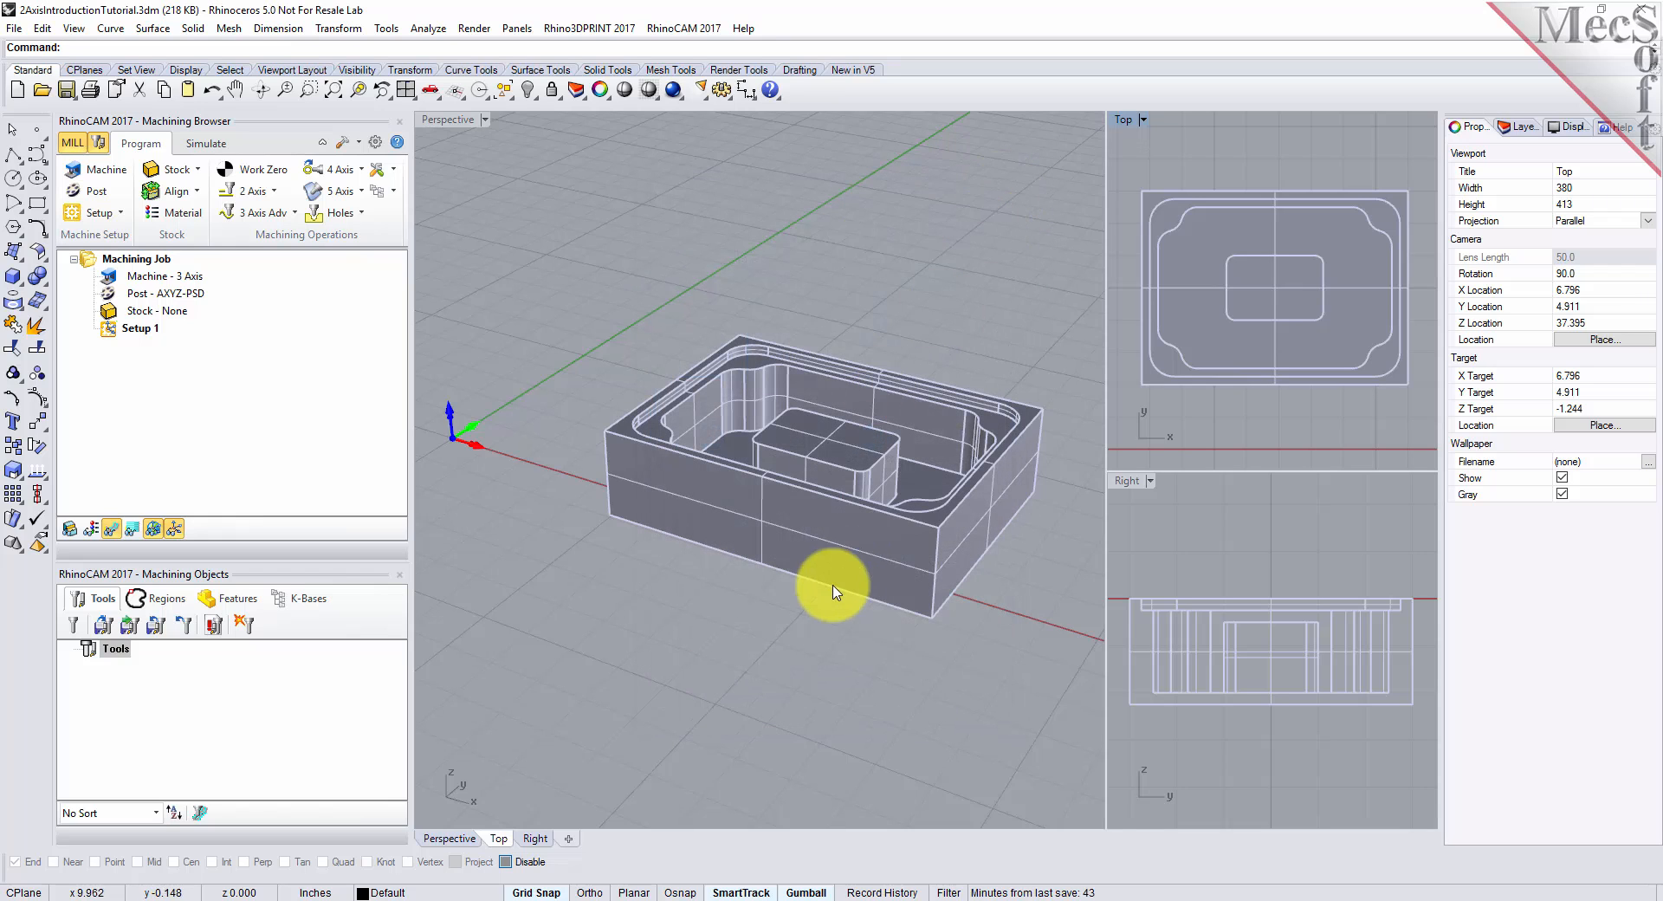
pyautogui.moveTo(866, 615)
pyautogui.mouseDown(button='right')
pyautogui.moveTo(799, 622)
pyautogui.moveTo(797, 689)
pyautogui.moveTo(824, 631)
pyautogui.moveTo(866, 624)
pyautogui.mouseUp(button='right')
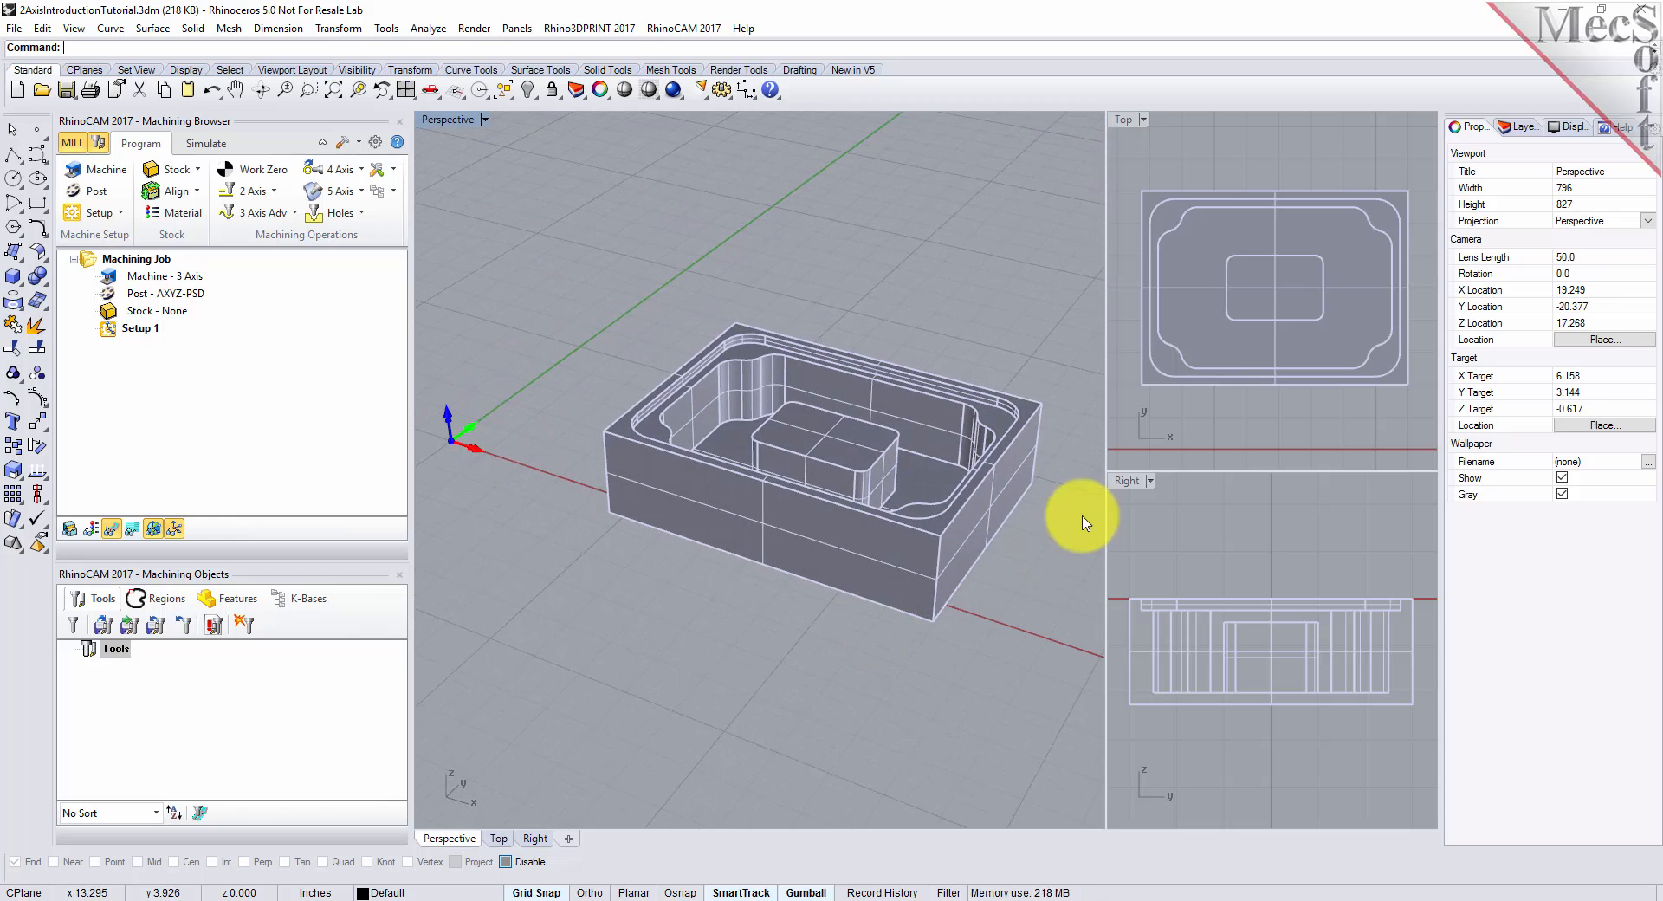
pyautogui.scroll(2, 1073, 471)
pyautogui.scroll(-2, 656, 455)
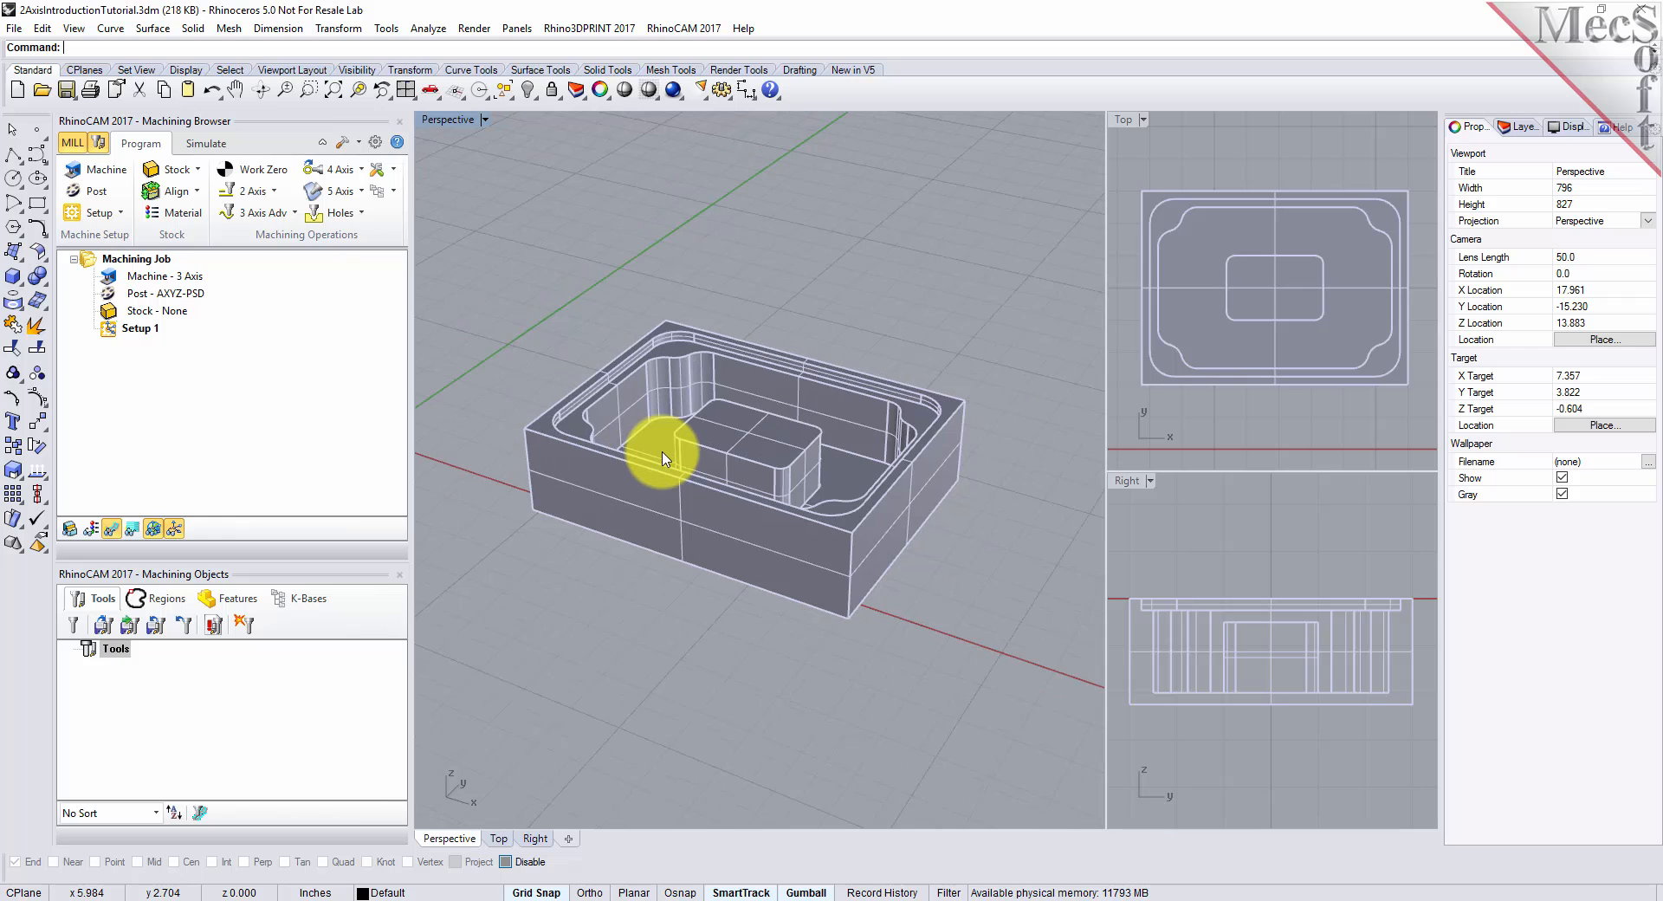
pyautogui.click(334, 90)
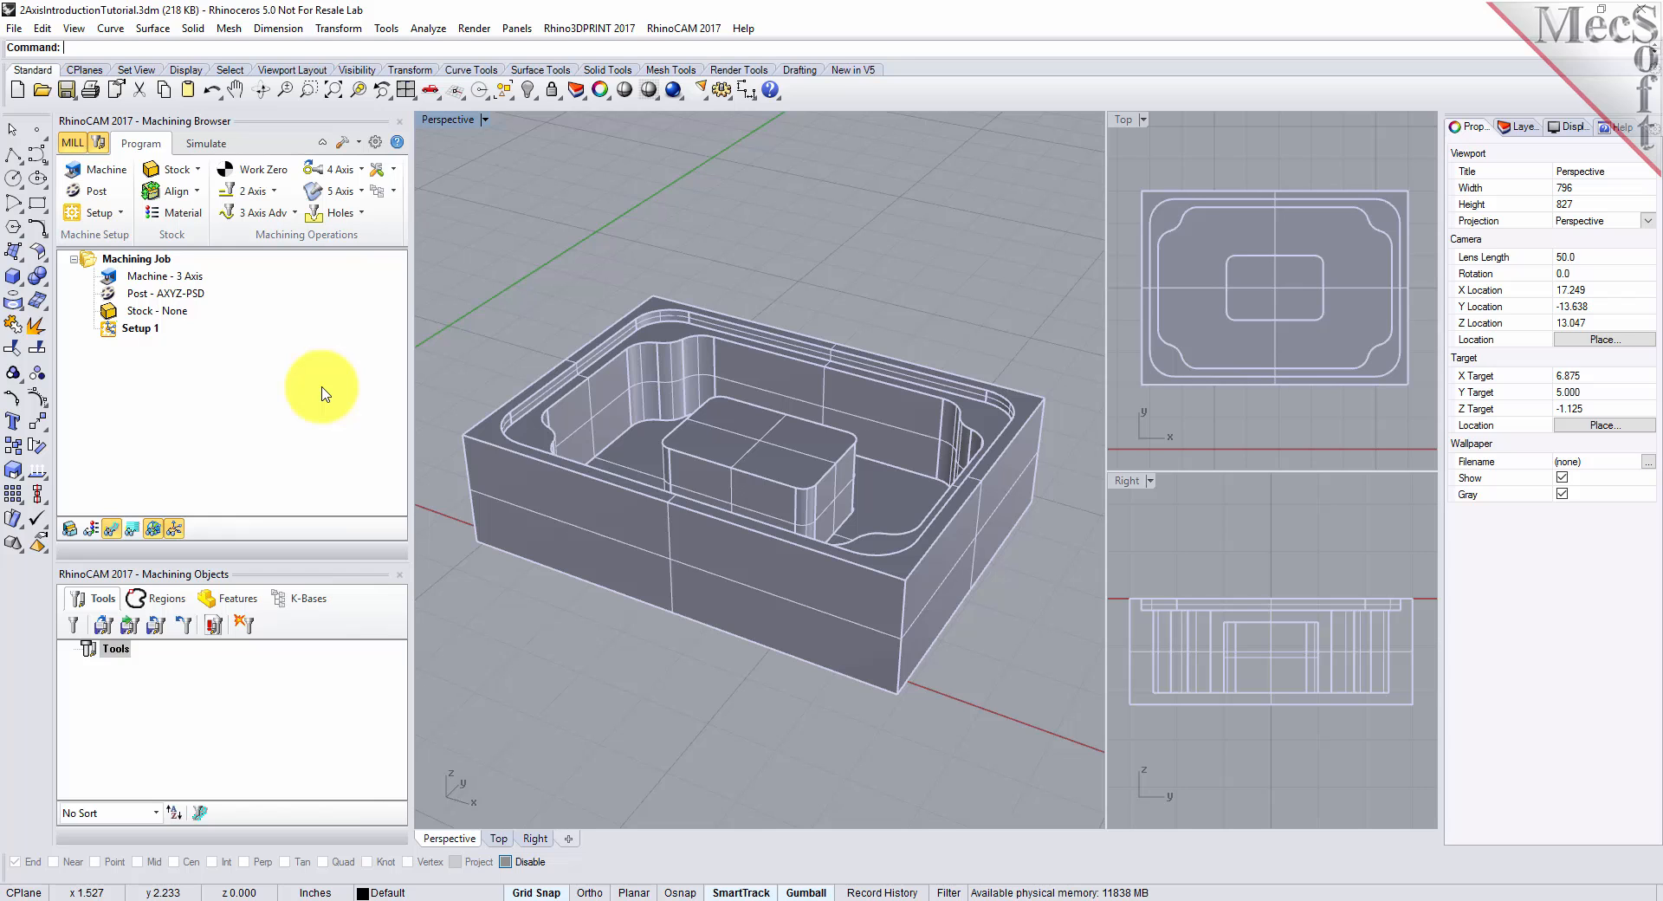
# Define the machine tool for the machining job as a 3 Axis machine
pyautogui.click(113, 174)
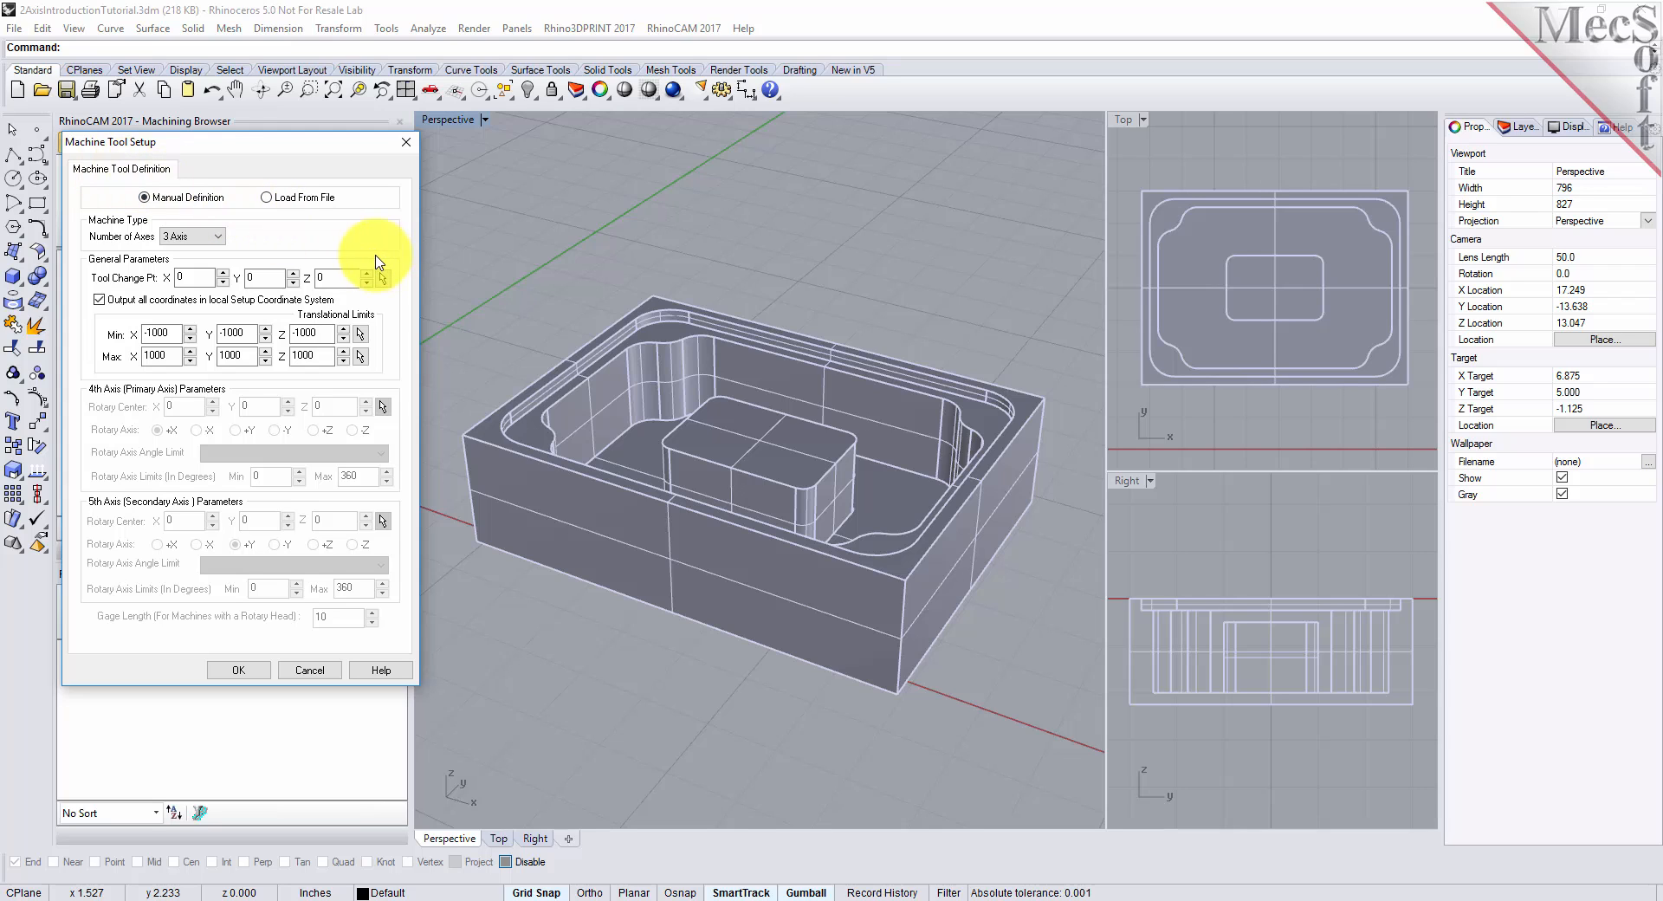
pyautogui.click(220, 243)
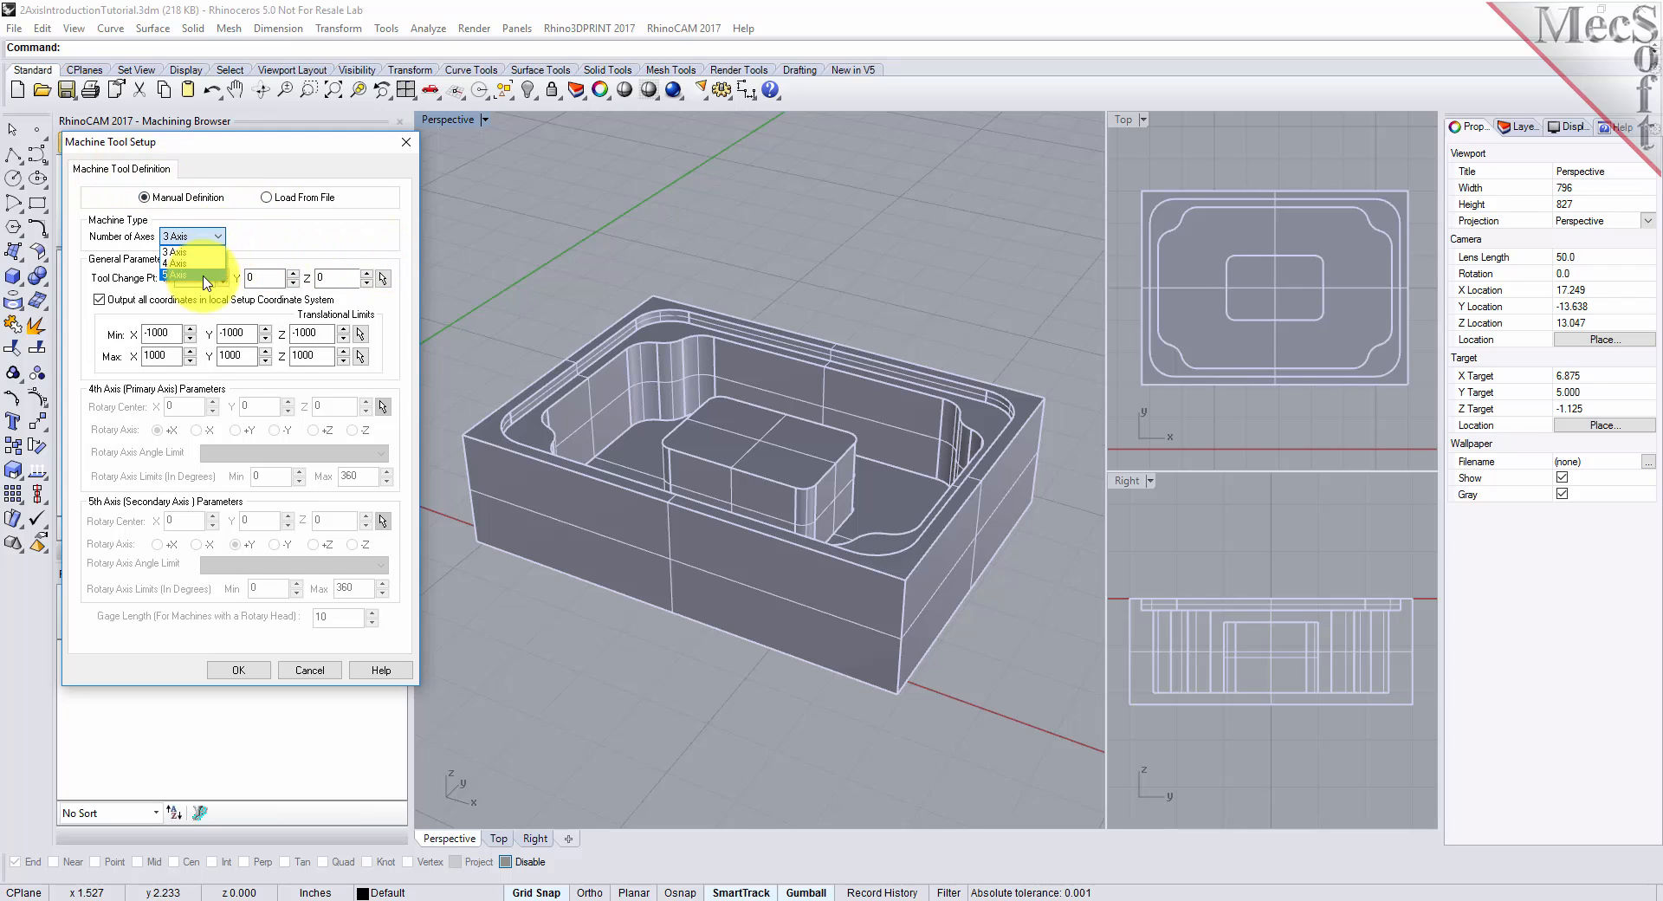
pyautogui.click(205, 251)
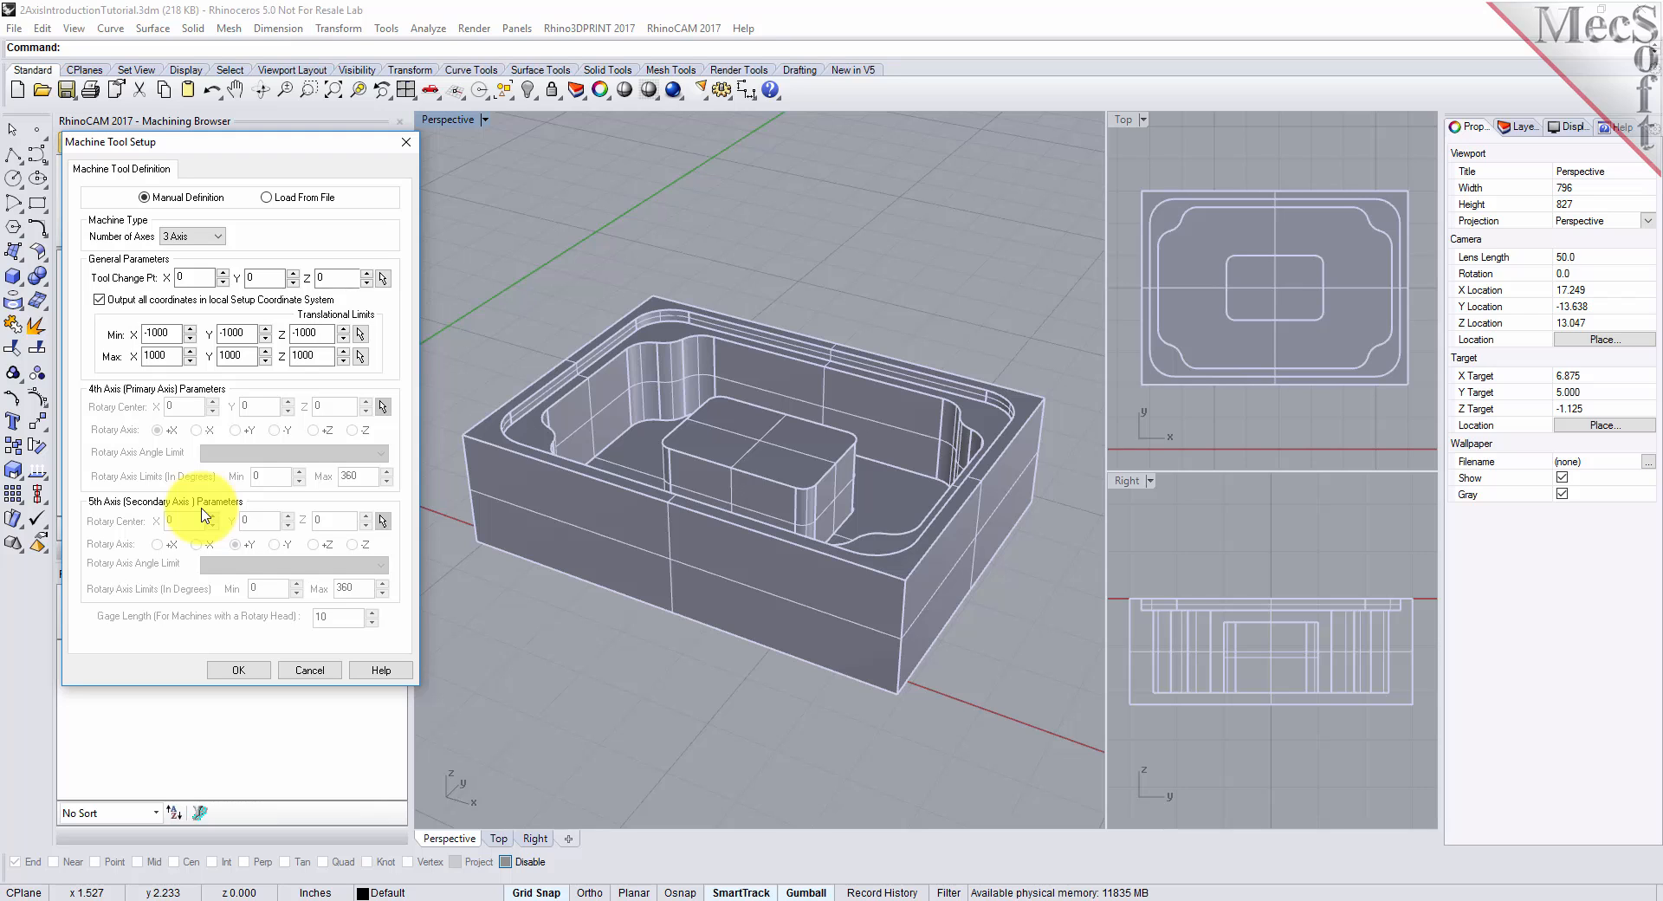
pyautogui.click(235, 670)
pyautogui.click(130, 278)
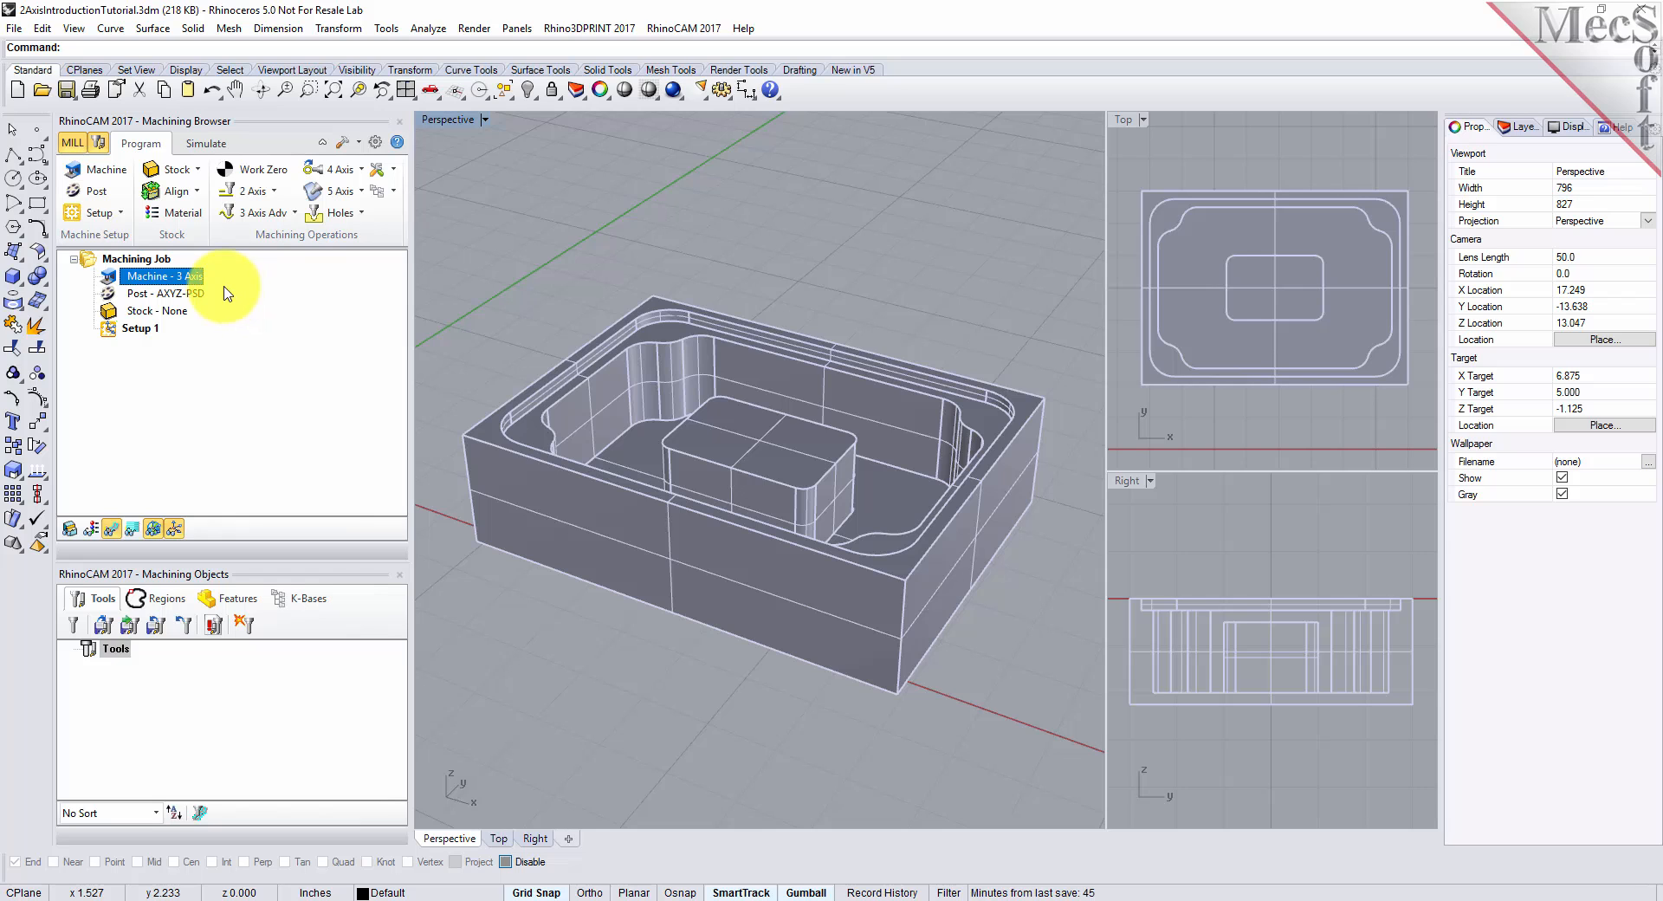
# Set the current post-processor to Haas with the posted file extension .nc
pyautogui.click(97, 194)
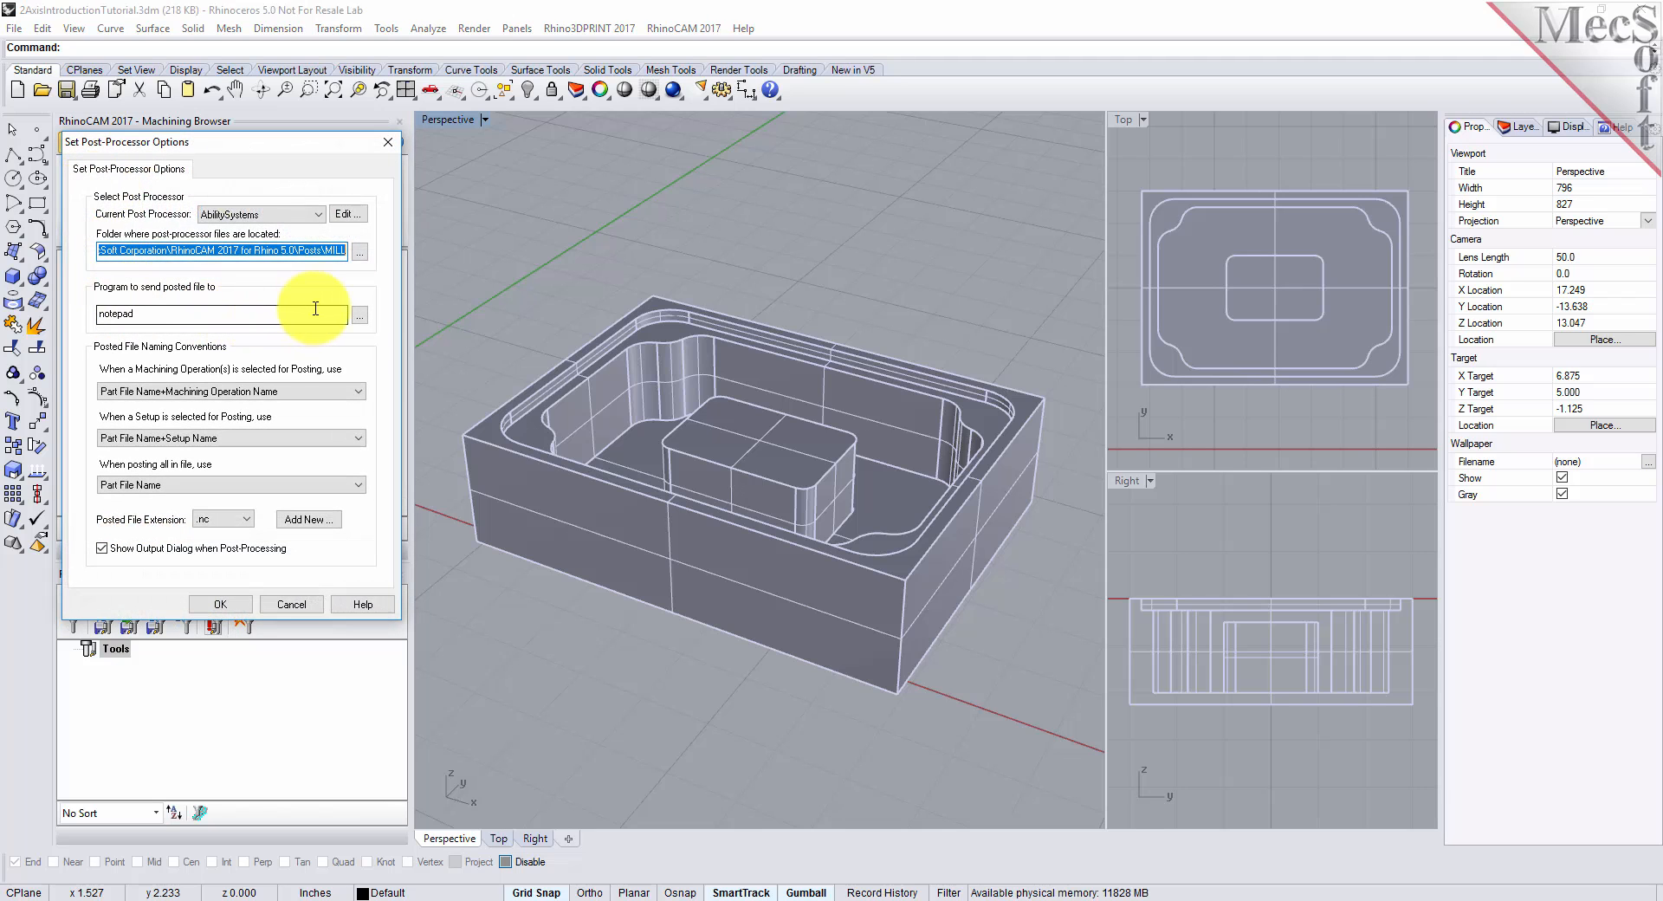
pyautogui.click(319, 214)
pyautogui.moveTo(323, 257); pyautogui.dragTo(322, 366)
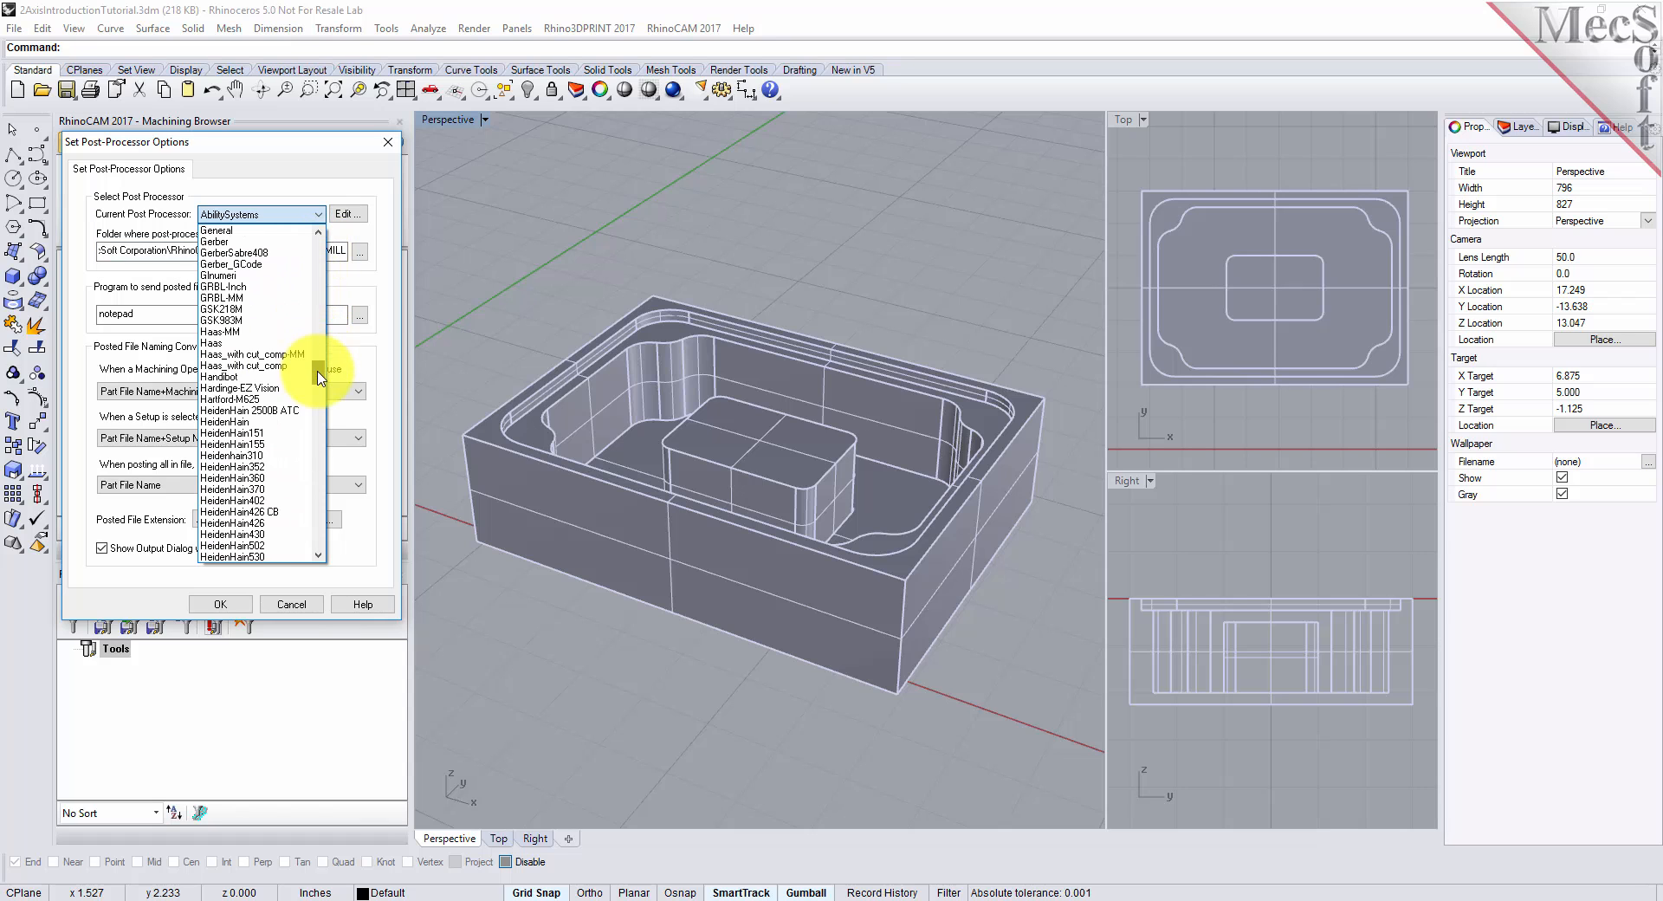
pyautogui.click(224, 345)
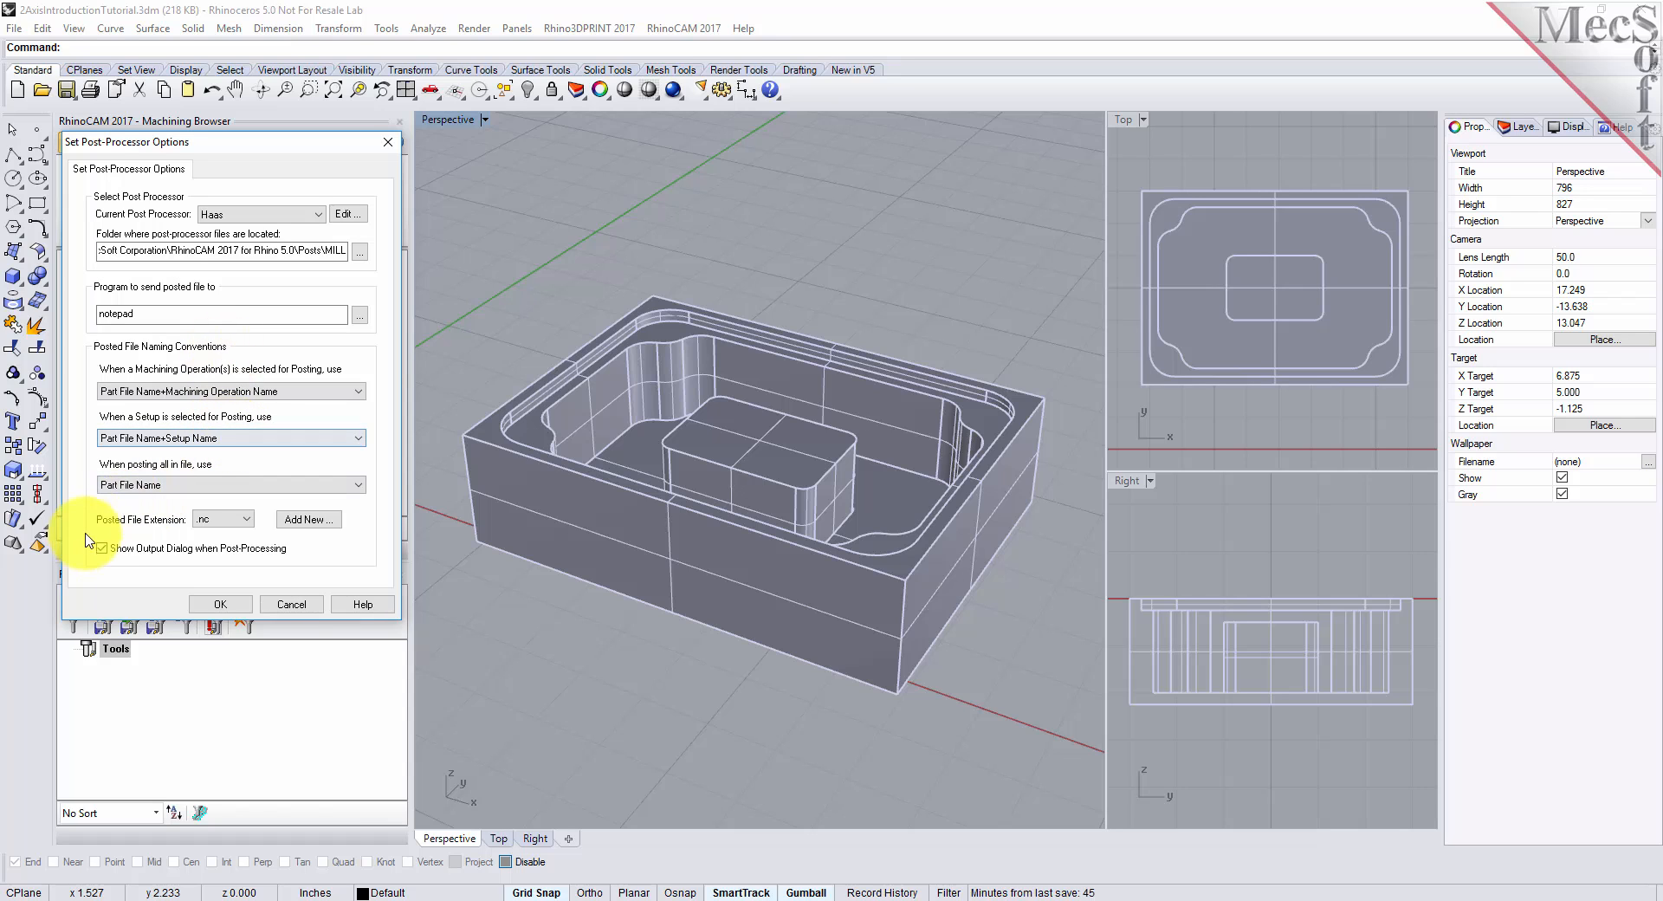
pyautogui.click(233, 519)
pyautogui.click(240, 534)
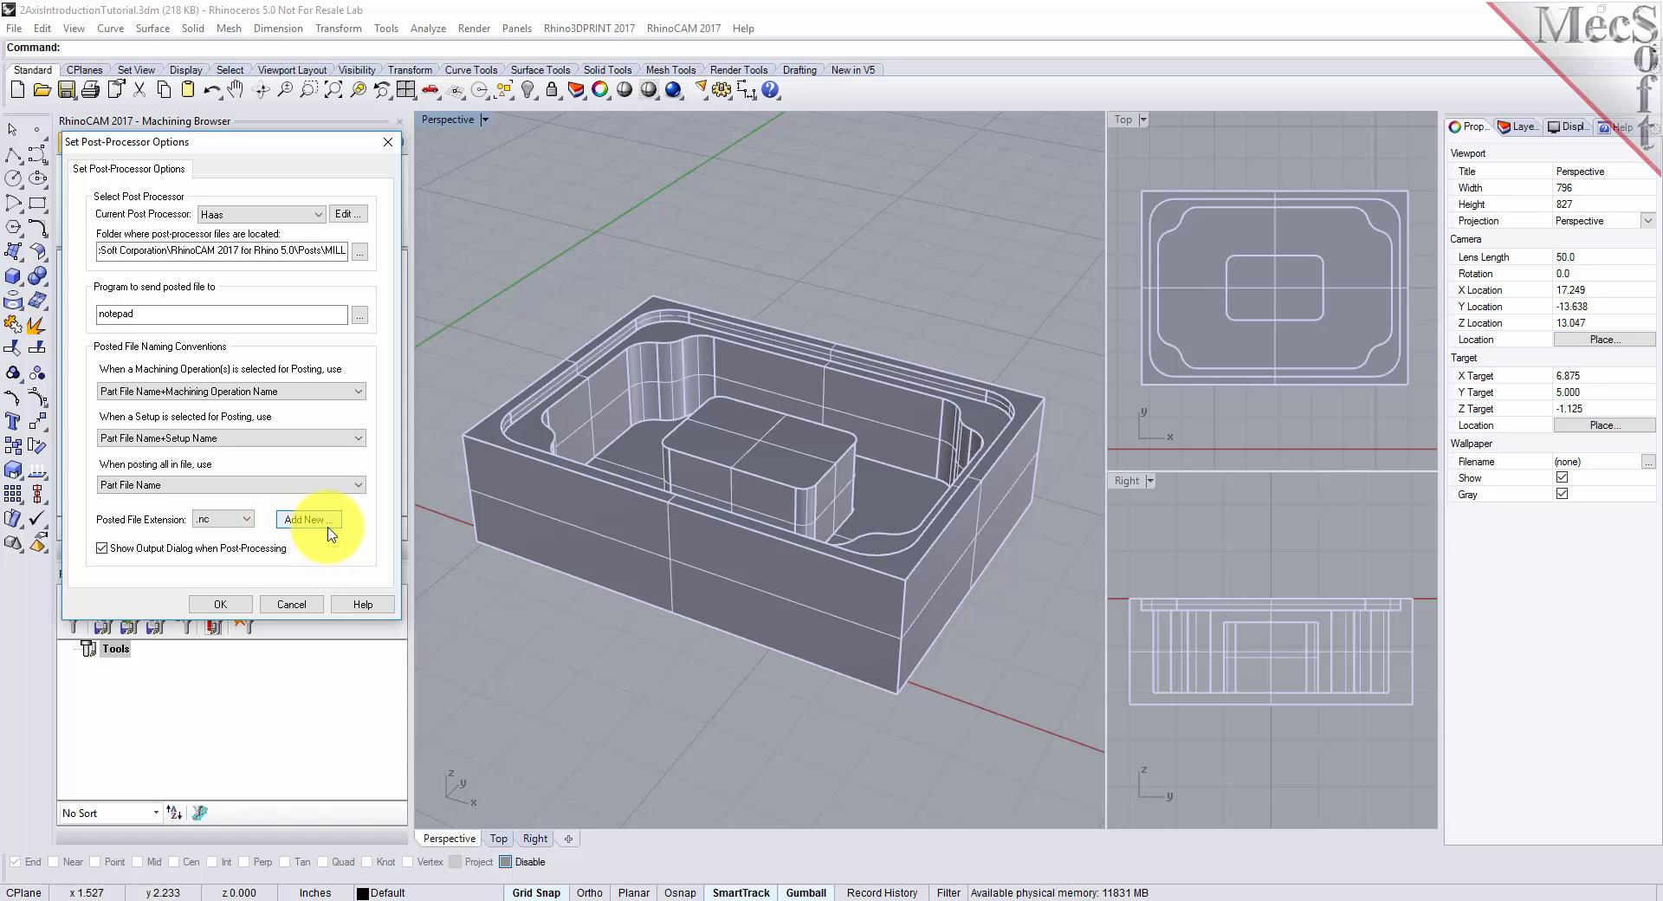
pyautogui.click(236, 605)
pyautogui.click(152, 294)
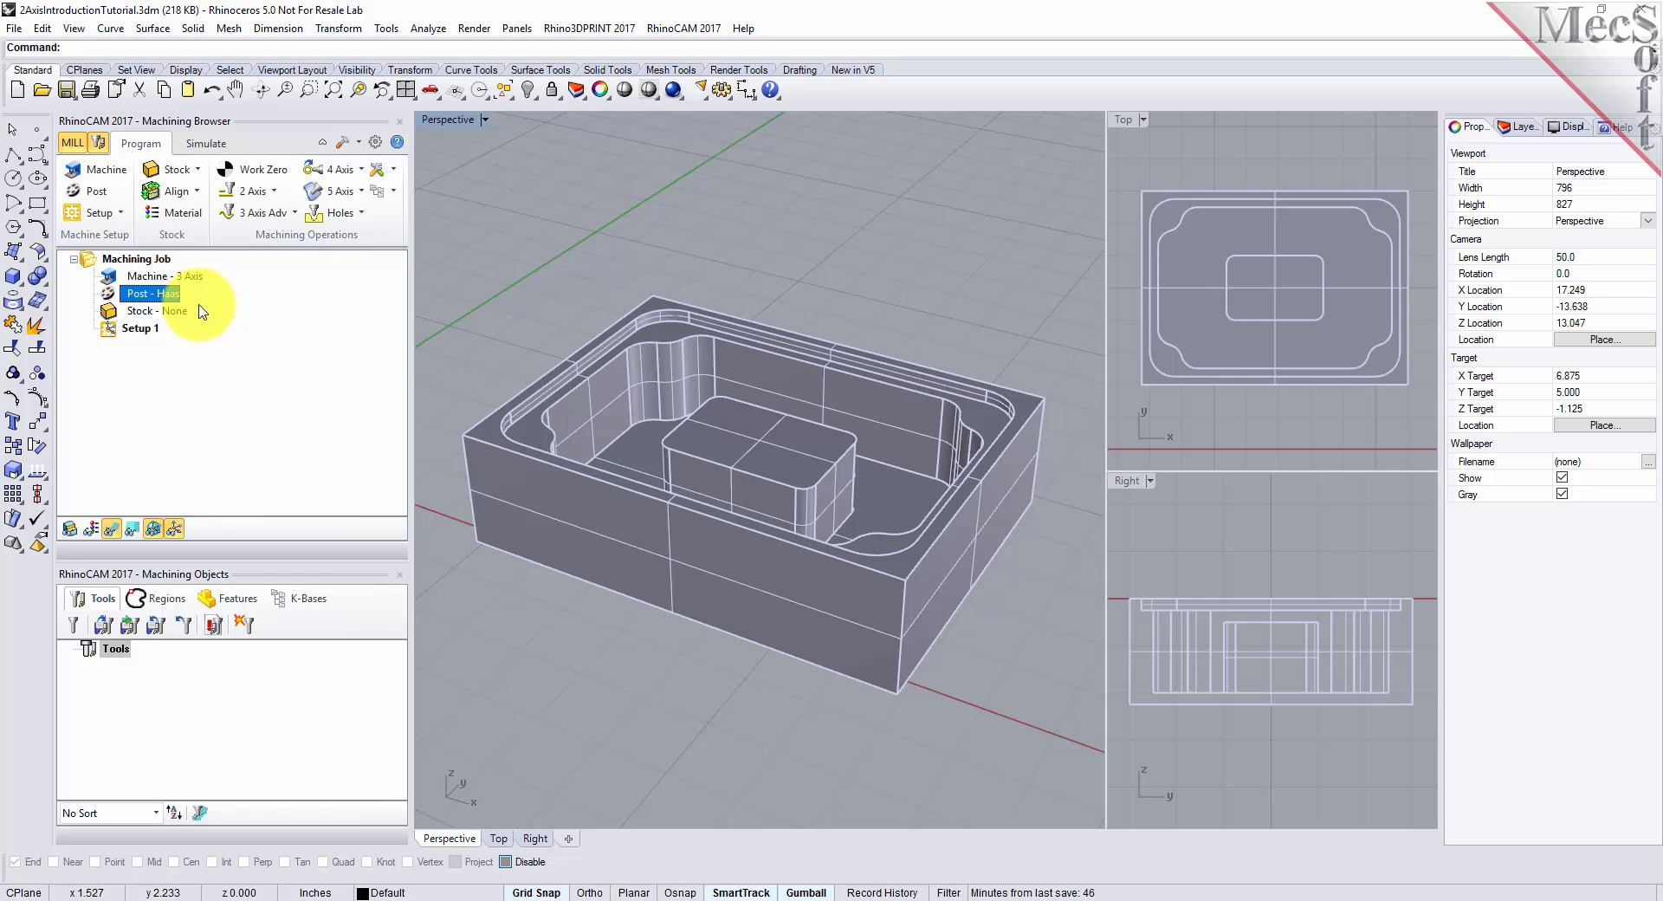
# Create a box stock from the model's bounding box, anchored at its lower corner, with the height set to 2.5 inches
pyautogui.click(111, 331)
pyautogui.click(112, 332)
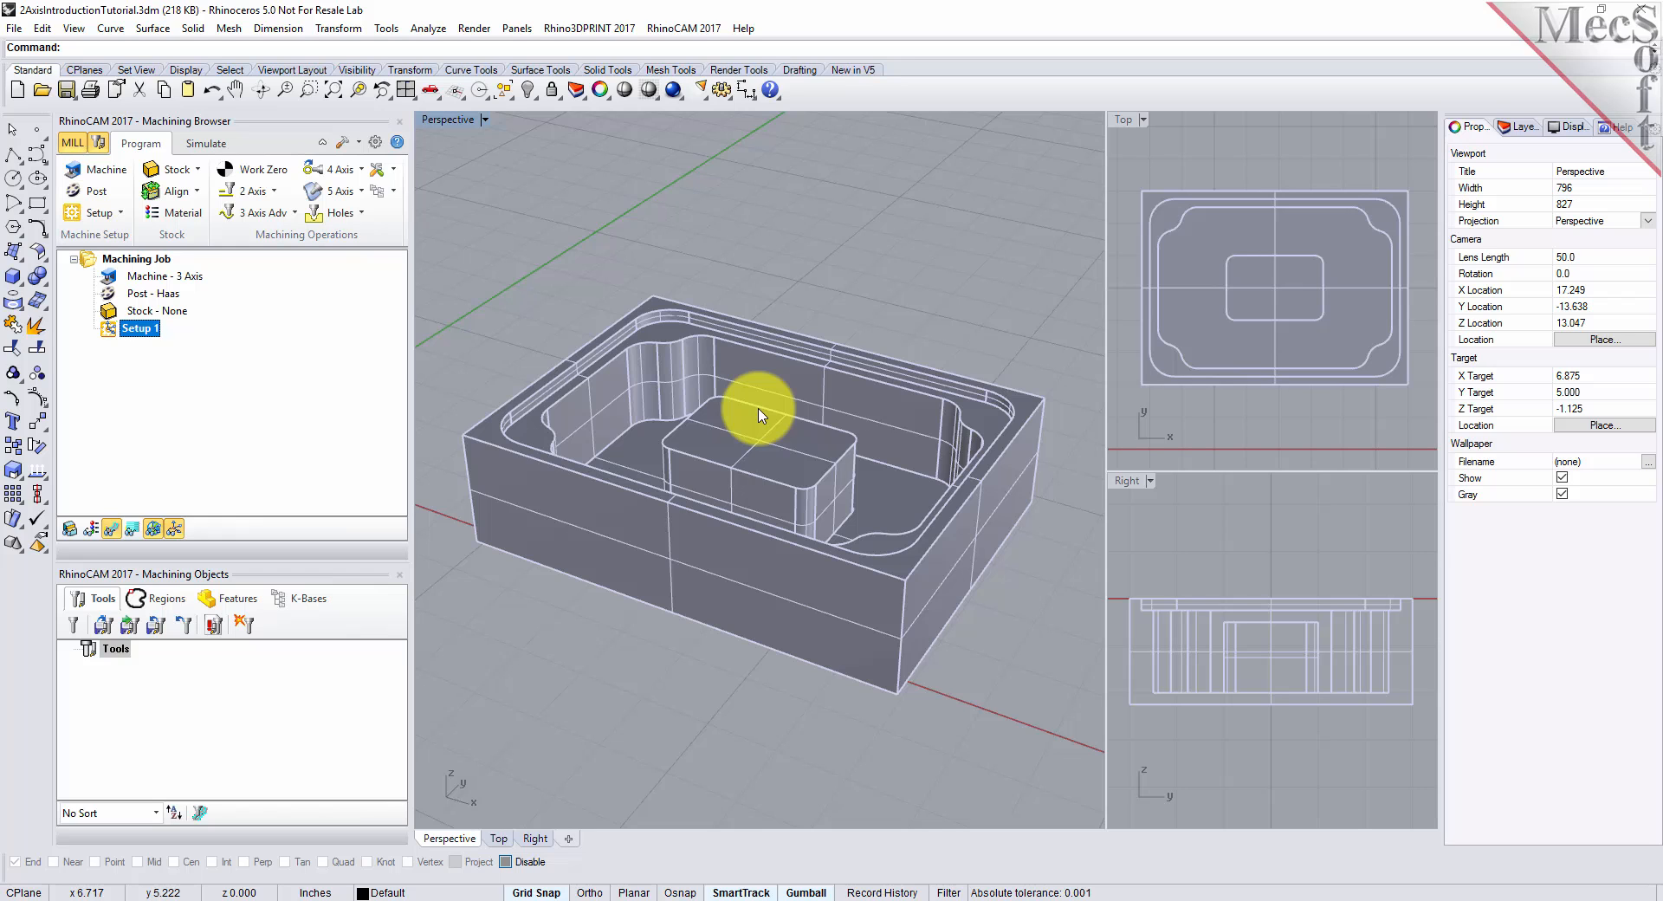
pyautogui.scroll(-4, 771, 411)
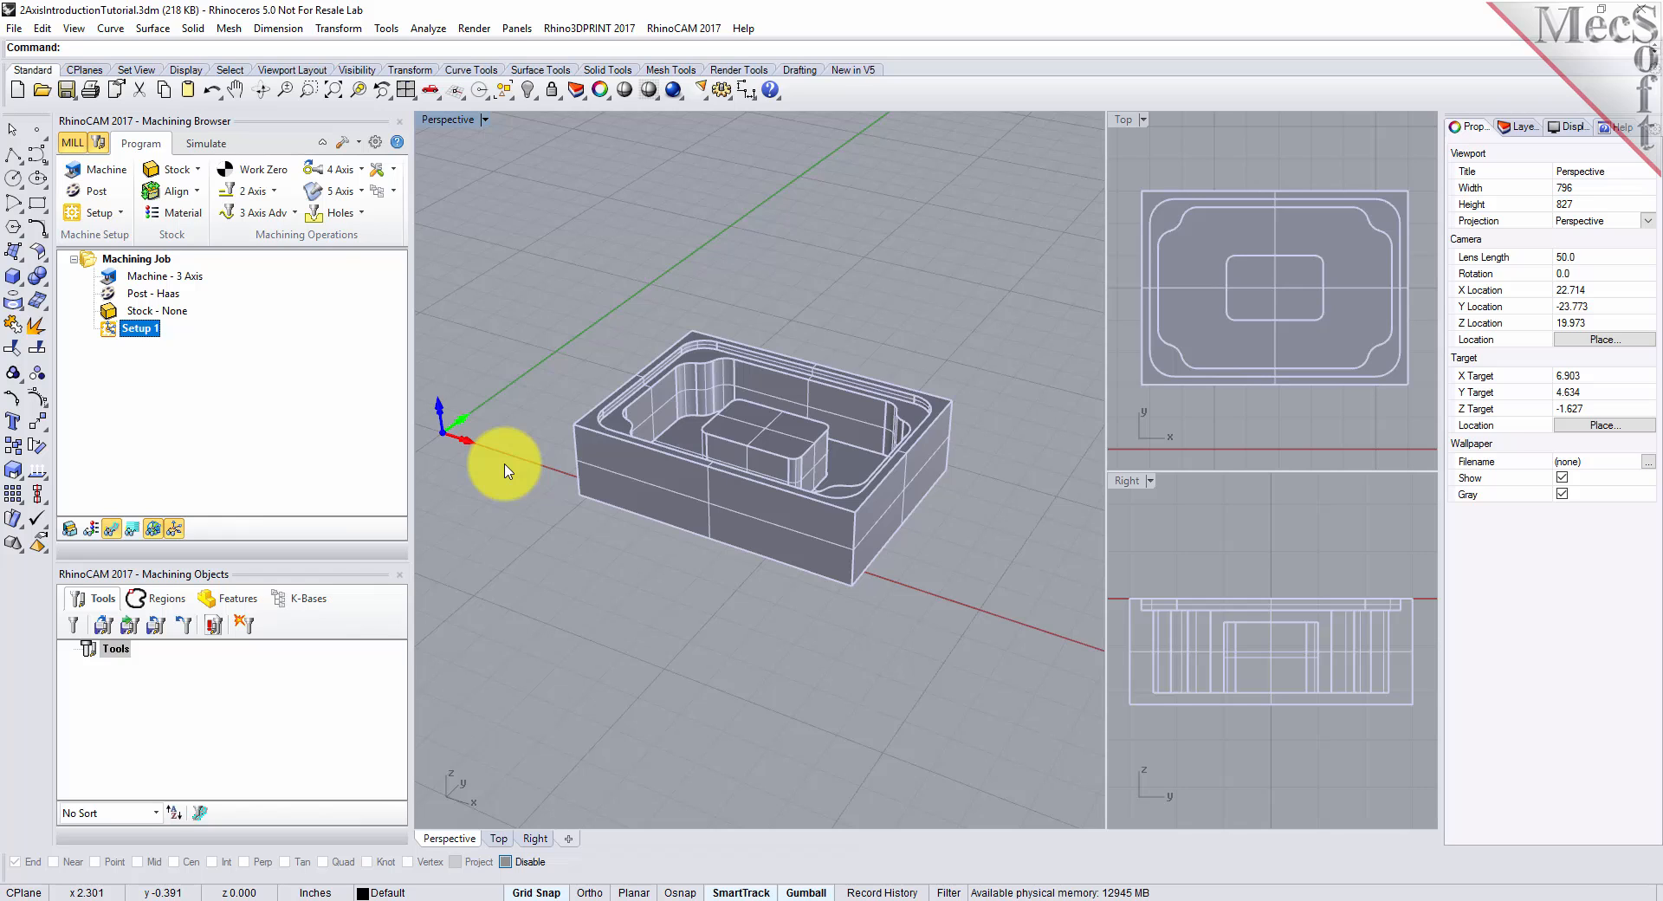
pyautogui.click(199, 173)
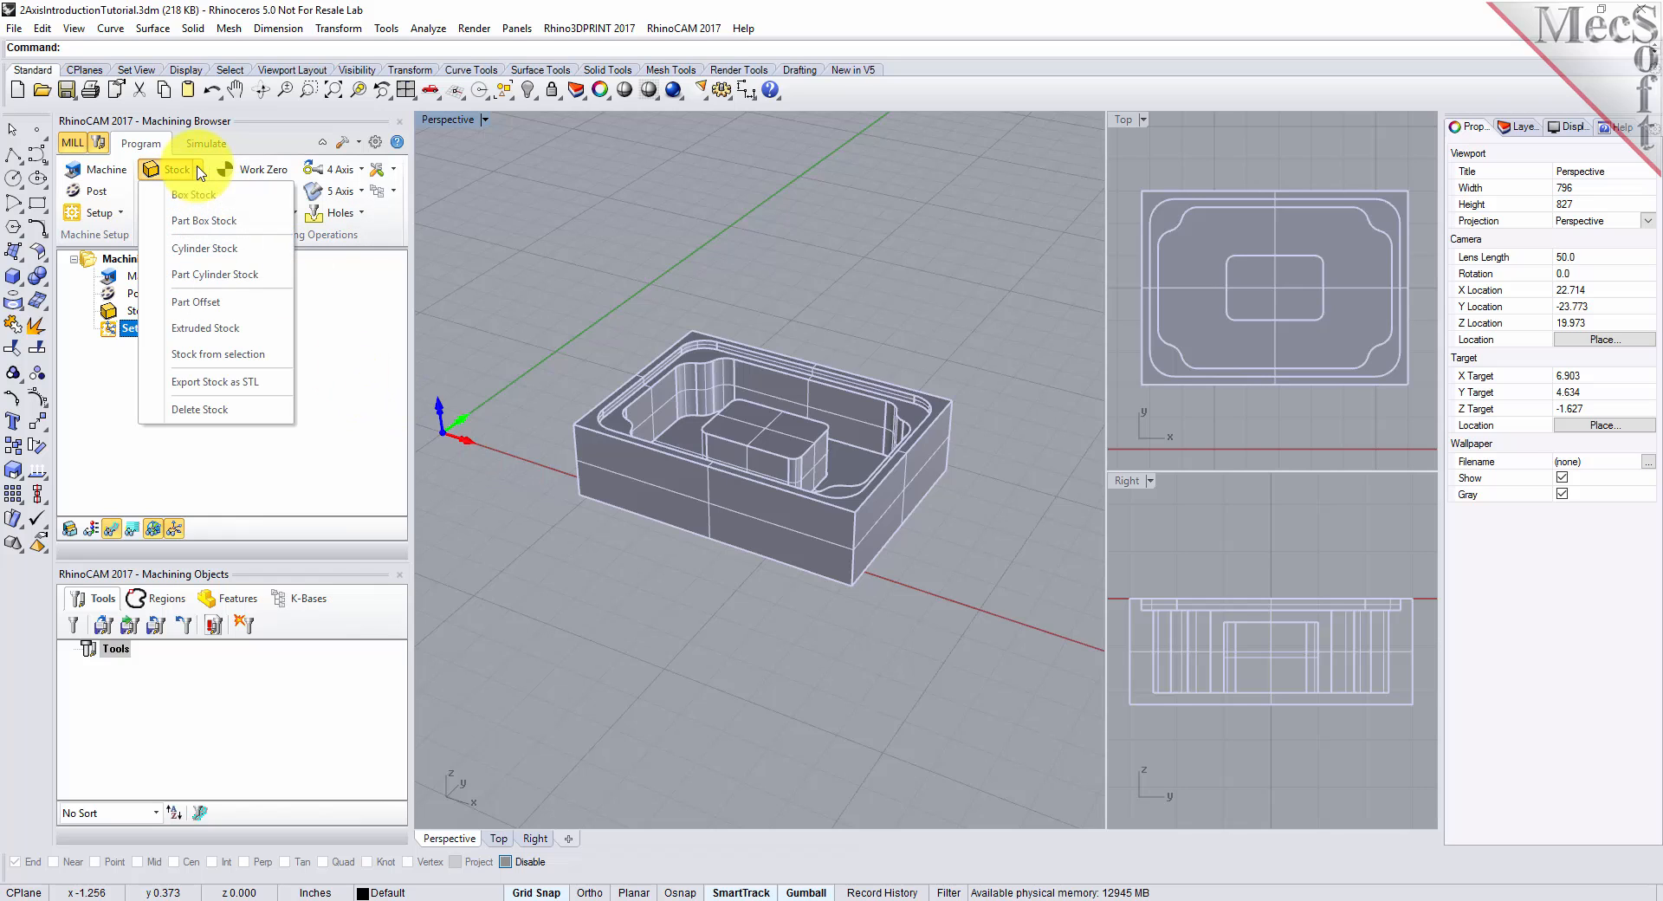
pyautogui.click(194, 194)
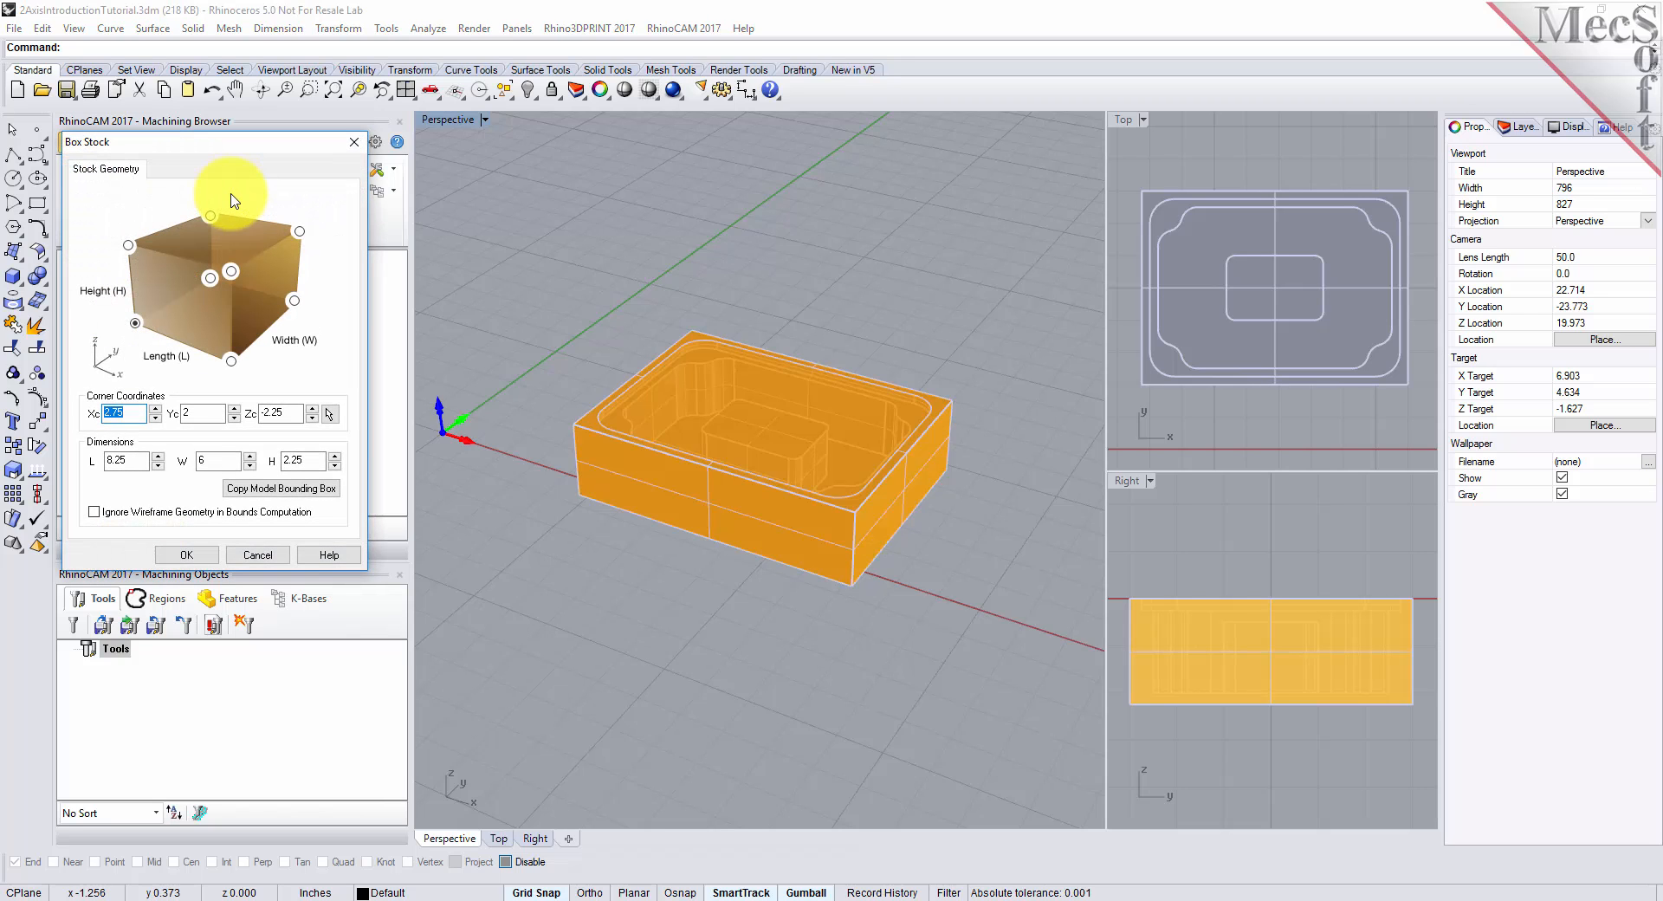
pyautogui.click(297, 490)
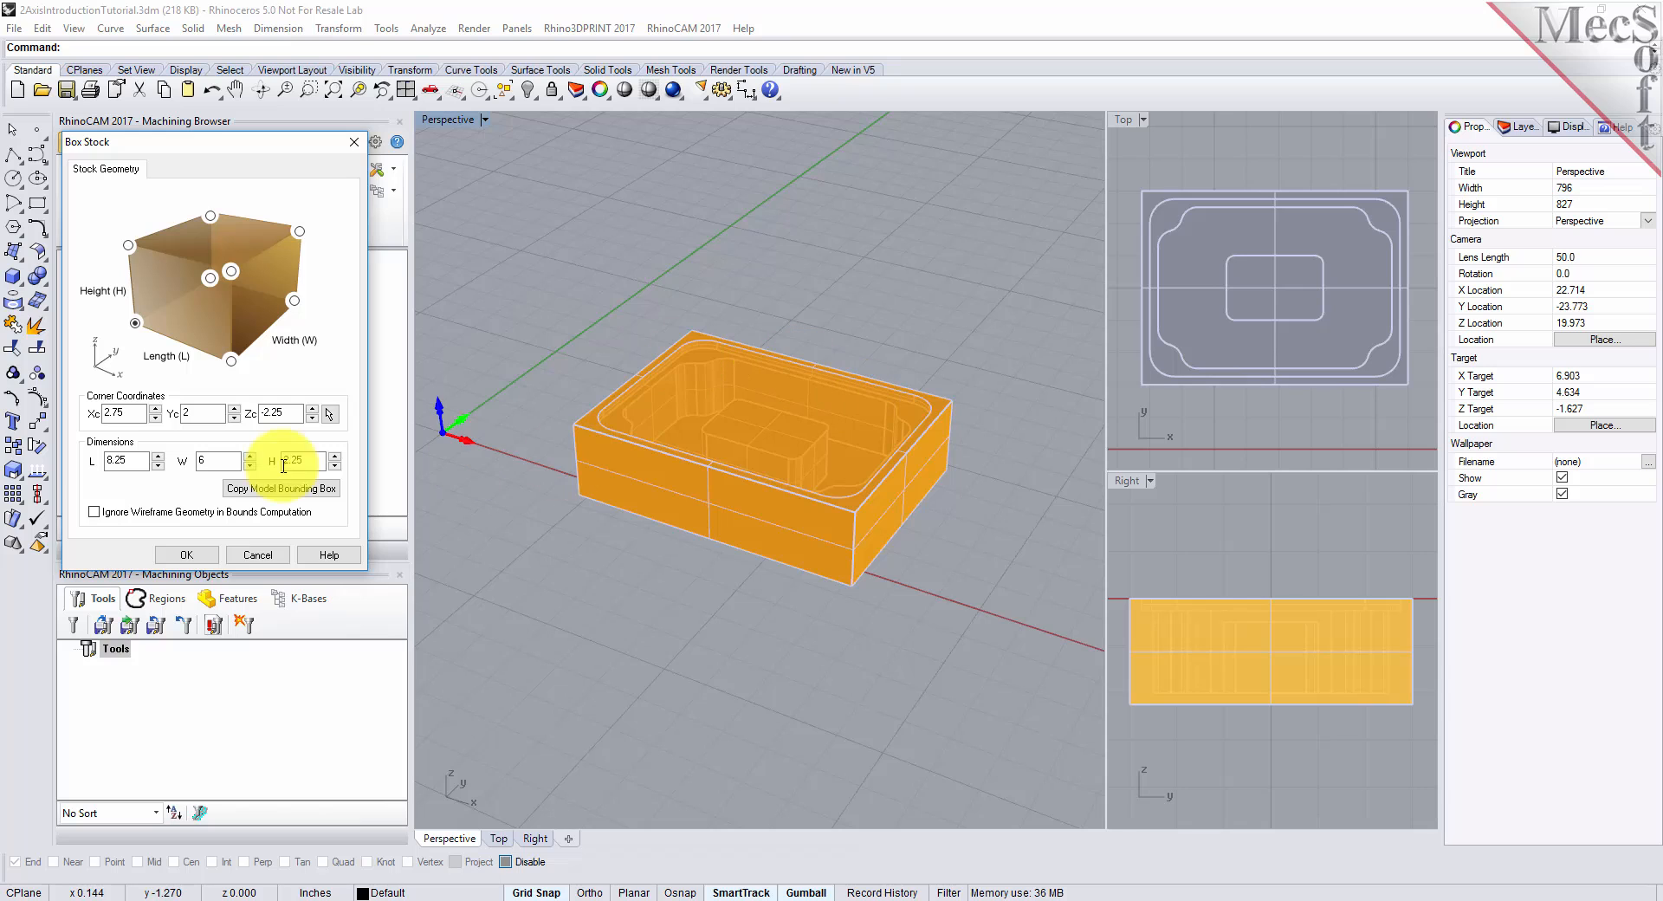
pyautogui.doubleClick(136, 460)
pyautogui.doubleClick(299, 459)
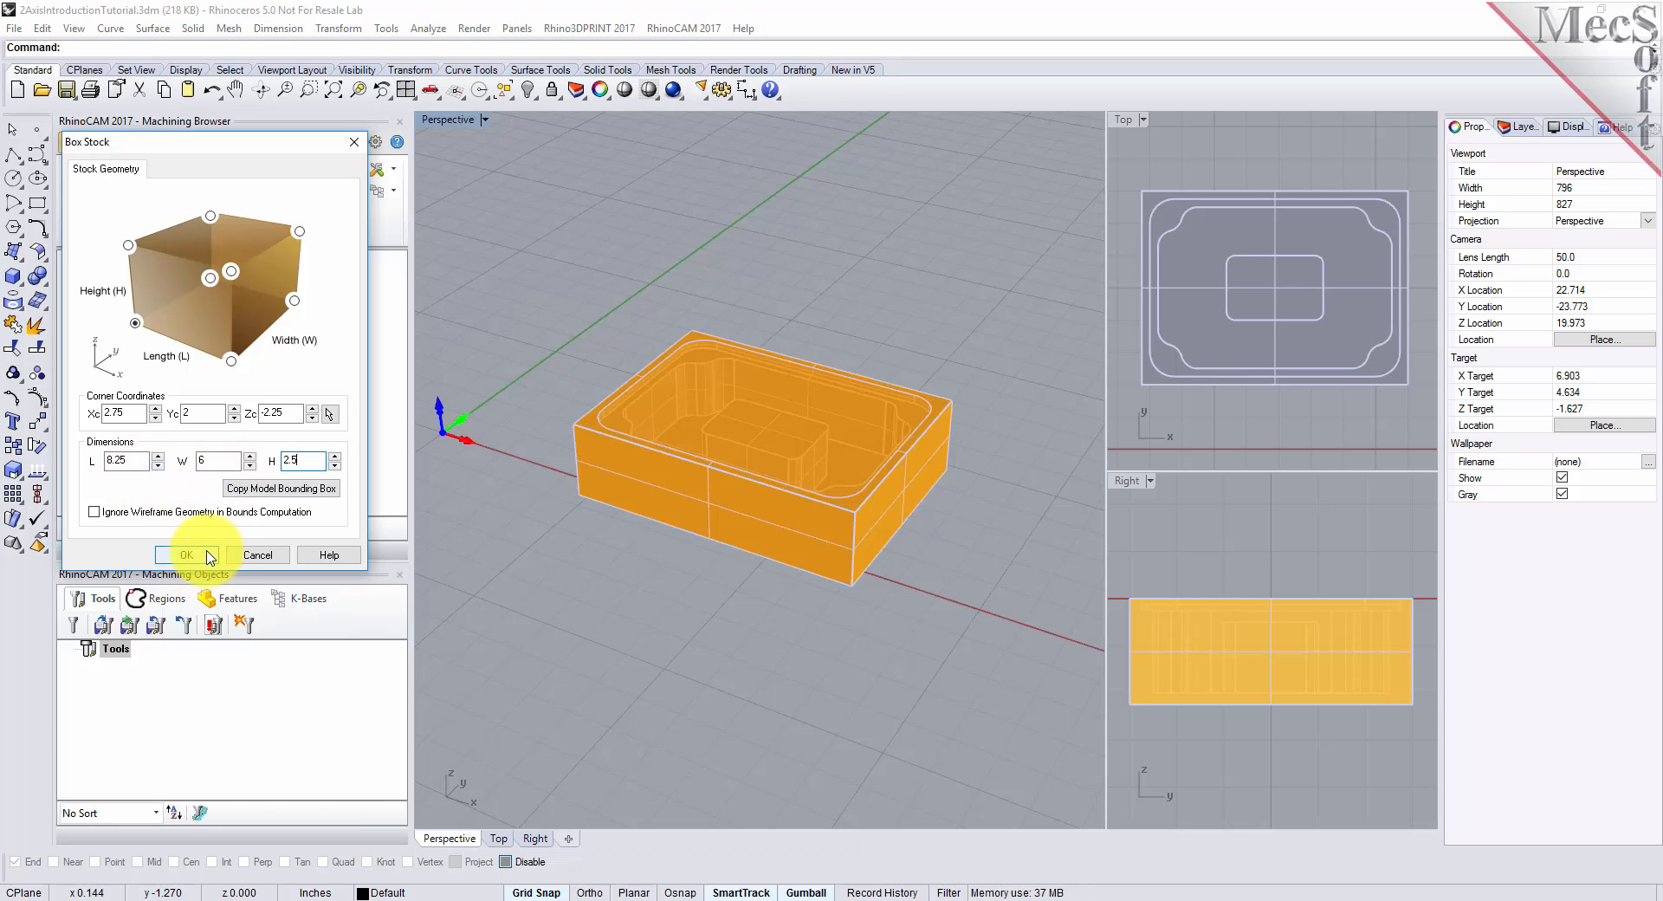
pyautogui.click(135, 324)
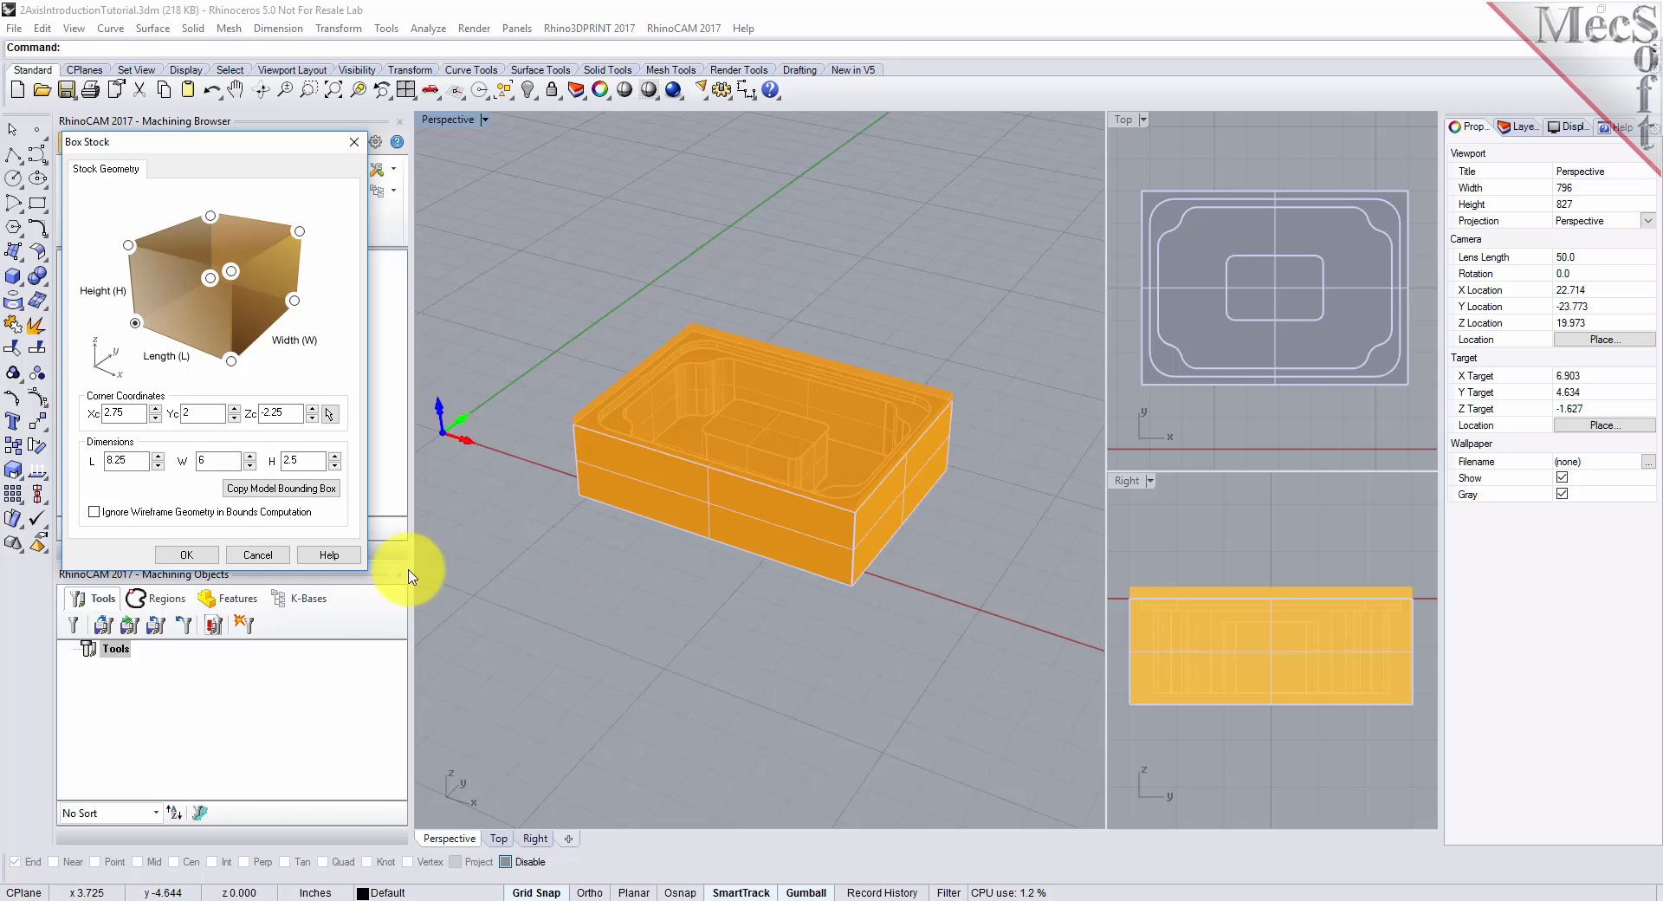
pyautogui.click(192, 558)
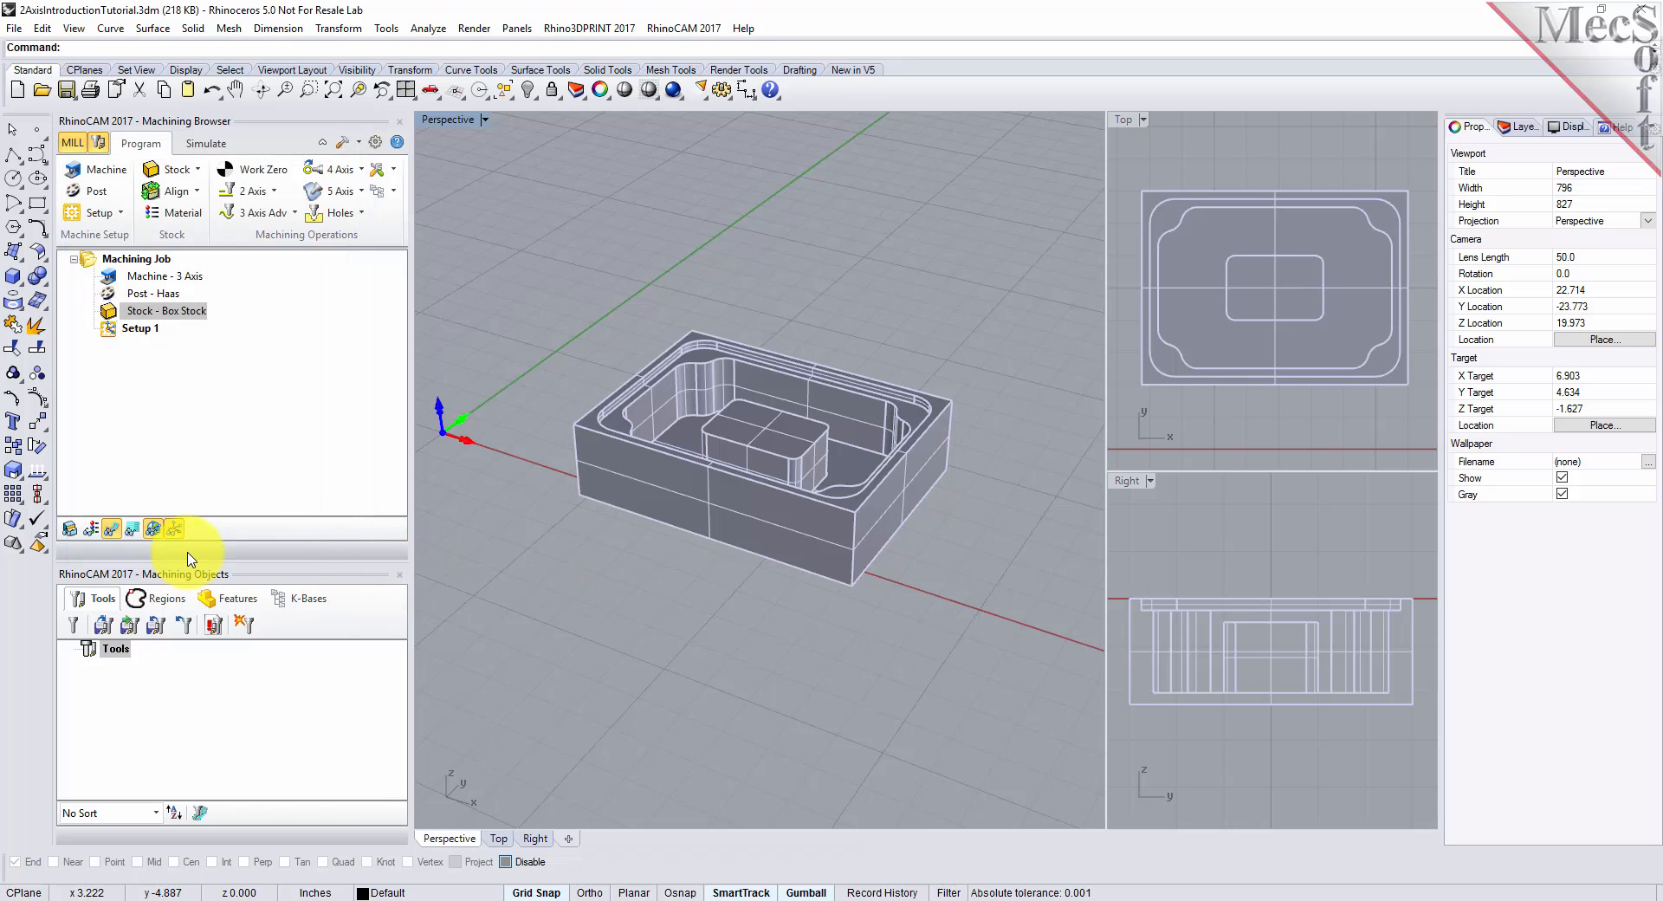
# Select the box stock in the machining job and turn on the stock display around the part
pyautogui.click(138, 311)
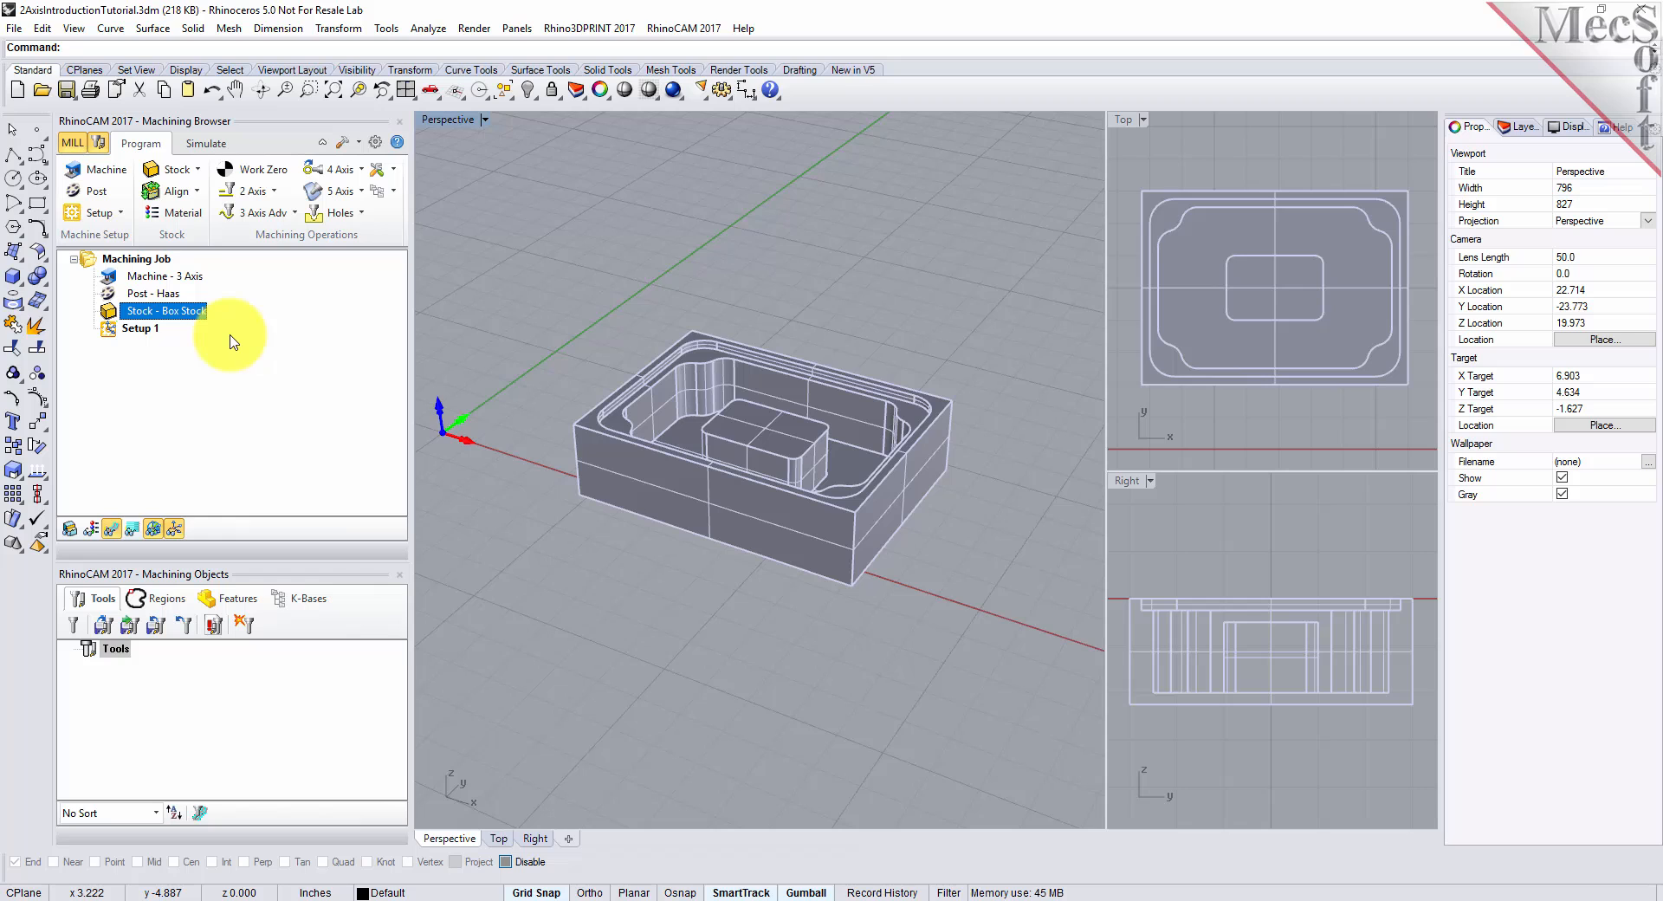
pyautogui.click(69, 528)
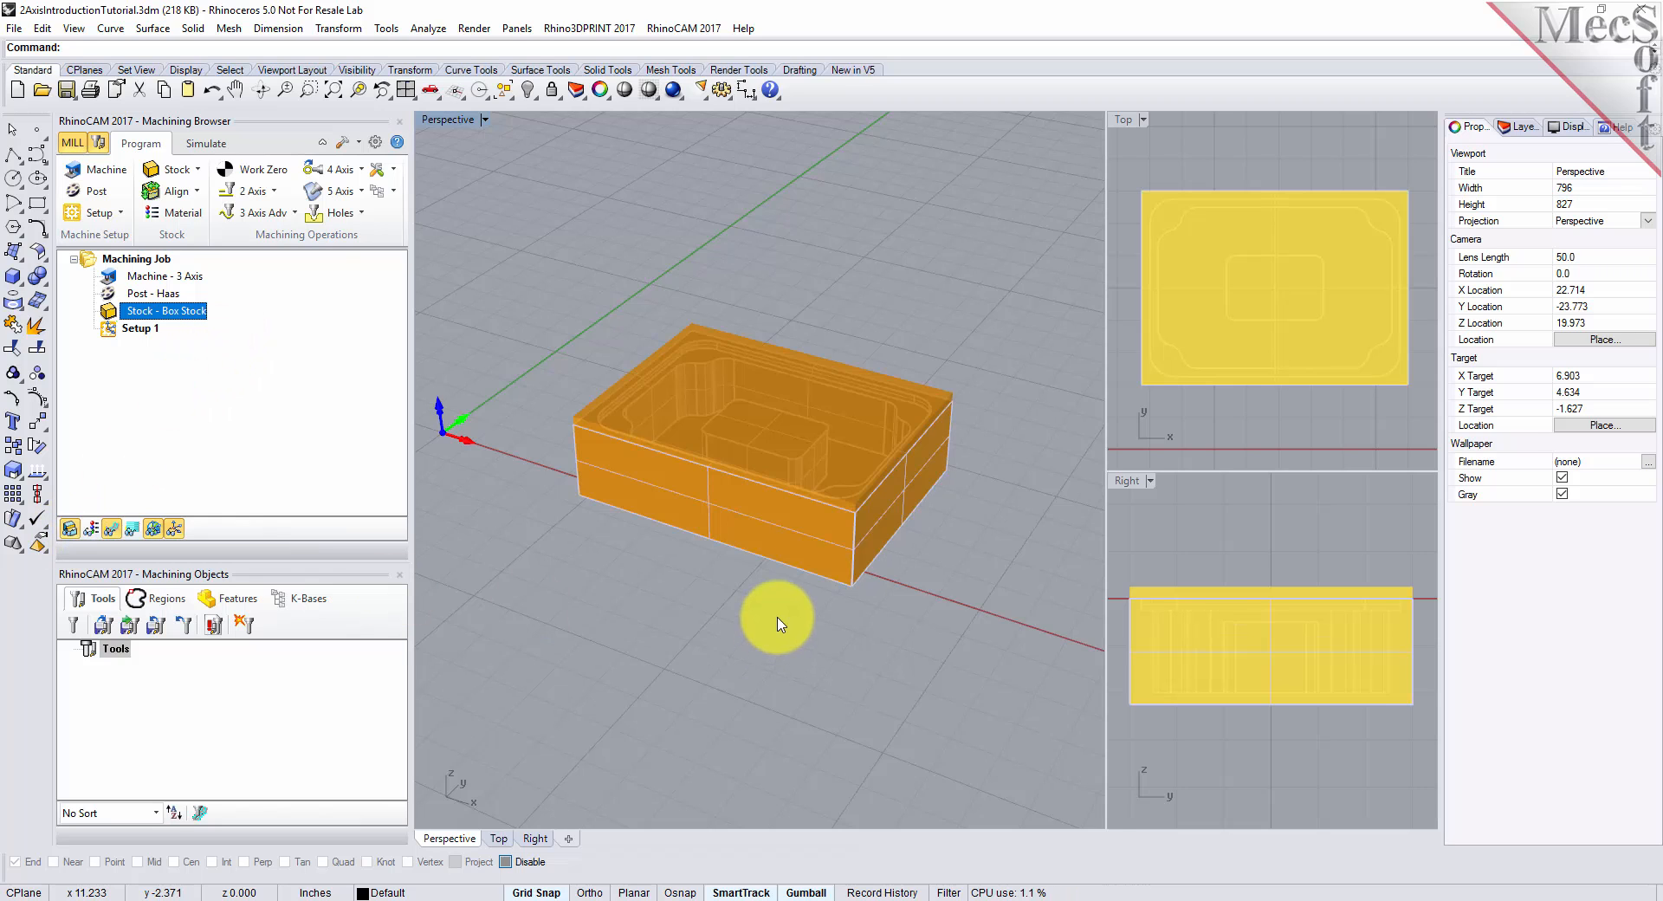
pyautogui.click(70, 530)
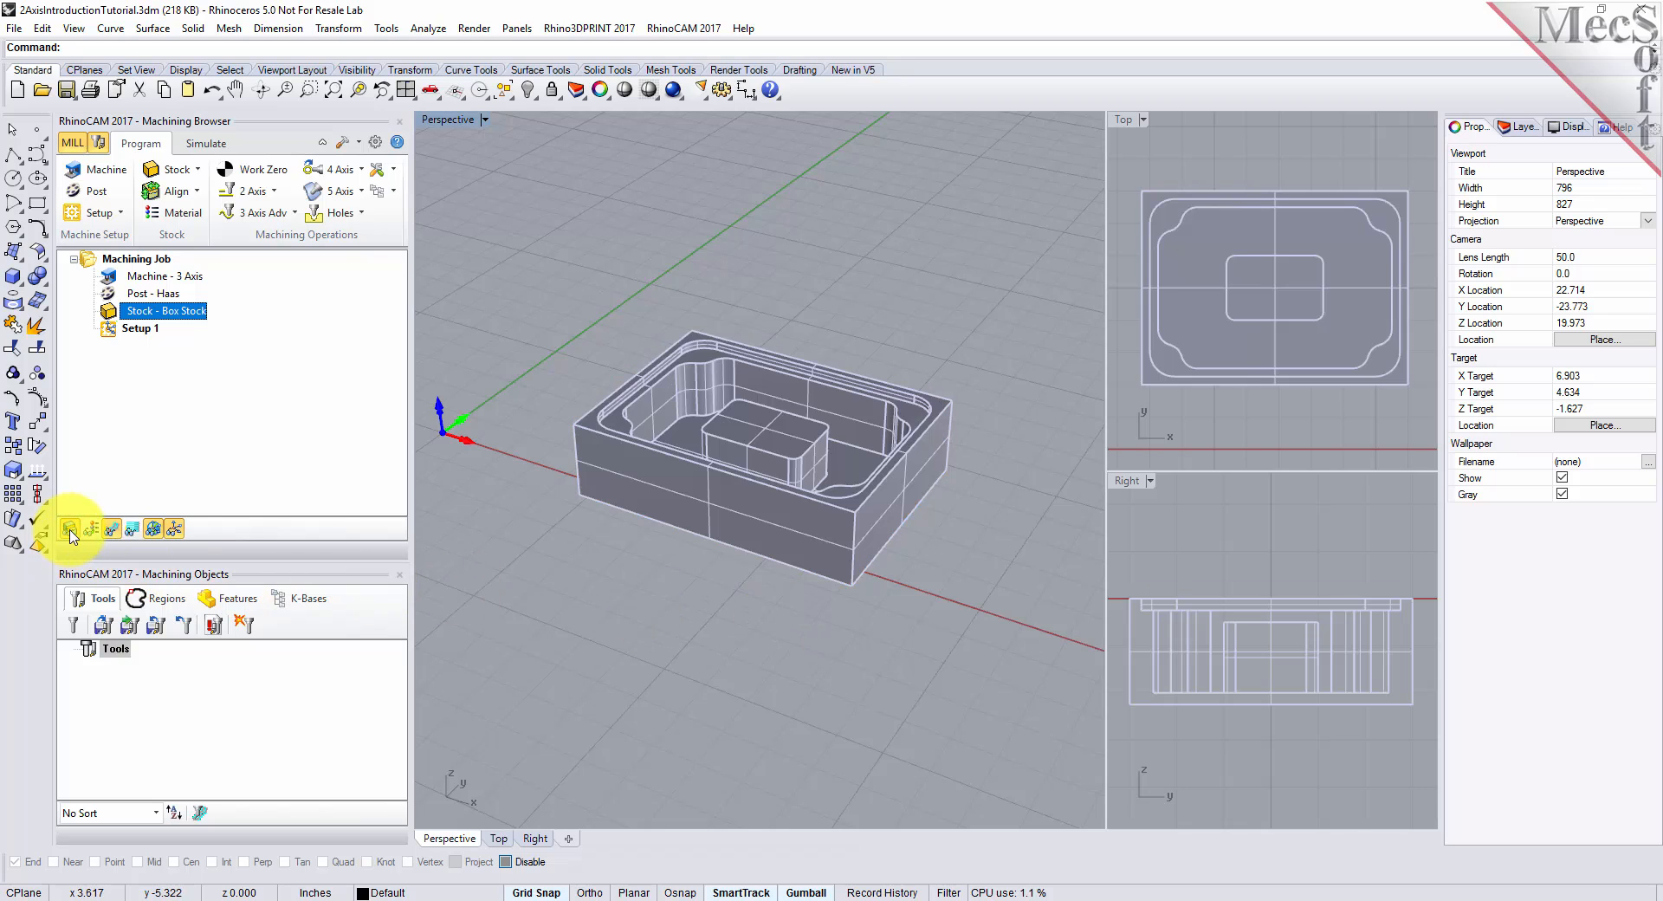
pyautogui.click(70, 530)
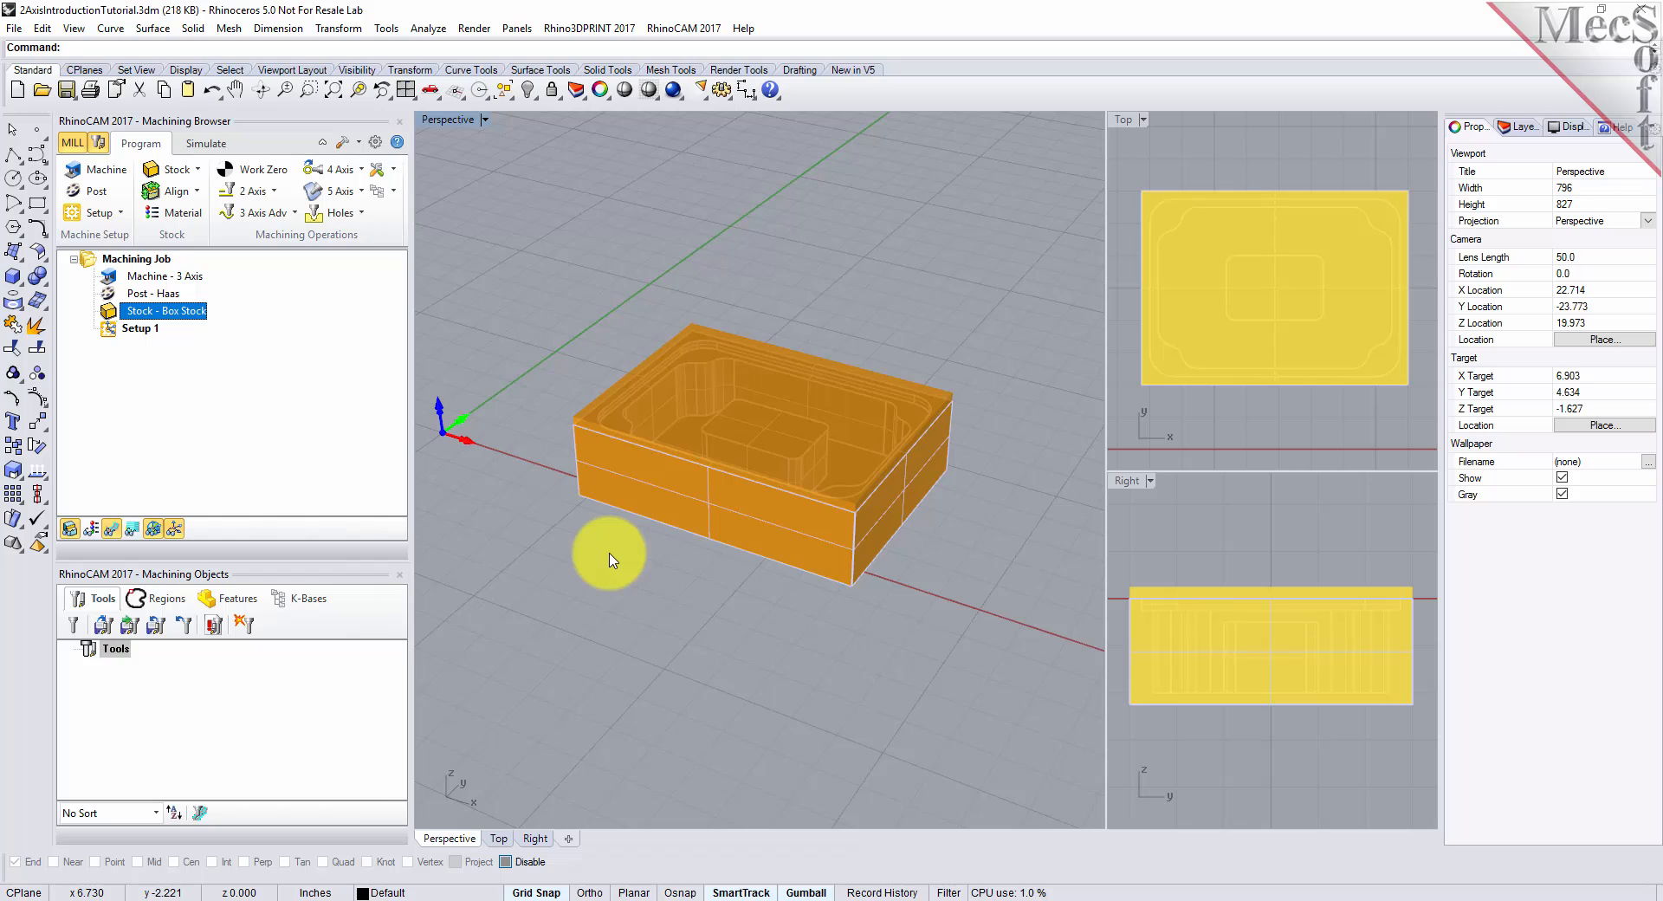
# Align the stock to the part with Z alignment Bottom and XY alignment Center
pyautogui.click(198, 191)
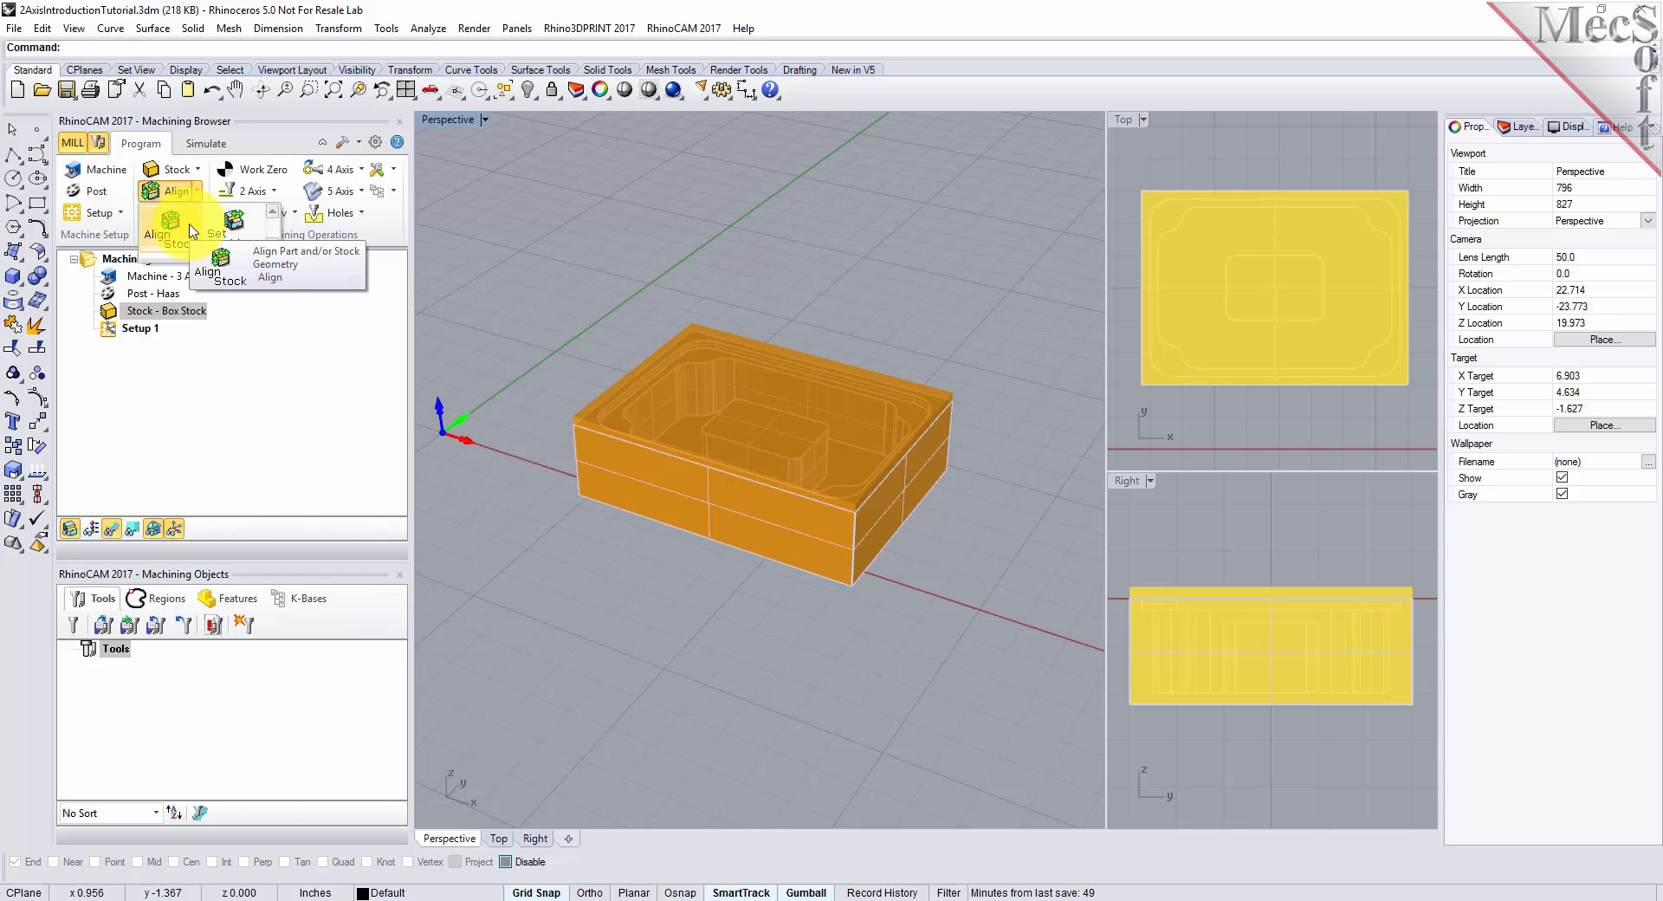
pyautogui.click(190, 230)
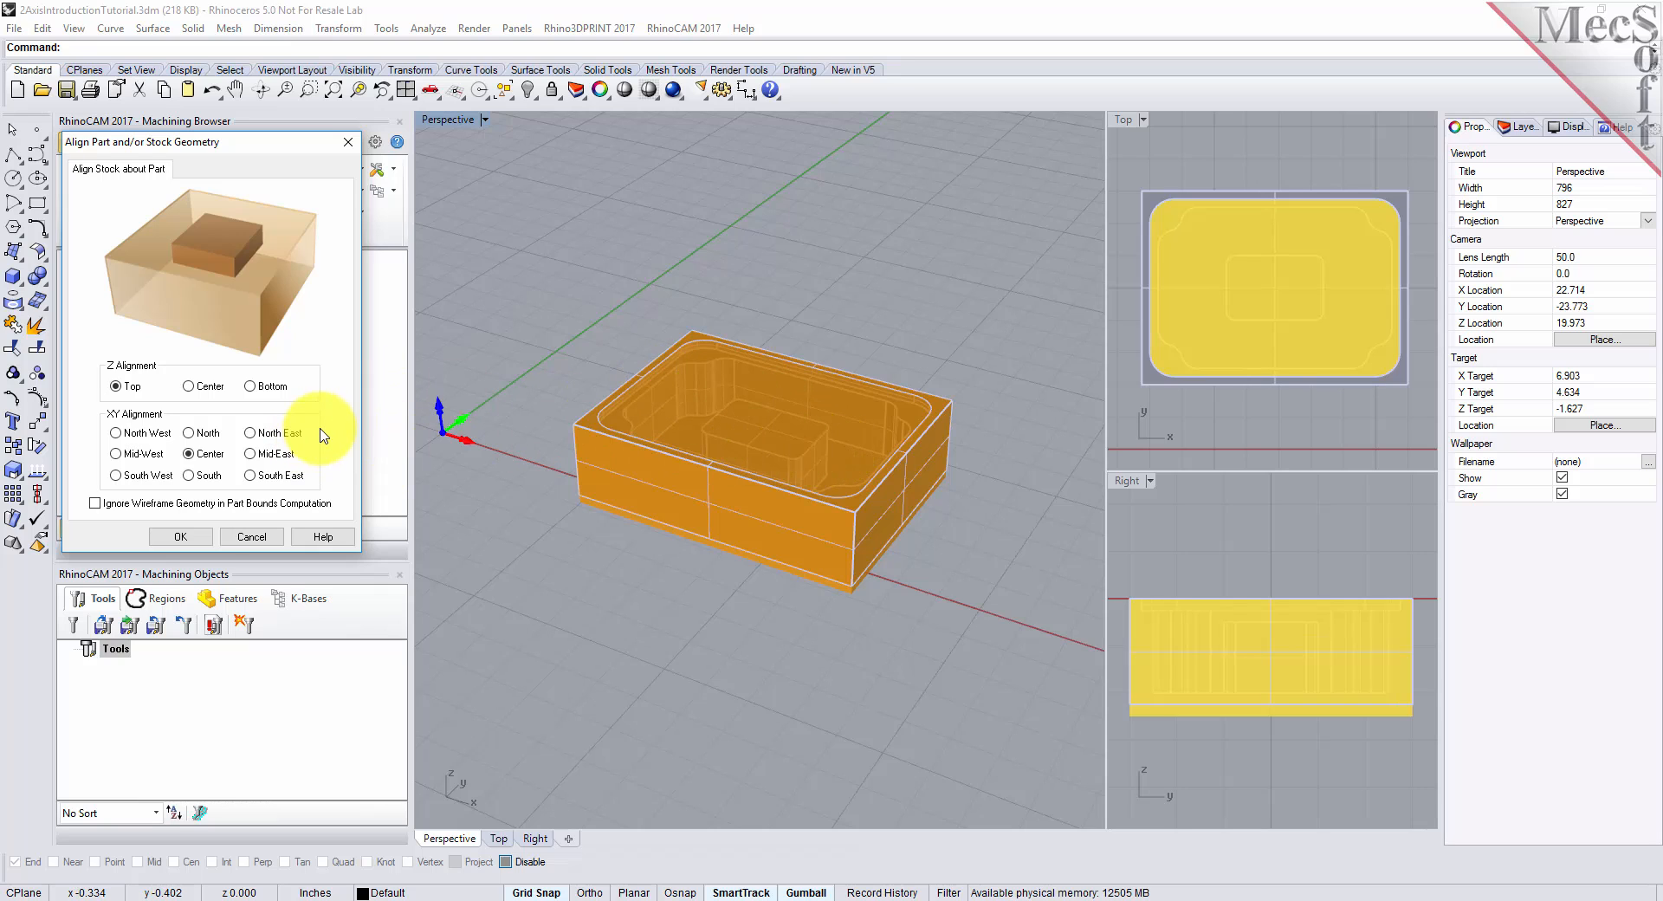
pyautogui.click(250, 386)
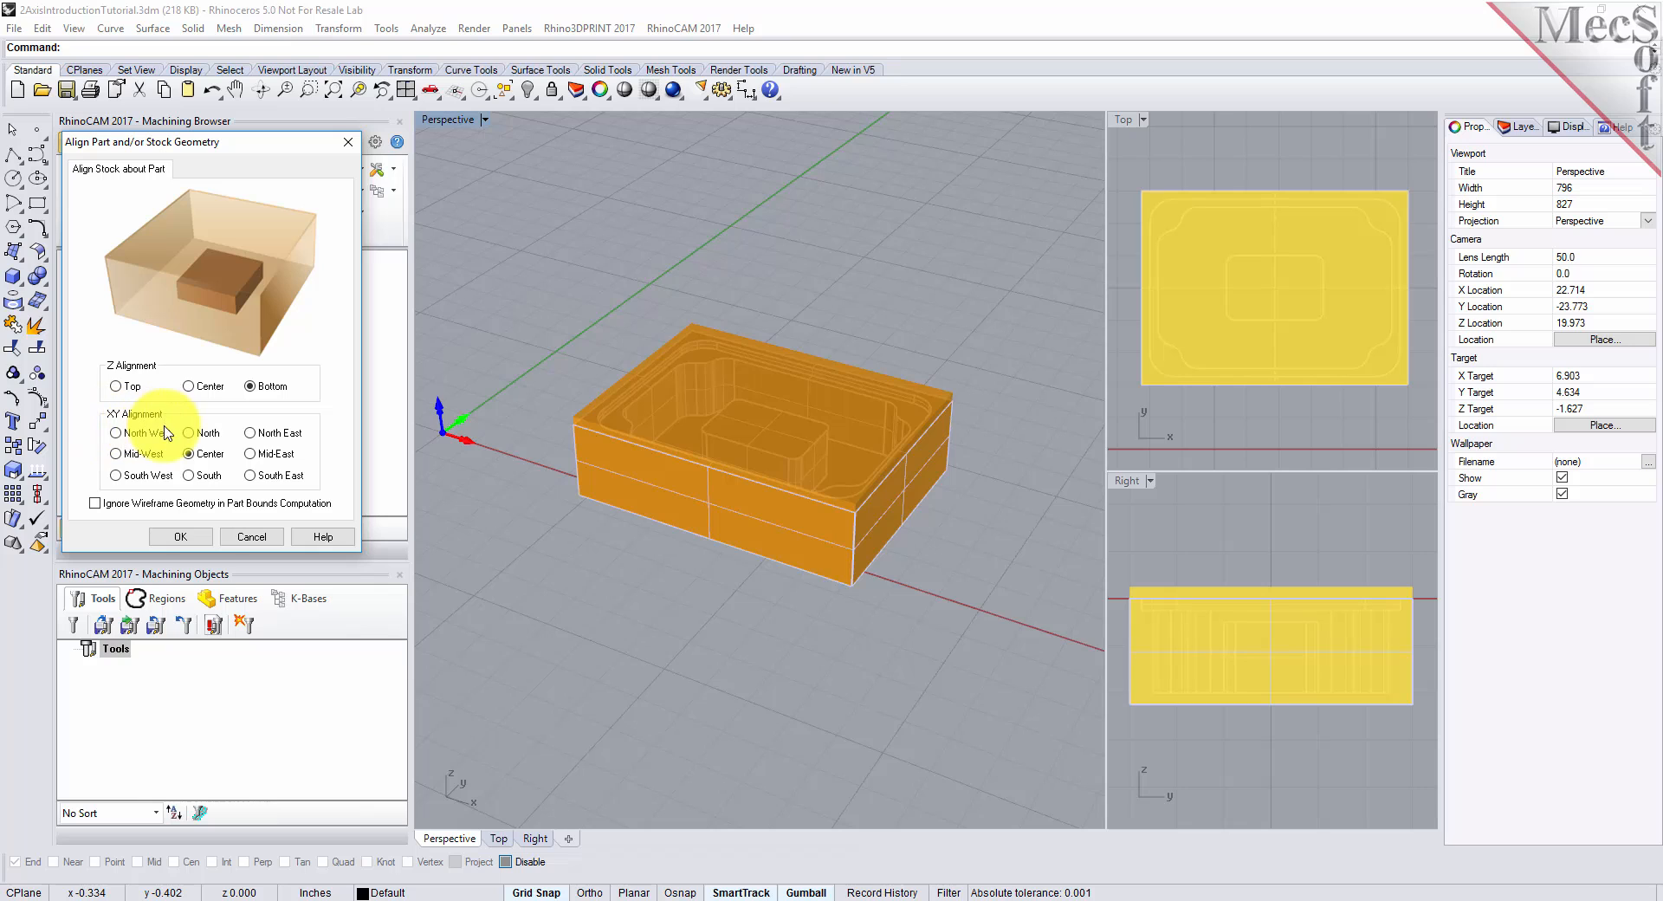
pyautogui.click(193, 536)
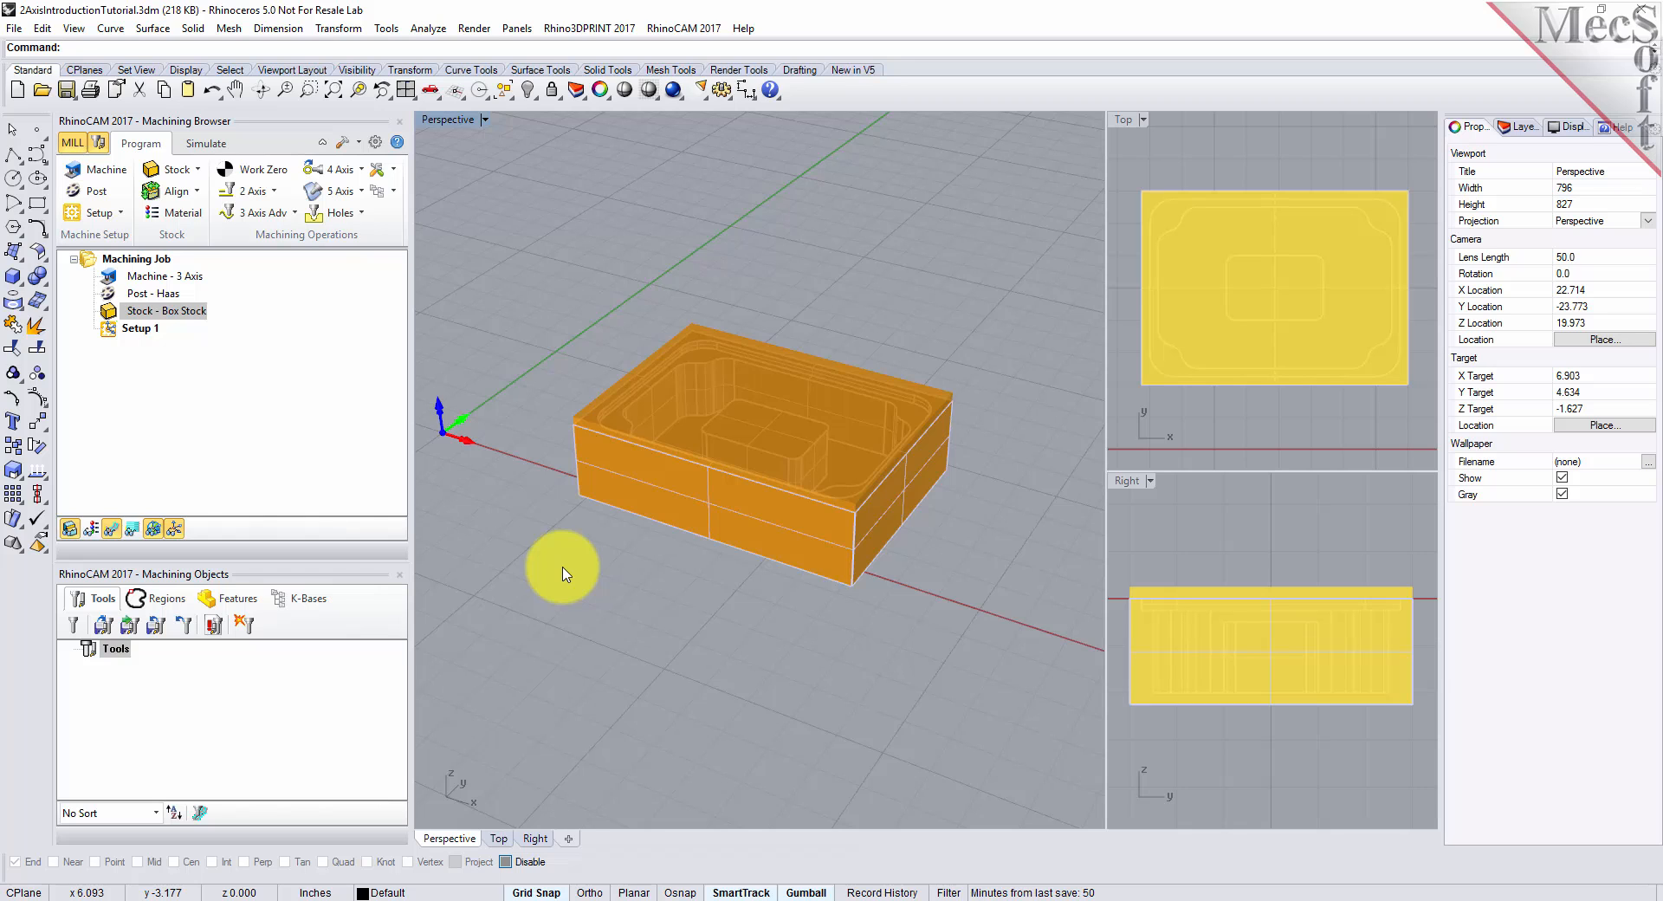
# Assign ALUMINUM - 6061 from FeedsSpeedsDataINCH.xml as the stock material
pyautogui.click(198, 219)
pyautogui.click(201, 223)
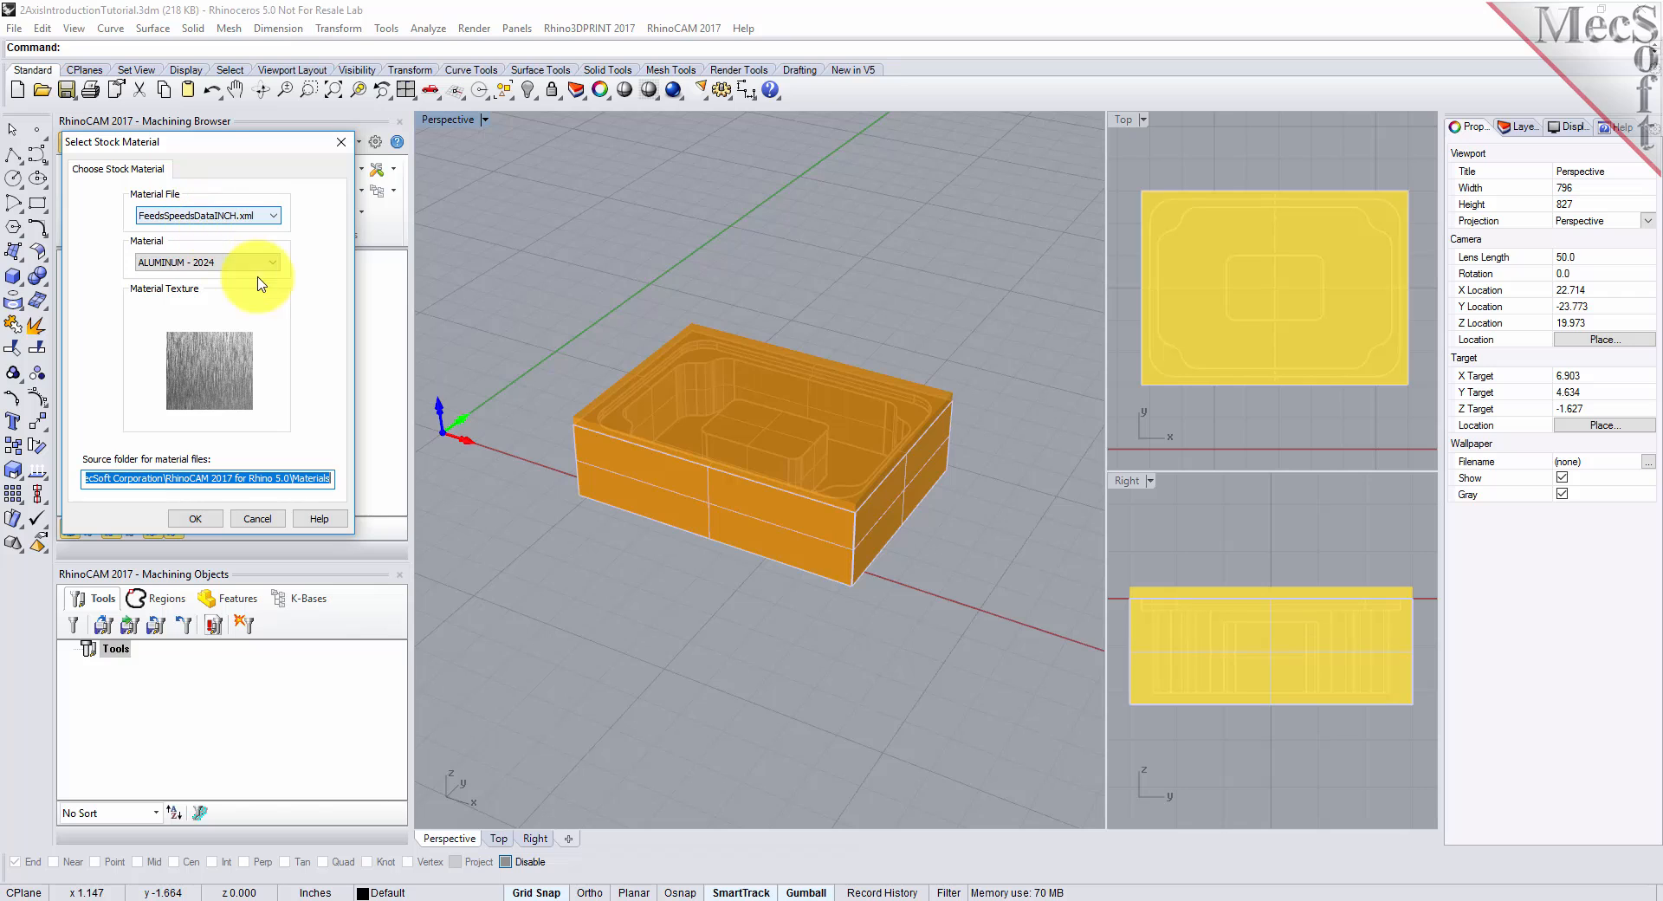
pyautogui.click(272, 265)
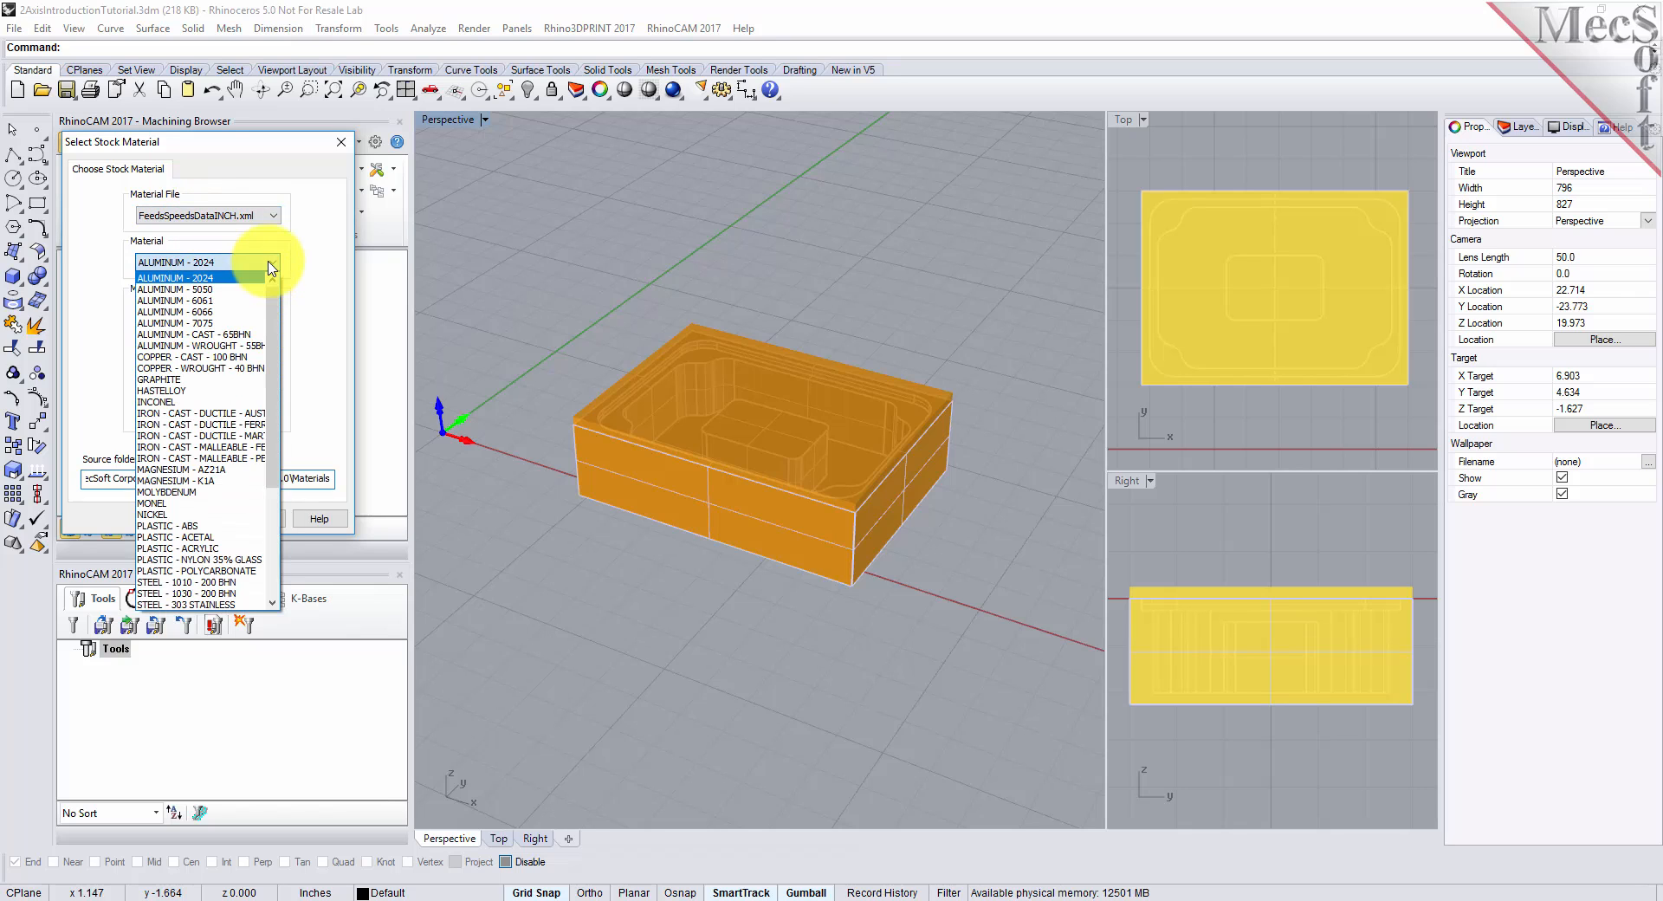
pyautogui.click(217, 301)
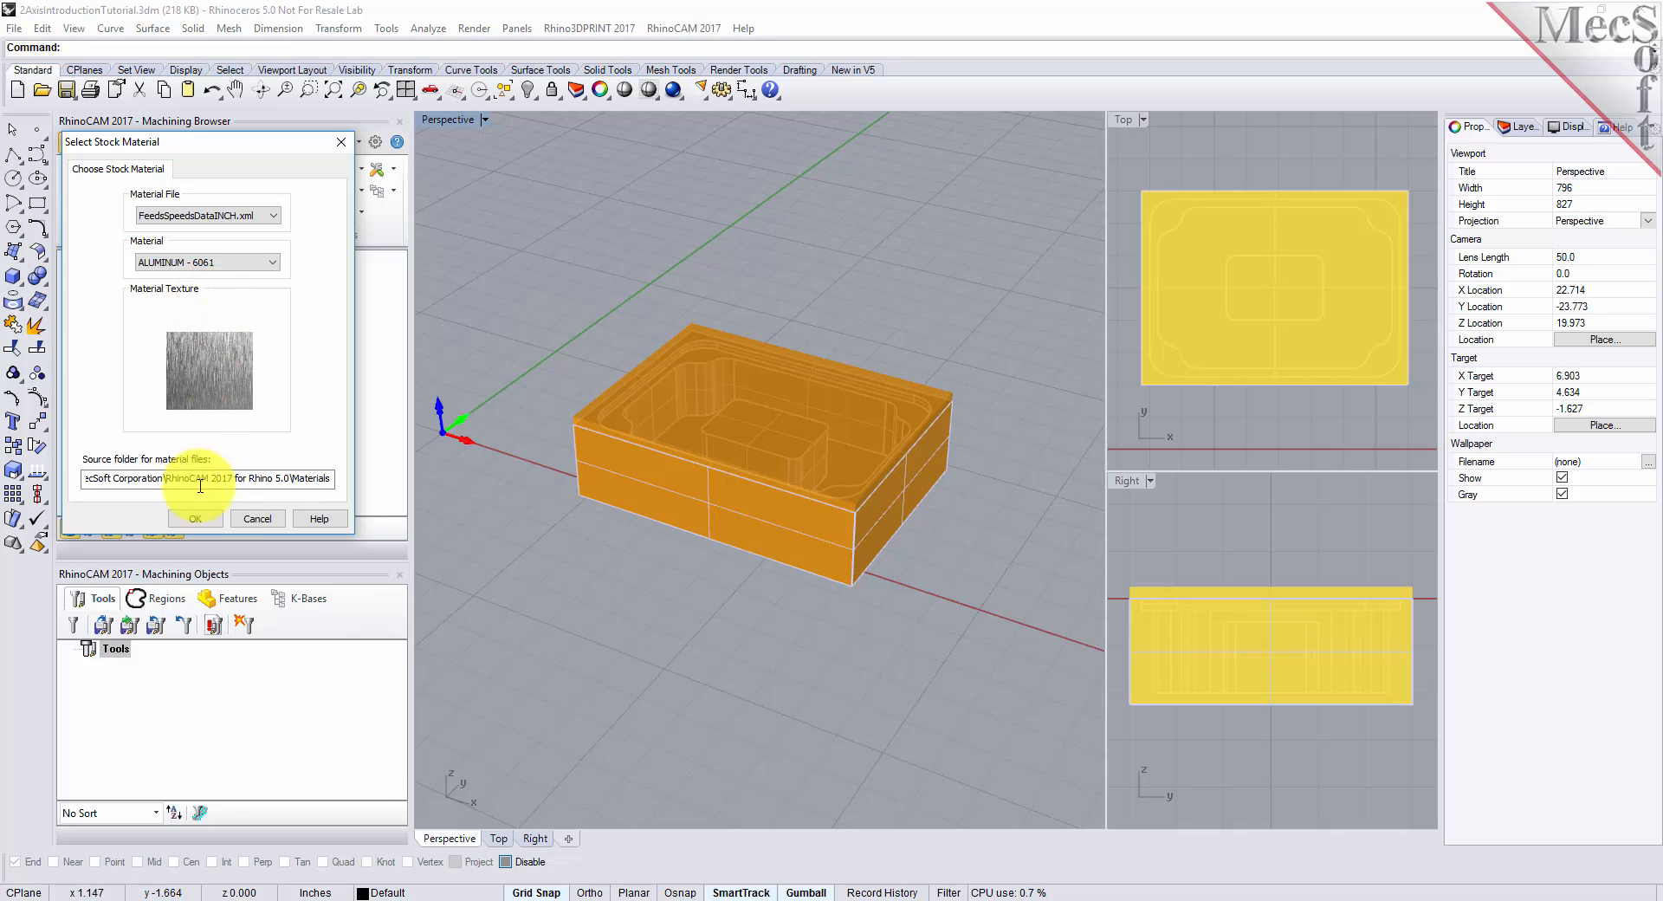
pyautogui.click(197, 520)
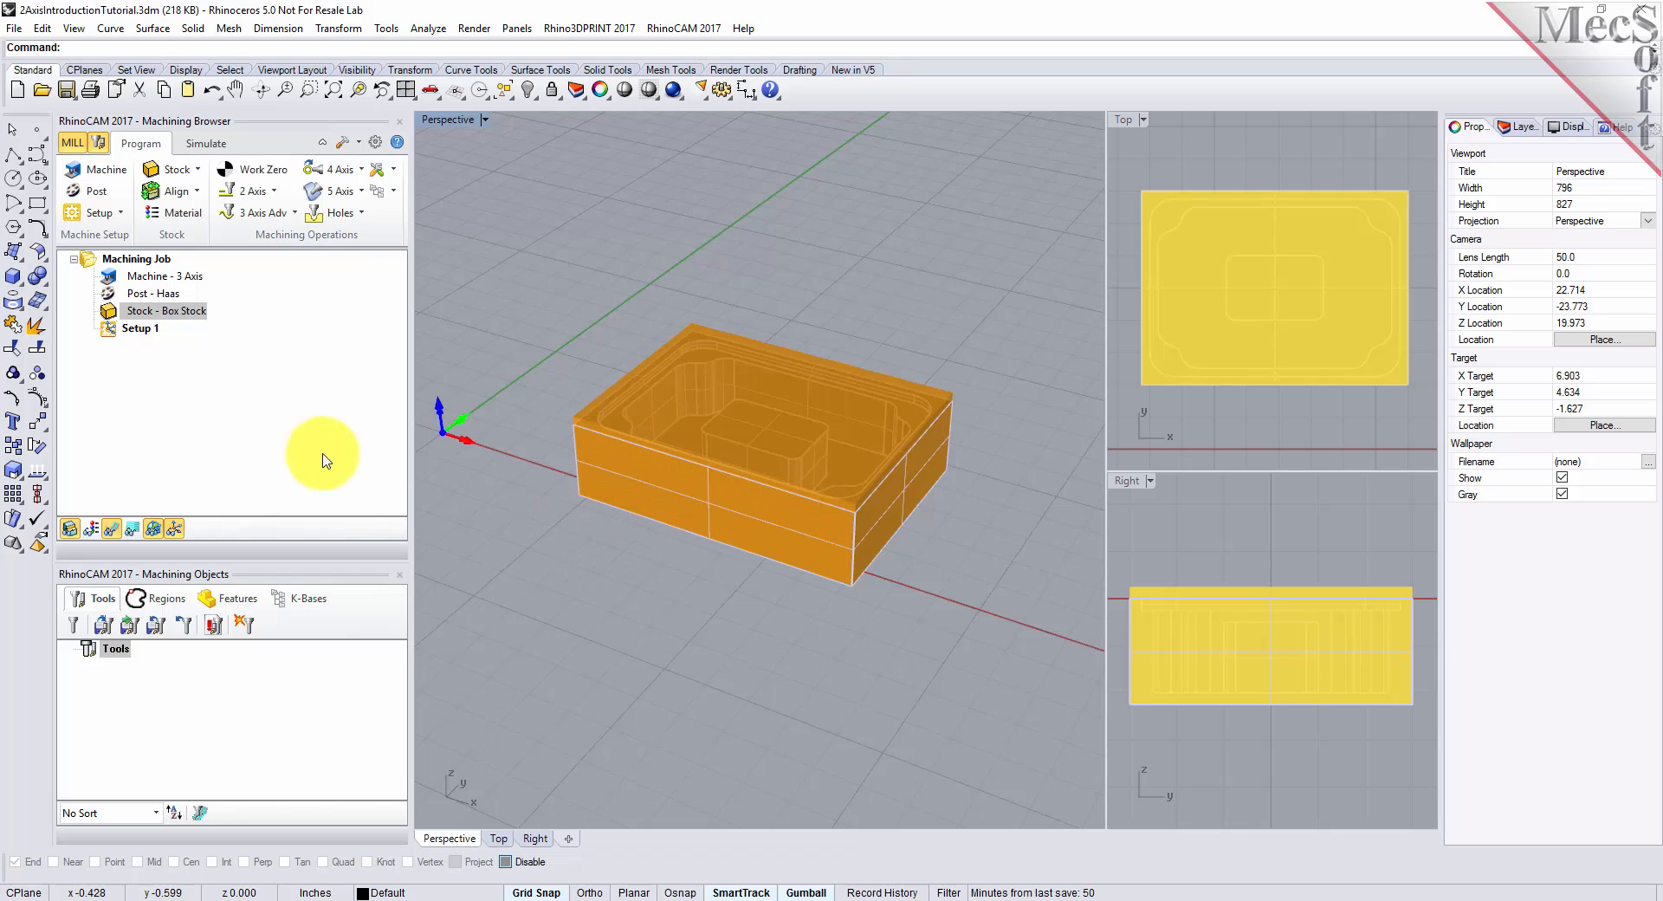
# Preview the material texture on the stock, then return to the plain transparent stock display
pyautogui.click(92, 530)
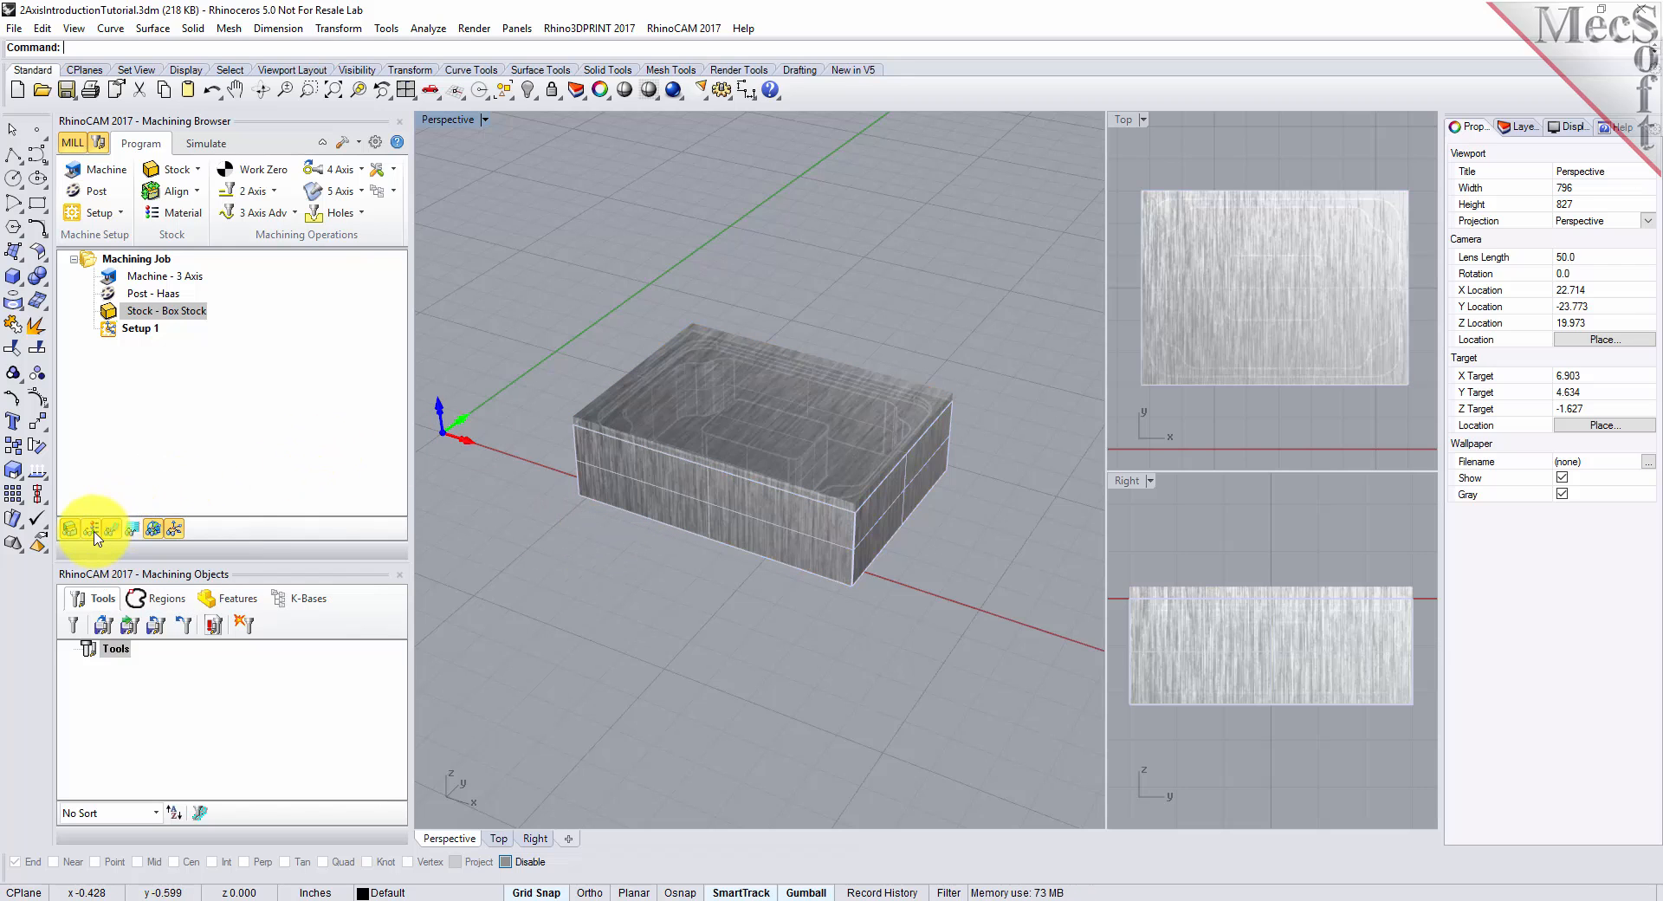
pyautogui.click(93, 530)
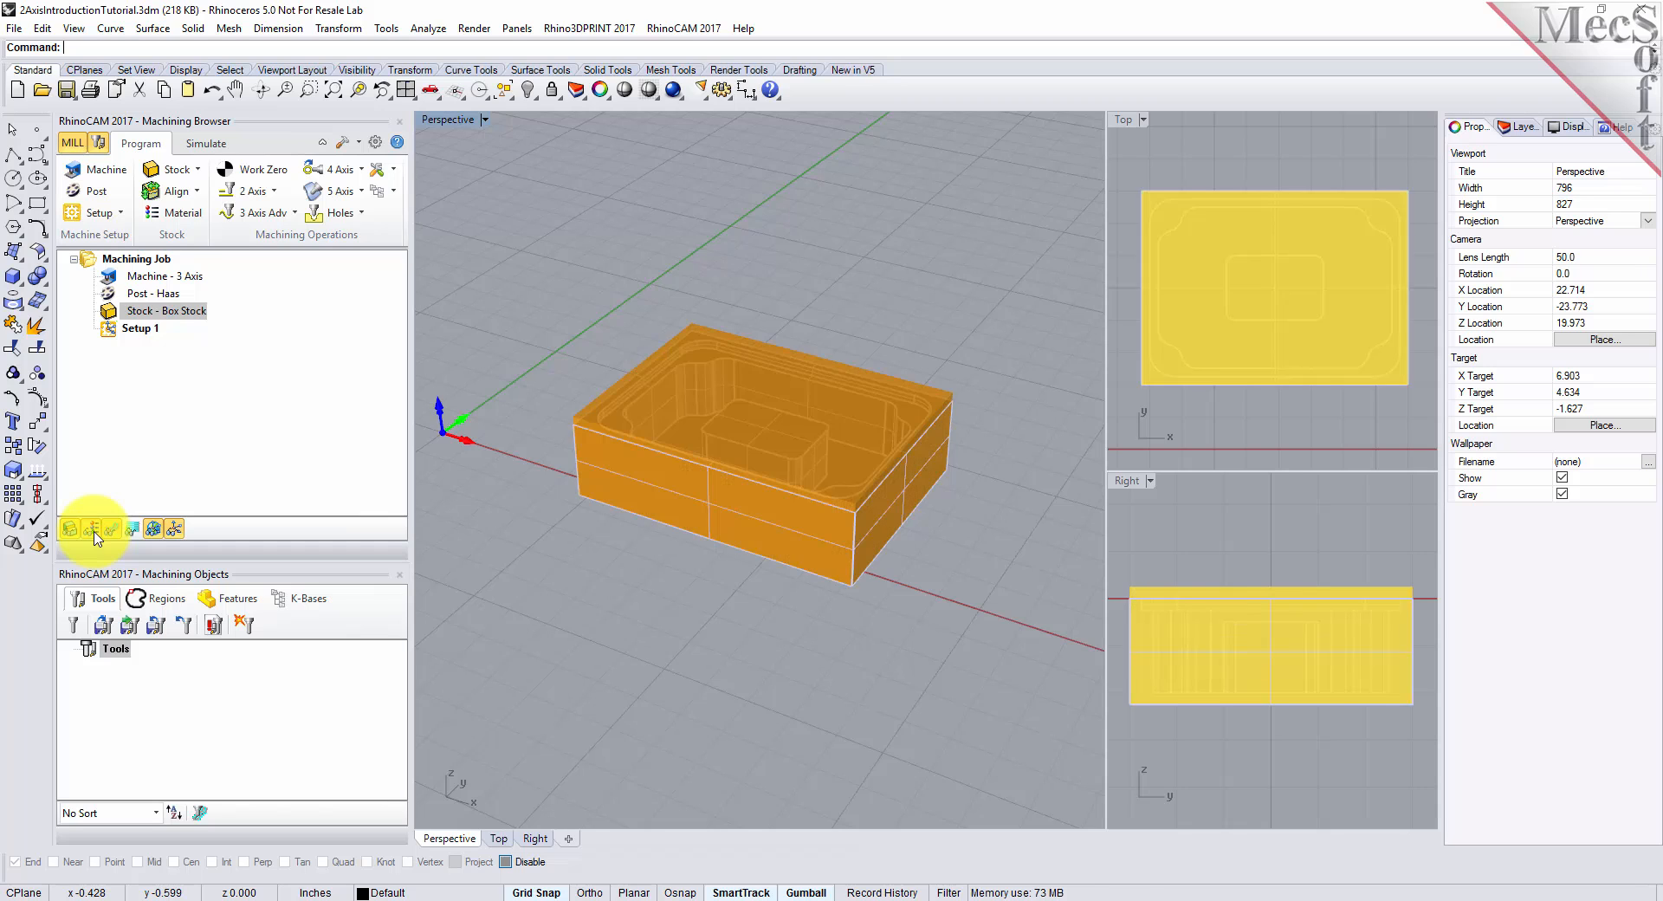
pyautogui.click(94, 530)
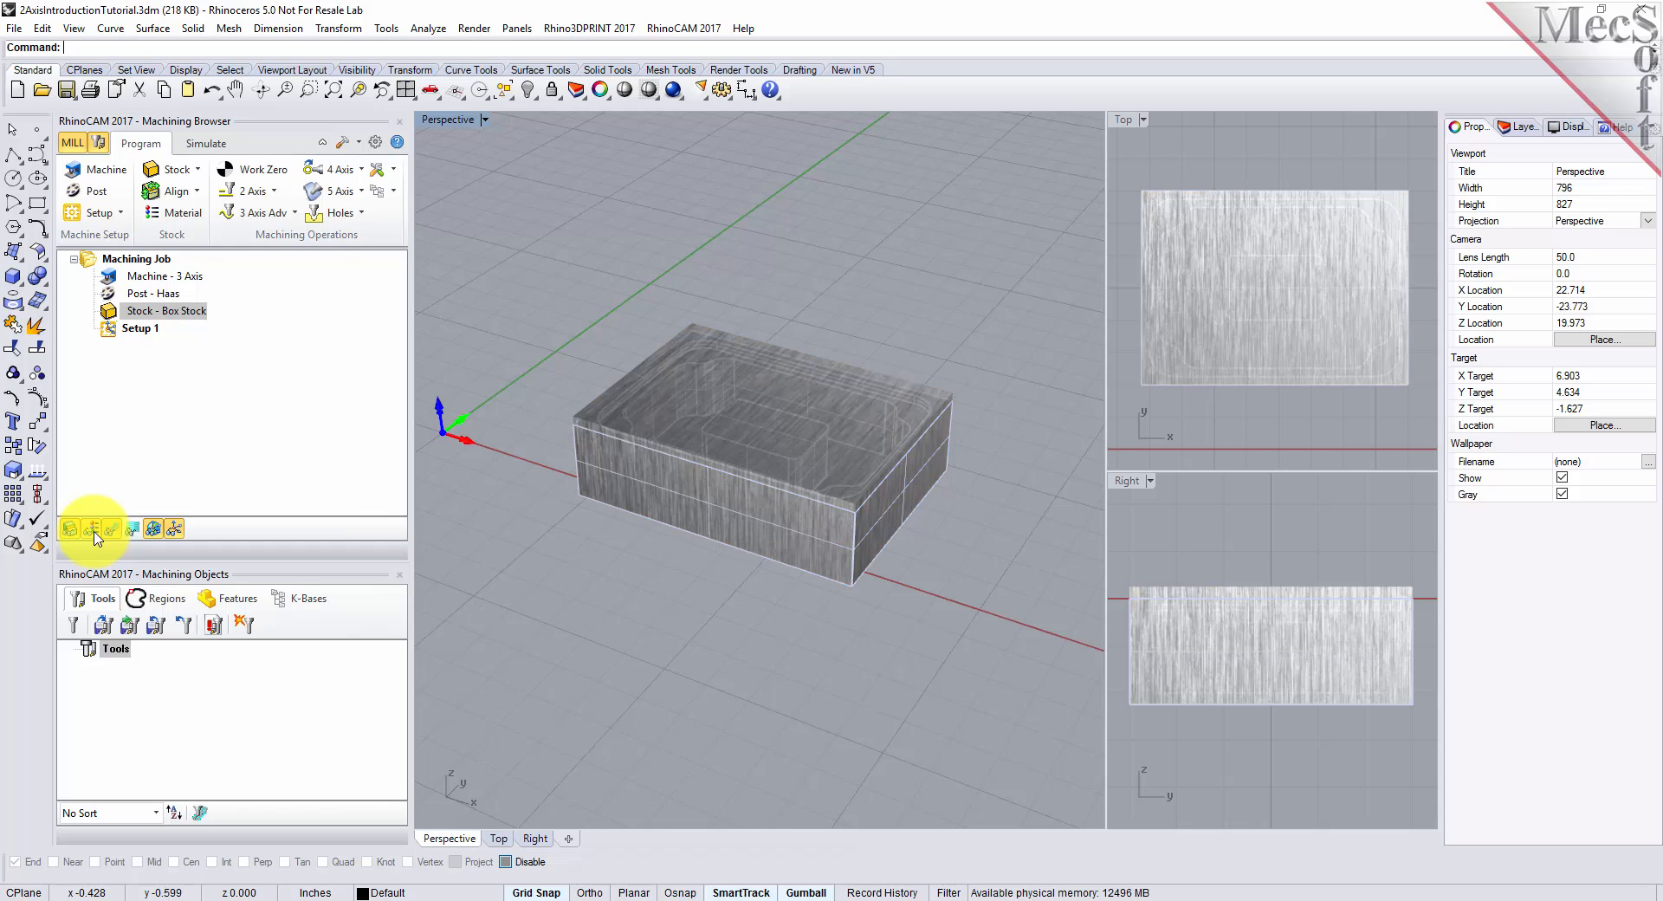
pyautogui.moveTo(687, 530); pyautogui.dragTo(851, 581, button='right')
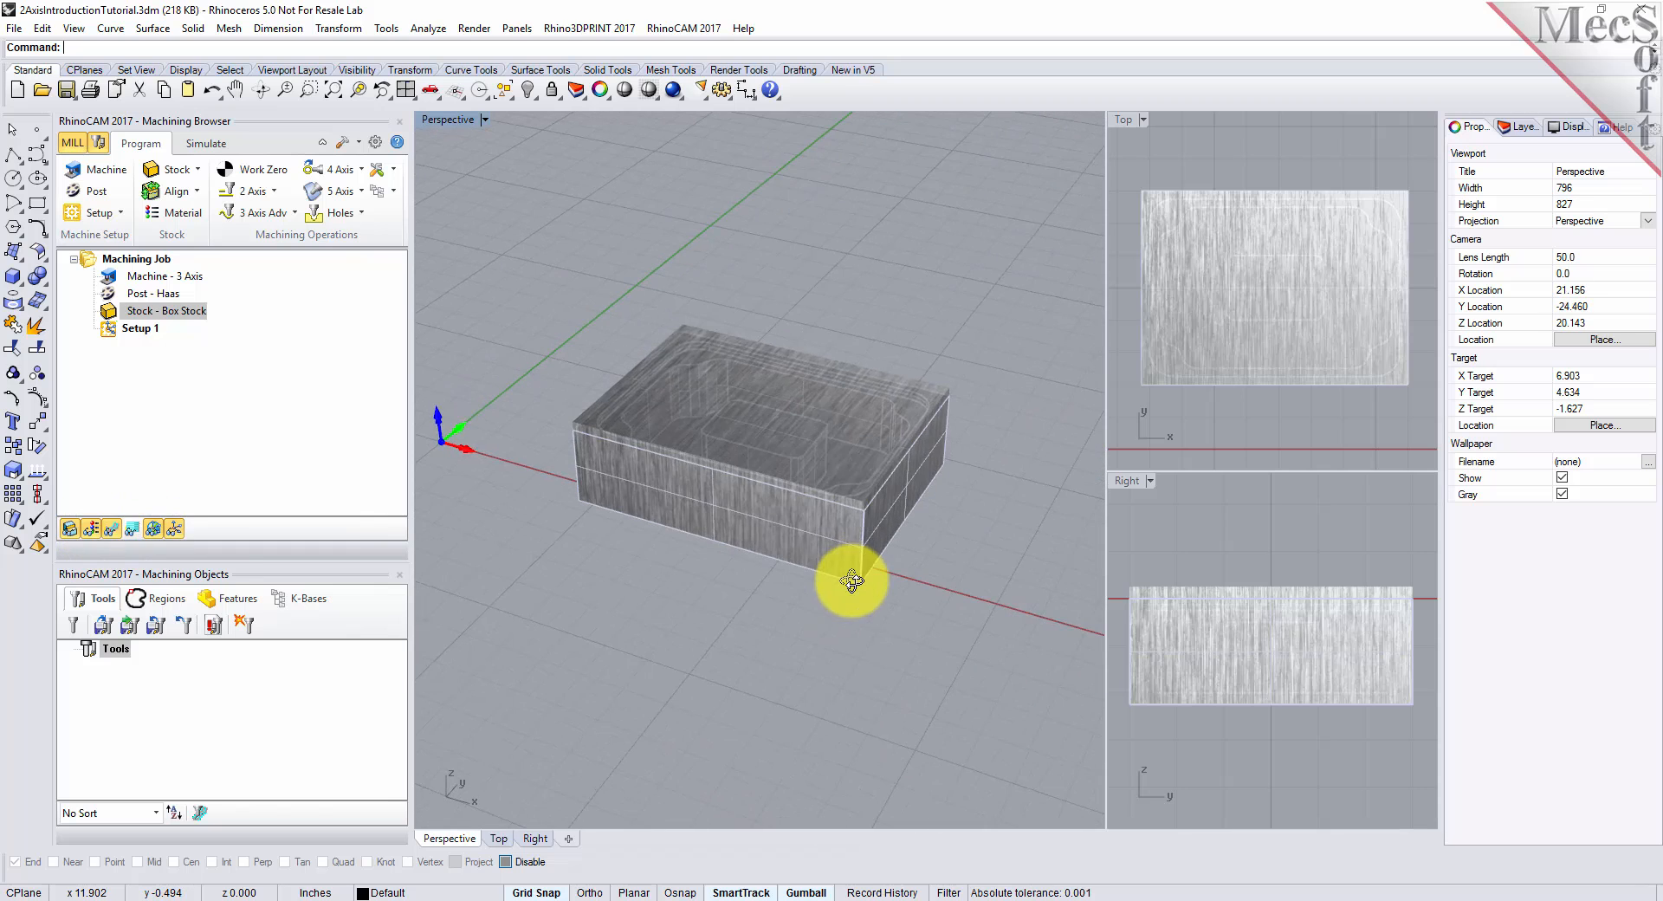
pyautogui.click(111, 529)
pyautogui.scroll(4, 761, 457)
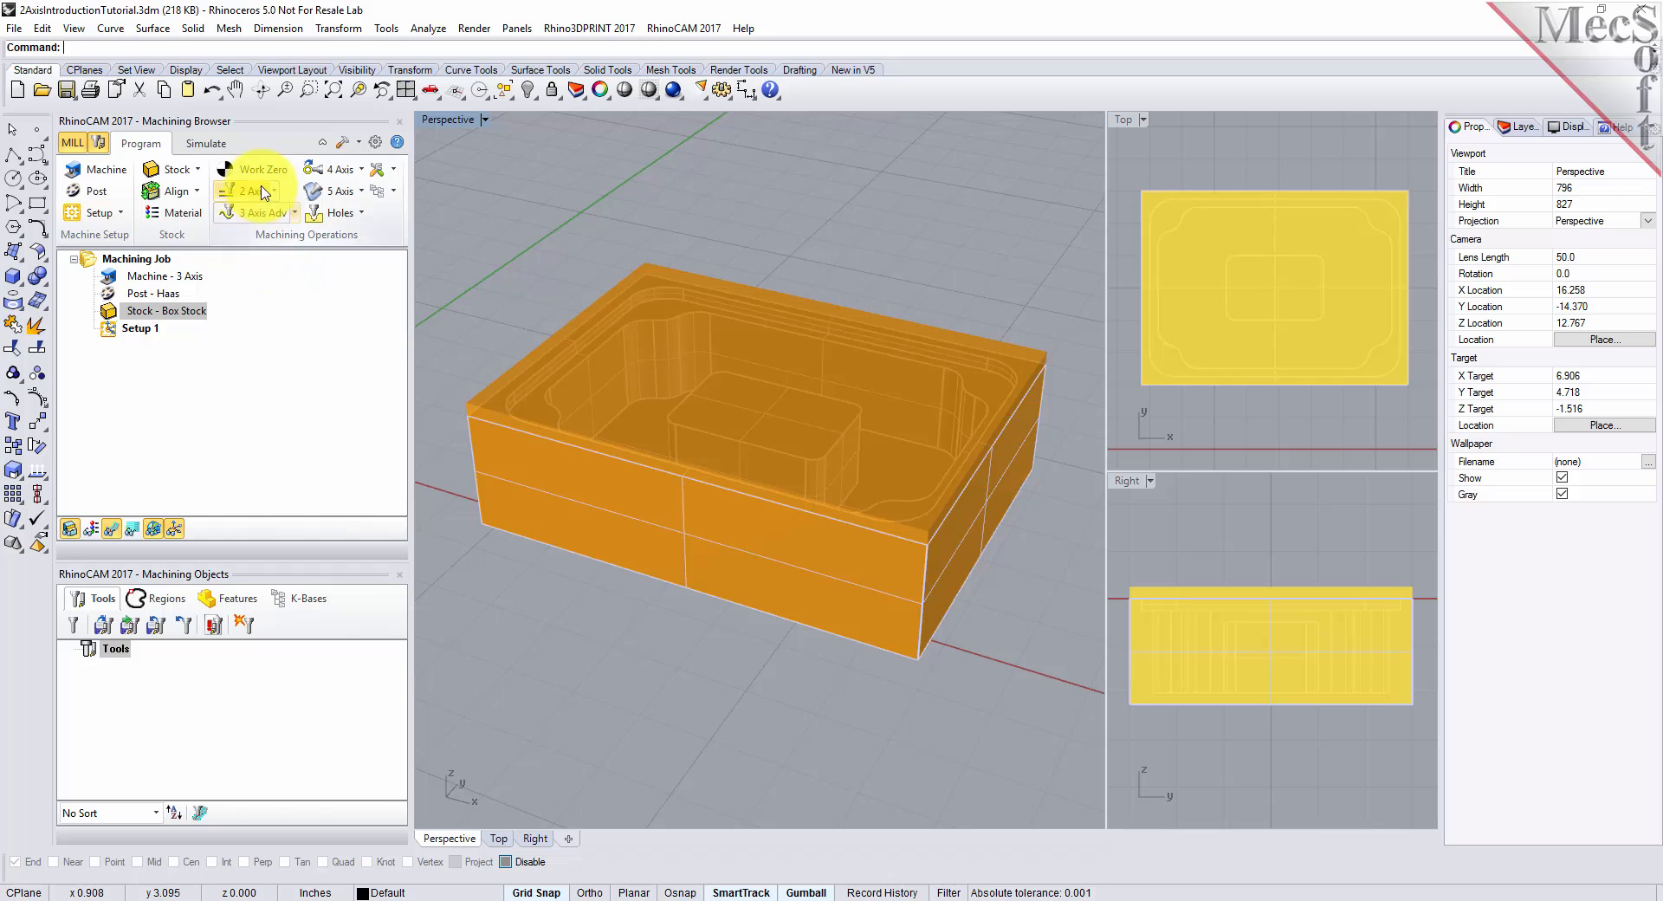
# Set the world coordinate system origin to the stock box with Highest Z as zero face and South West as zero position
pyautogui.click(196, 190)
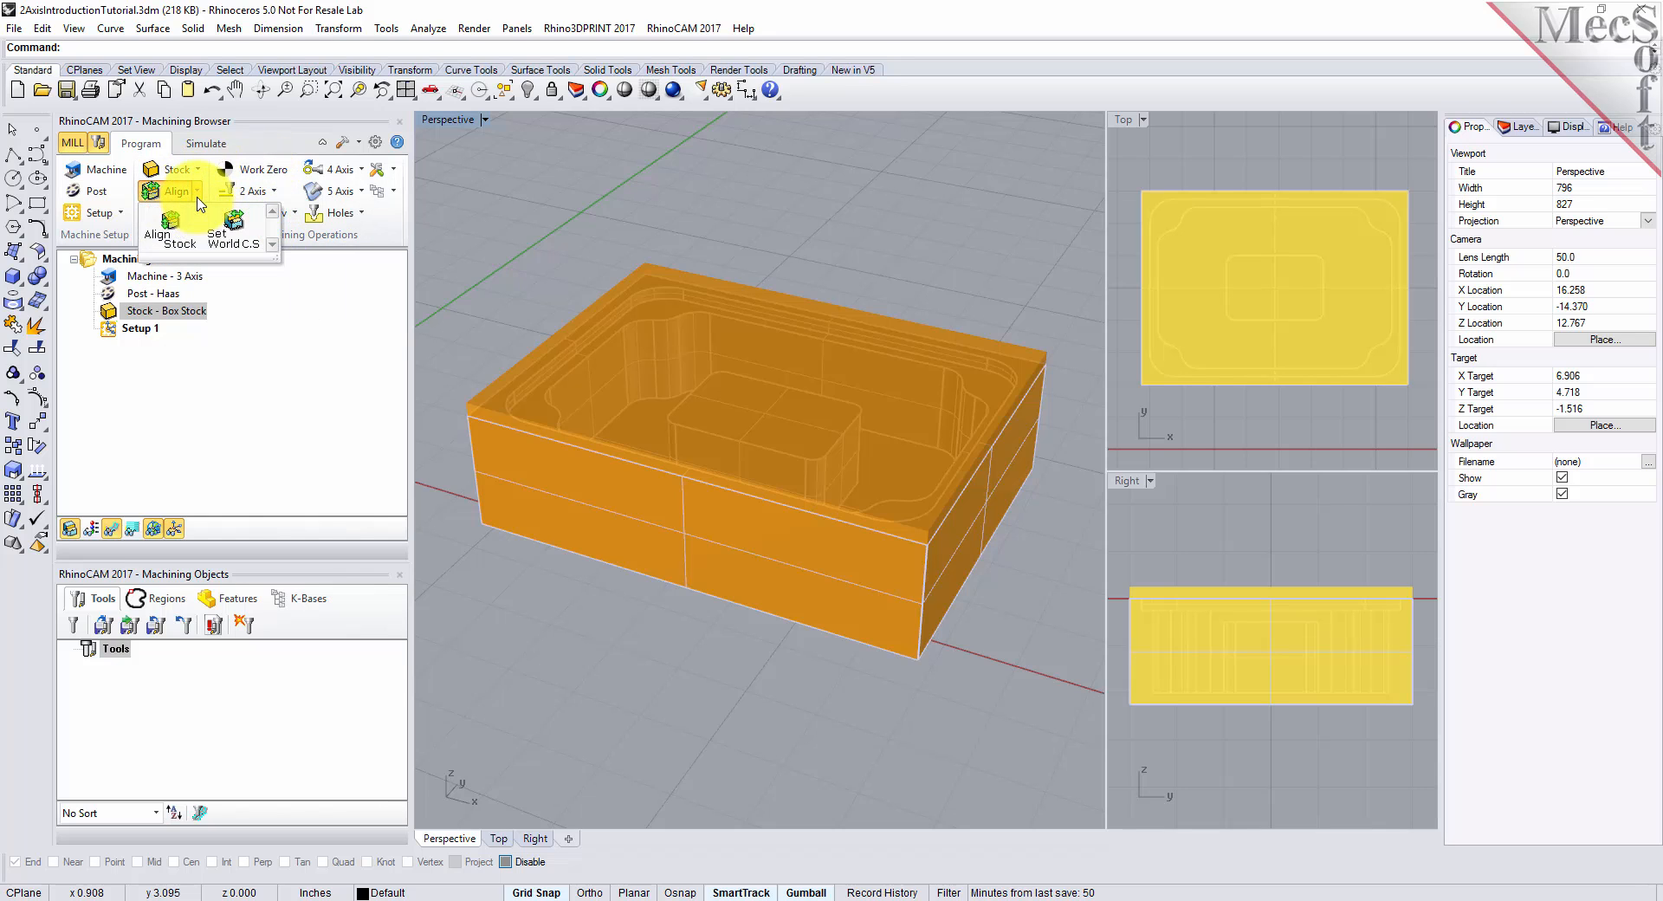
pyautogui.click(239, 236)
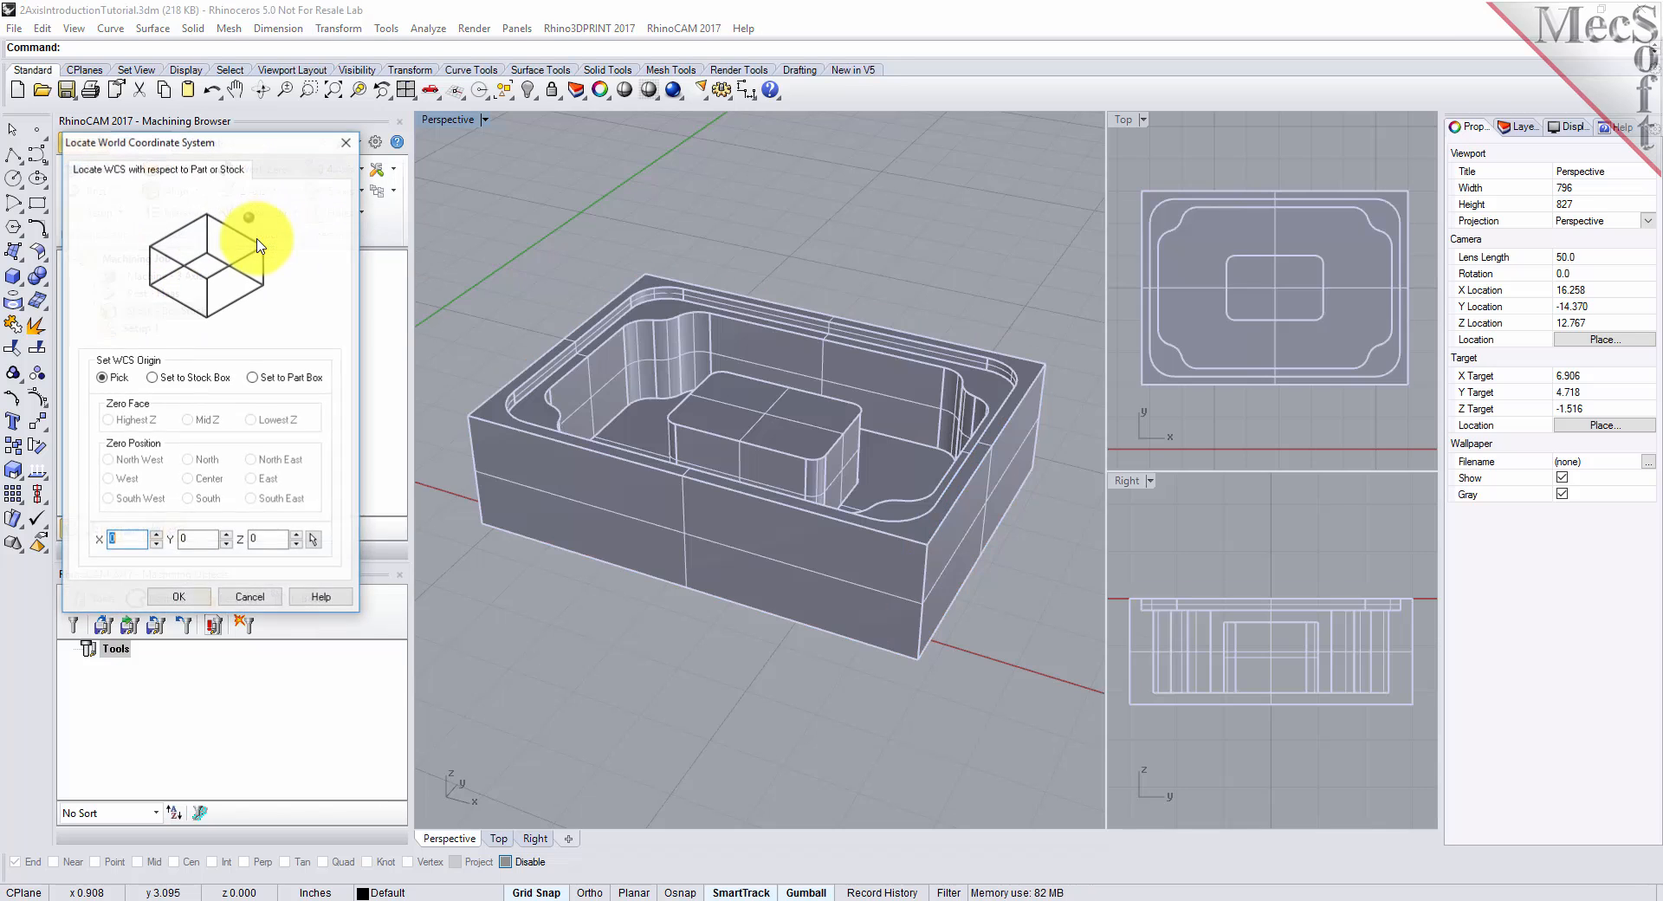
pyautogui.click(154, 379)
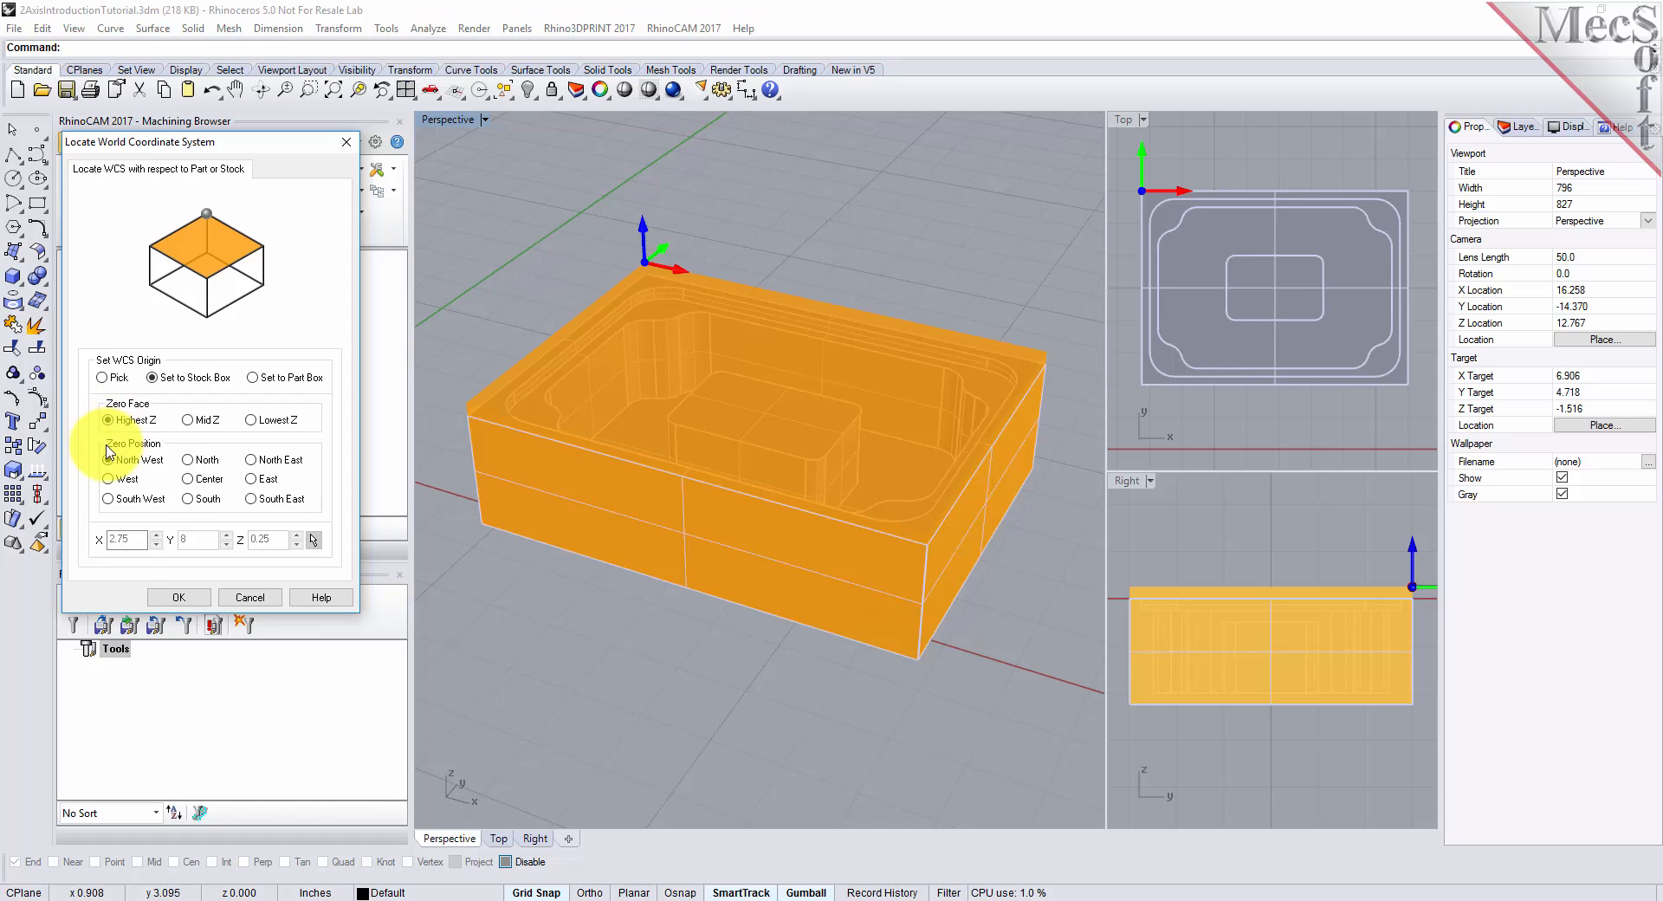
pyautogui.click(108, 499)
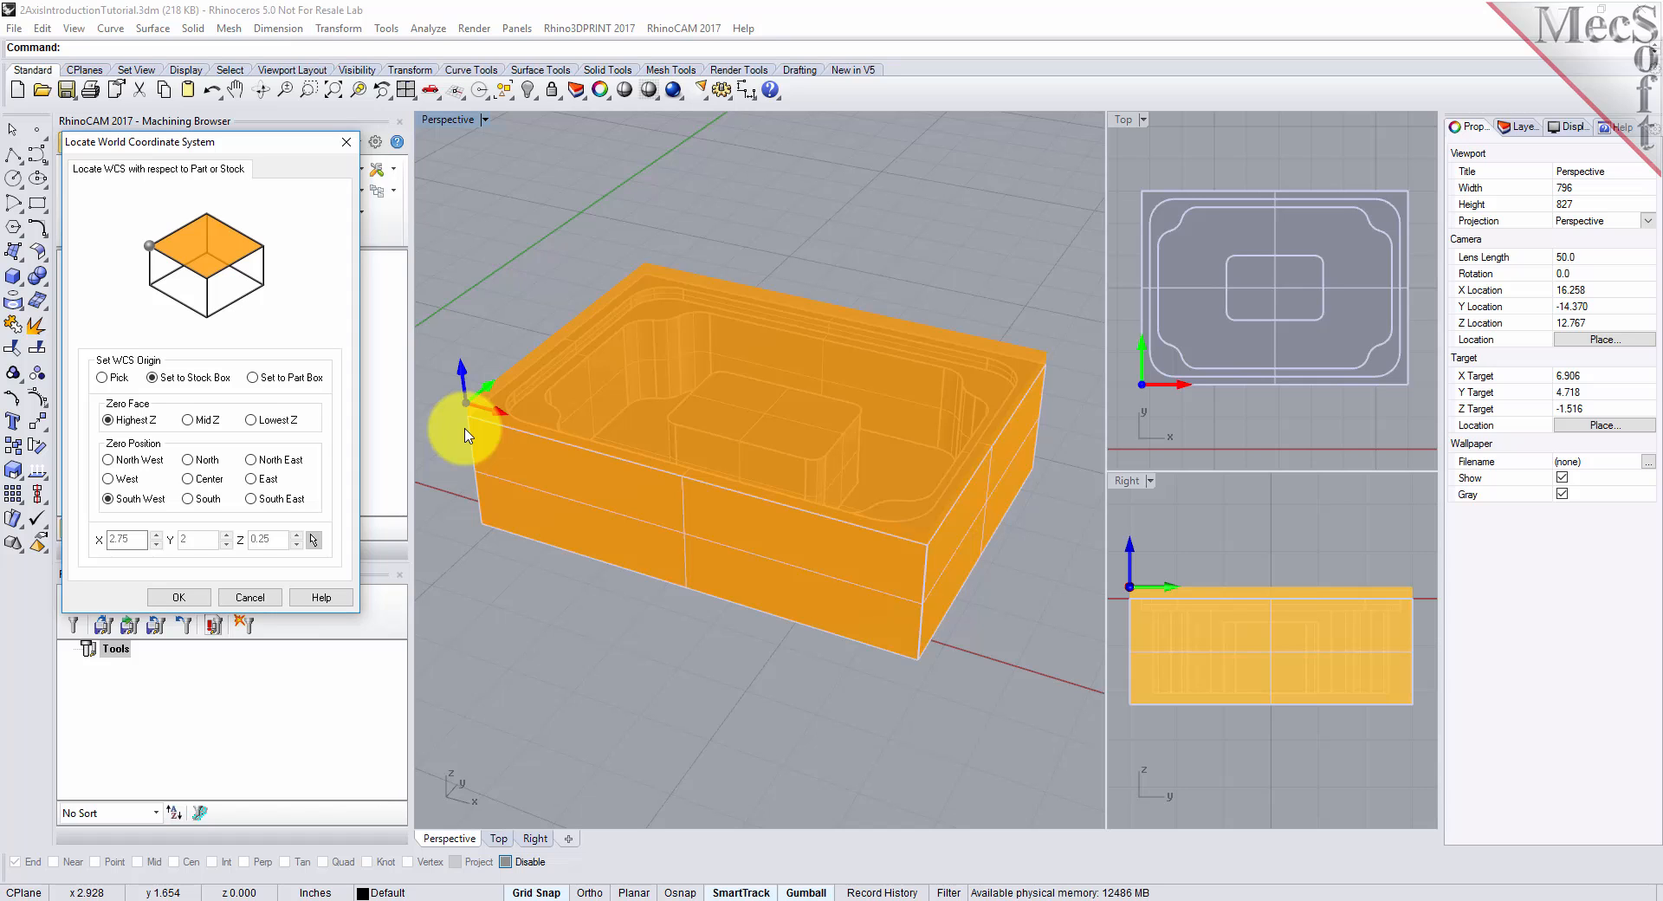
pyautogui.click(174, 597)
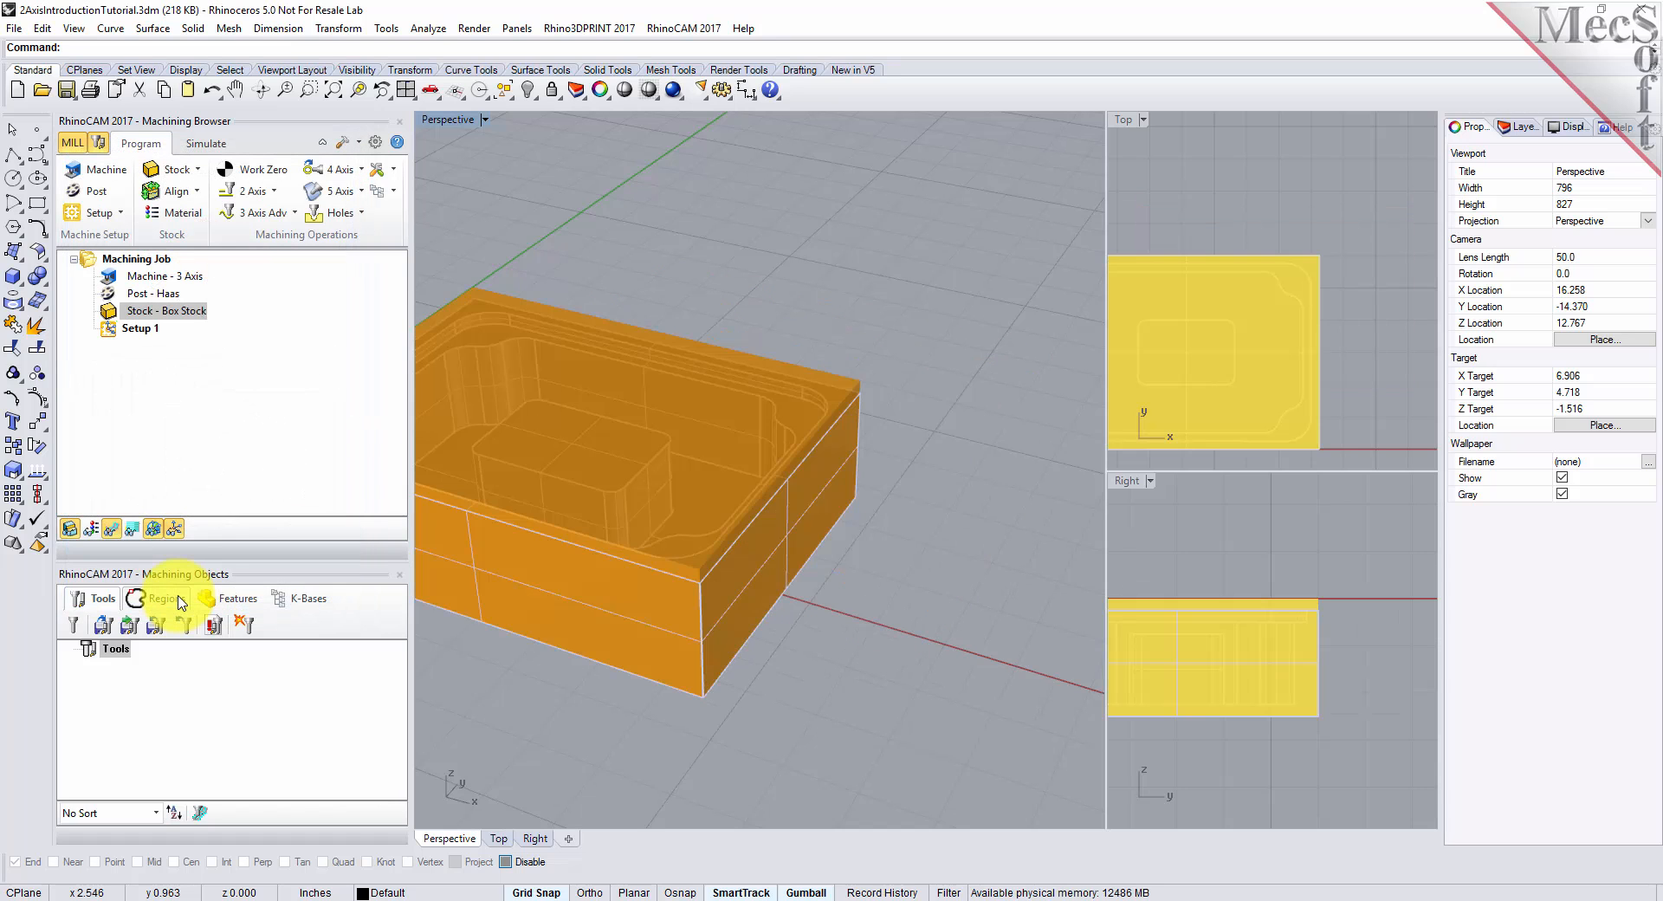
# Fit the part and stock to the Perspective, Top and Right viewports
pyautogui.click(337, 92)
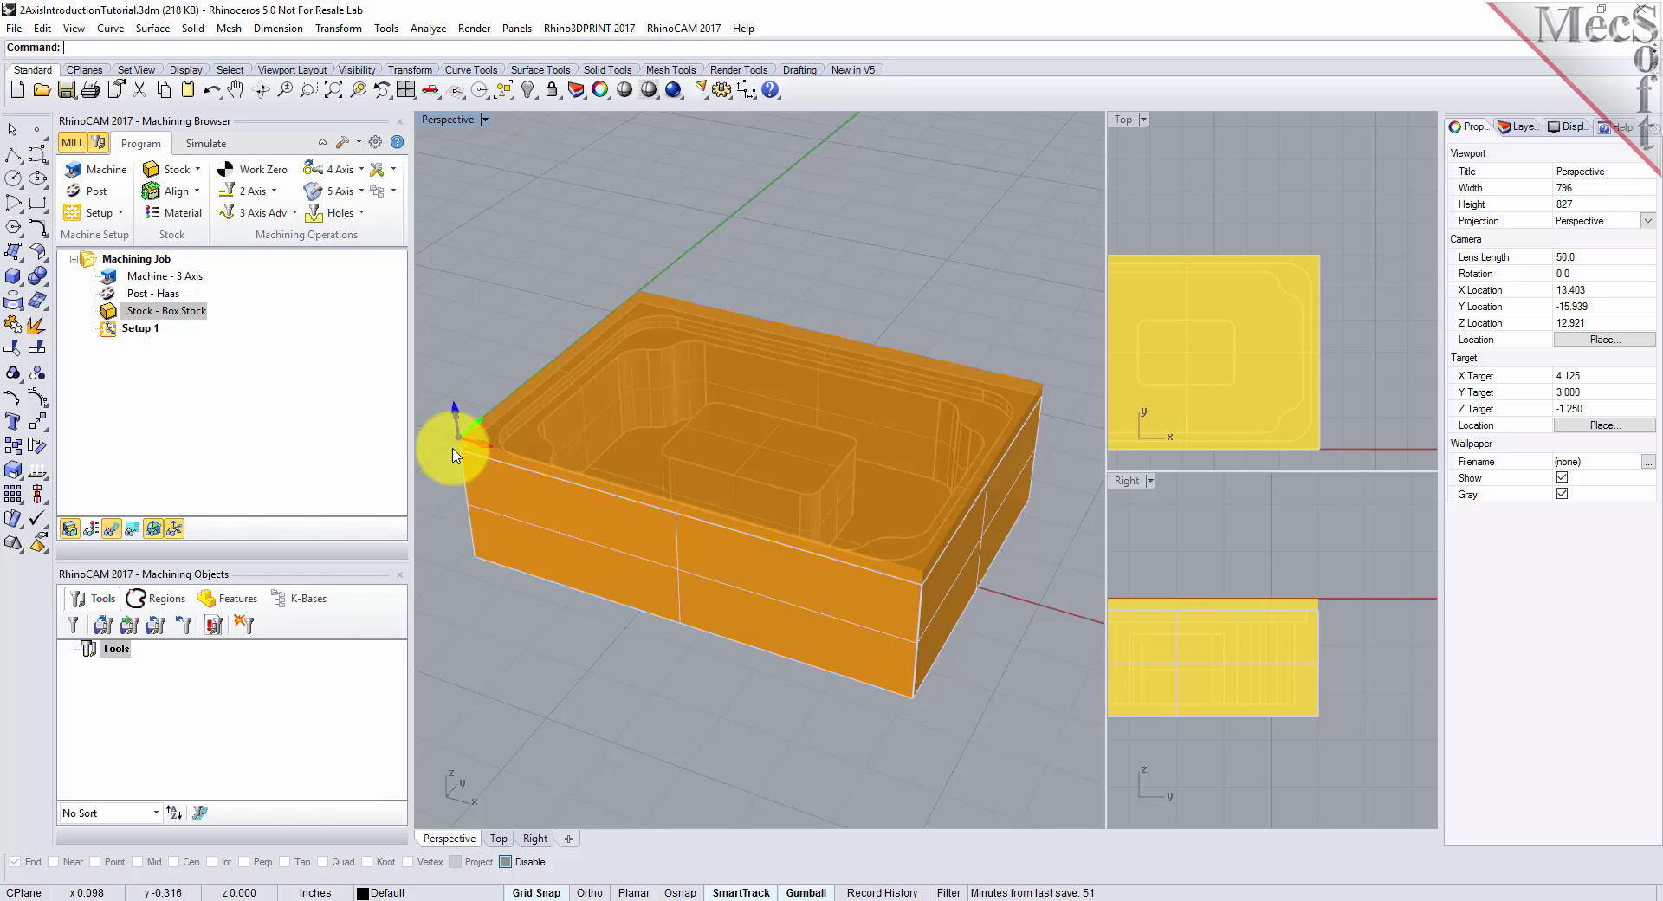
pyautogui.click(1356, 295)
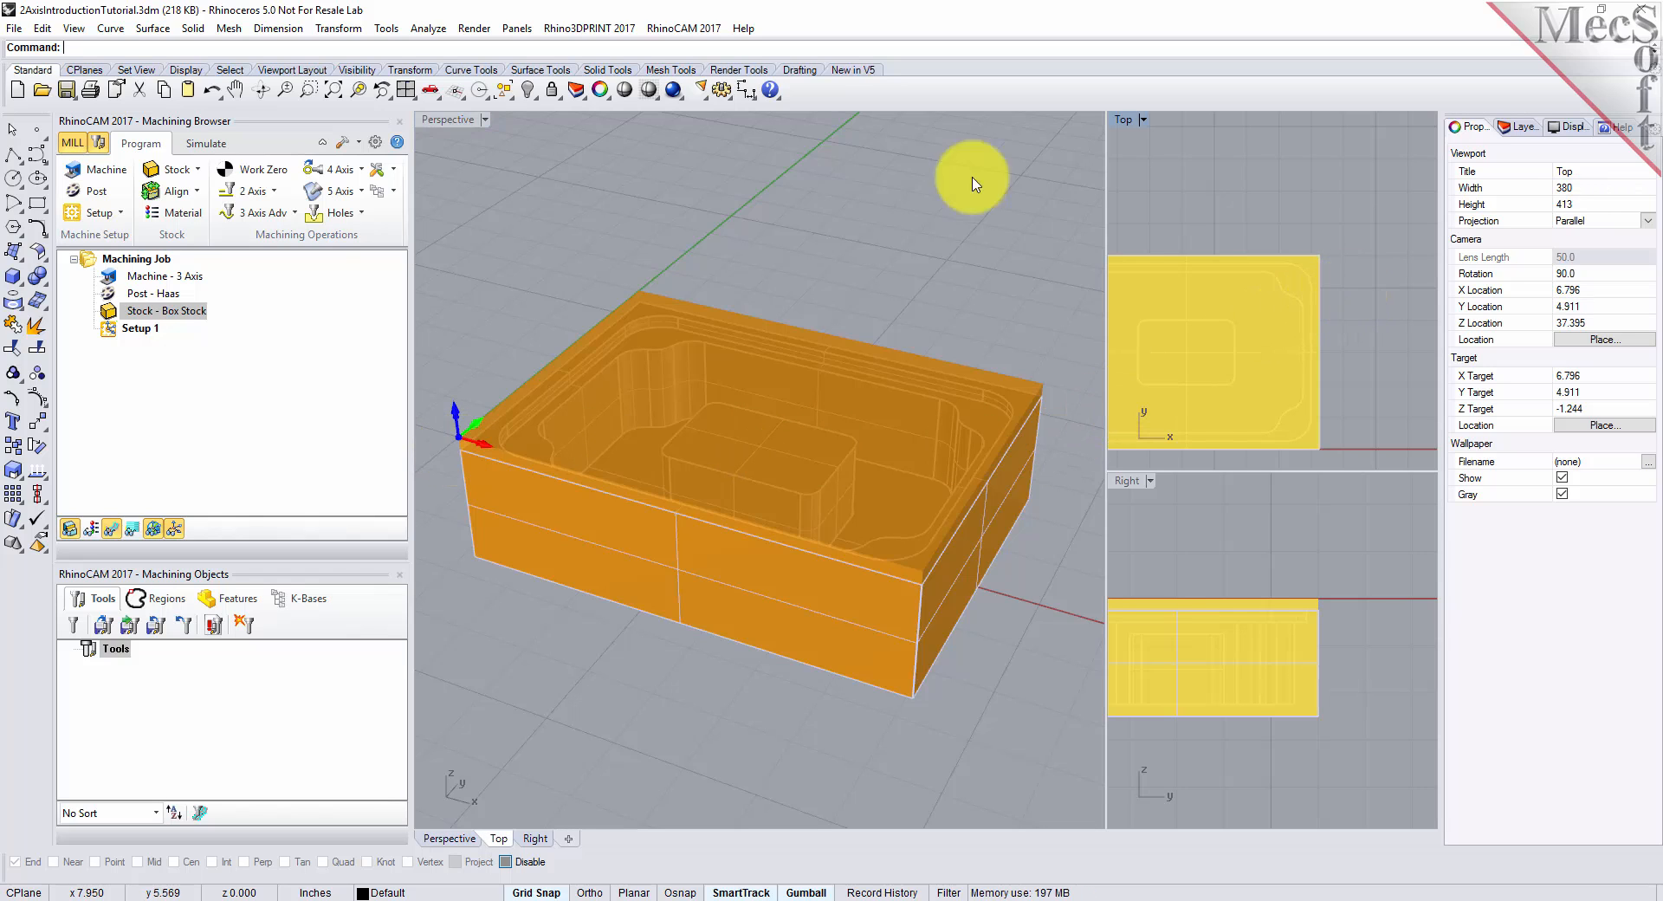
pyautogui.click(333, 90)
pyautogui.click(1163, 563)
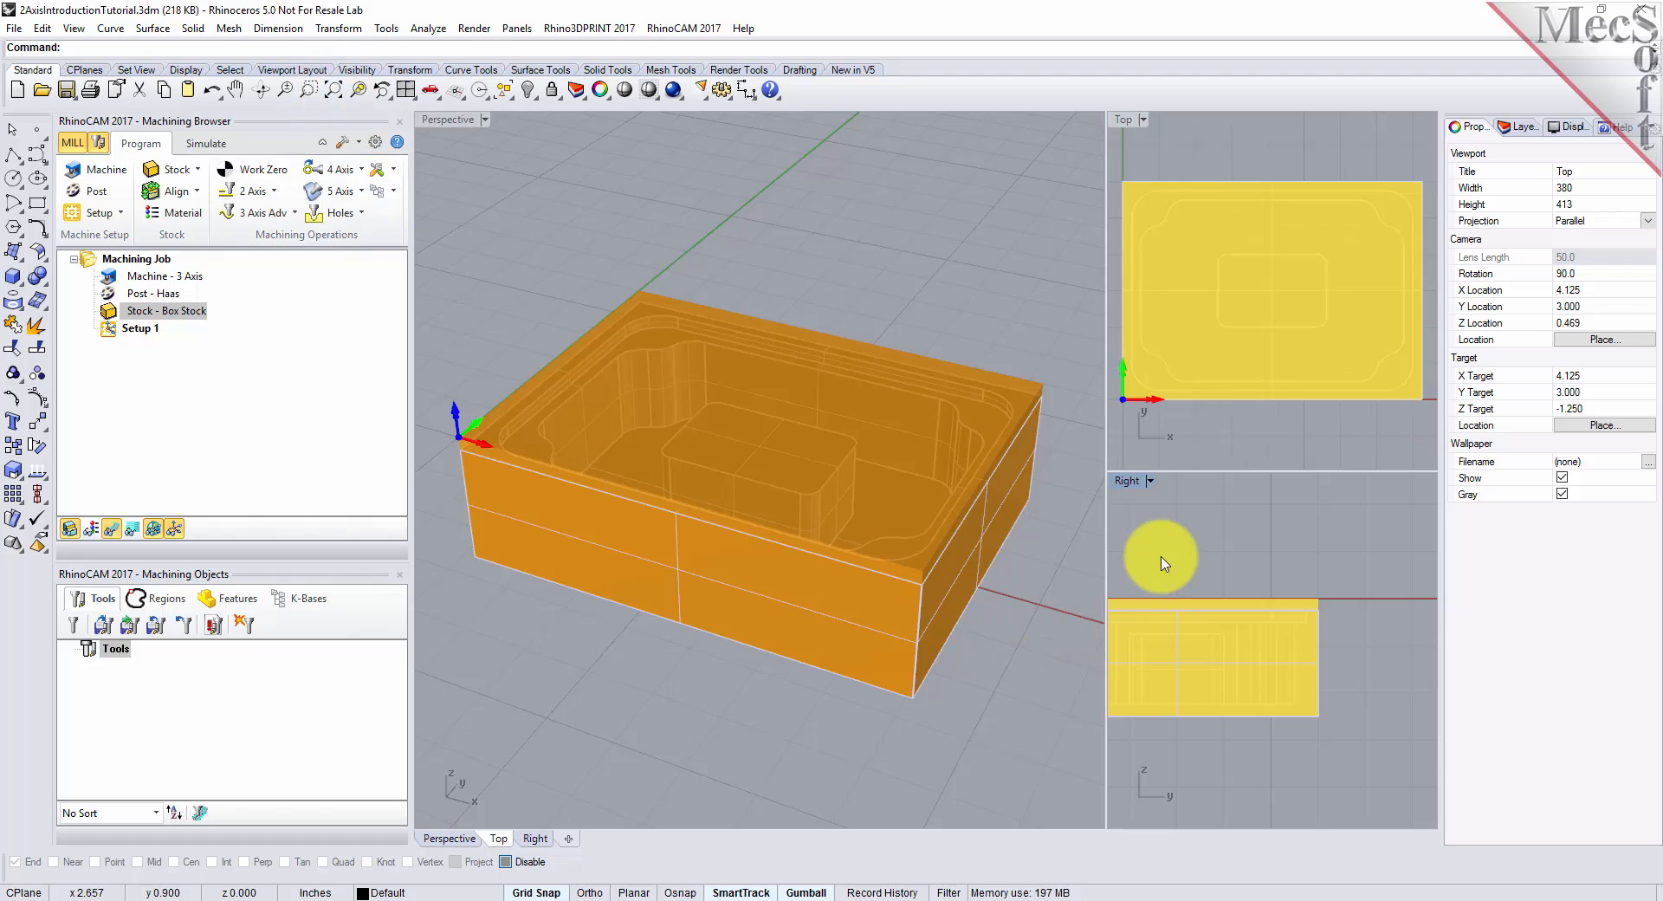
pyautogui.click(333, 90)
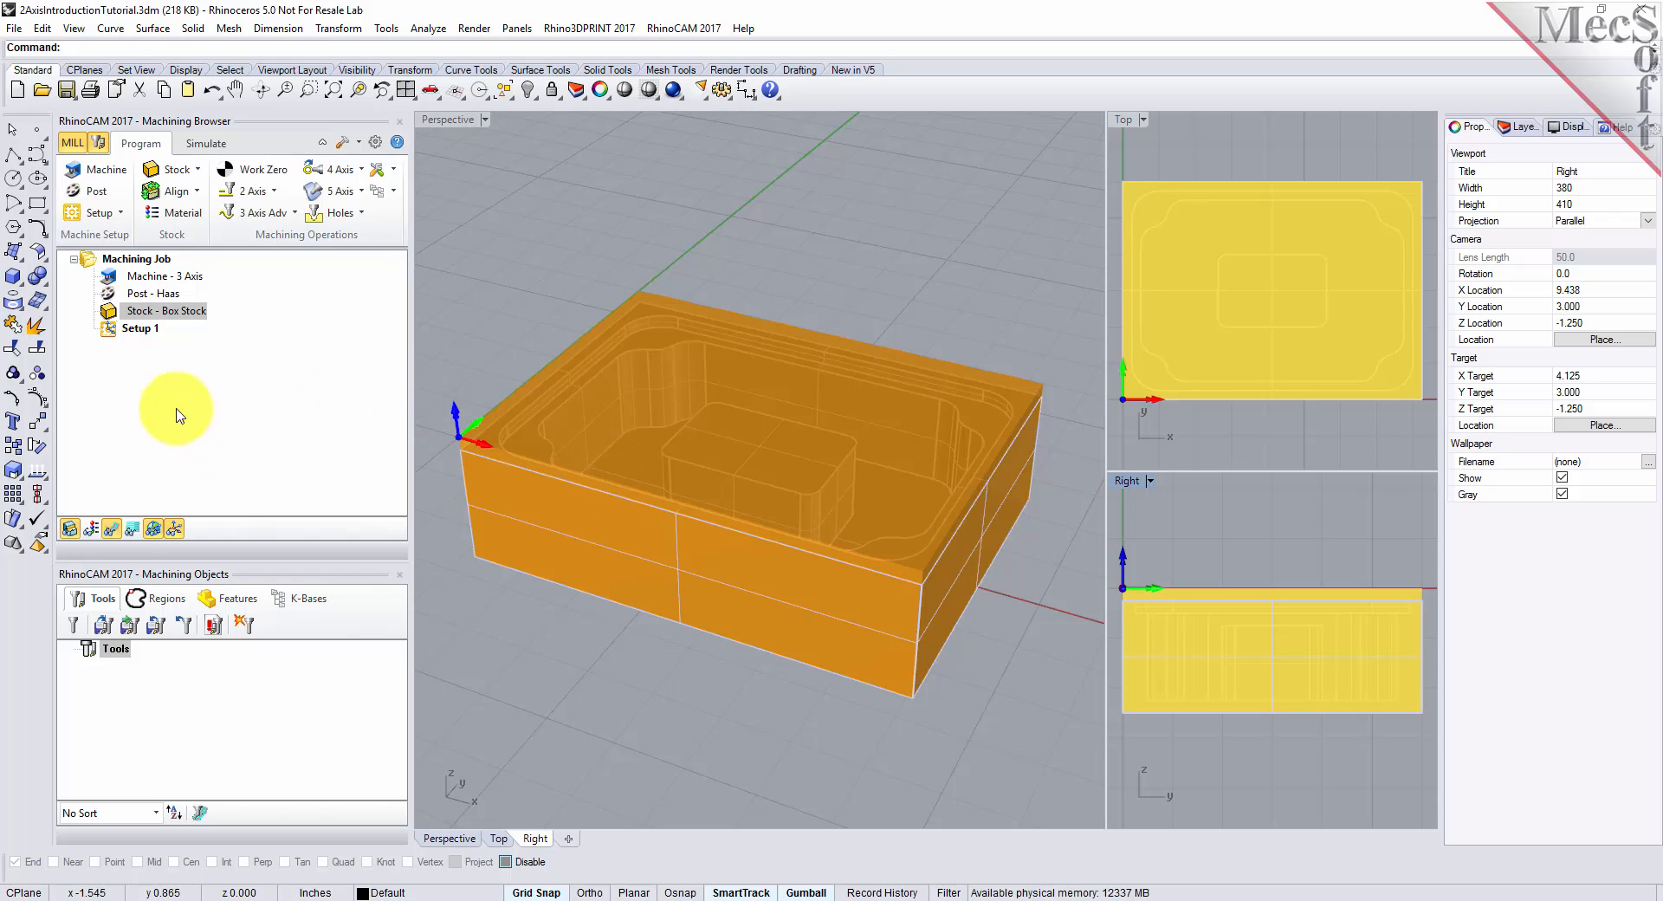
# Load the tool library from 2AxisIntroductionTutorial.vkb in the RhinoCAM Data folder, with All Files as the file type
pyautogui.click(102, 625)
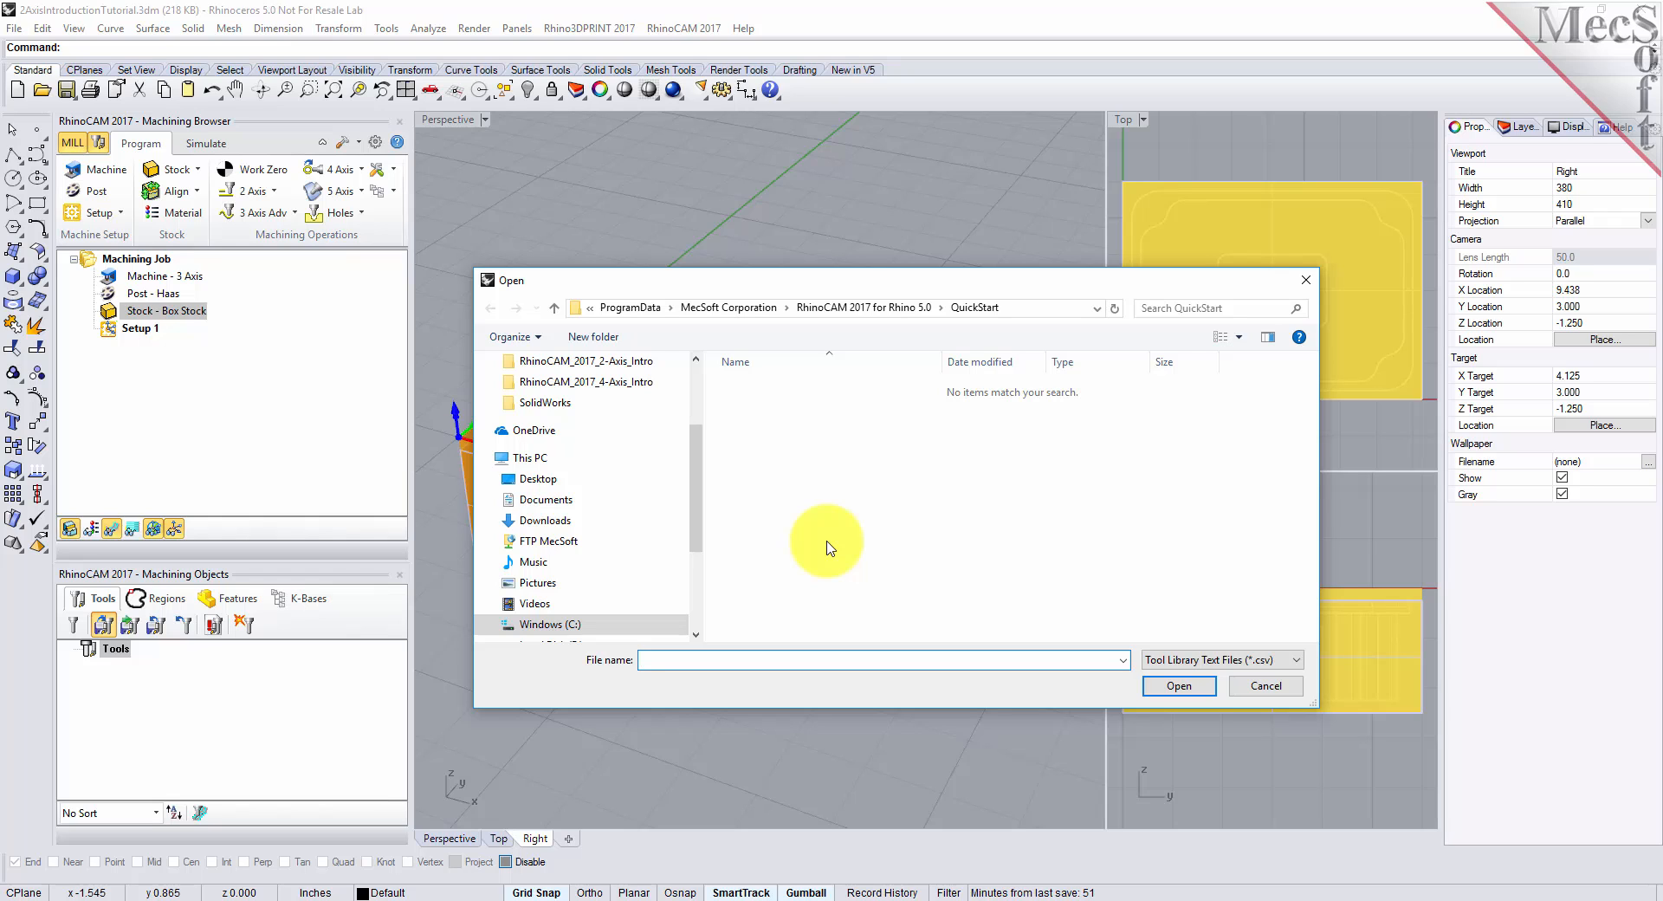
pyautogui.click(887, 310)
pyautogui.doubleClick(755, 407)
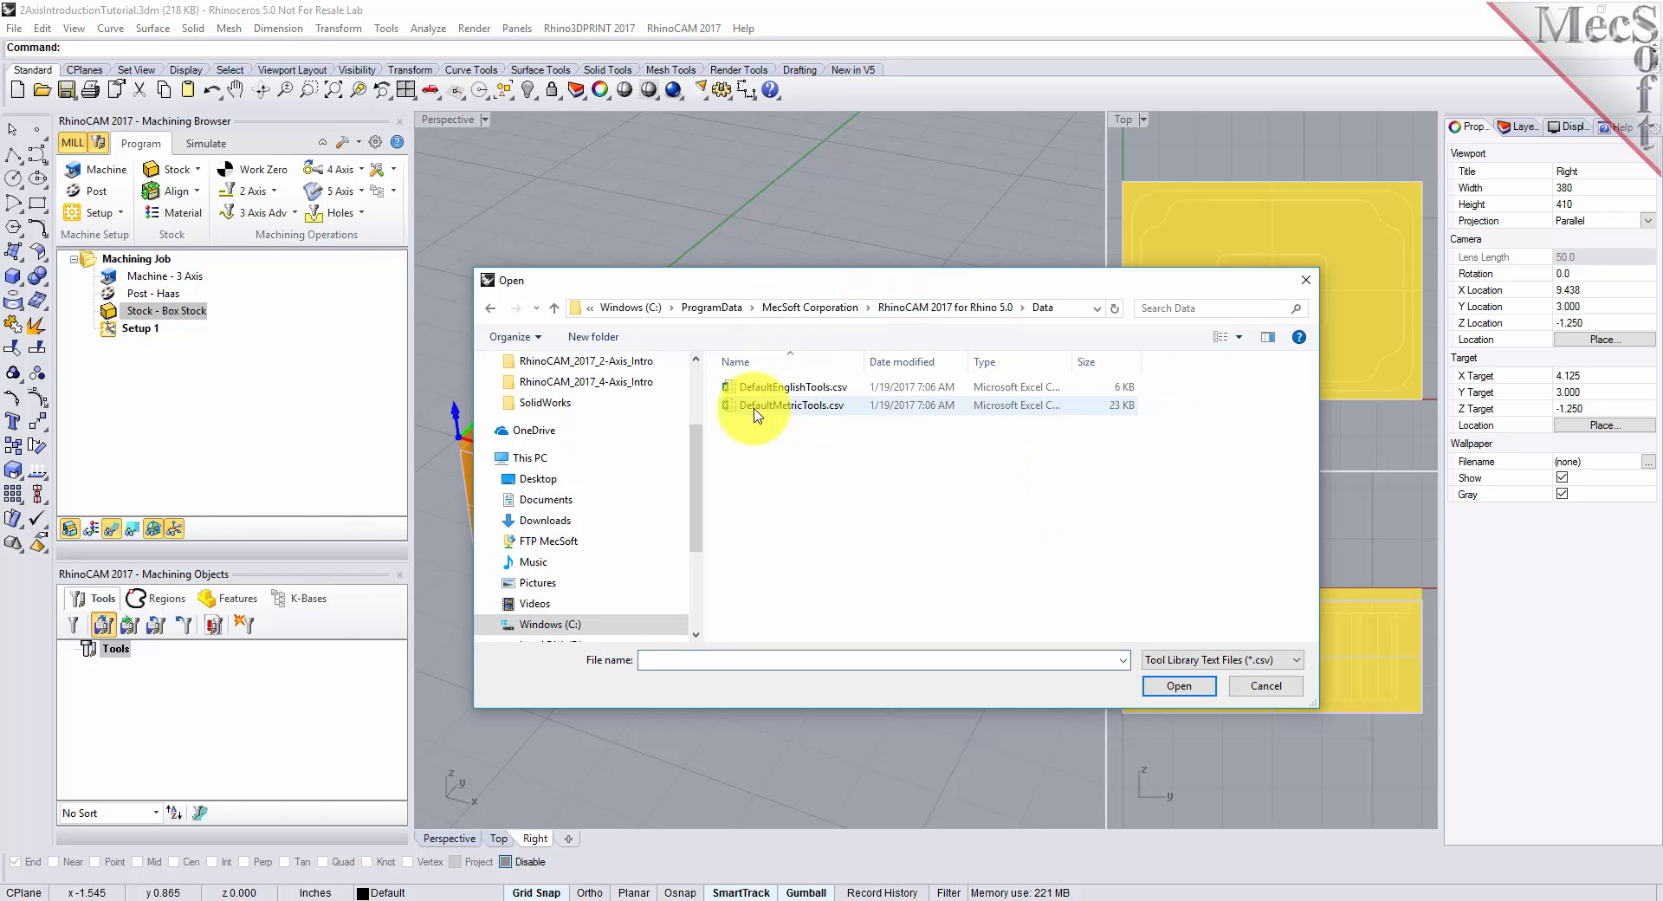
pyautogui.click(1185, 662)
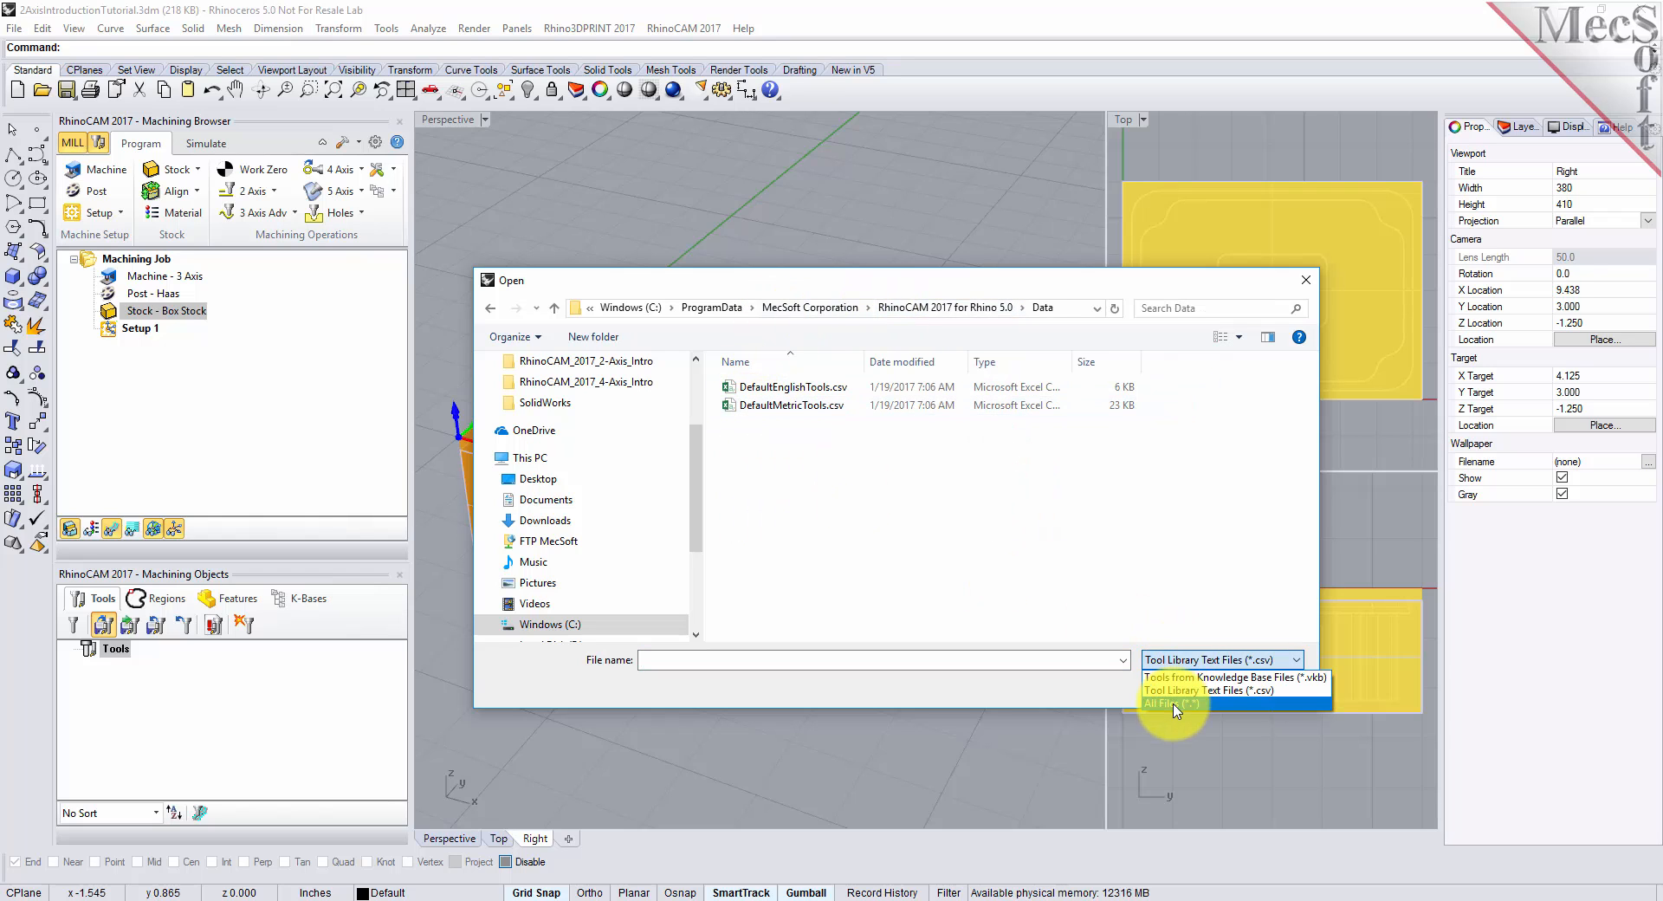
pyautogui.click(1171, 703)
pyautogui.click(795, 387)
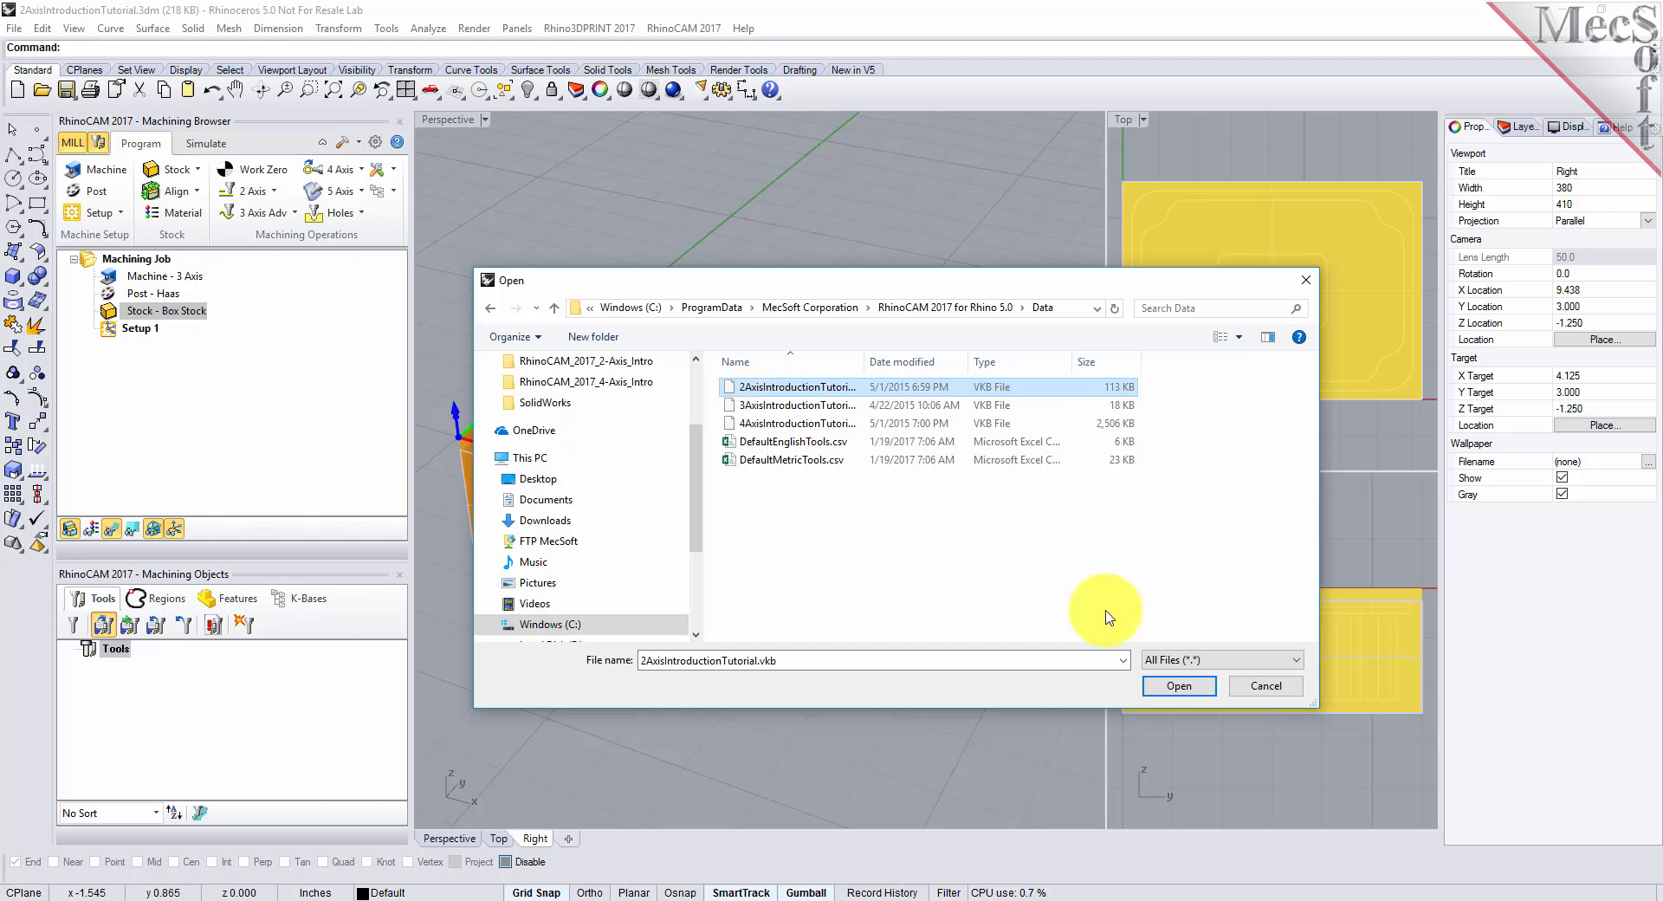
pyautogui.click(1165, 689)
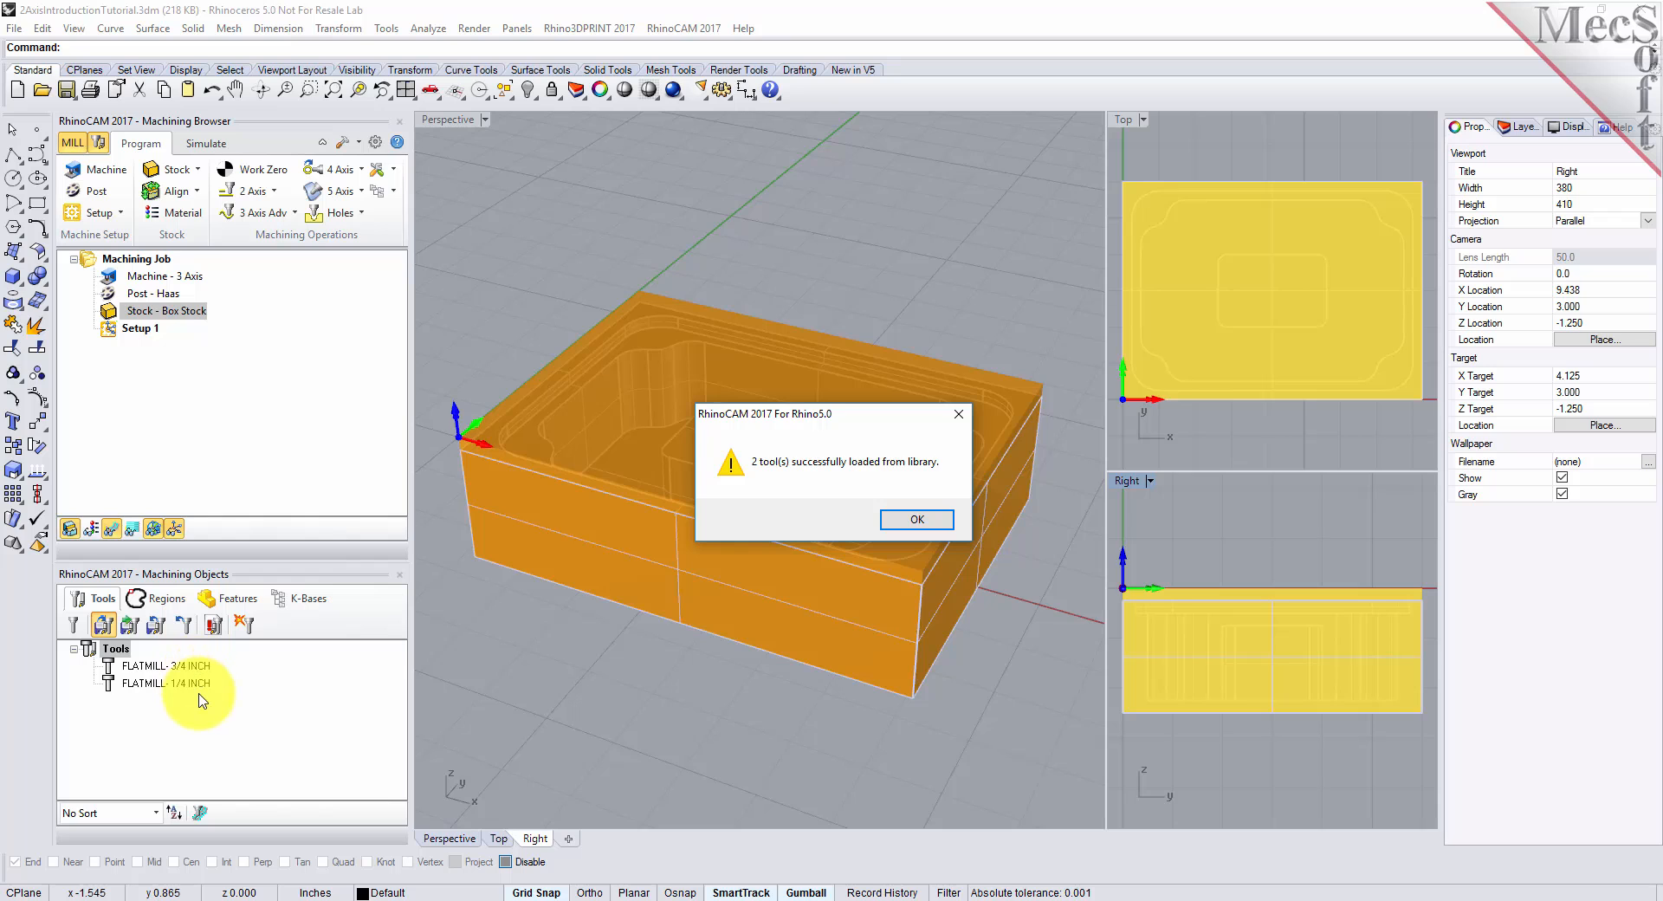
pyautogui.click(895, 523)
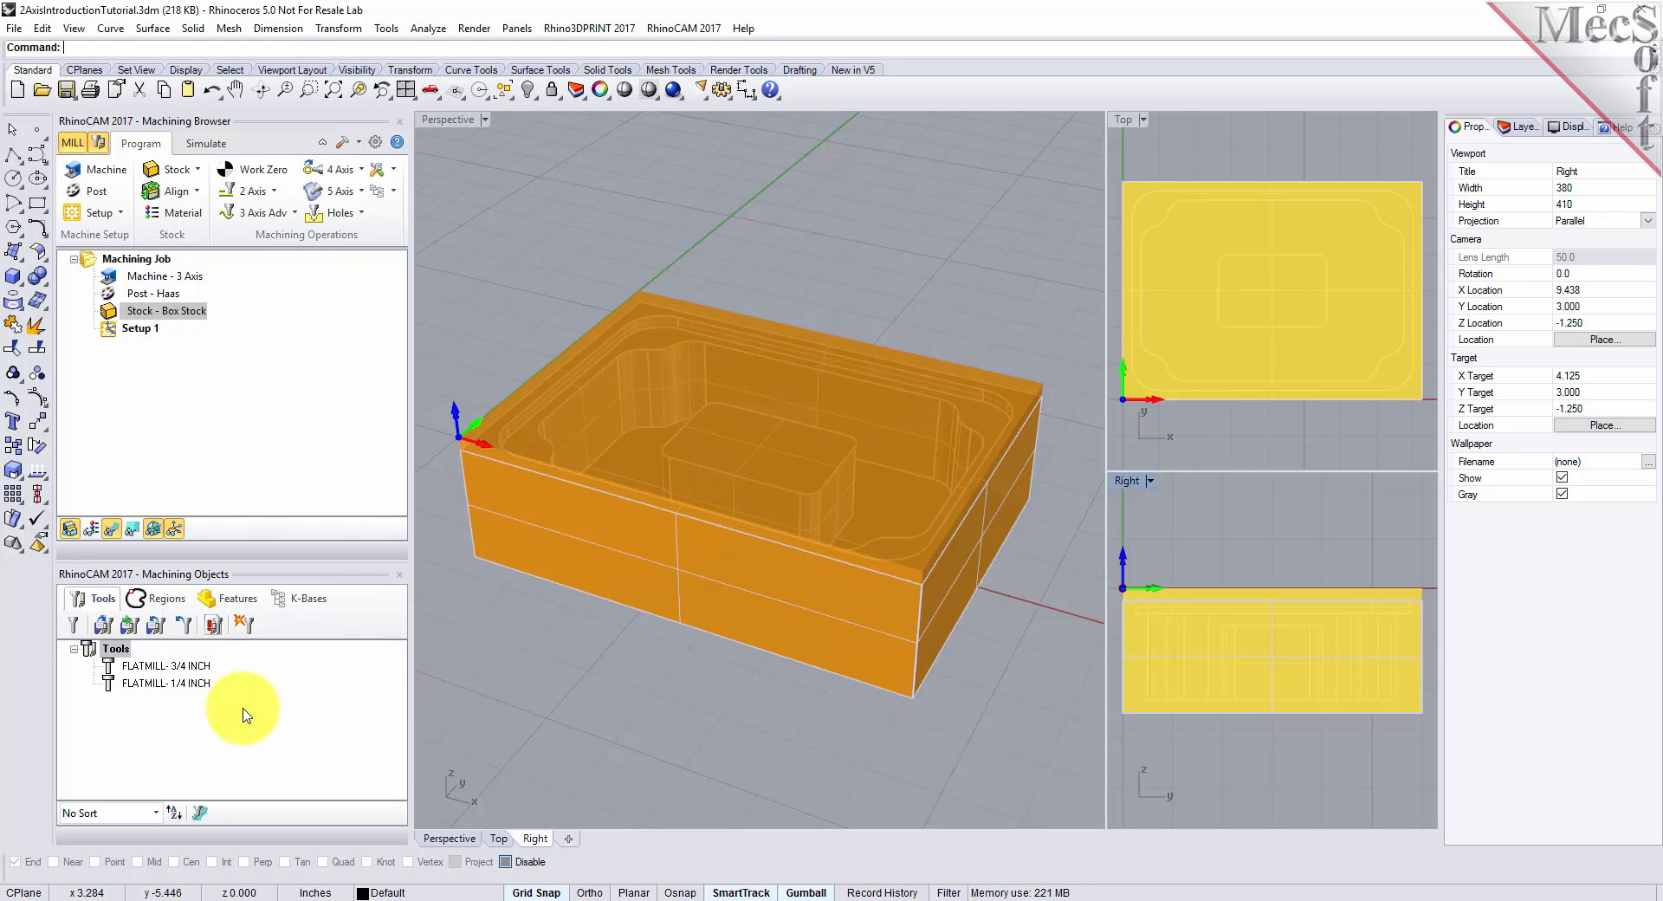
# Review the dimensions and the feeds and speeds of the FLATMILL- 3/4 INCH and FLATMILL- 1/4 INCH tools without editing them
pyautogui.doubleClick(193, 667)
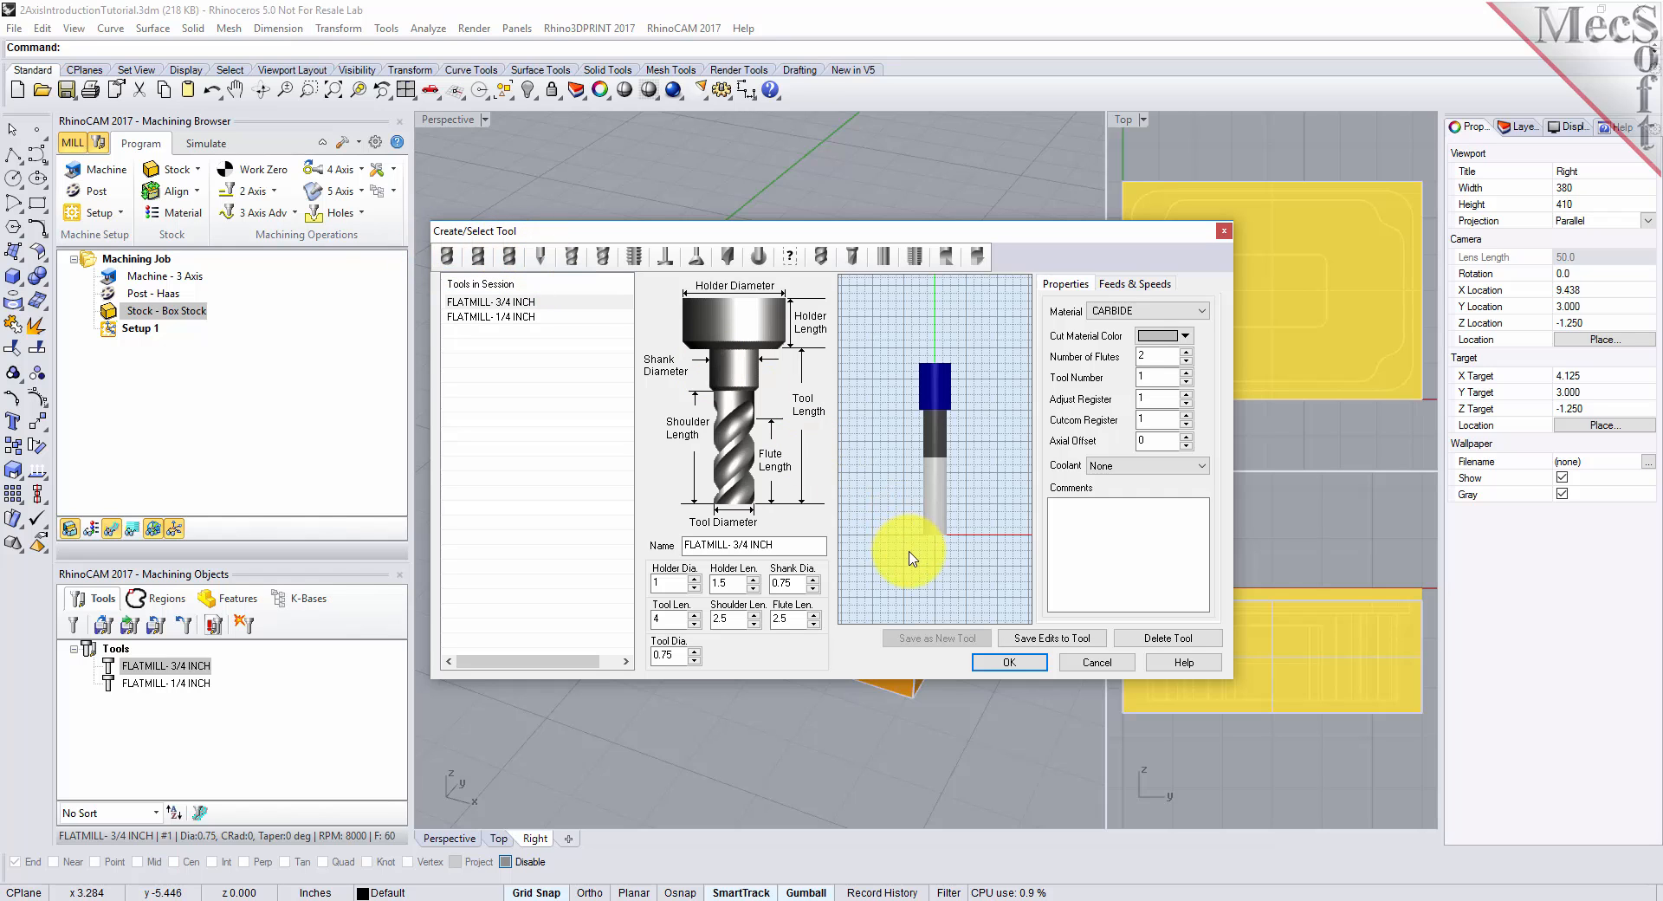
pyautogui.click(1134, 285)
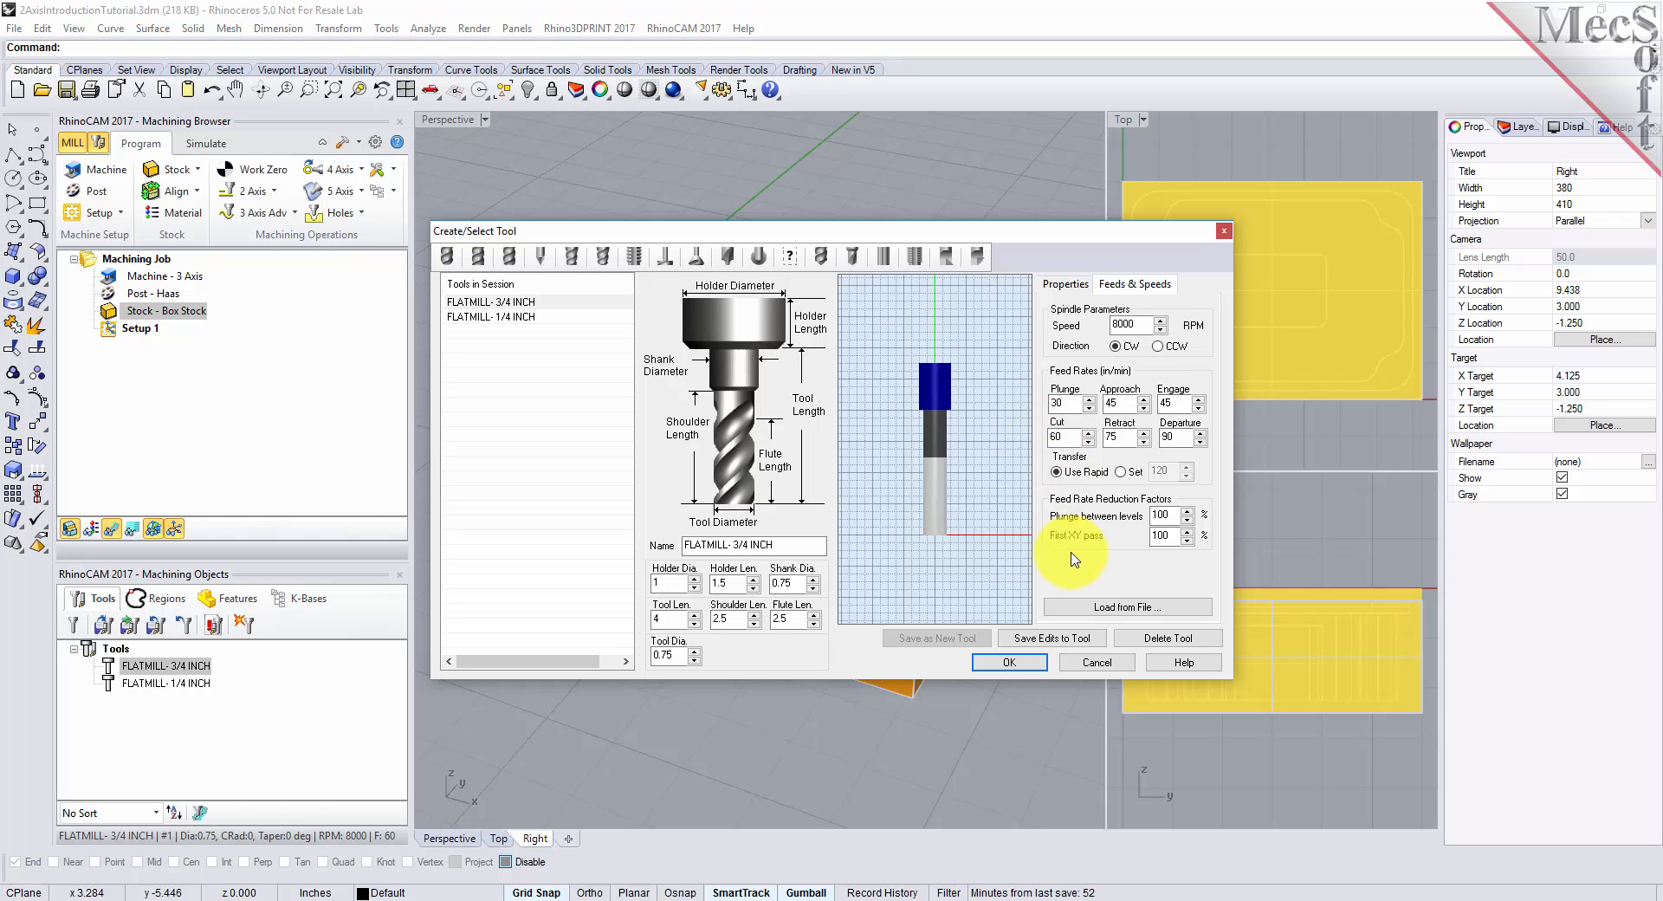
pyautogui.click(503, 302)
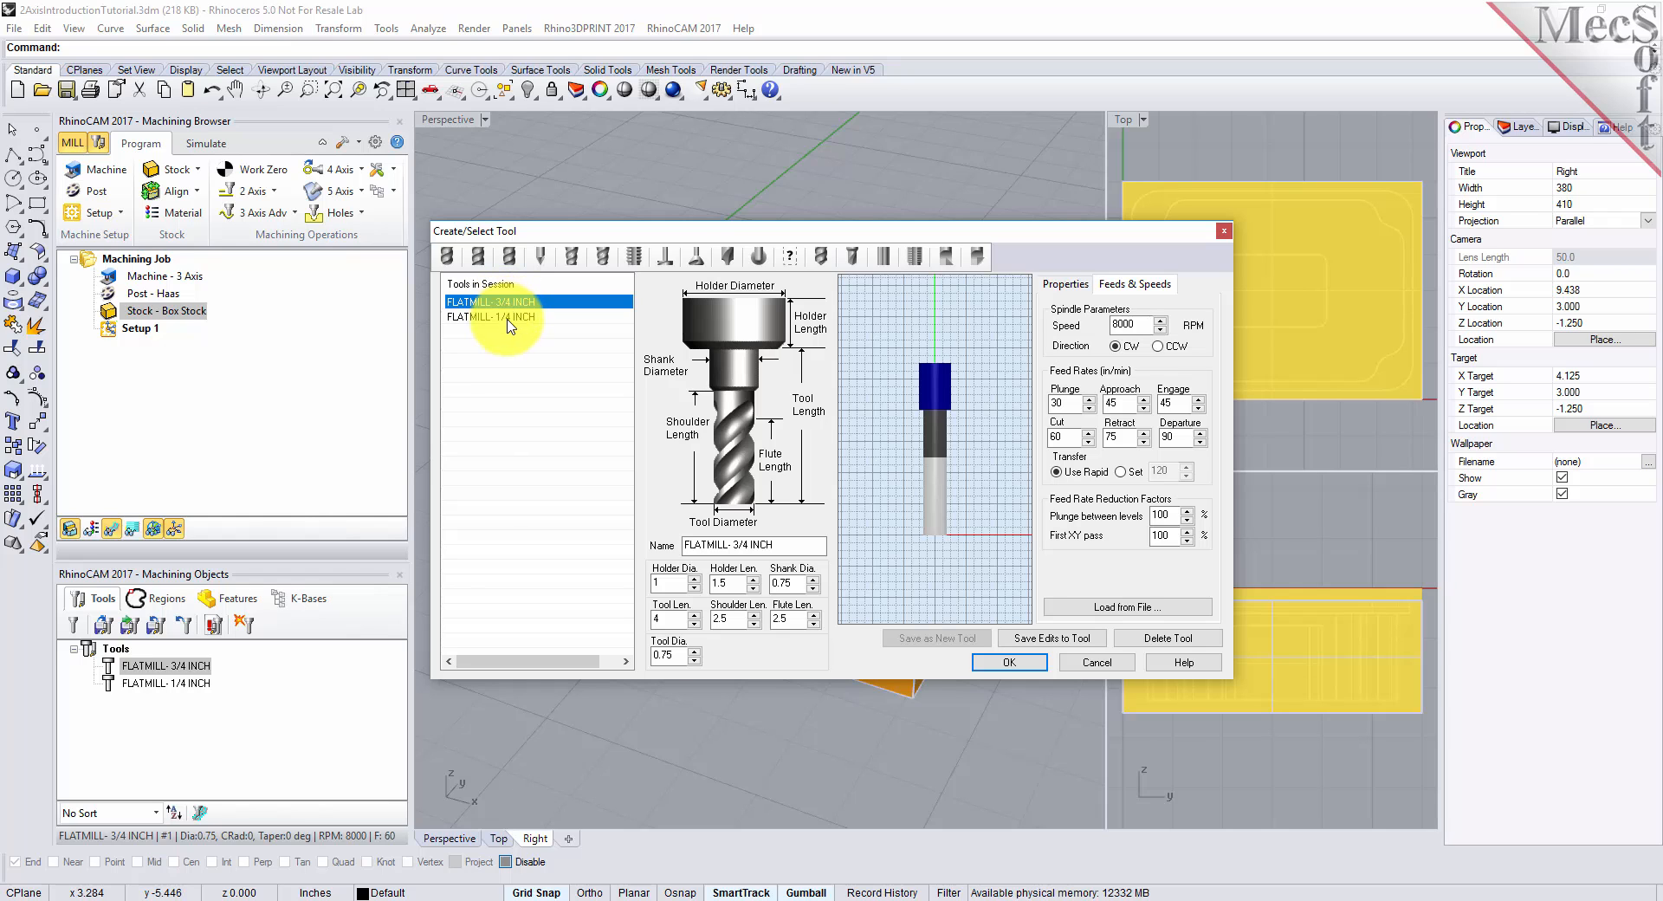
pyautogui.click(510, 318)
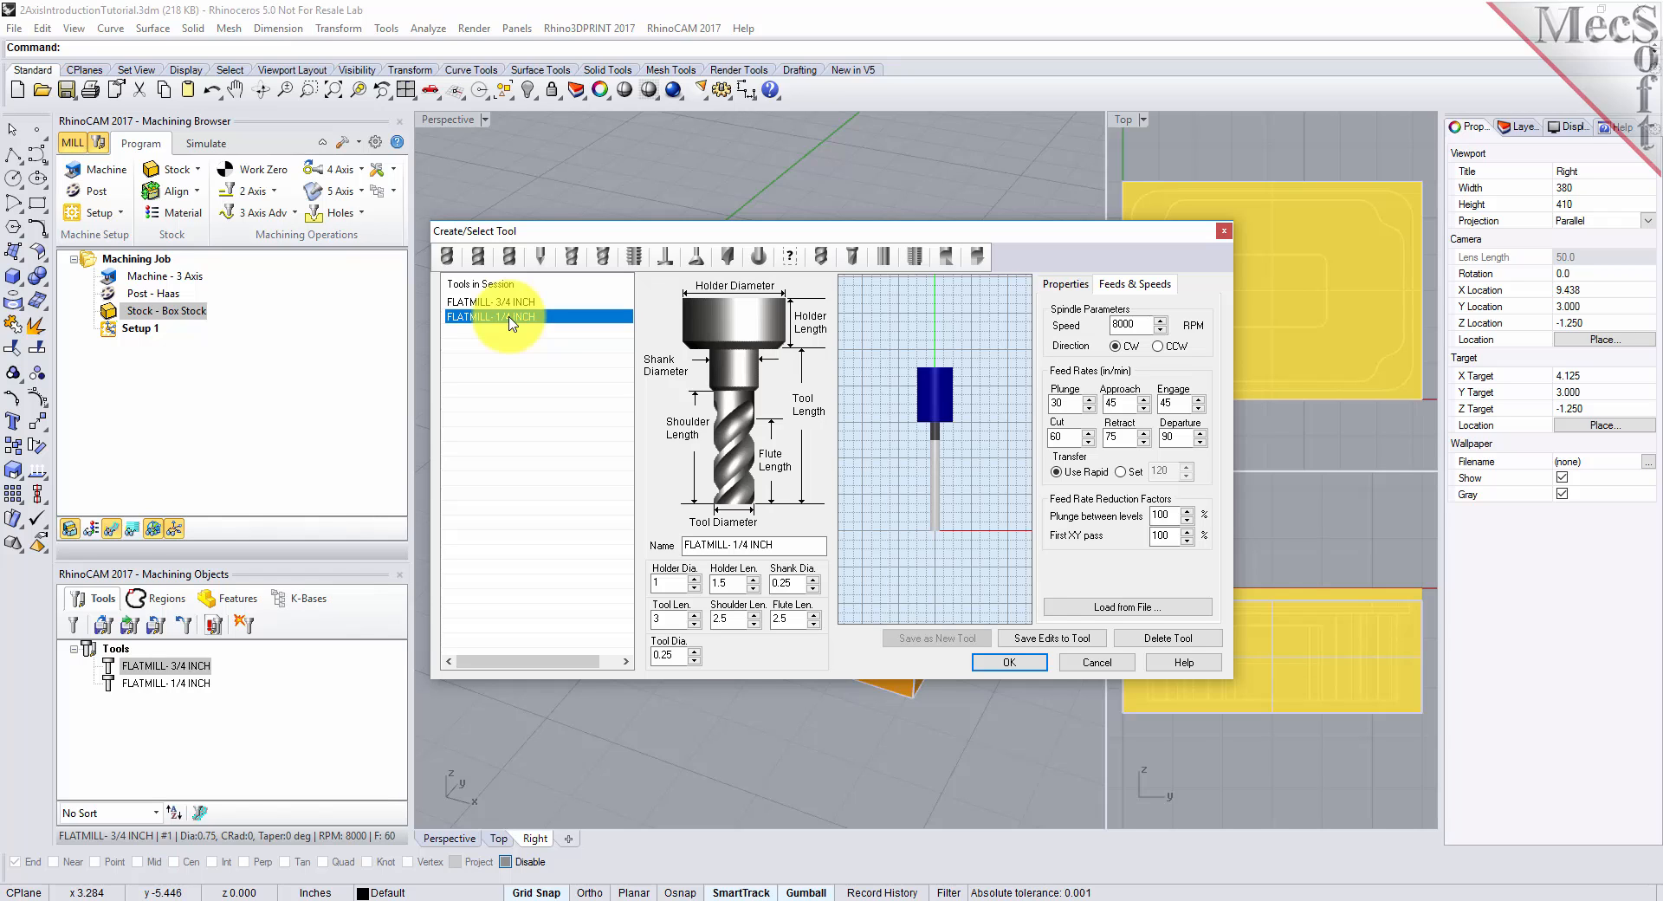
pyautogui.click(1095, 662)
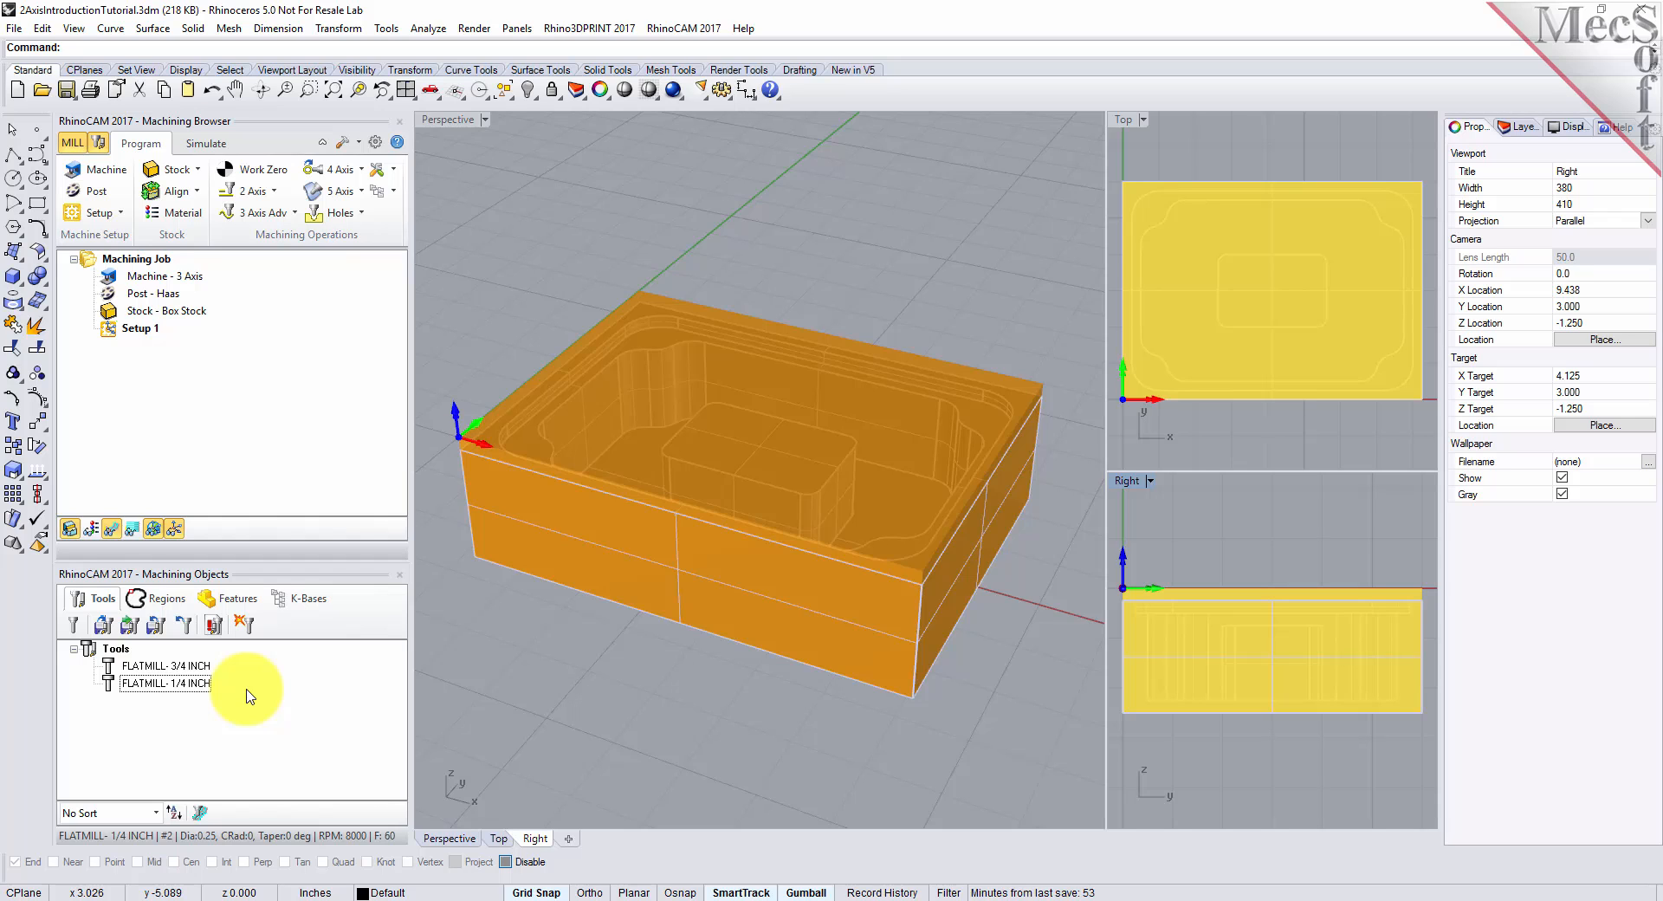
# Apply the flat area region selection filters with only Ignore all inner regions enabled
pyautogui.click(161, 604)
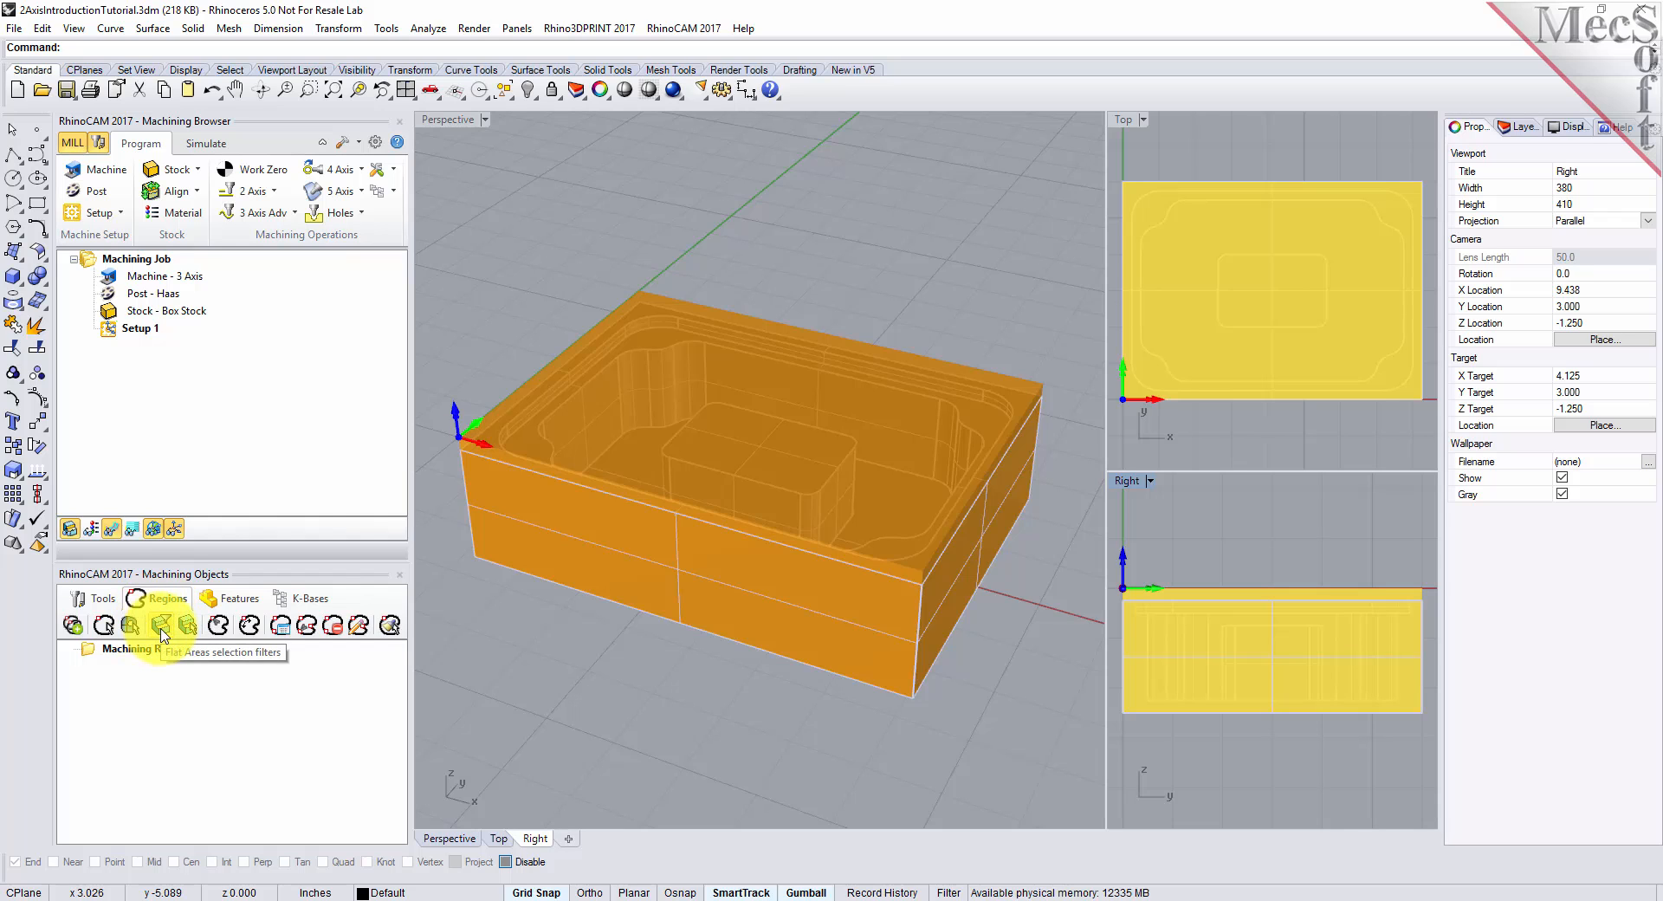
pyautogui.click(162, 625)
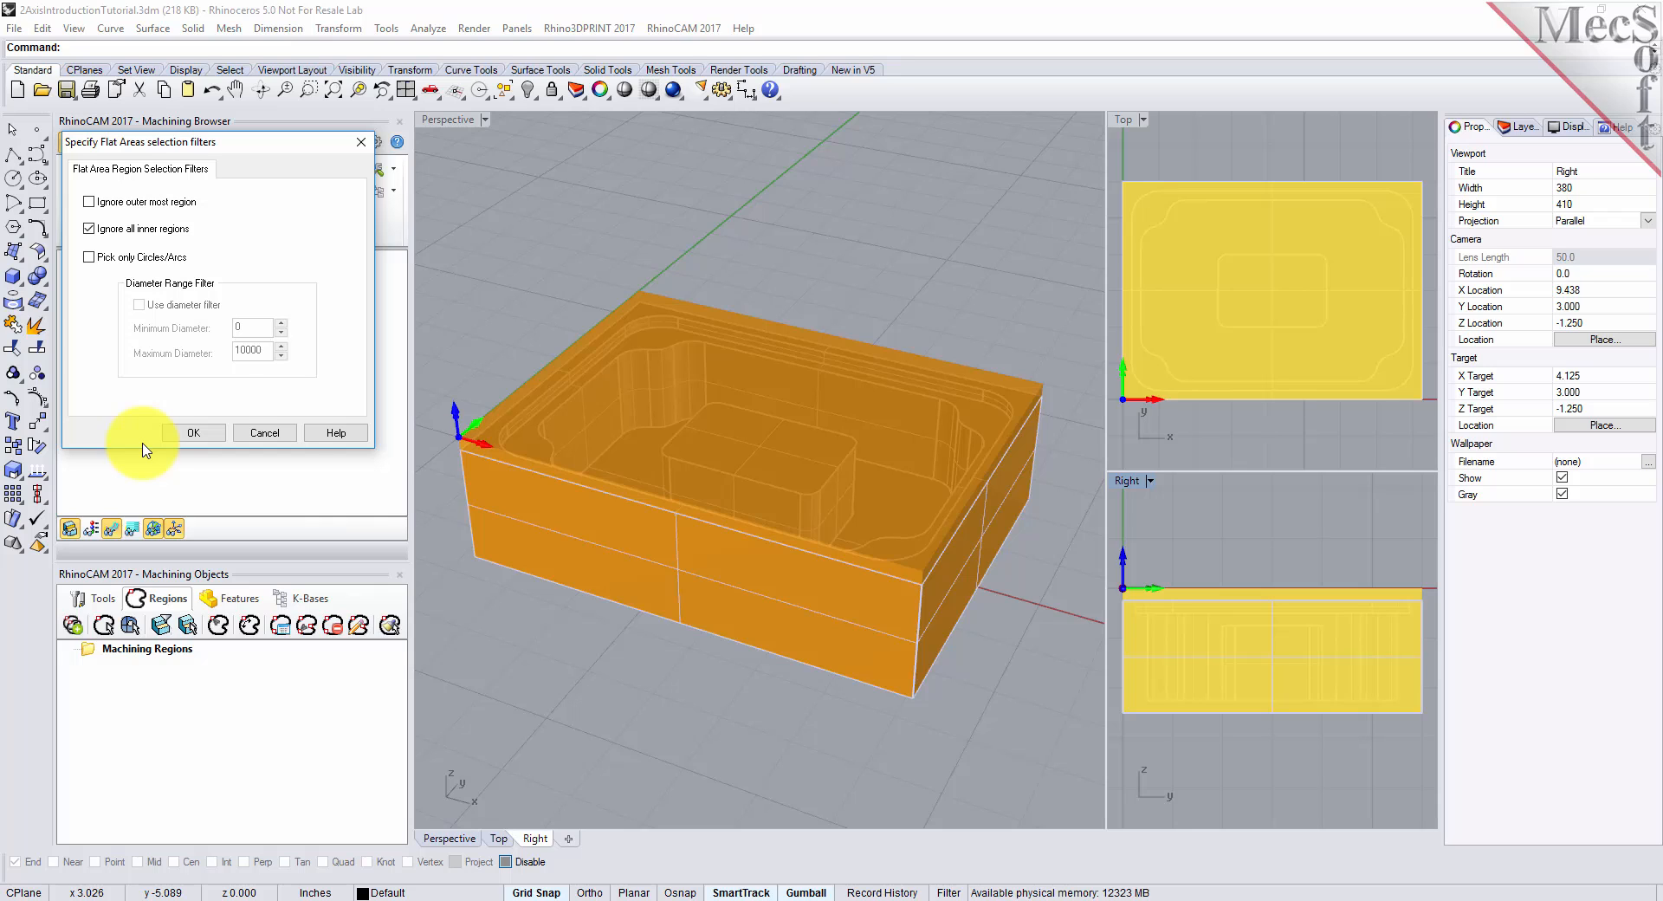
pyautogui.click(187, 434)
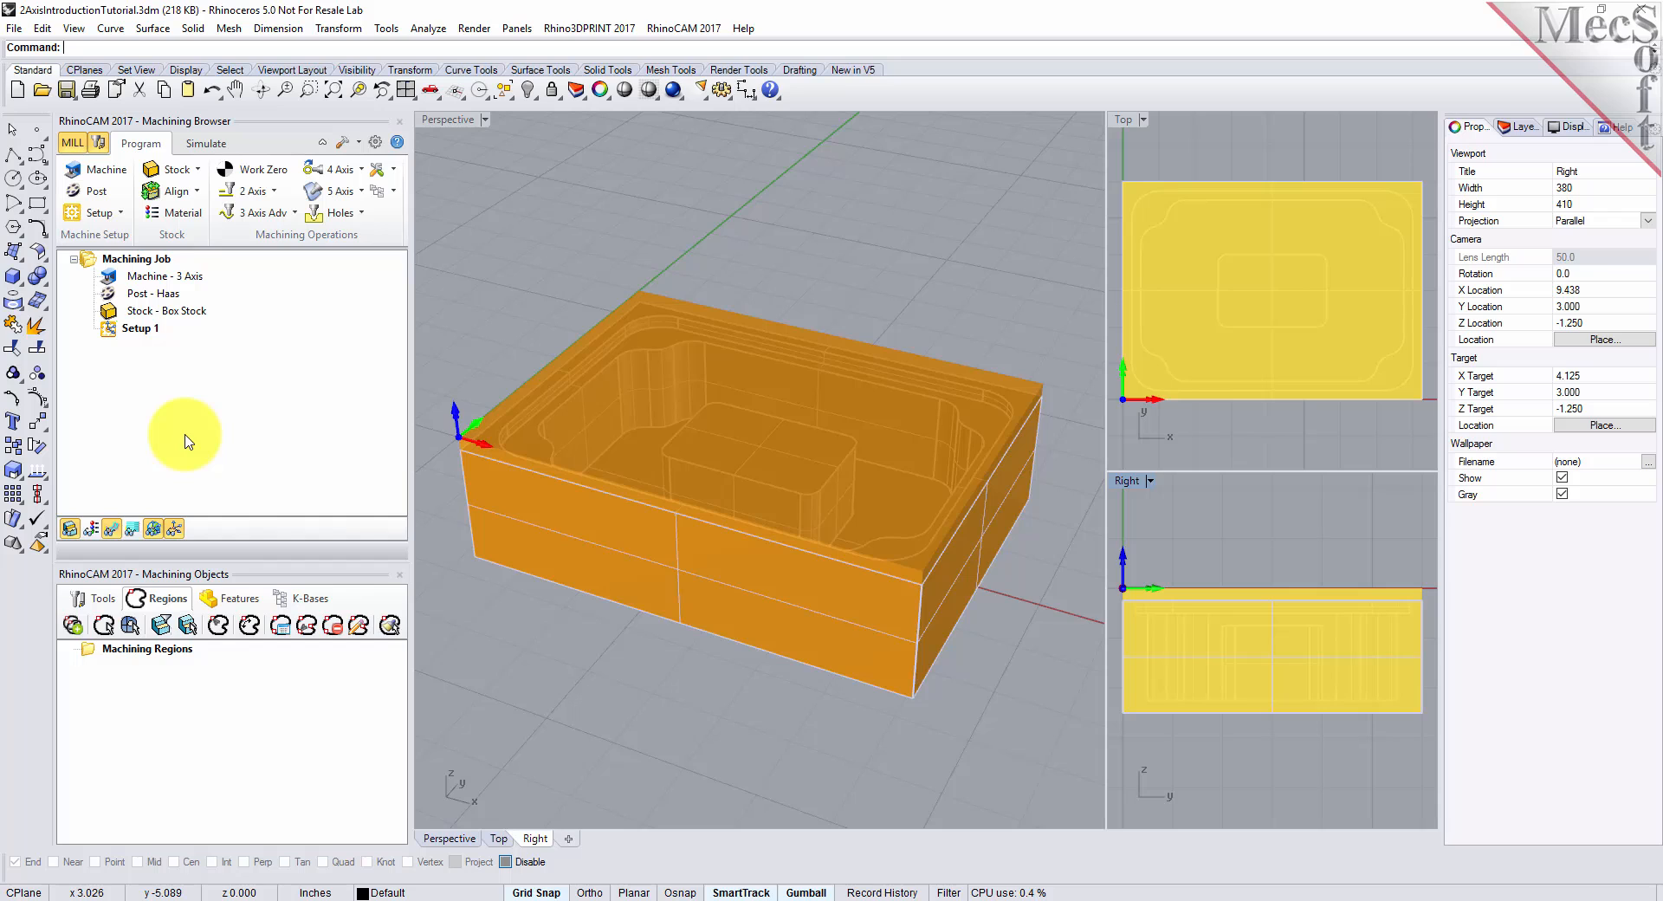
# Create a flat area machining region from the part's top rim face and select it in the regions set
pyautogui.click(187, 624)
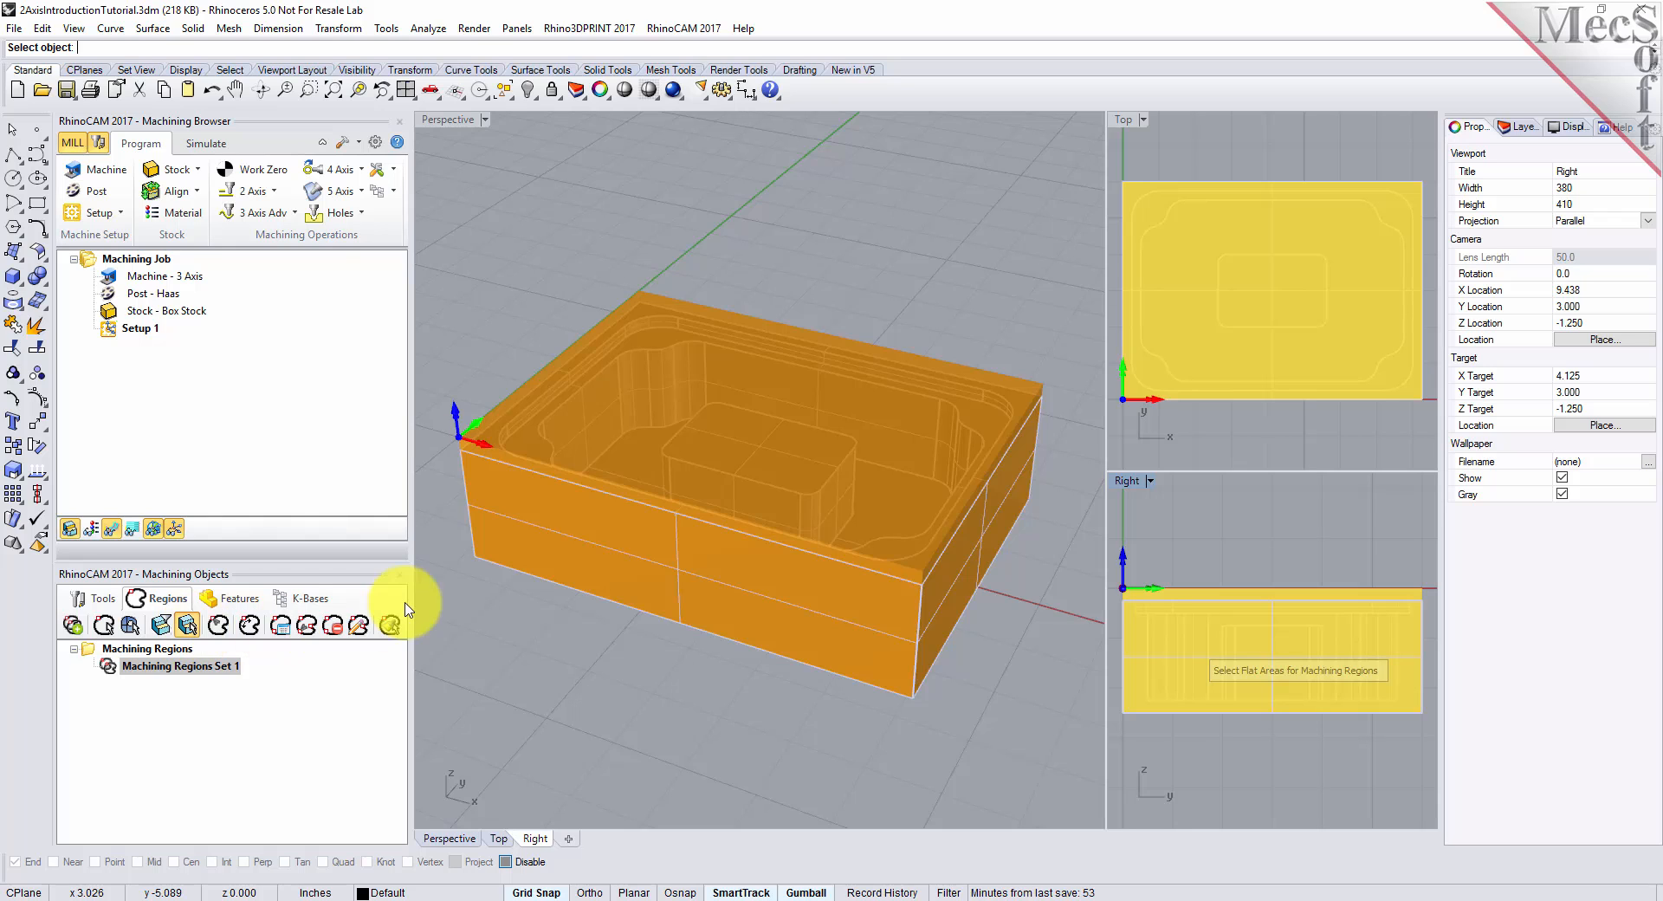
pyautogui.click(492, 452)
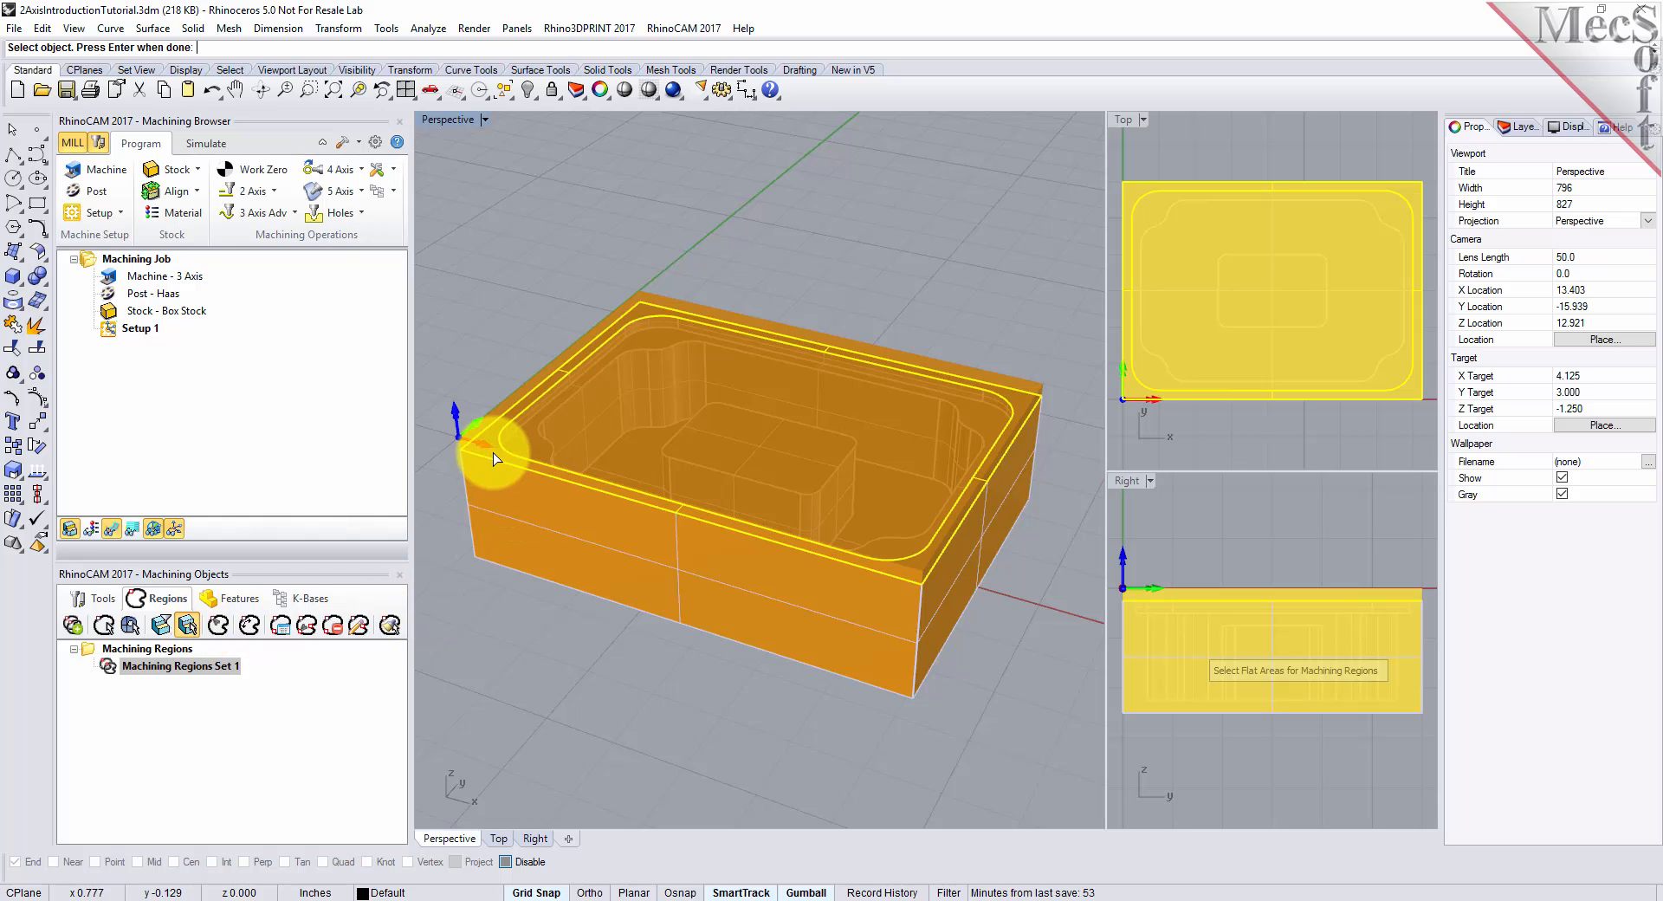
pyautogui.press('Return')
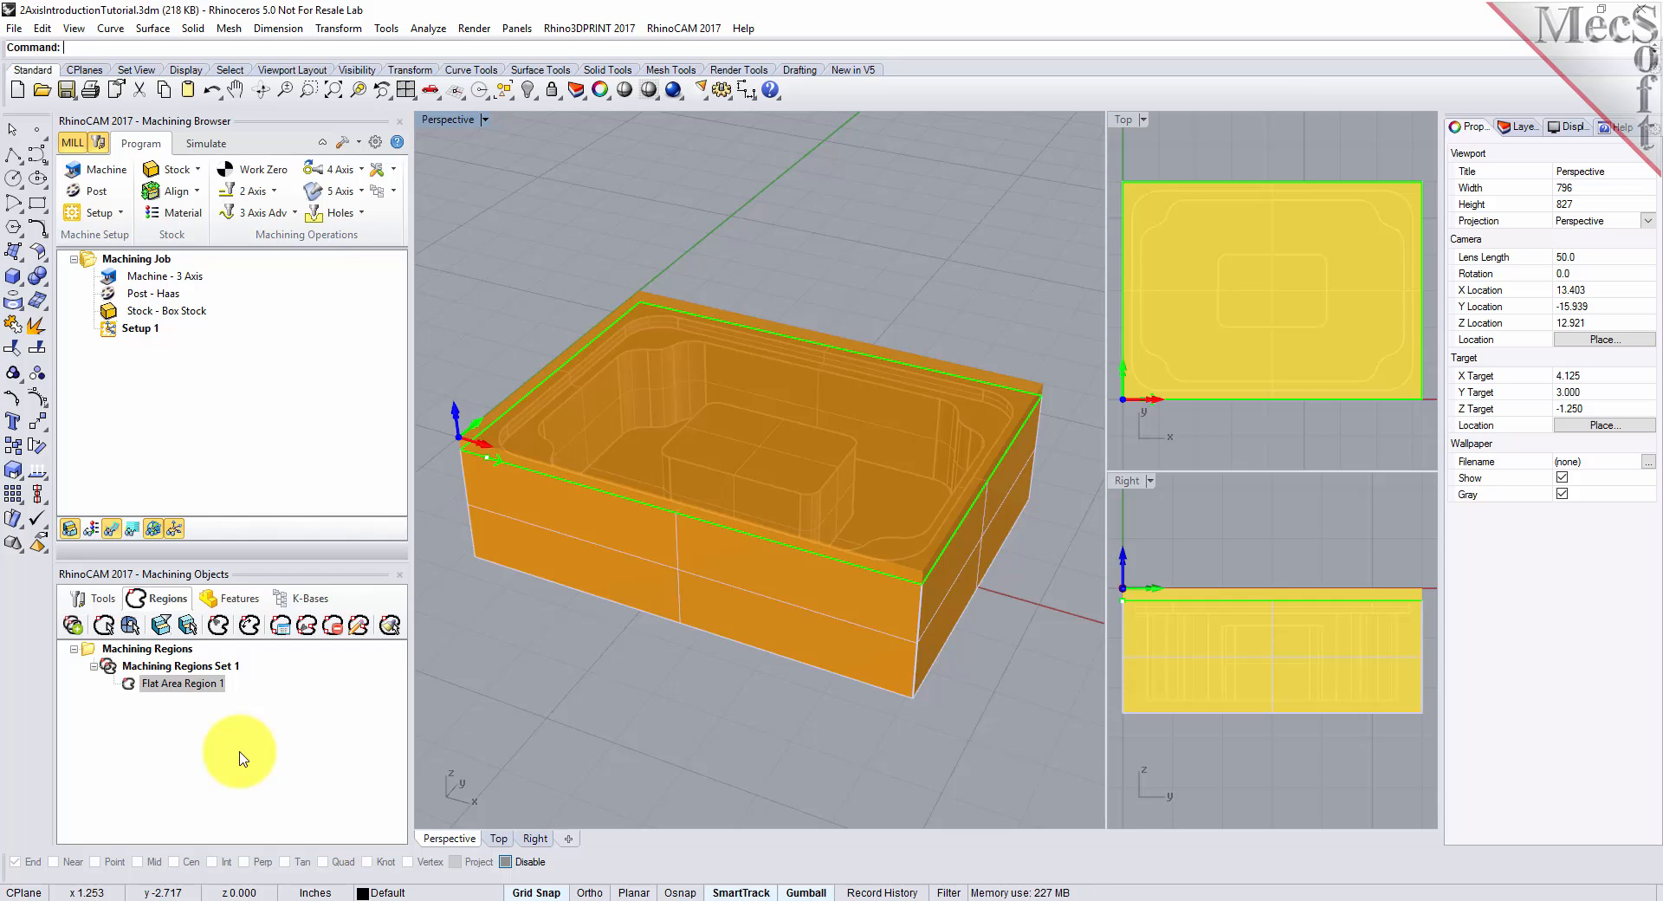
pyautogui.click(128, 684)
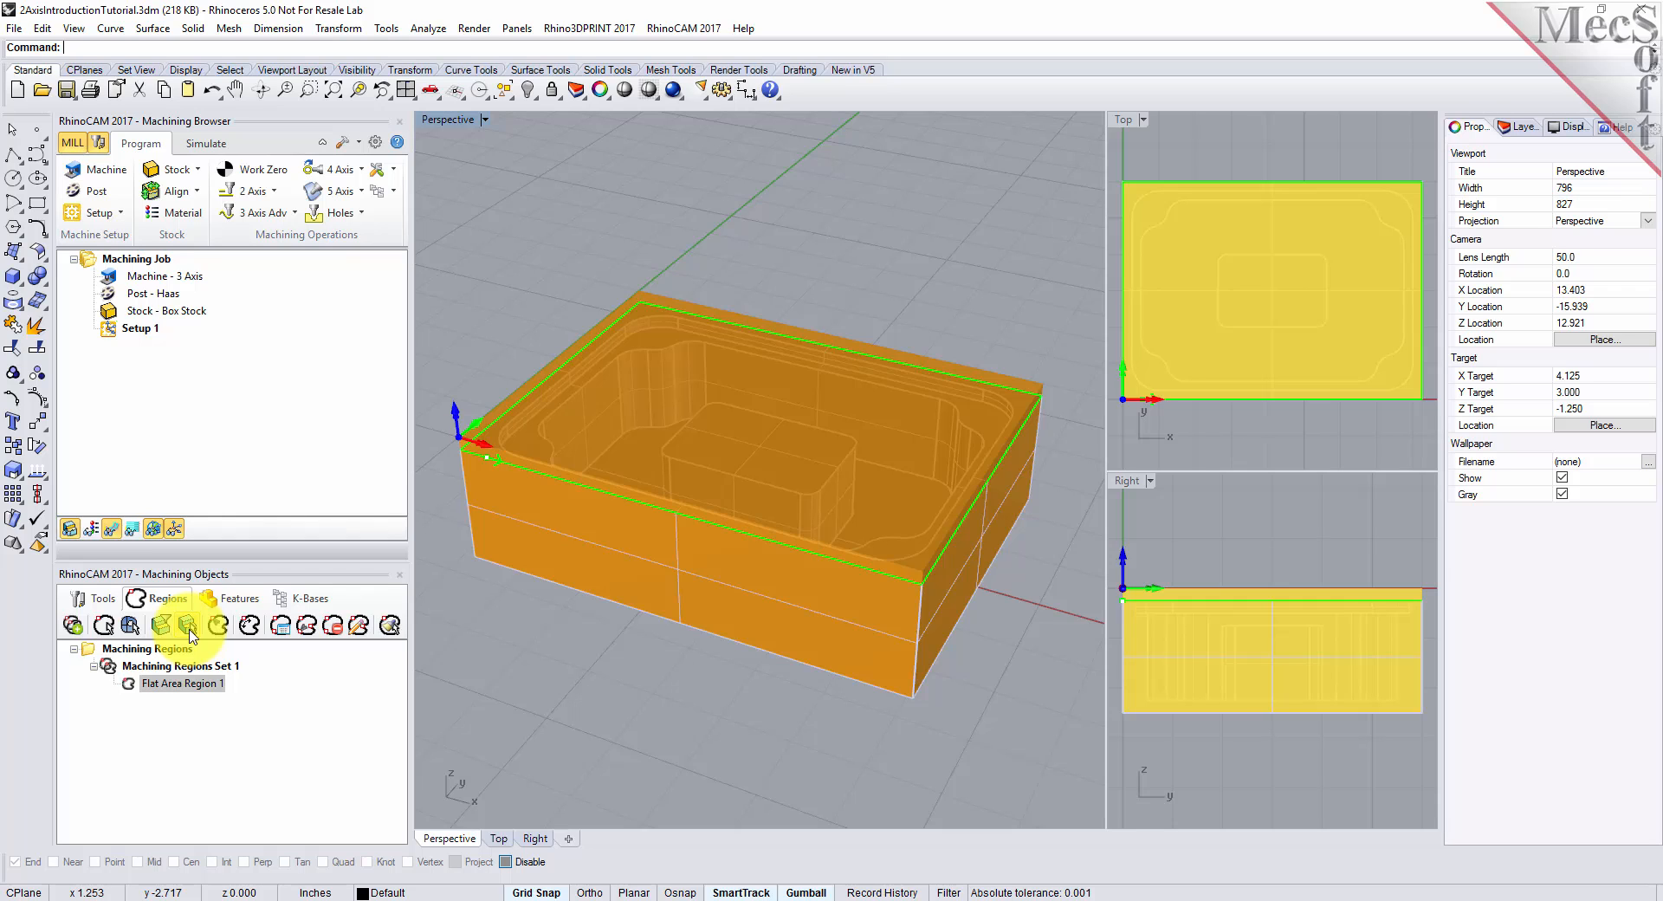
# Add a second flat area machining region from the recessed ledge just inside the top rim and select it
pyautogui.click(188, 627)
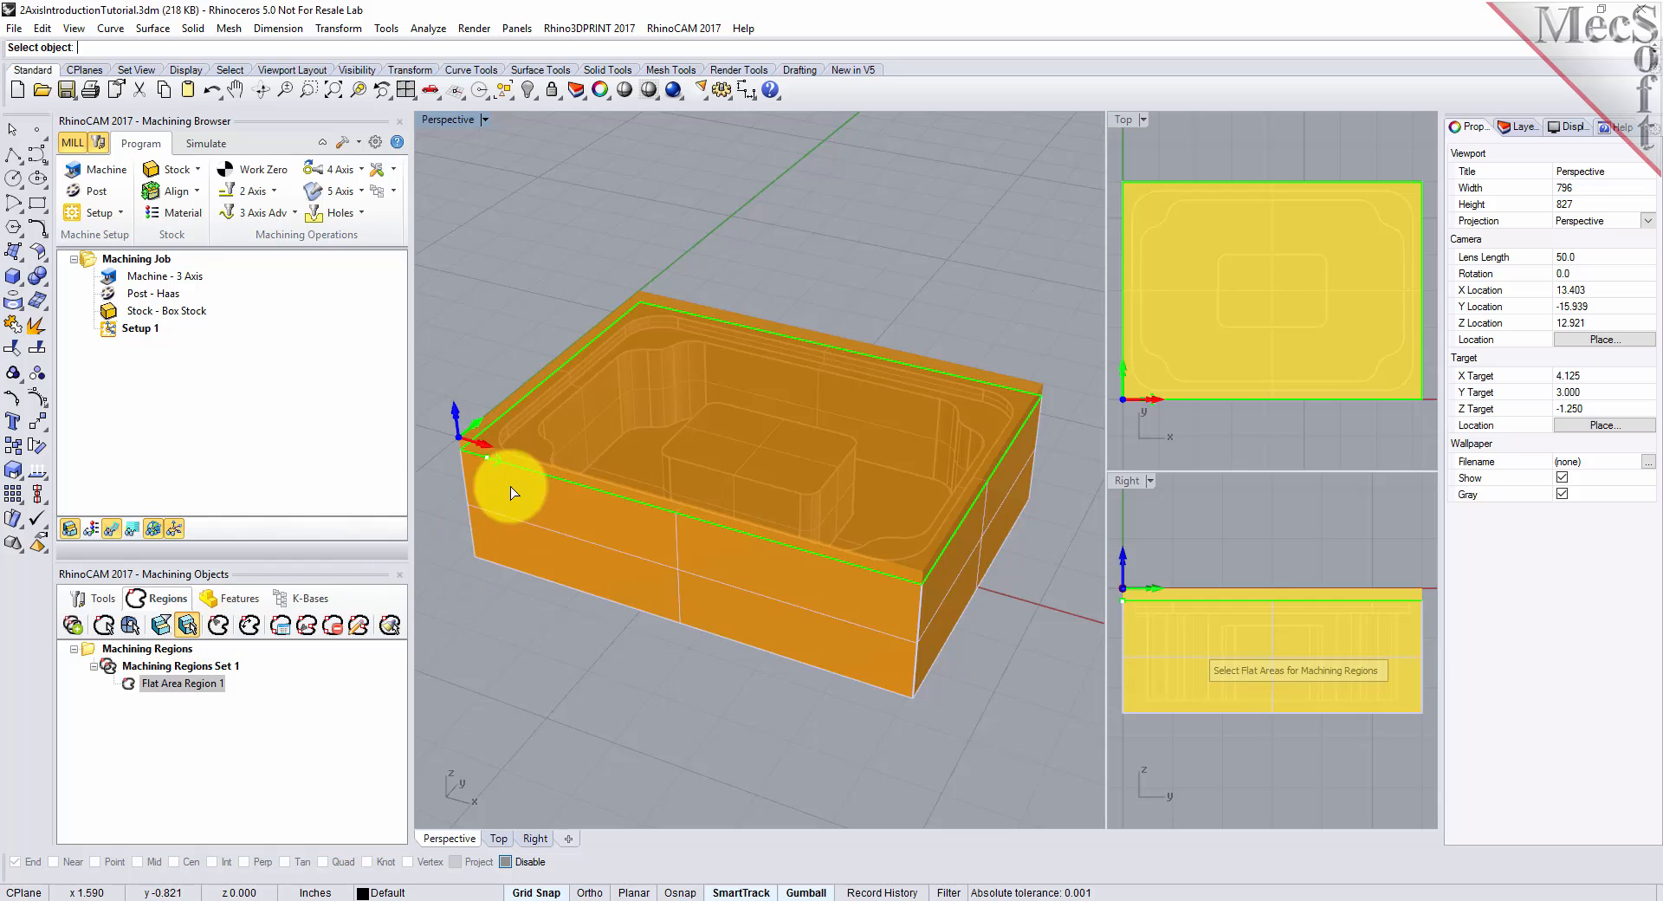
pyautogui.click(529, 445)
pyautogui.press('Return')
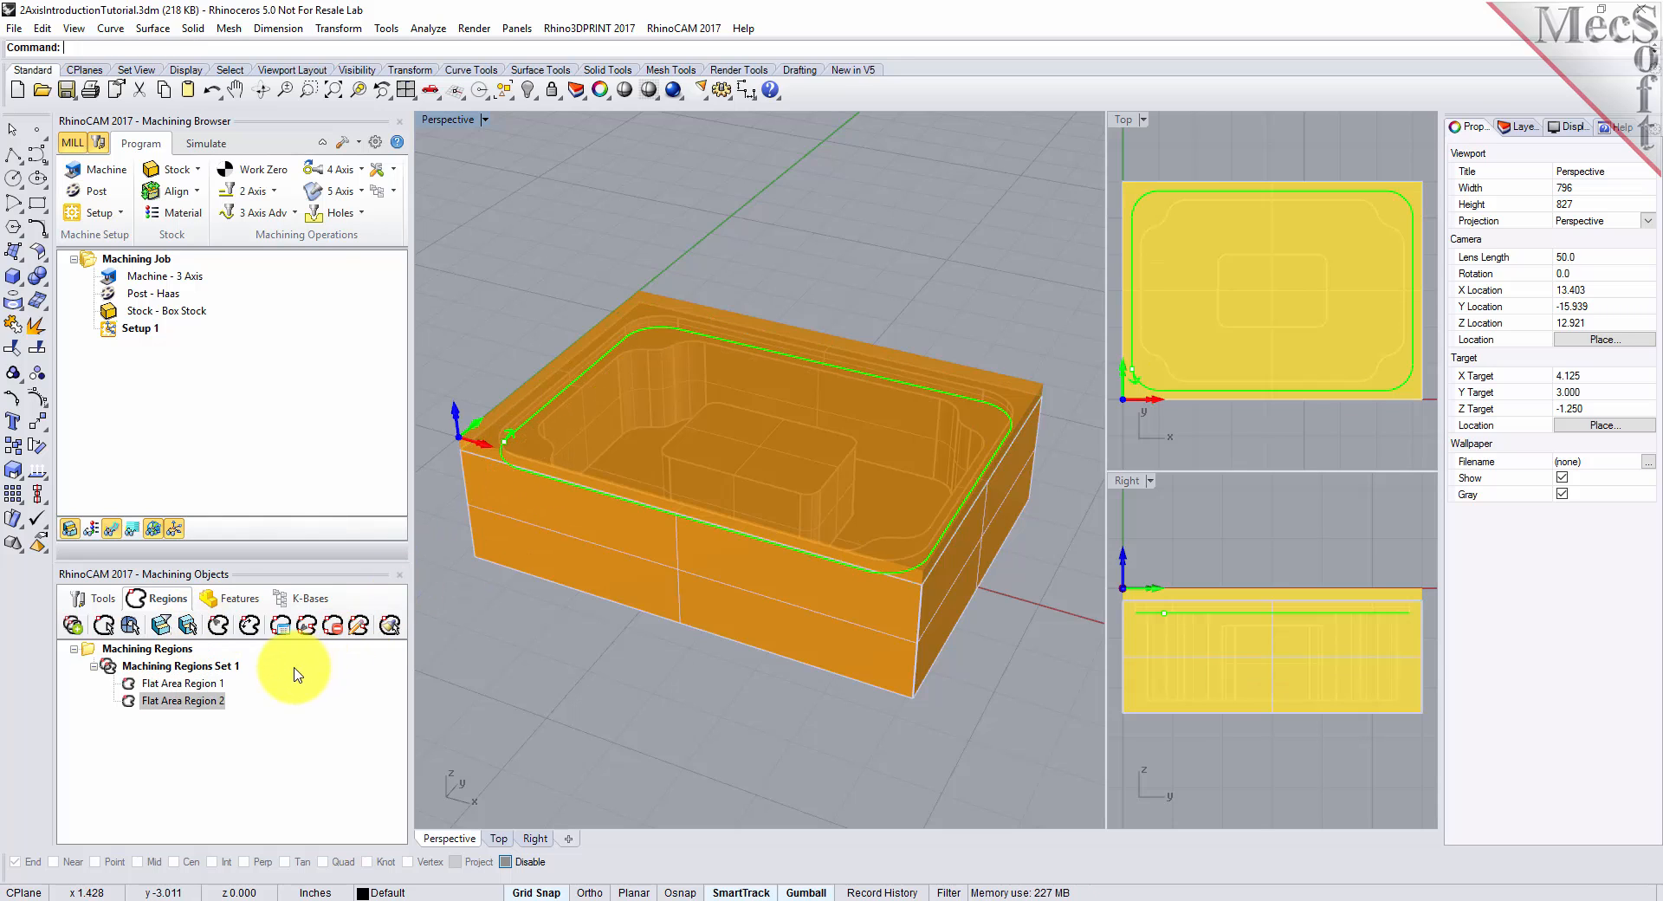
pyautogui.click(149, 701)
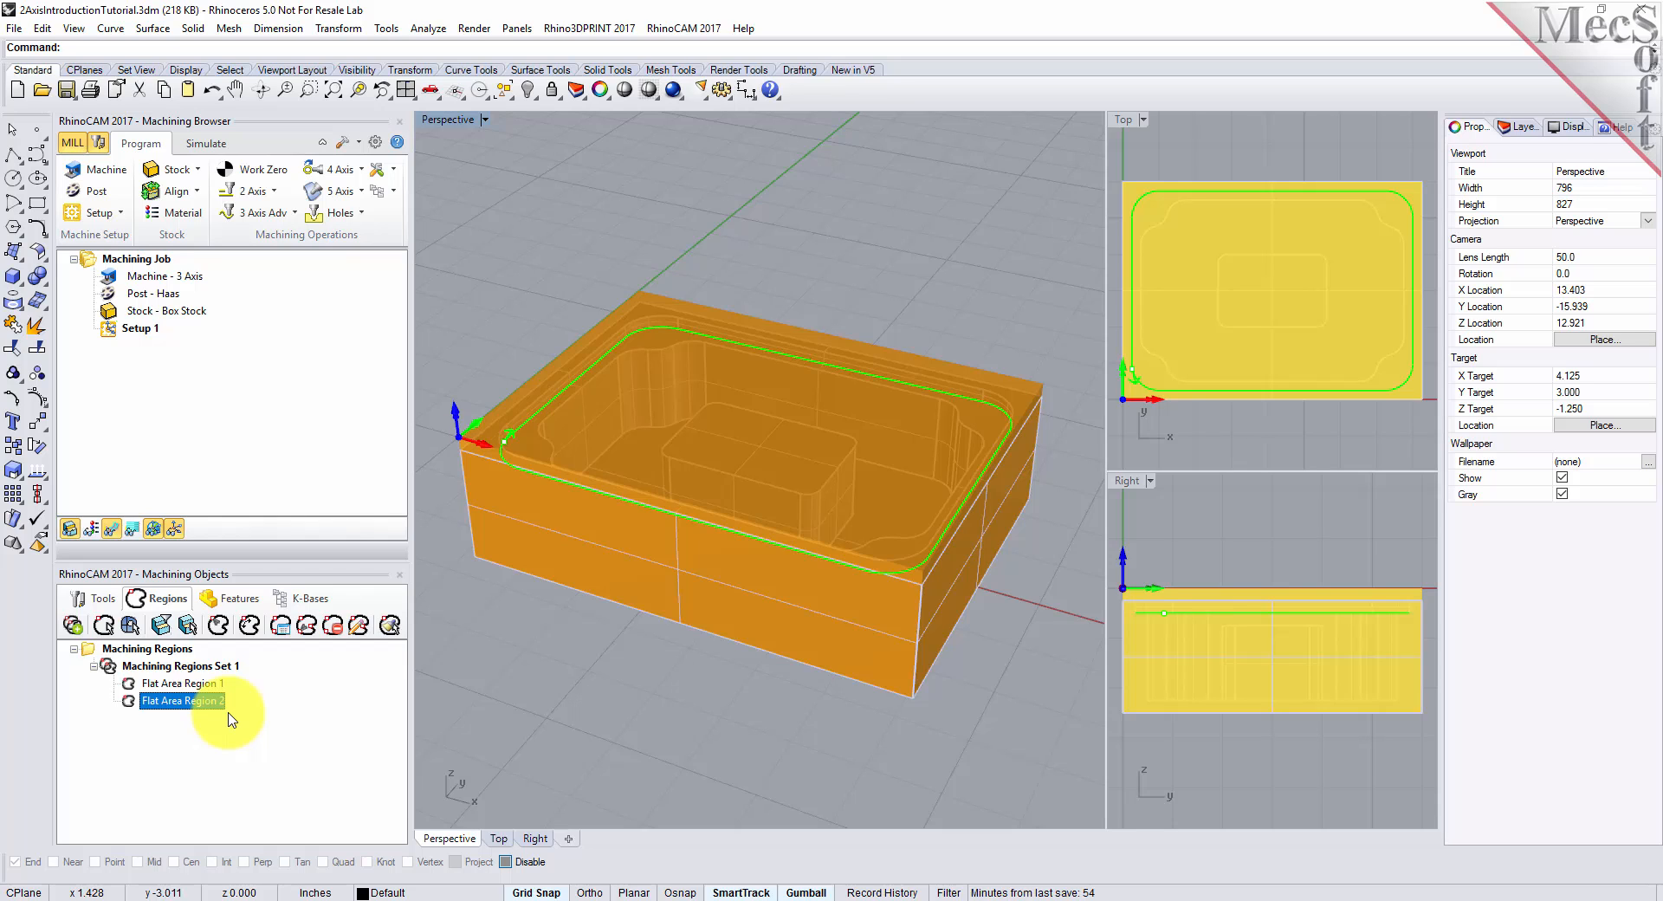
# Set the flat area region selection filters to ignore only the outermost region, with Ignore all inner regions turned off
pyautogui.click(166, 632)
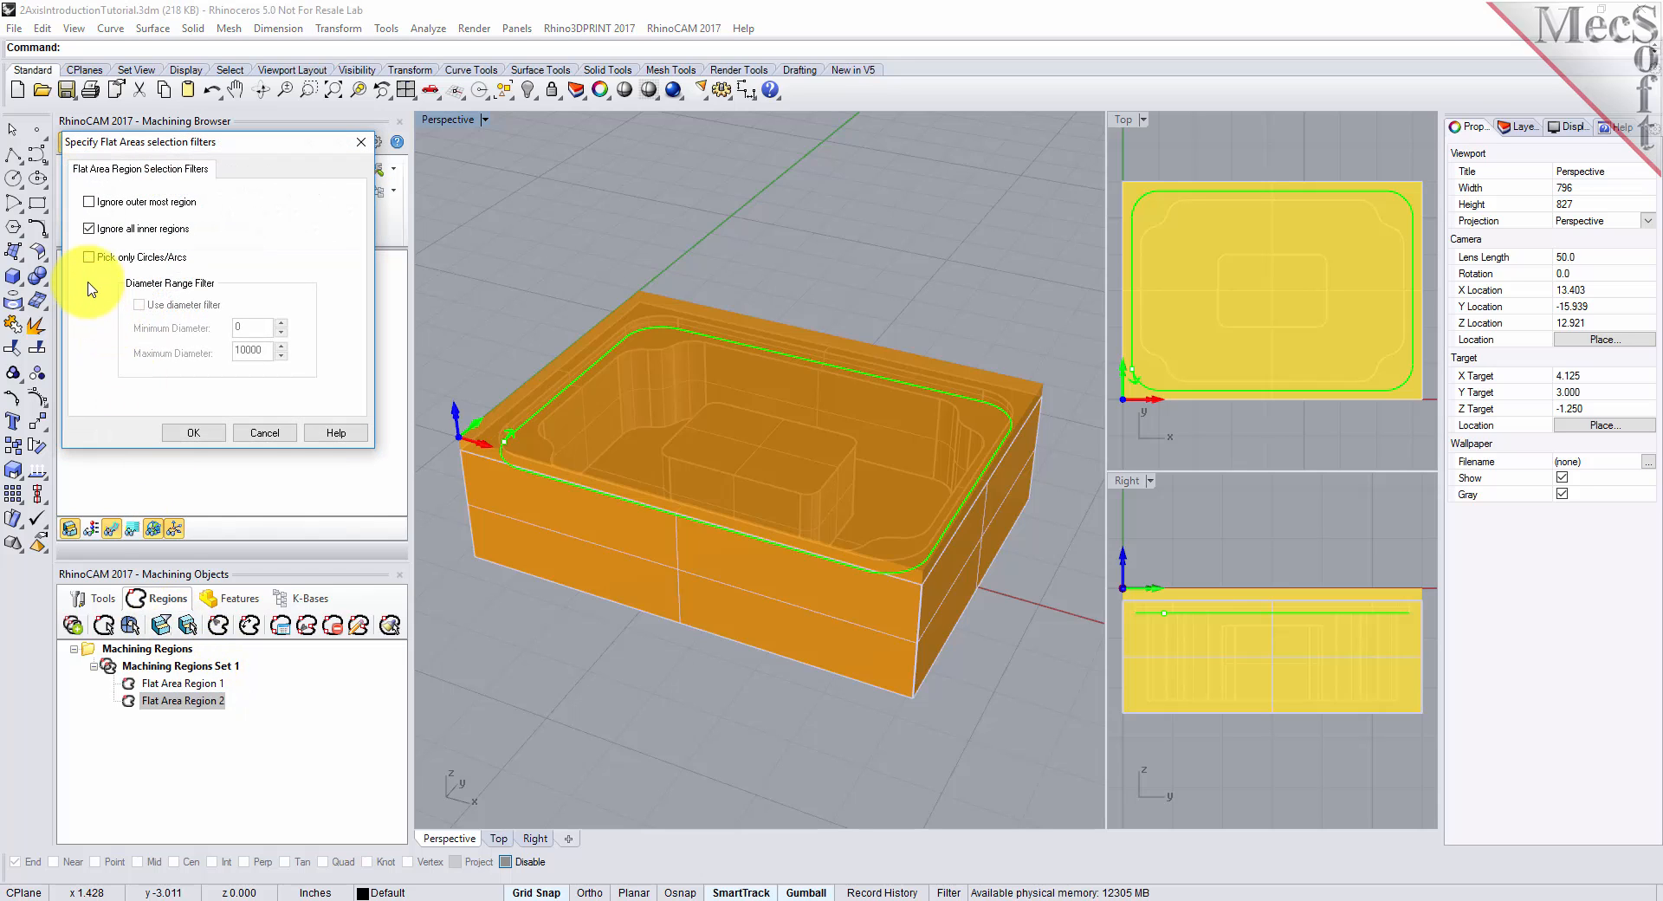
pyautogui.click(90, 229)
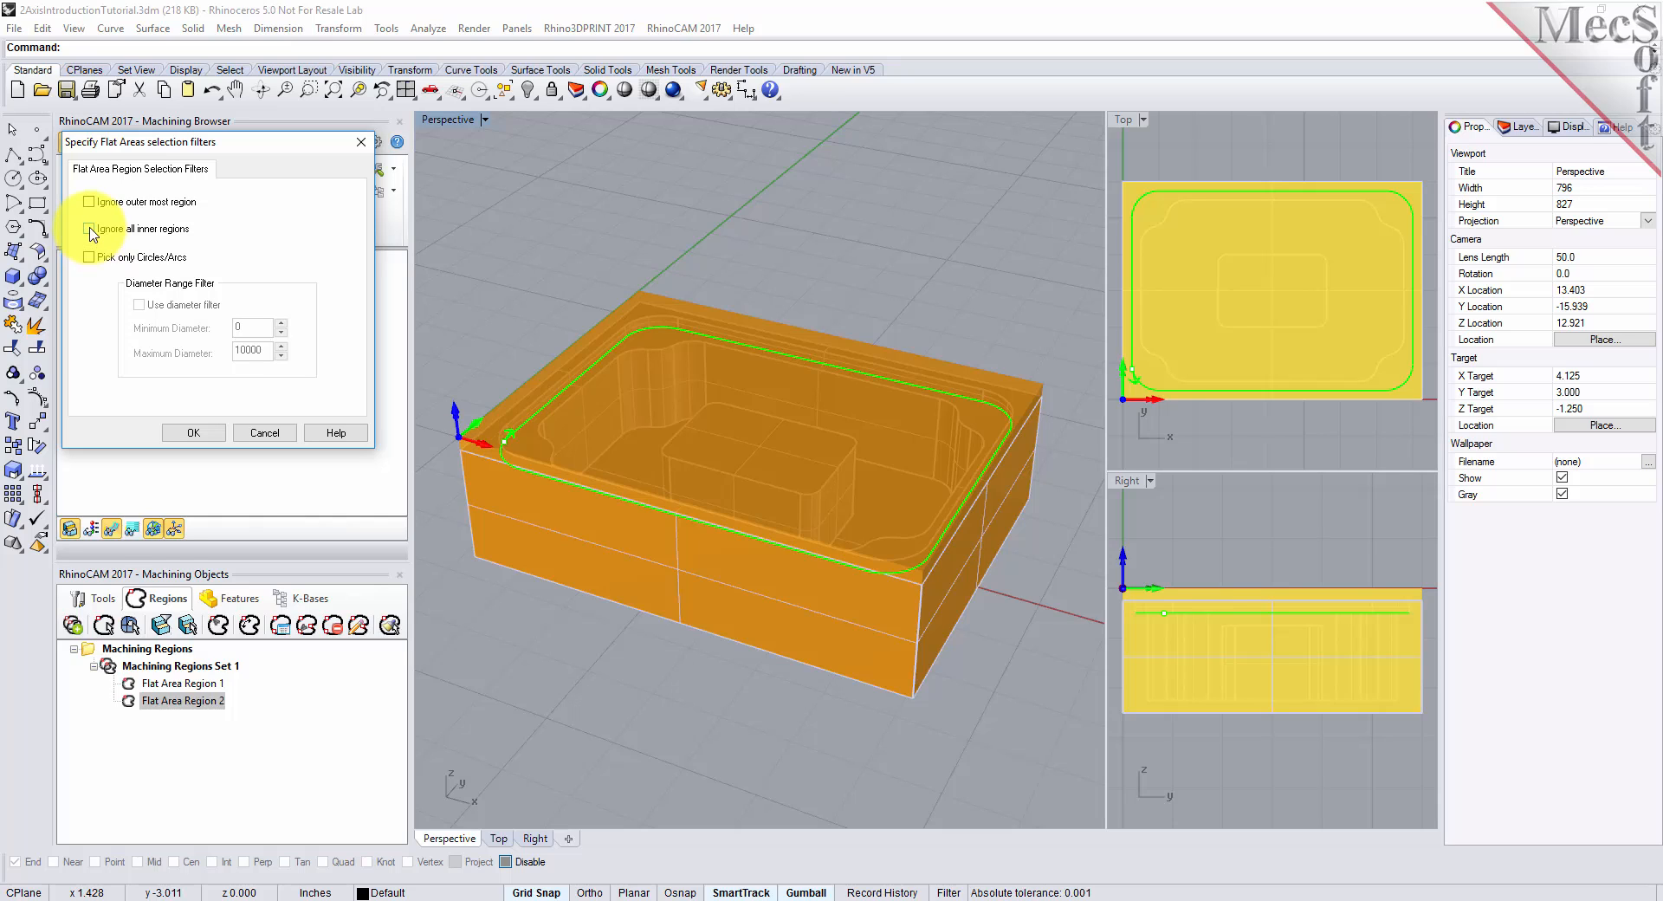
pyautogui.click(90, 202)
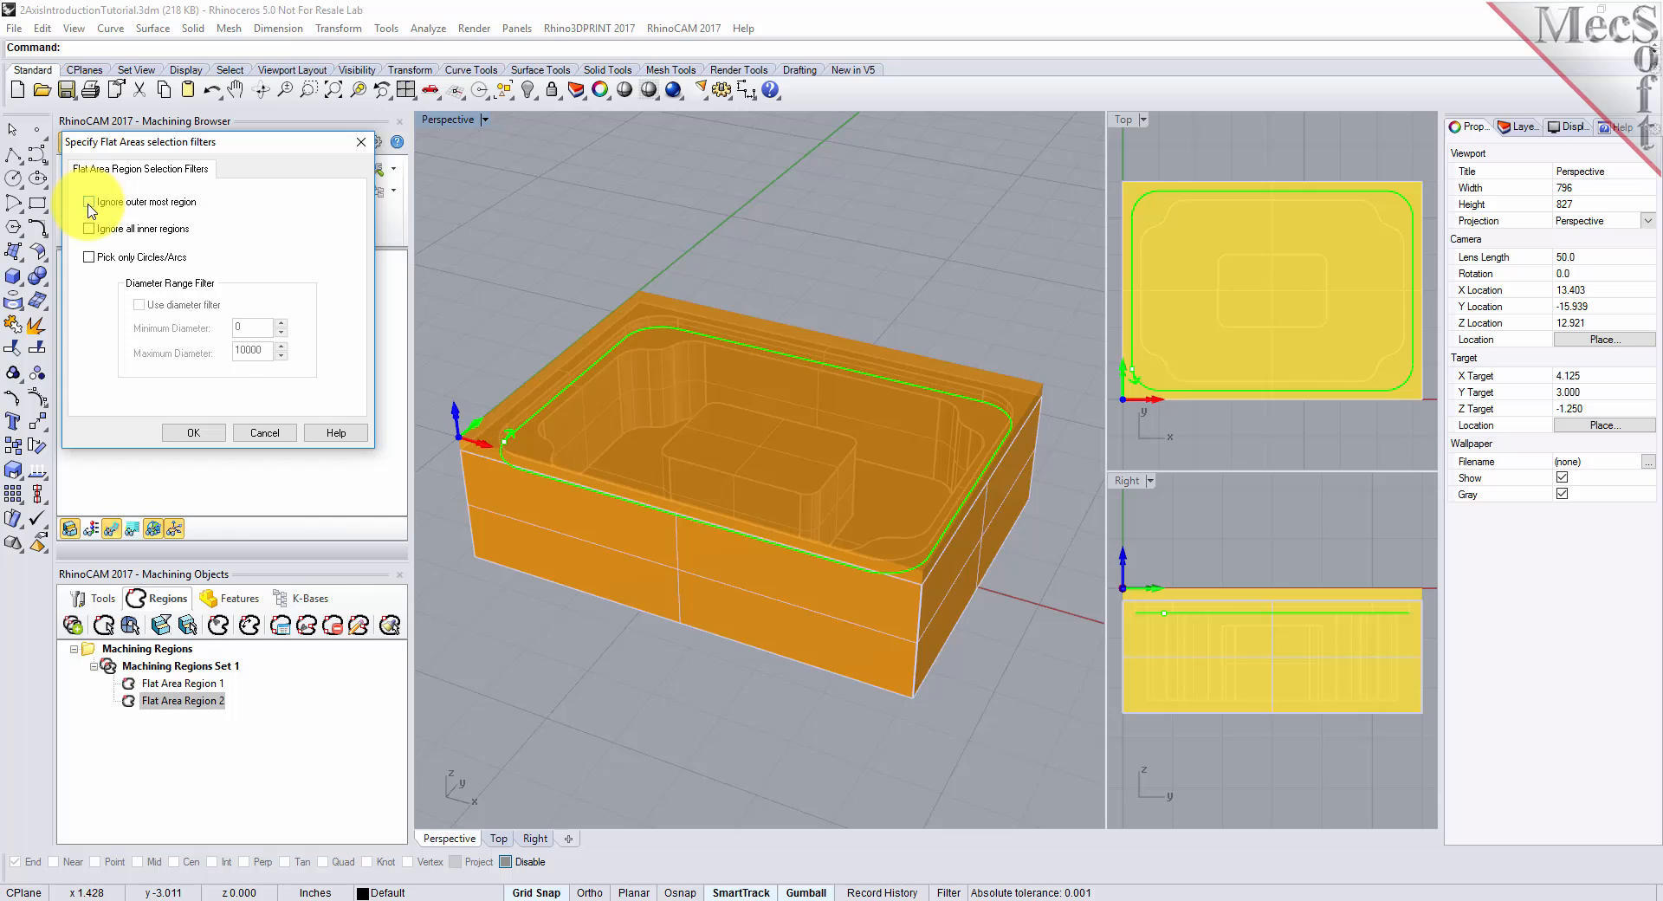
pyautogui.click(197, 436)
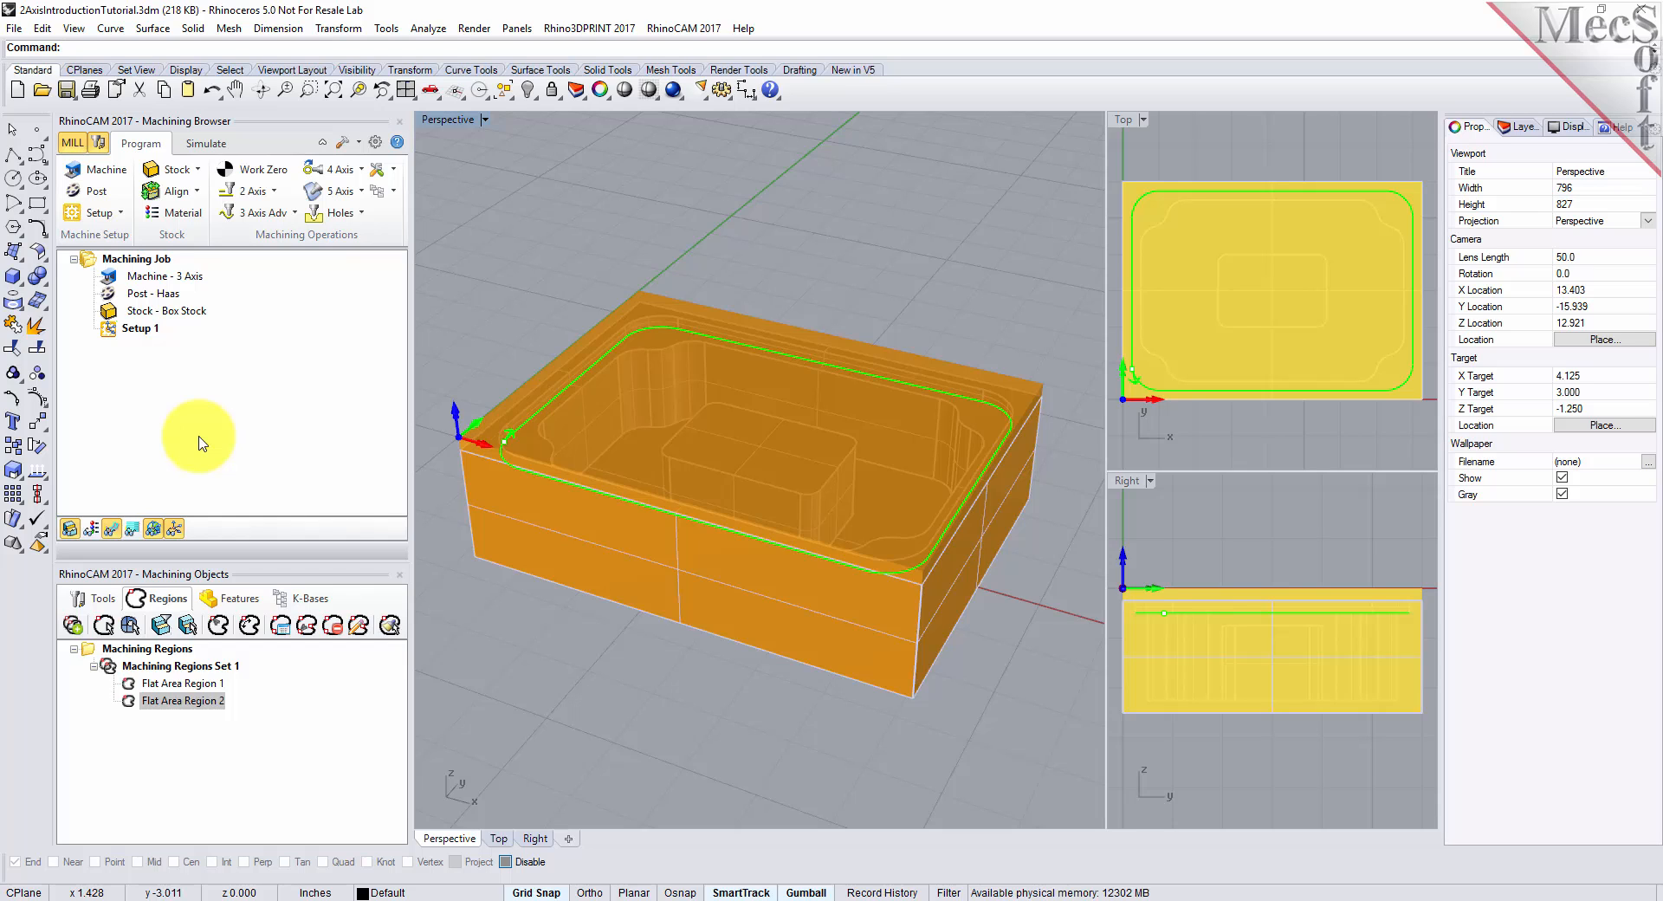
# Create a third flat area machining region from the inner boundary of the recessed ledge and select it in the regions set
pyautogui.click(187, 627)
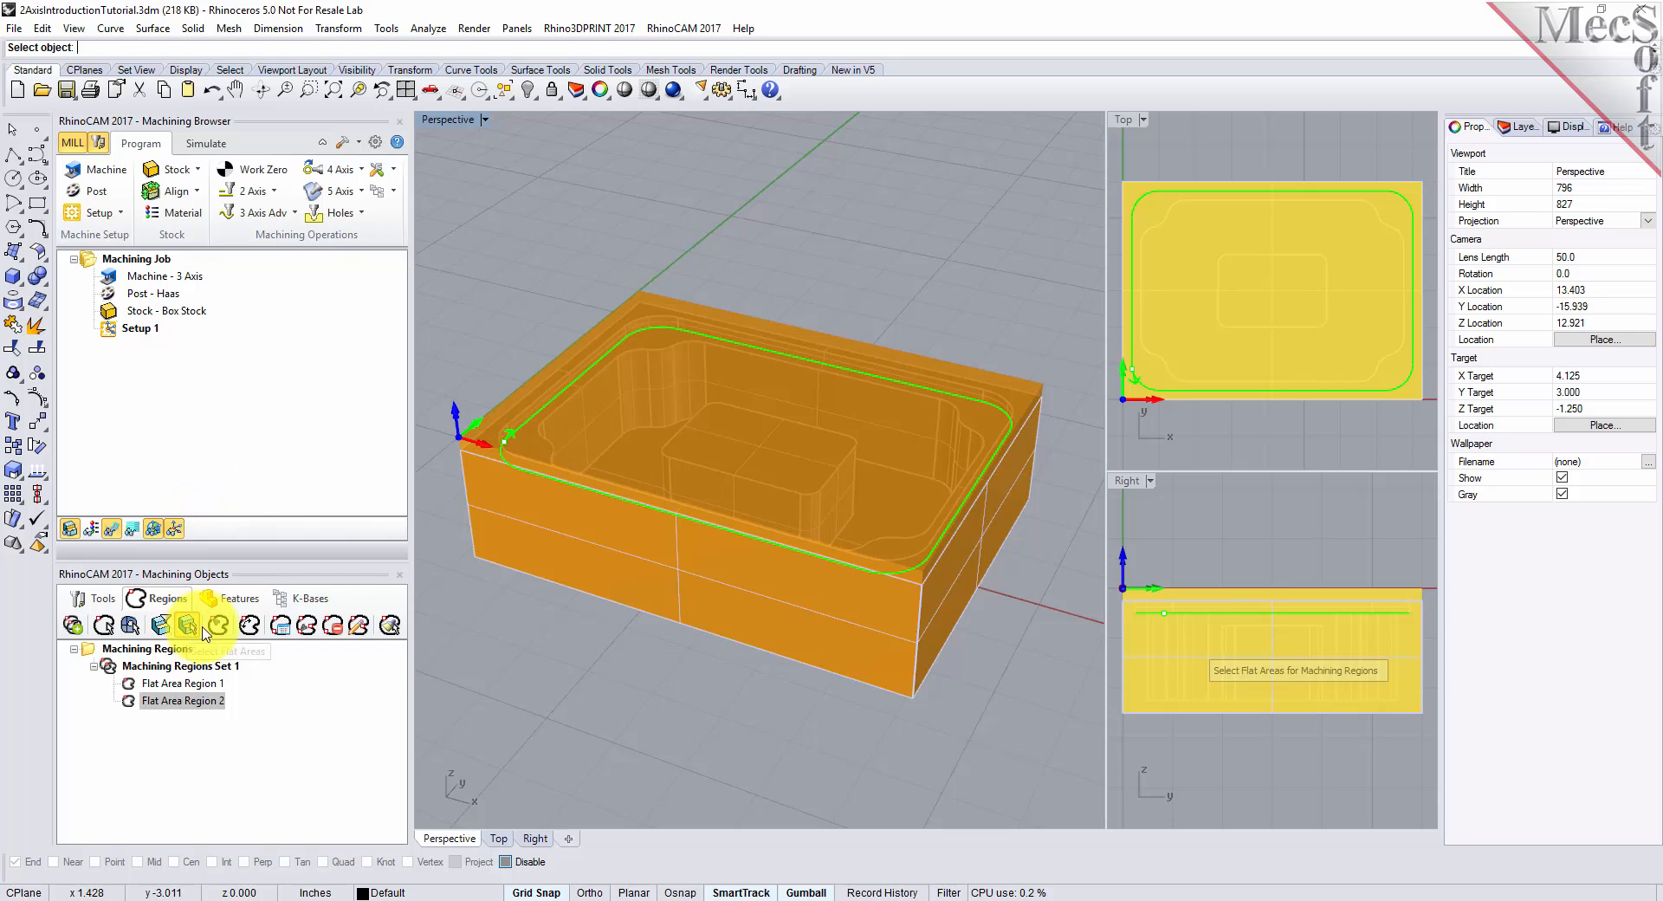
pyautogui.click(530, 433)
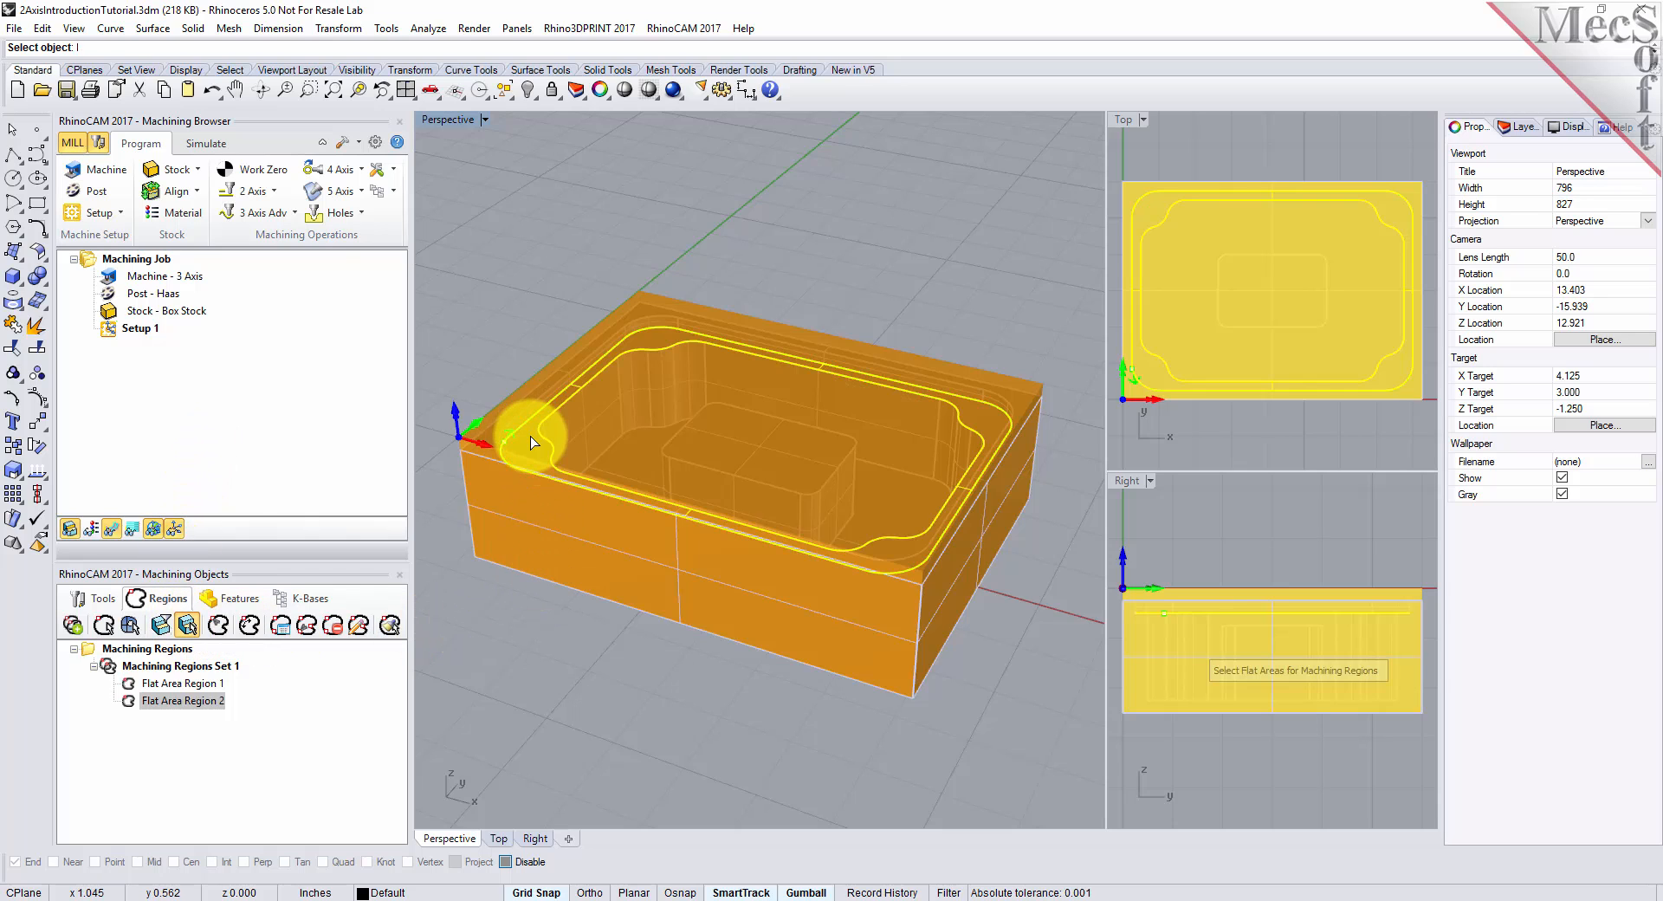
pyautogui.press('Return')
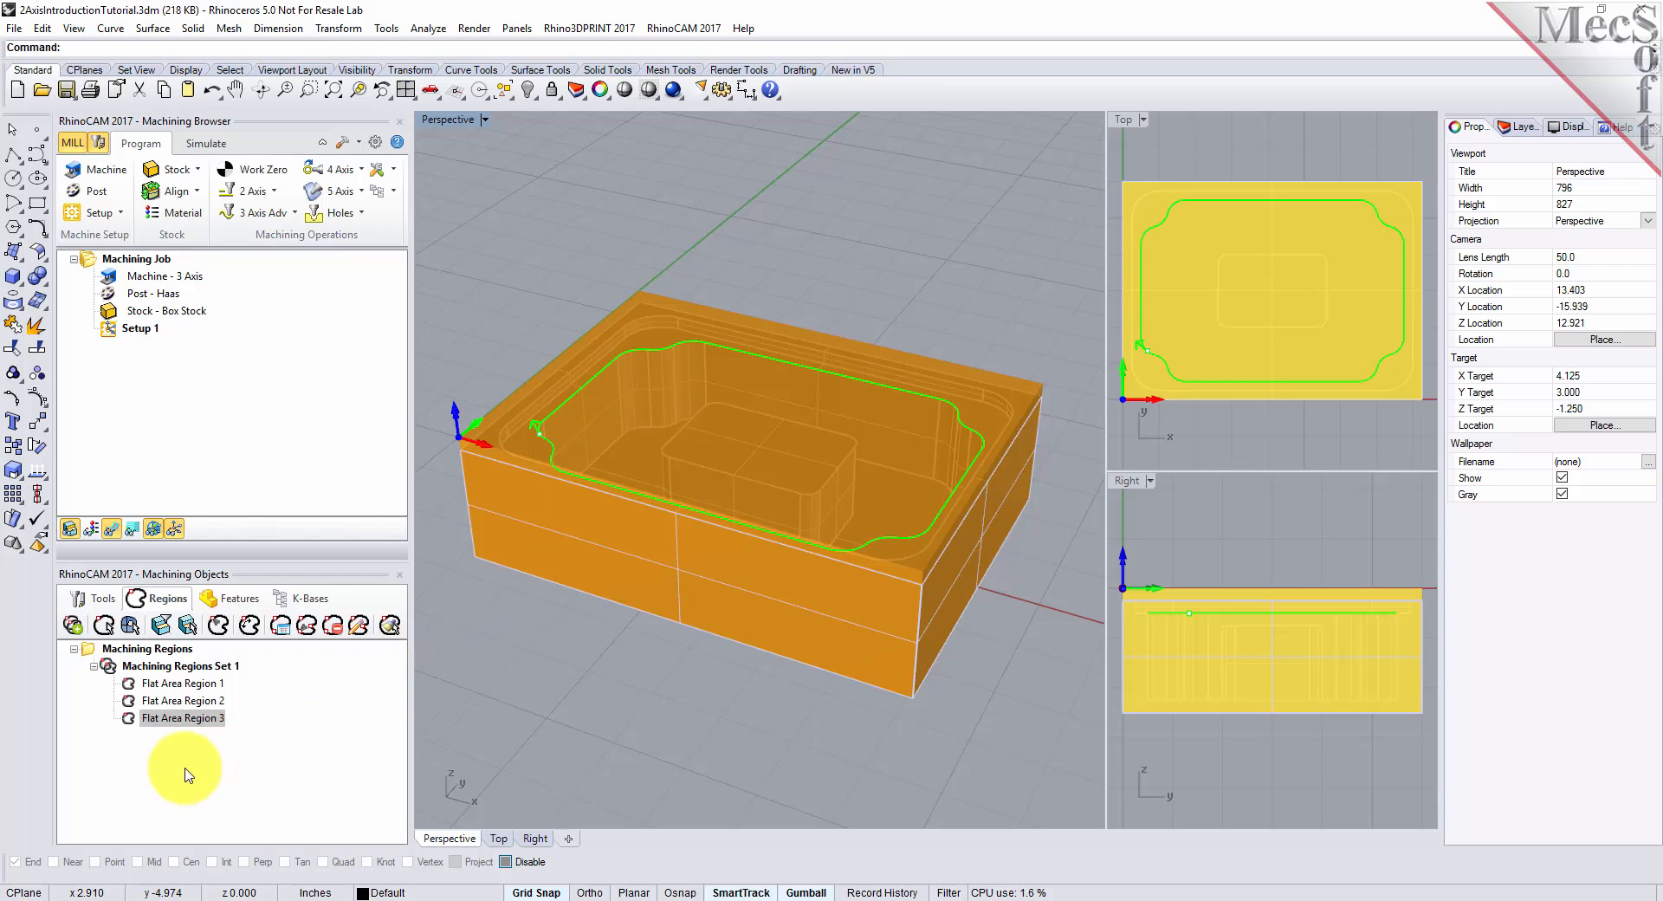
pyautogui.click(149, 718)
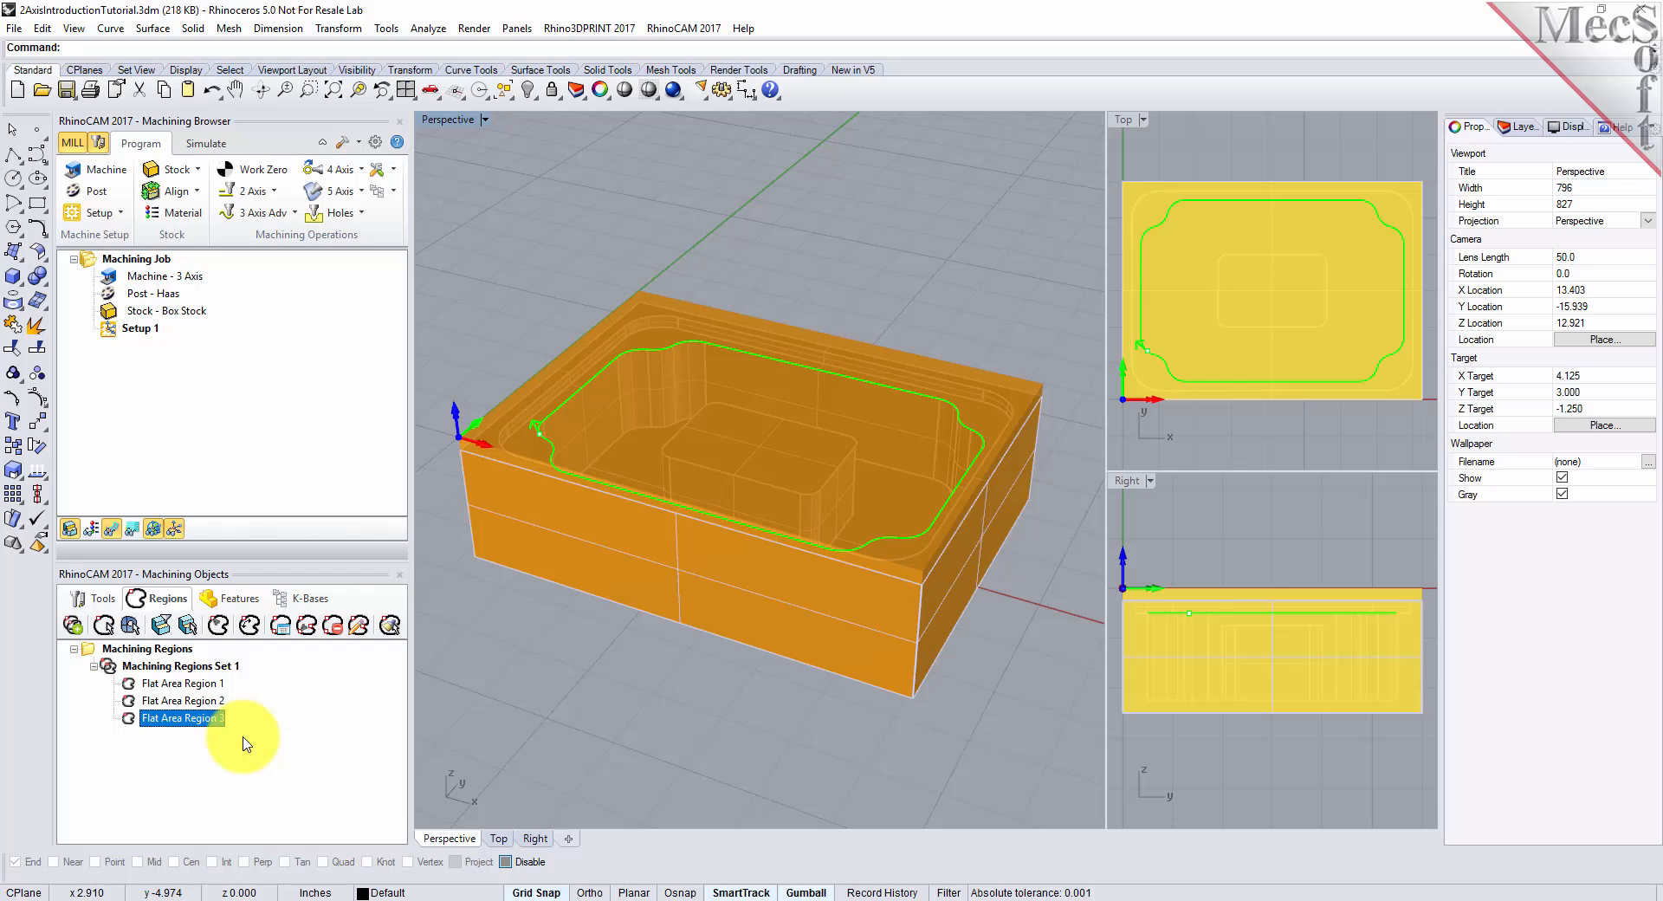
# Highlight each of the three flat area regions in turn to check its outline on the part
pyautogui.click(201, 686)
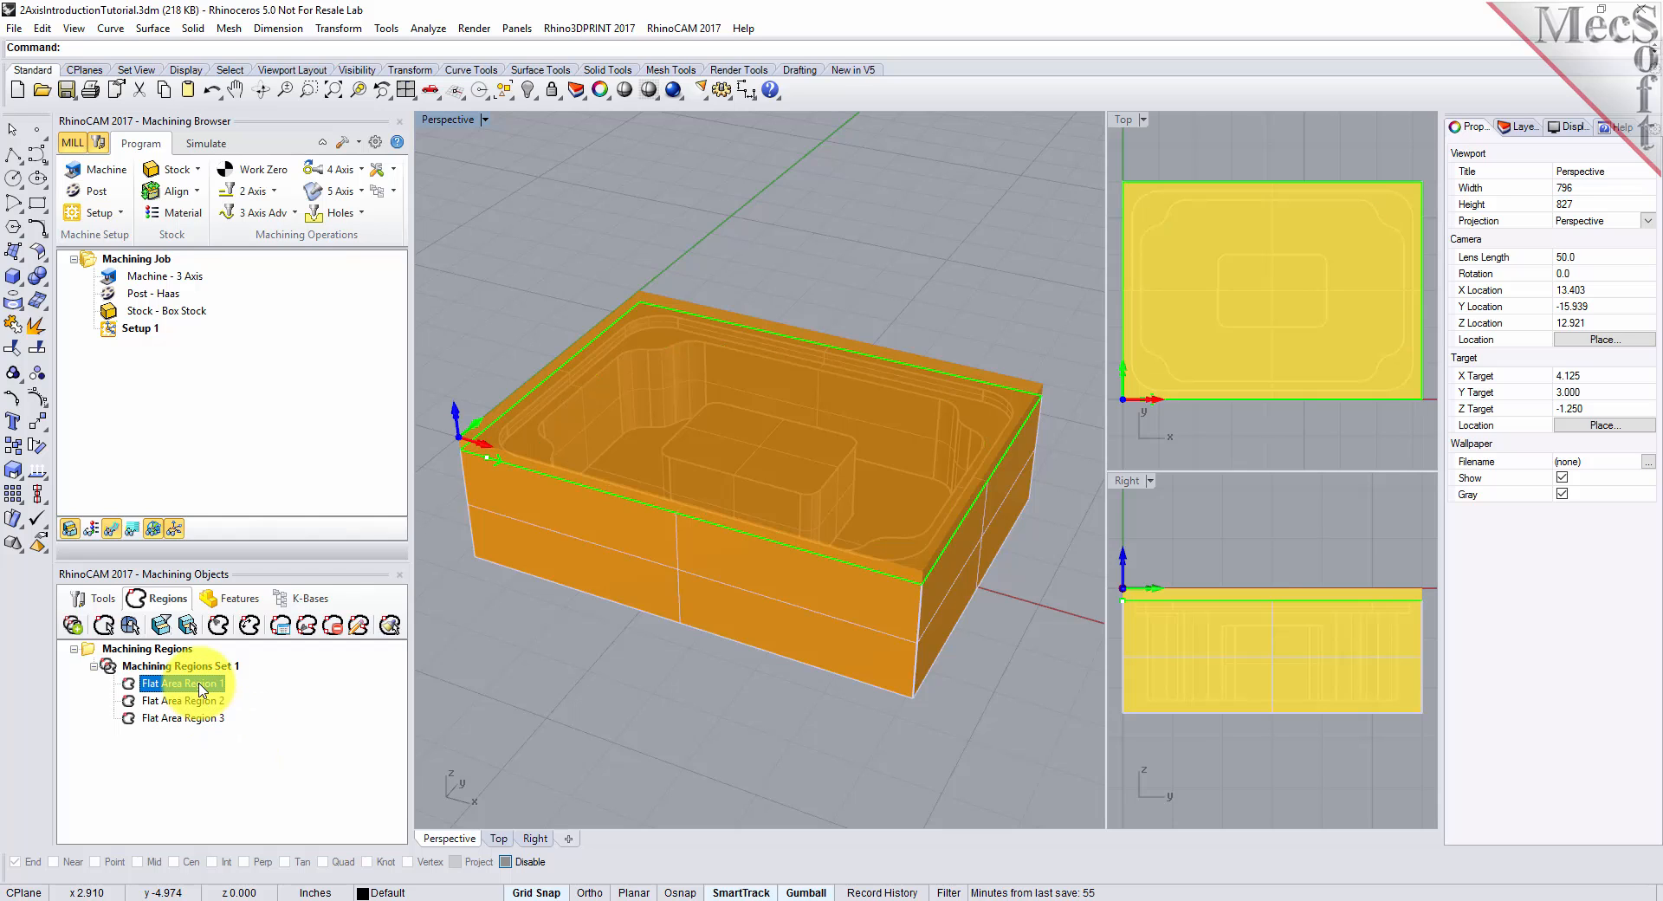
pyautogui.click(202, 702)
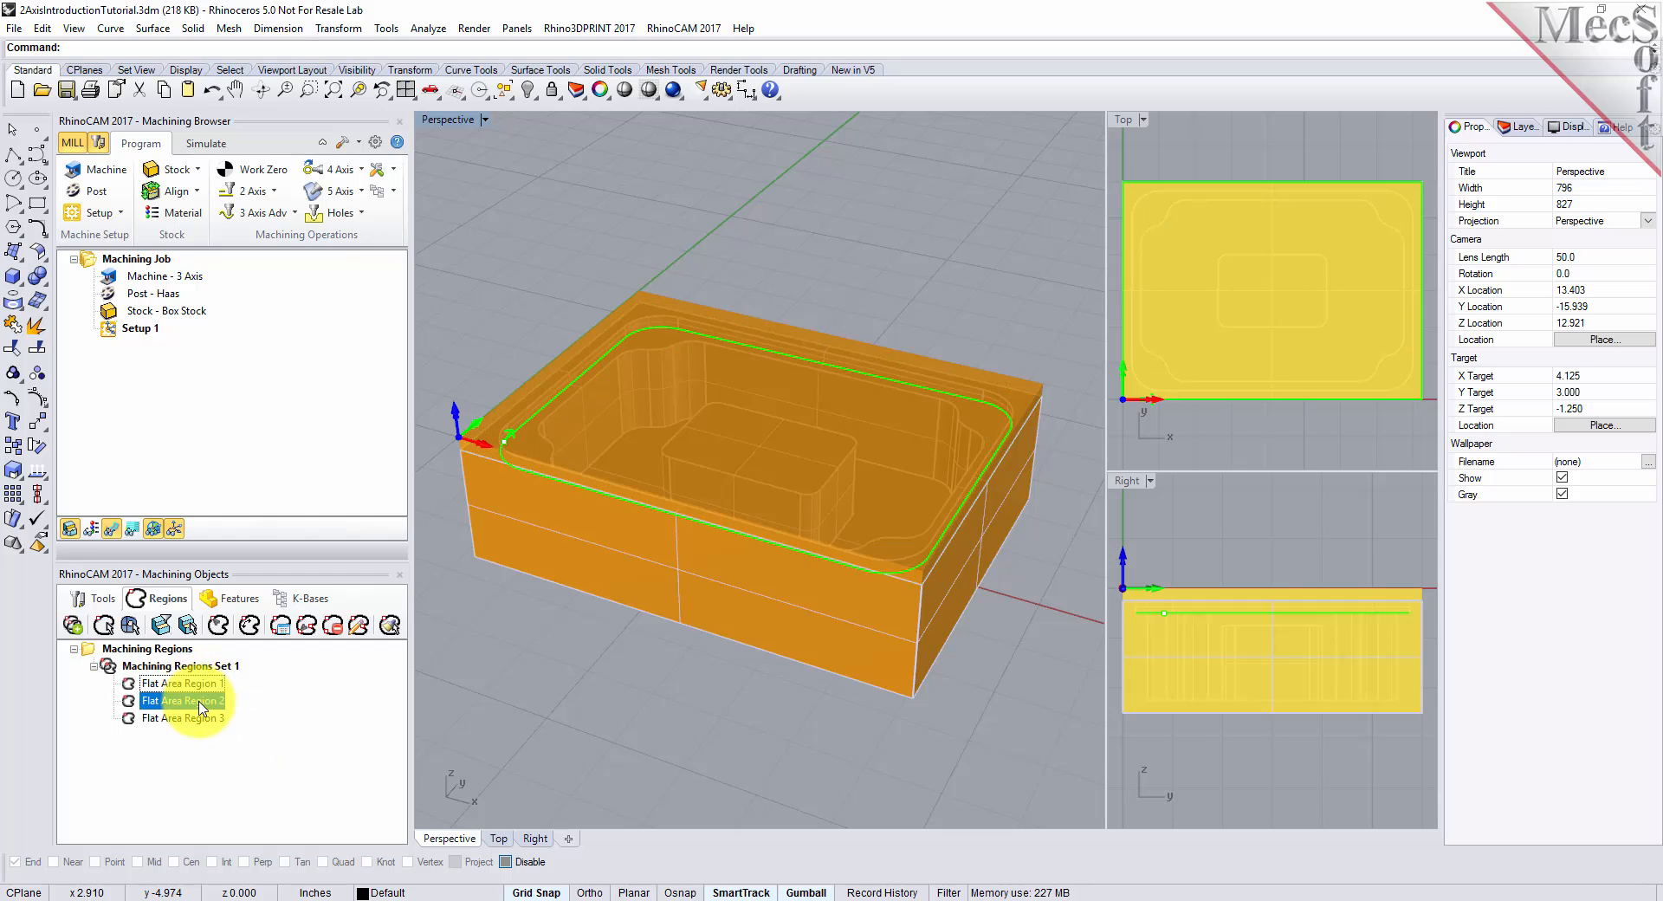
pyautogui.click(201, 720)
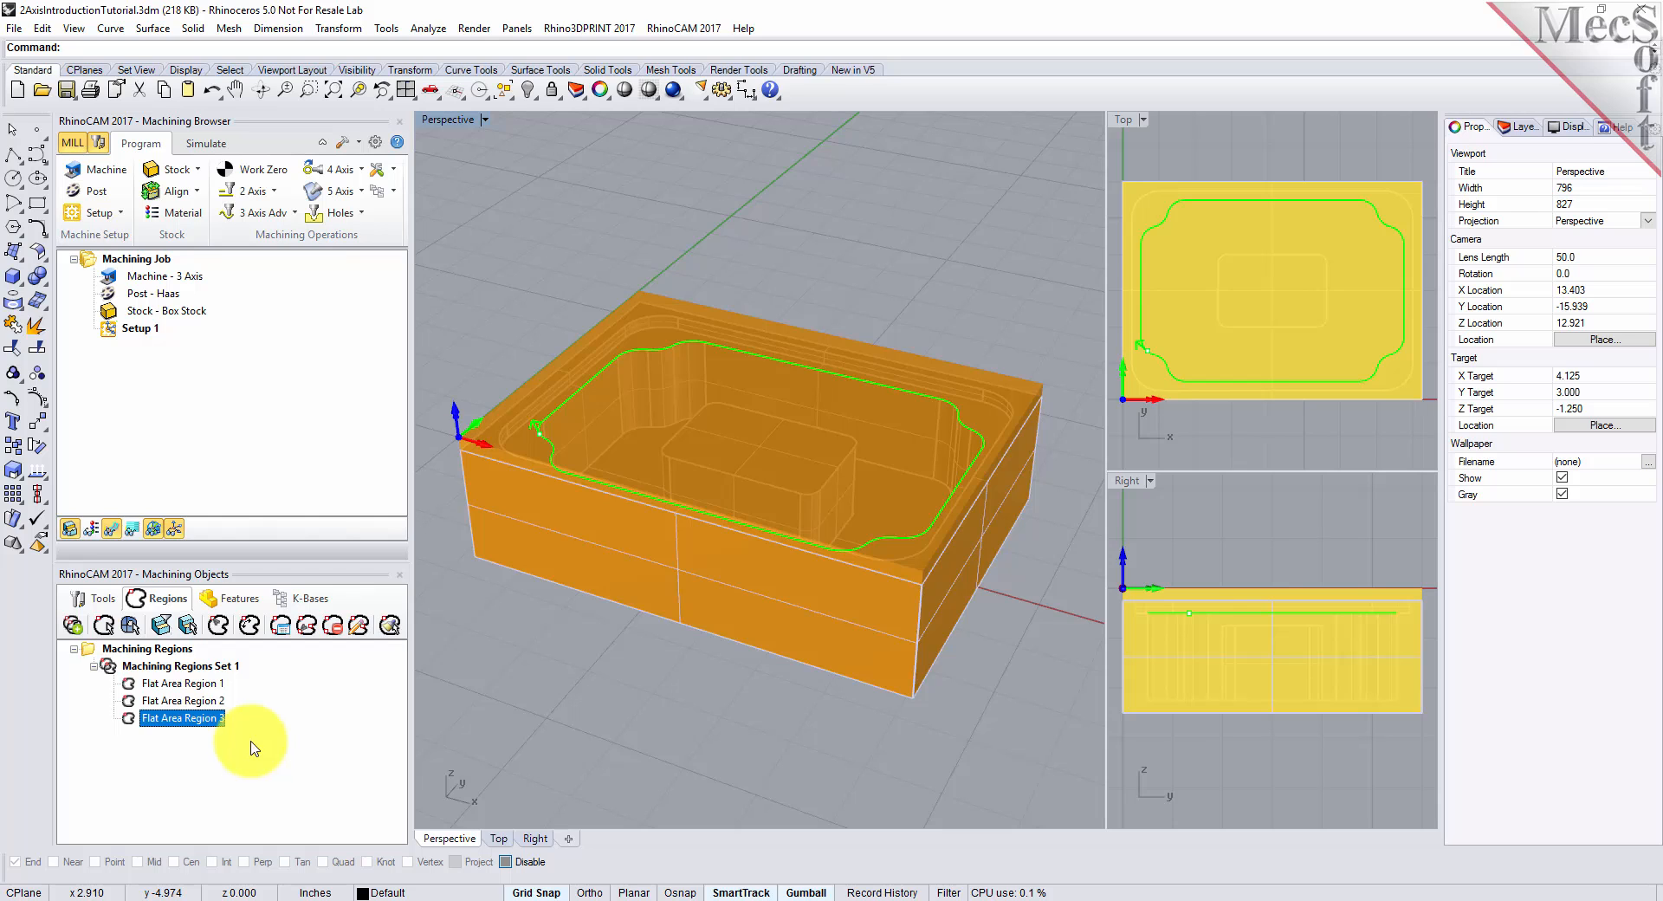
# Start a 2 1/2 Axis Facing operation and assign the predefined Flat Area Region 1 as its part region
pyautogui.click(103, 602)
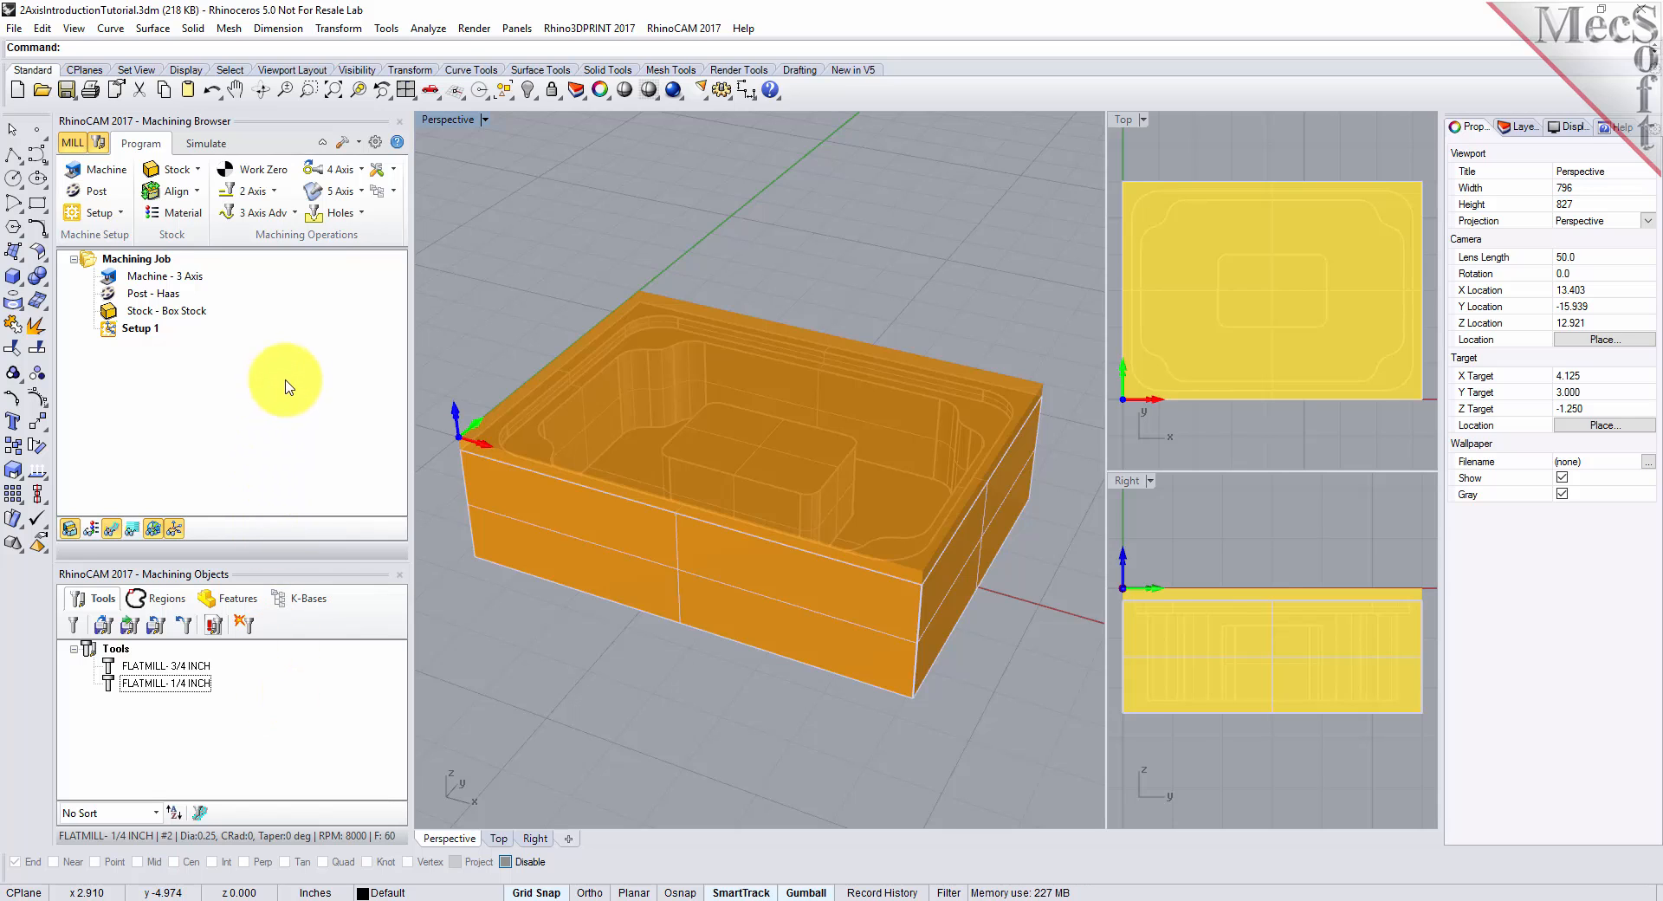
pyautogui.click(265, 192)
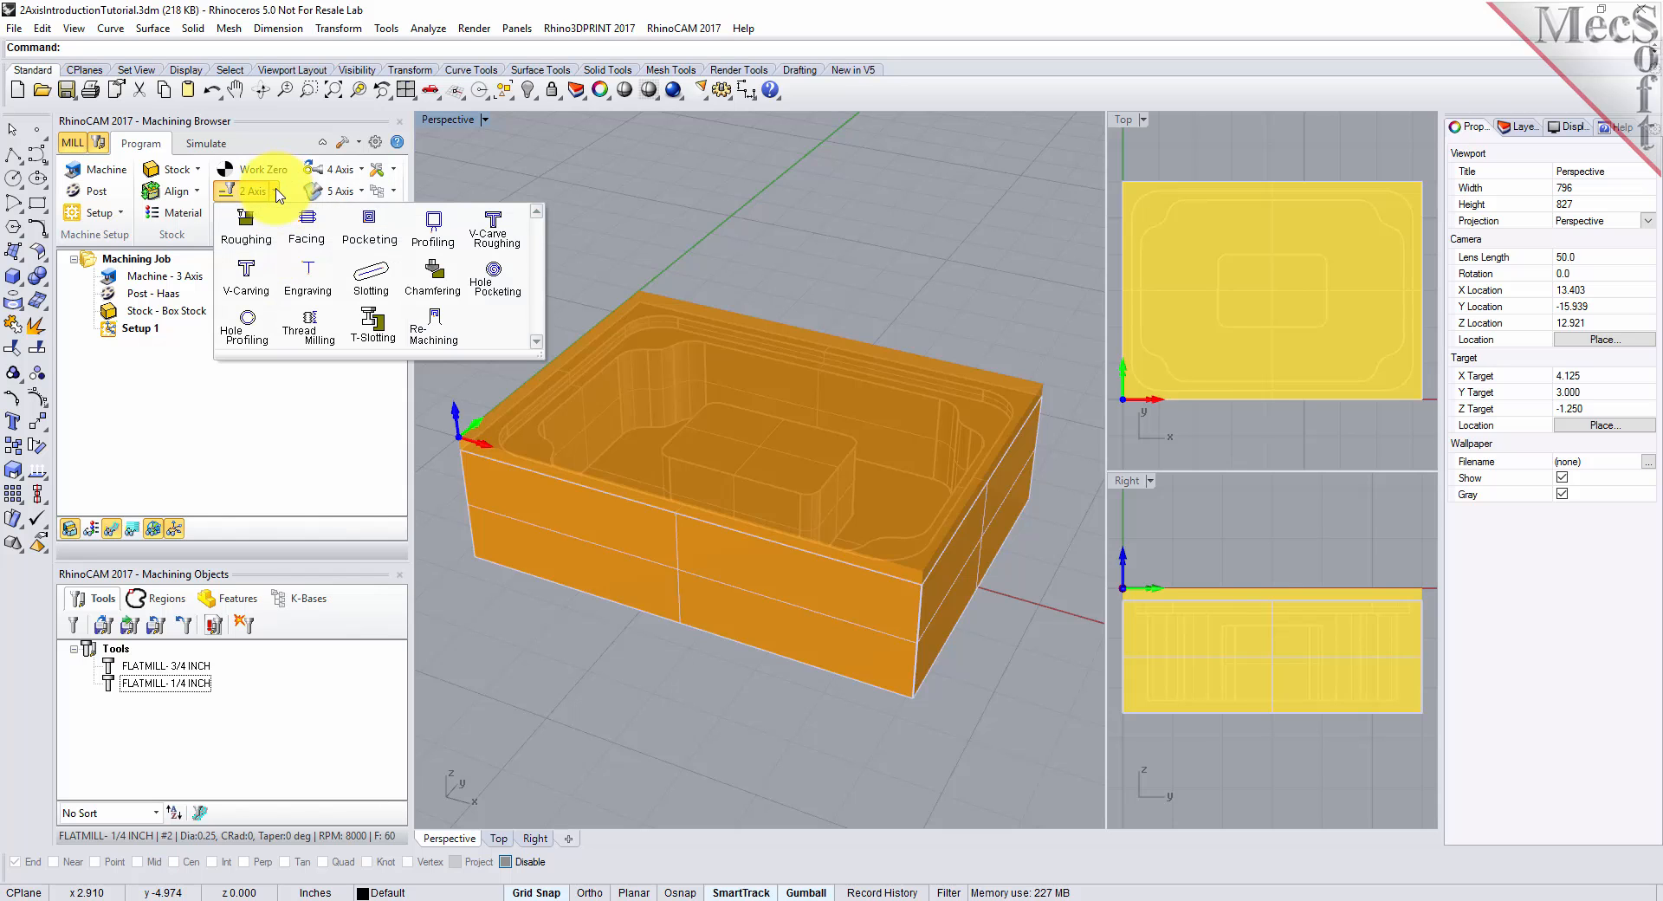
pyautogui.click(330, 250)
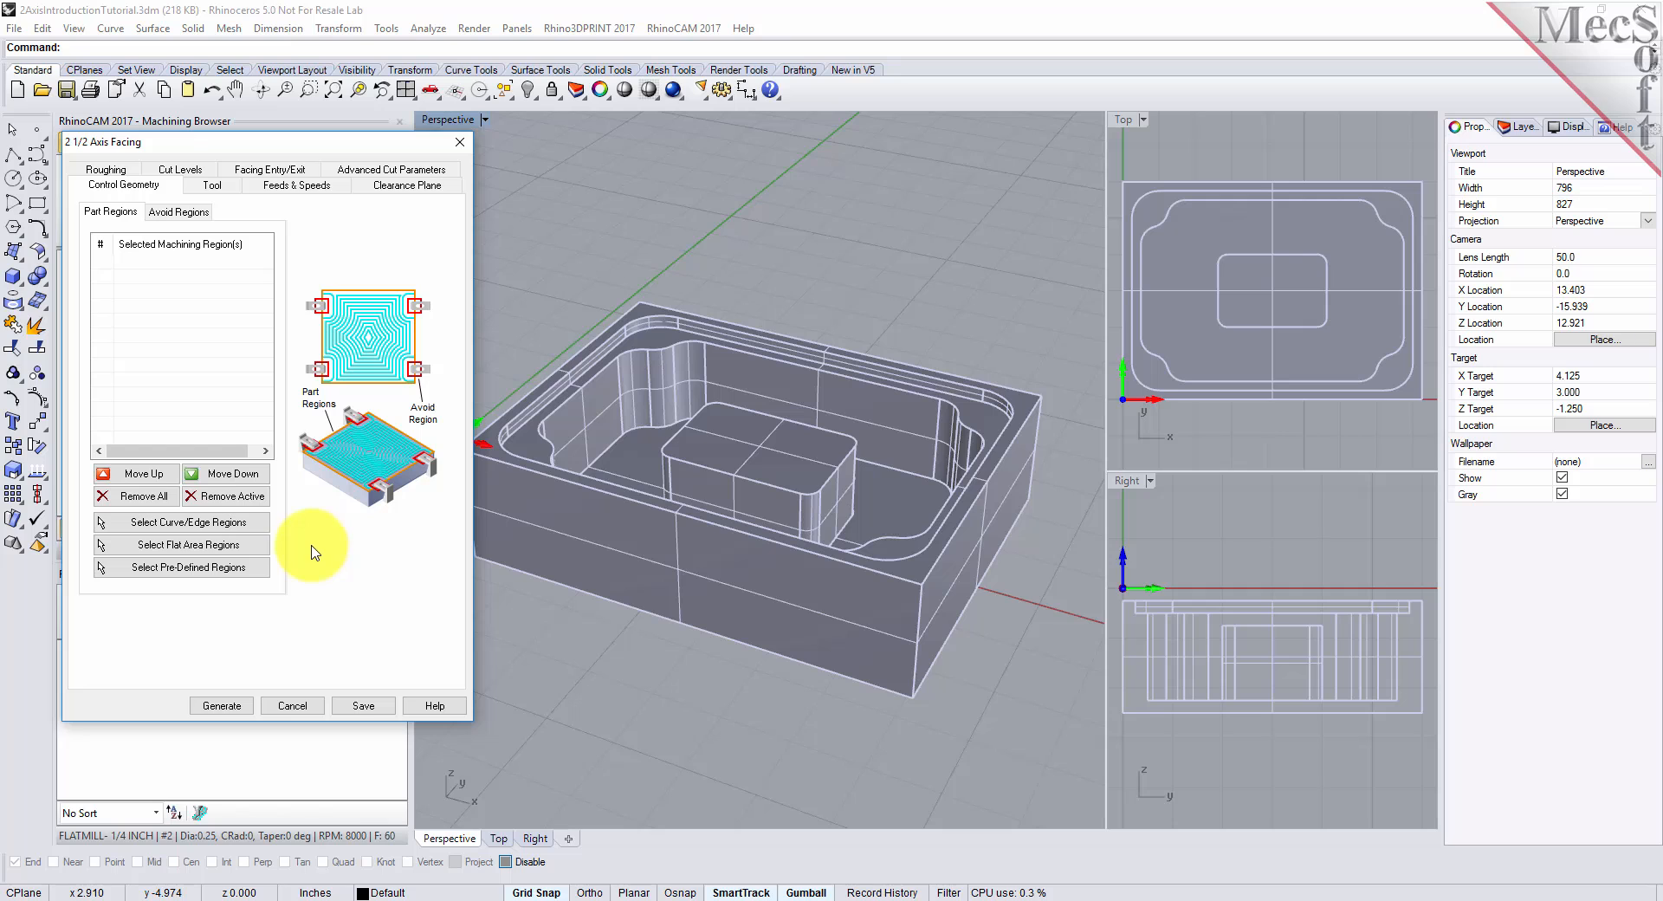
pyautogui.click(199, 568)
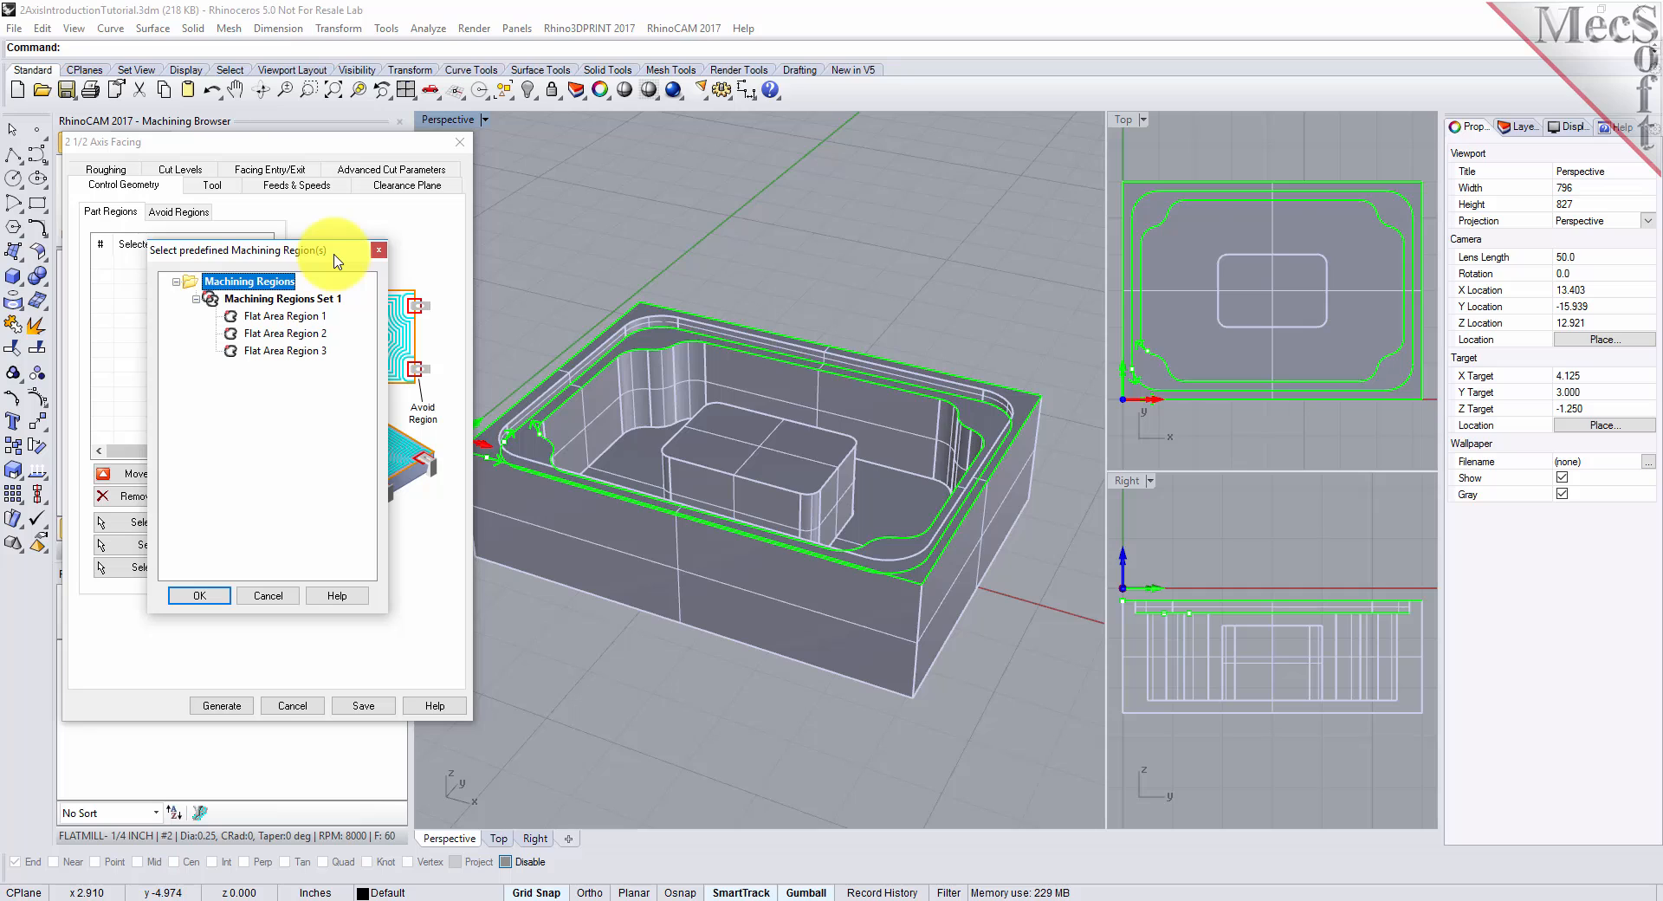
pyautogui.click(306, 301)
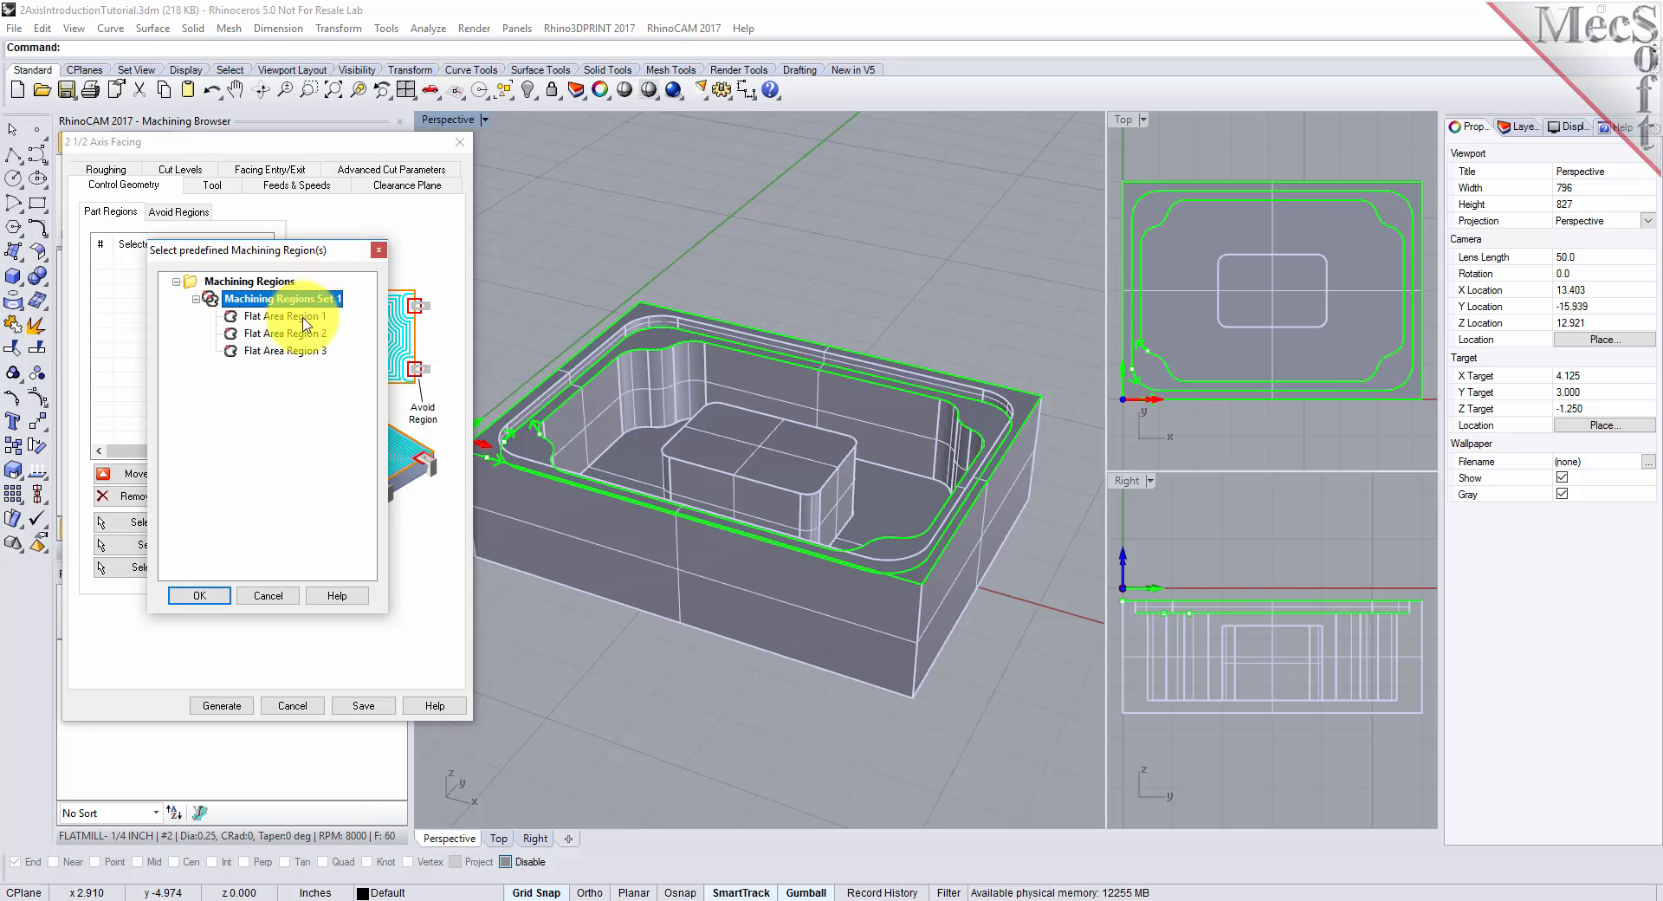
pyautogui.click(305, 317)
pyautogui.click(294, 333)
pyautogui.click(295, 351)
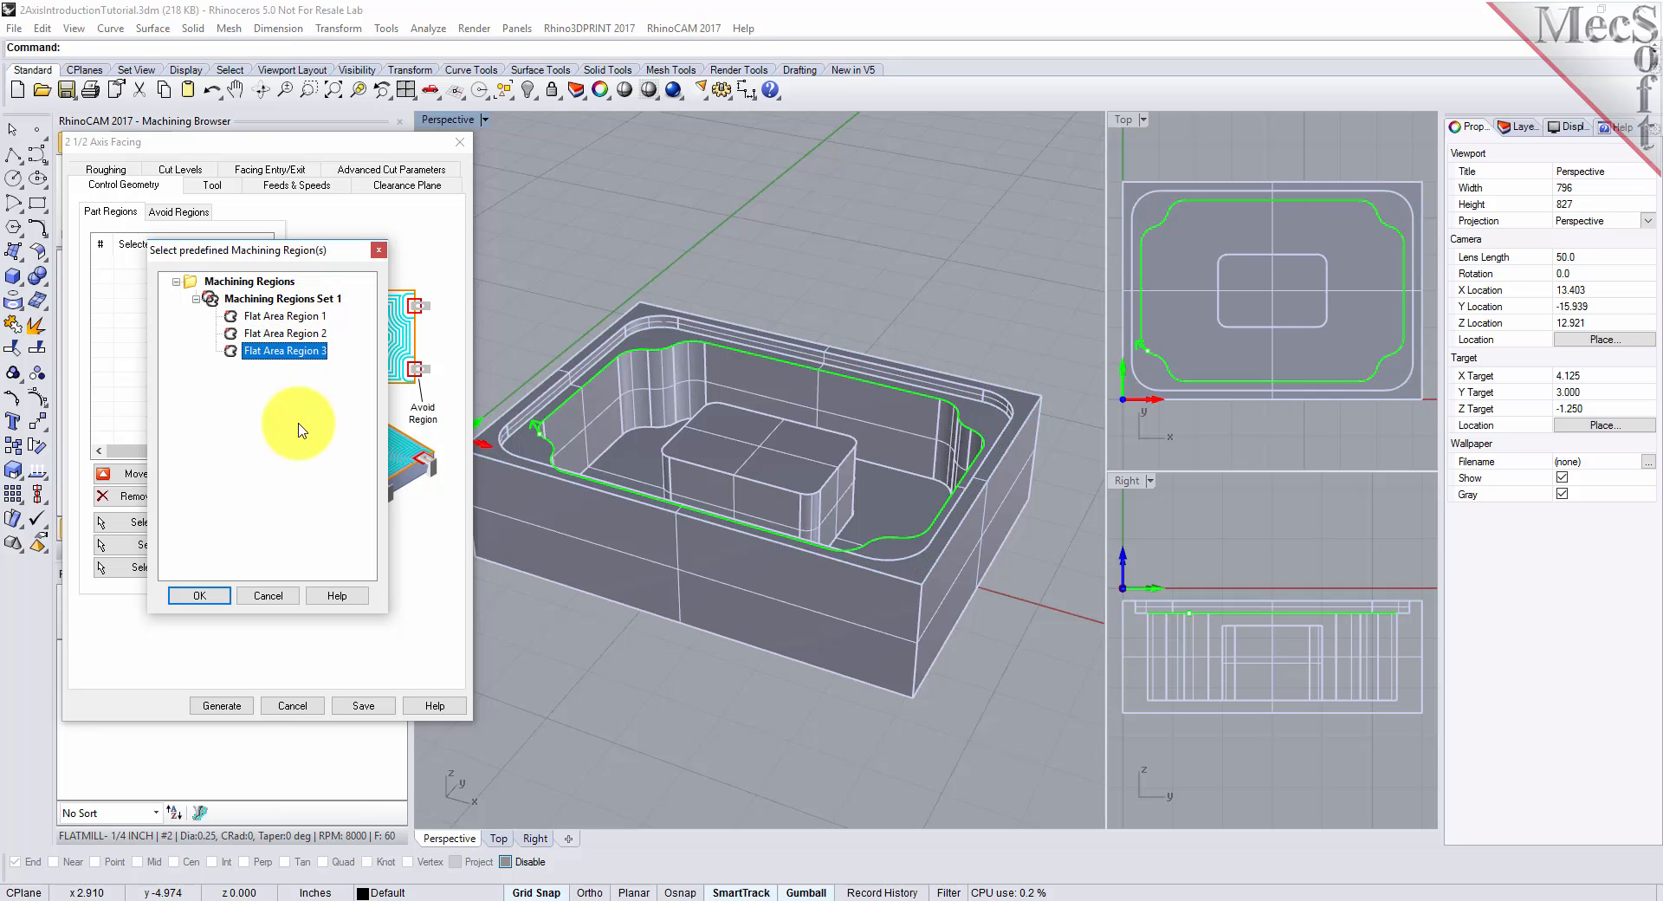
pyautogui.click(293, 318)
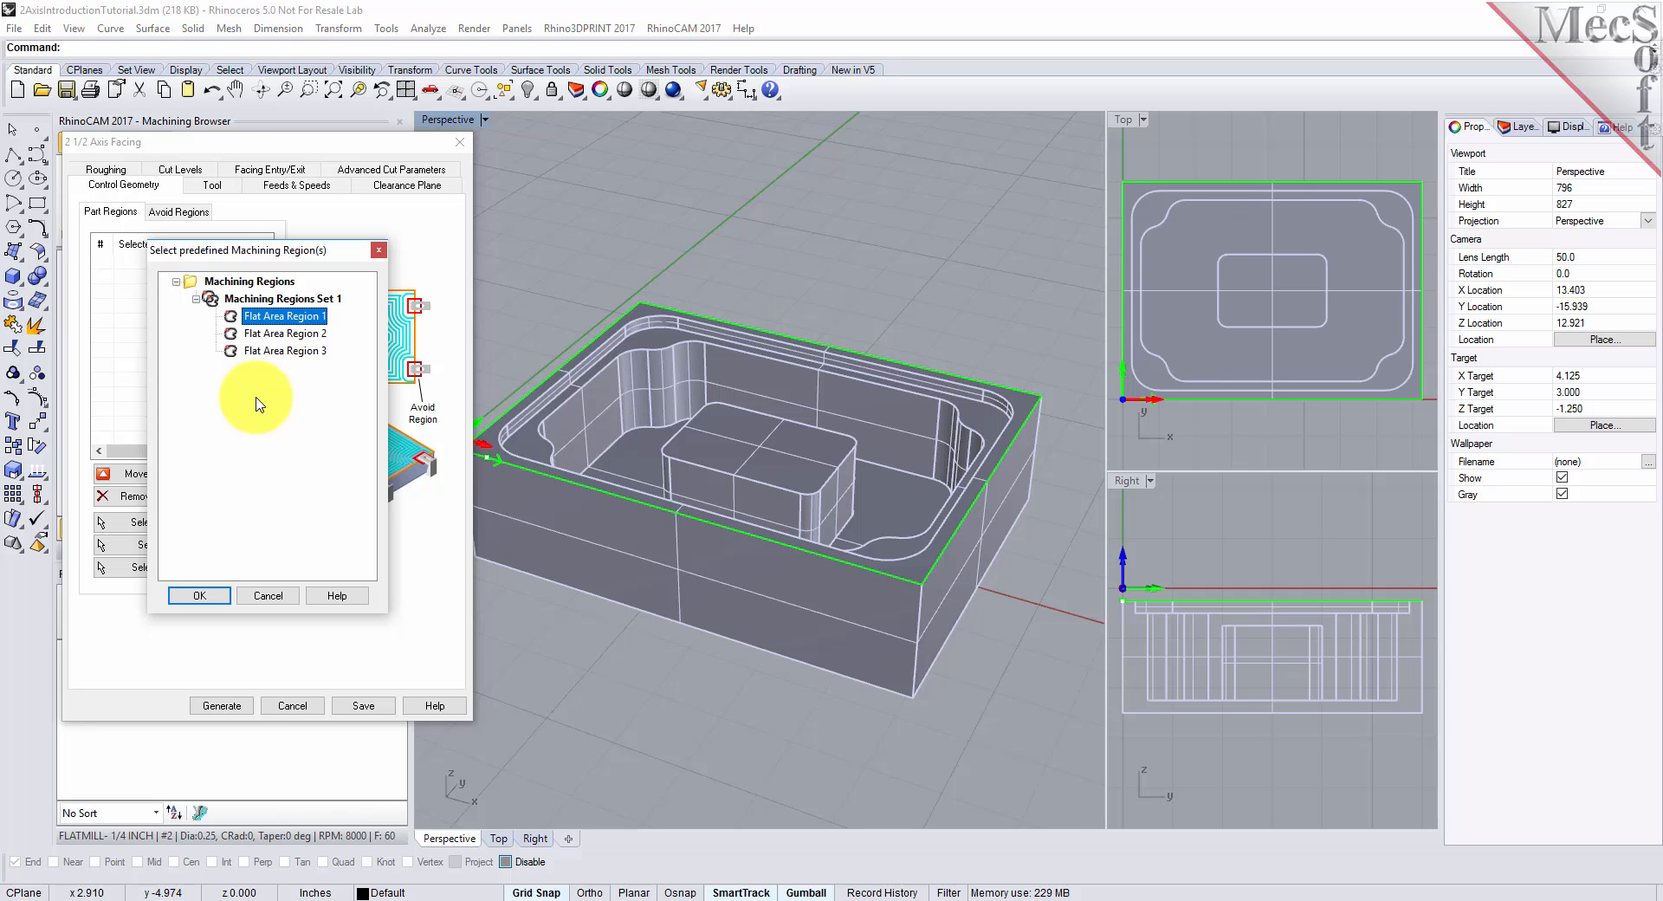
pyautogui.click(199, 595)
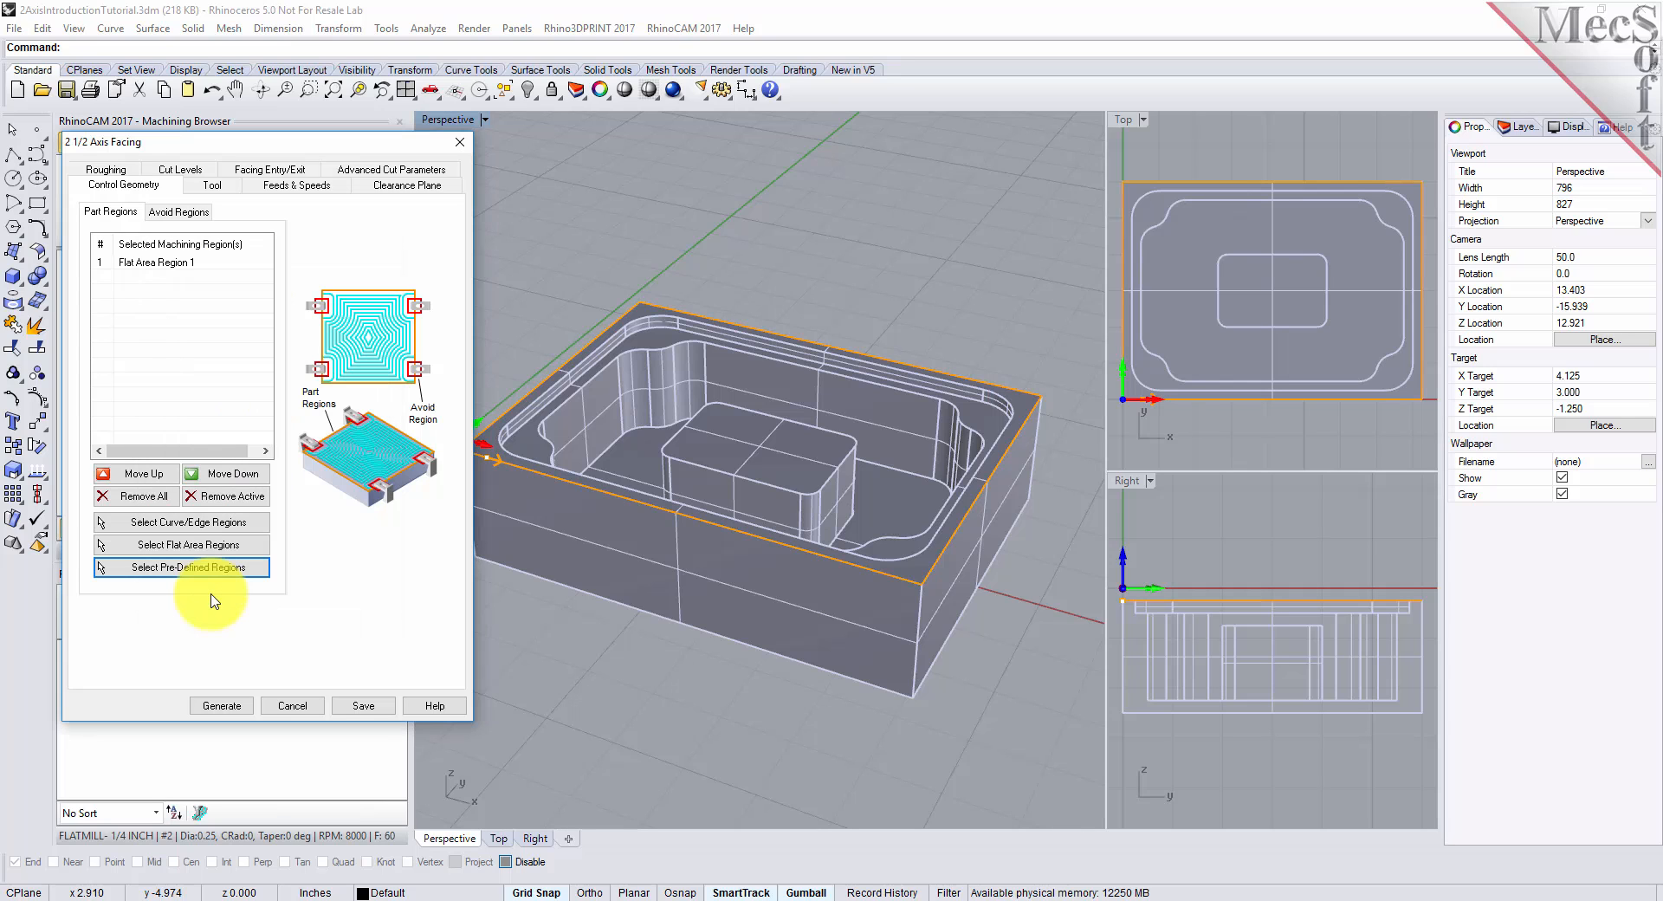
pyautogui.click(157, 265)
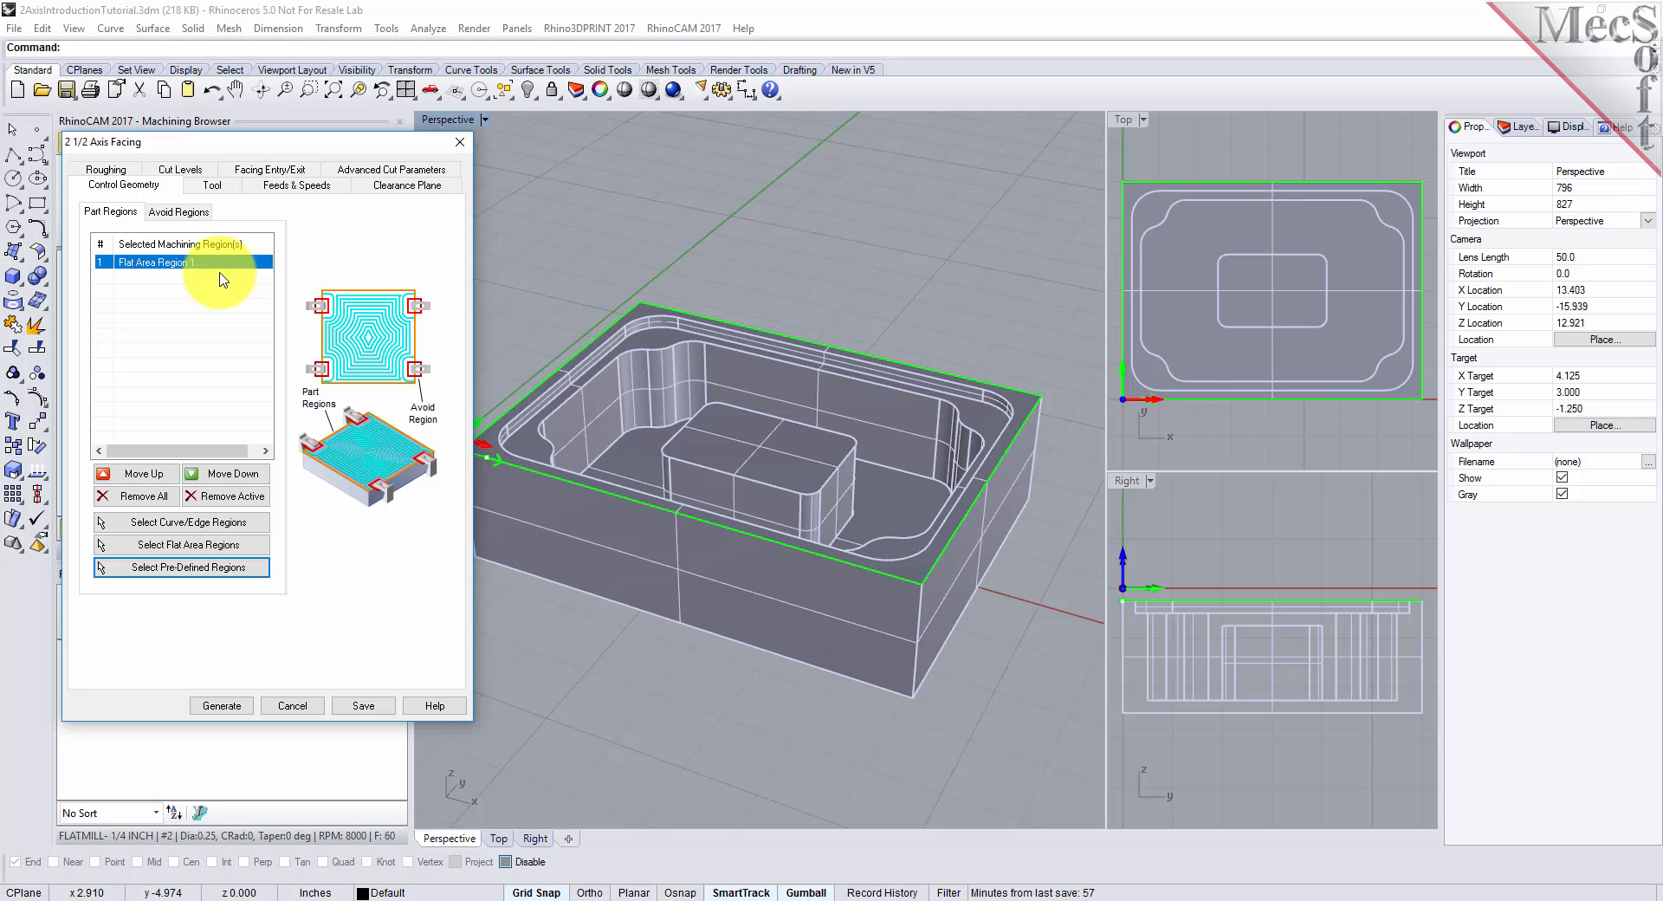
# Choose the FLATMILL- 3/4 INCH tool for the facing operation and load its feeds and speeds from the tool
pyautogui.click(211, 184)
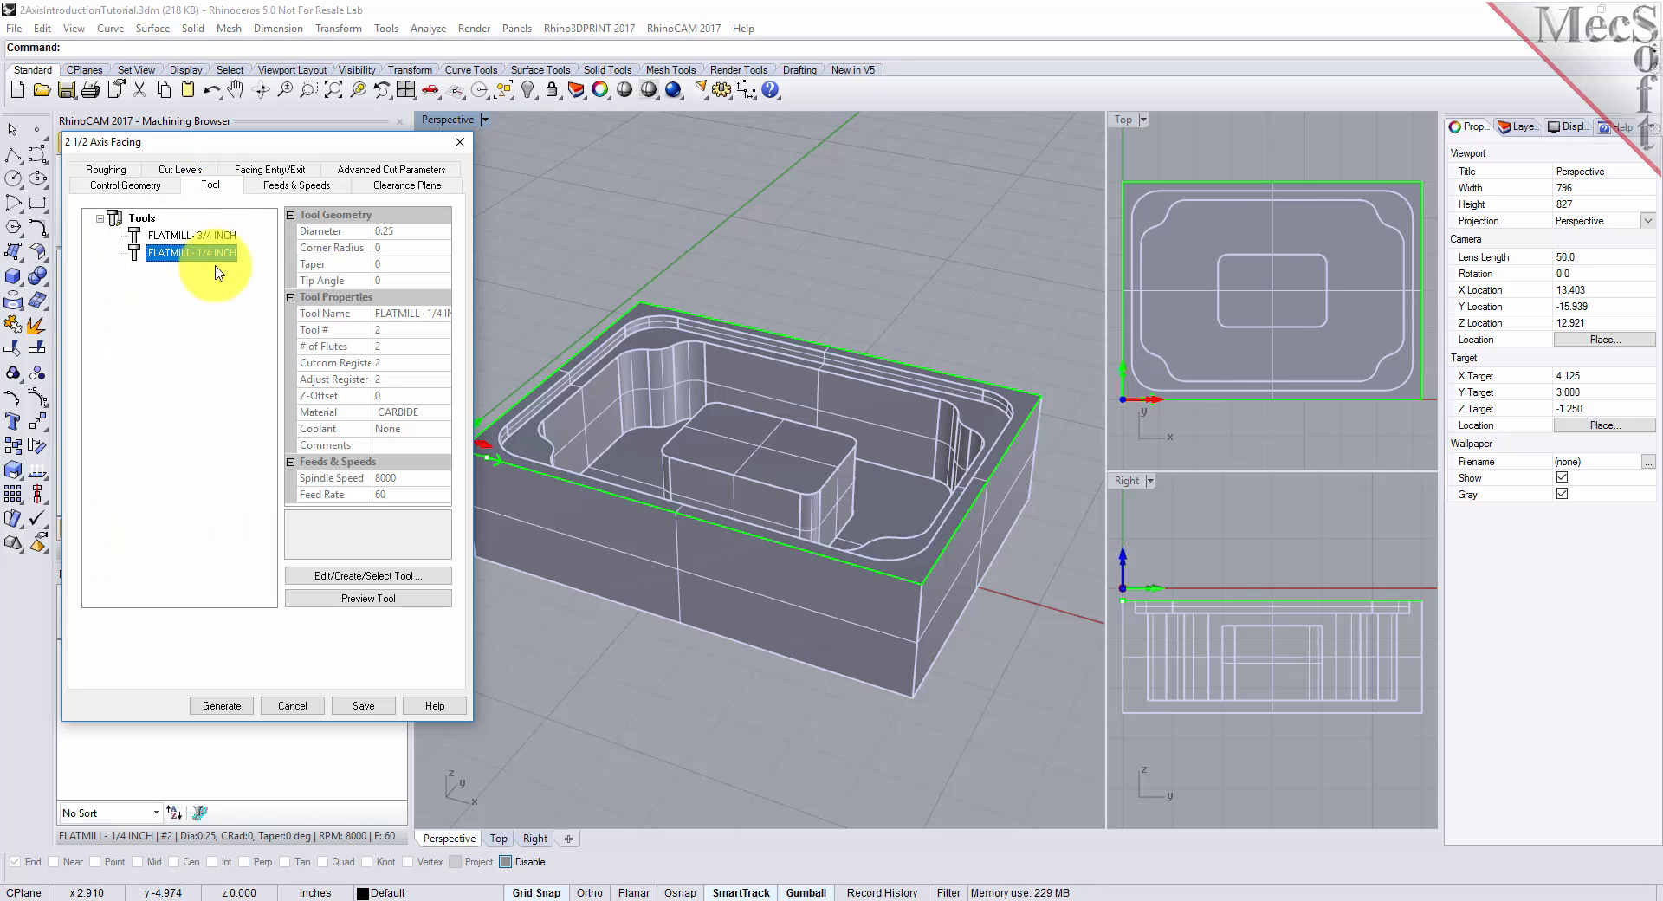
pyautogui.click(174, 241)
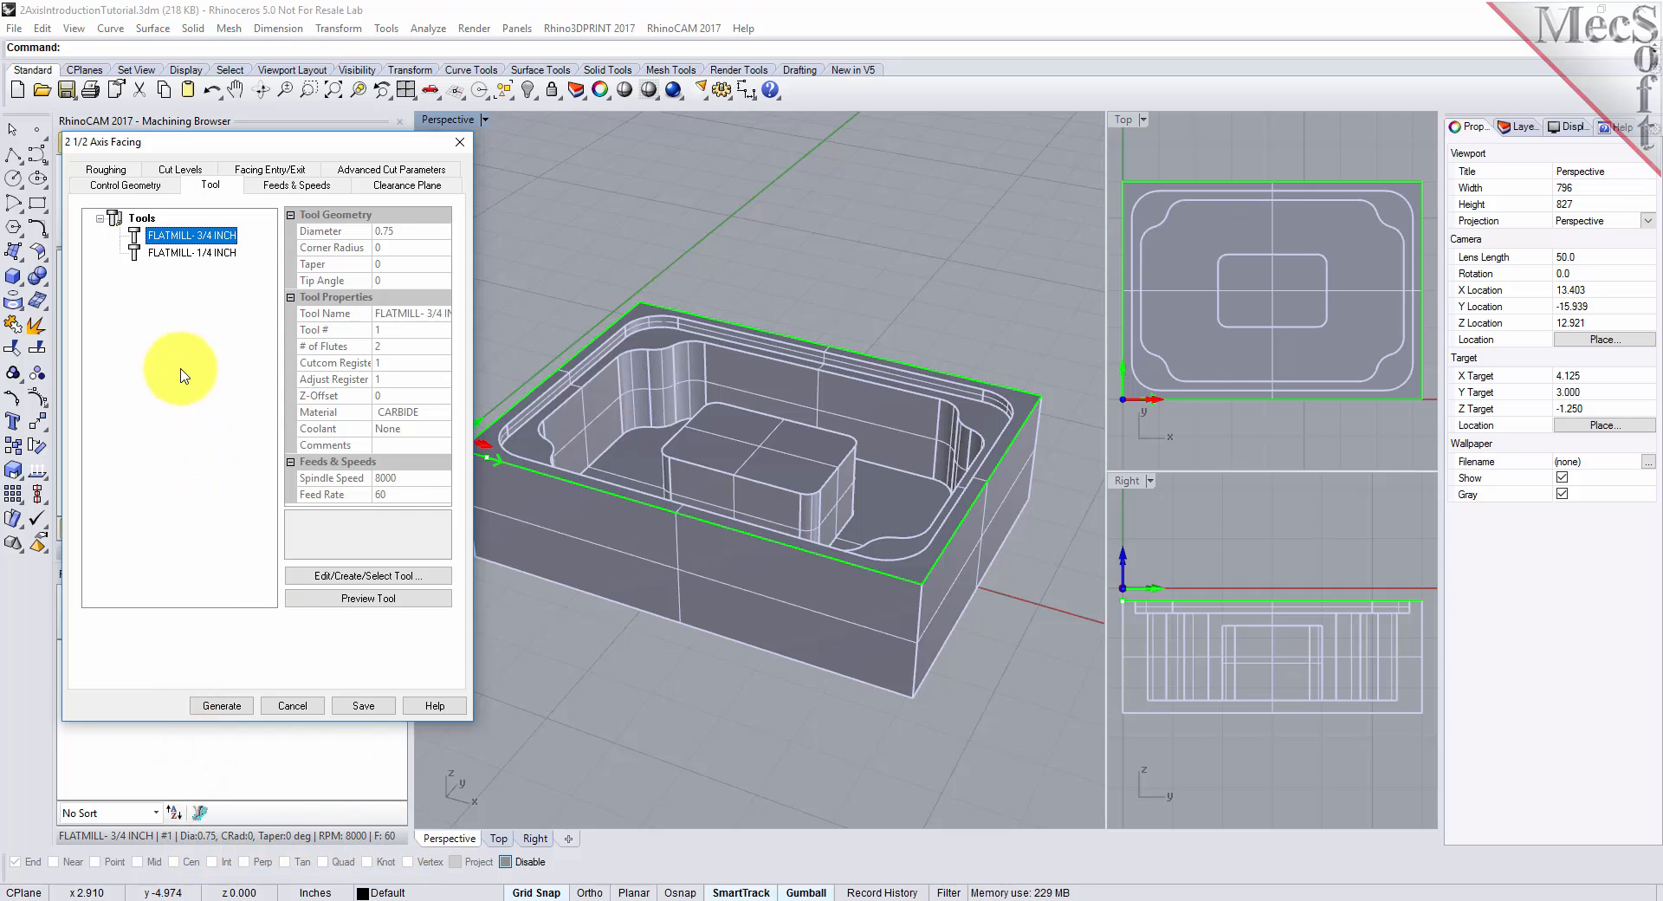
pyautogui.click(298, 186)
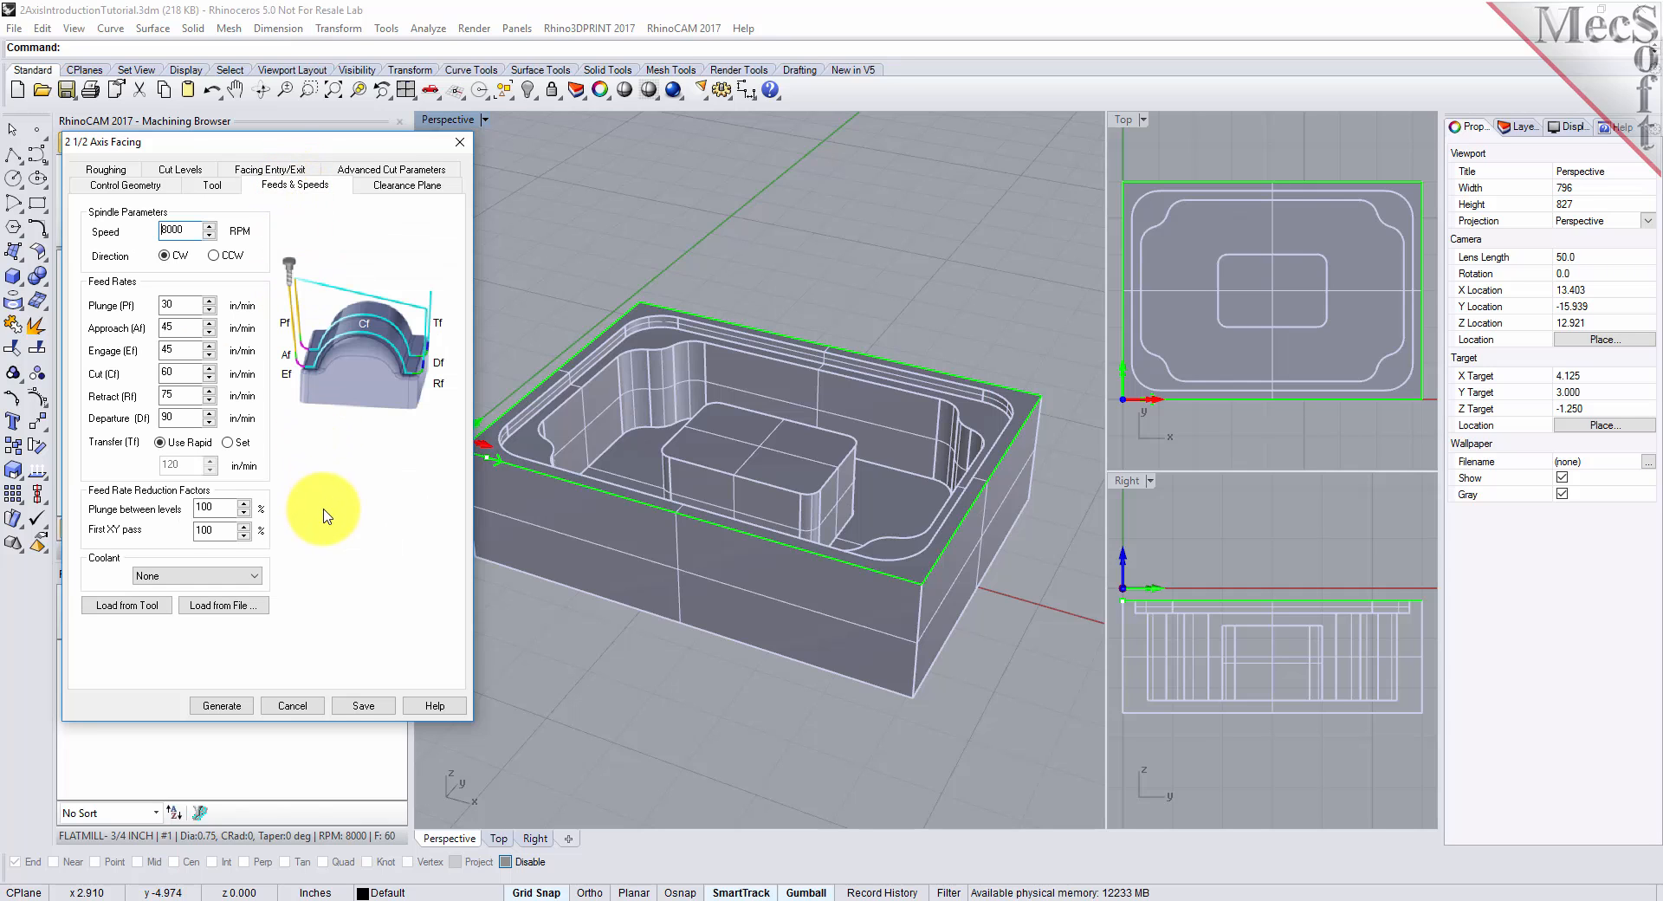
pyautogui.click(140, 610)
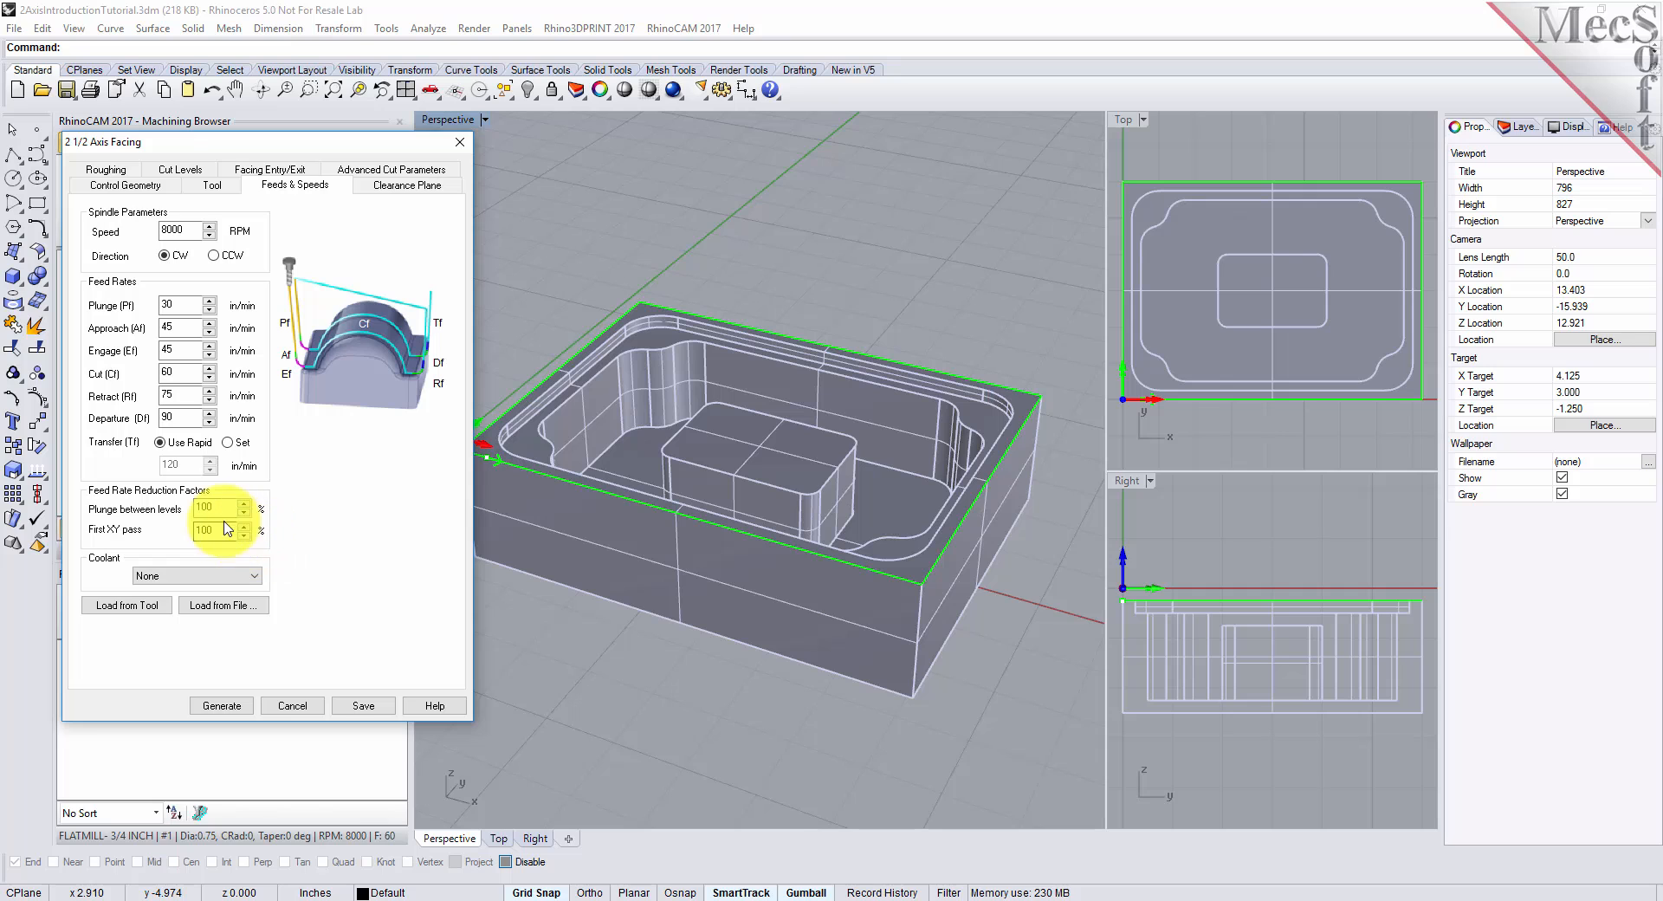
# Examine the clearance plane definition and the height of the plane above the part from the side
pyautogui.click(389, 193)
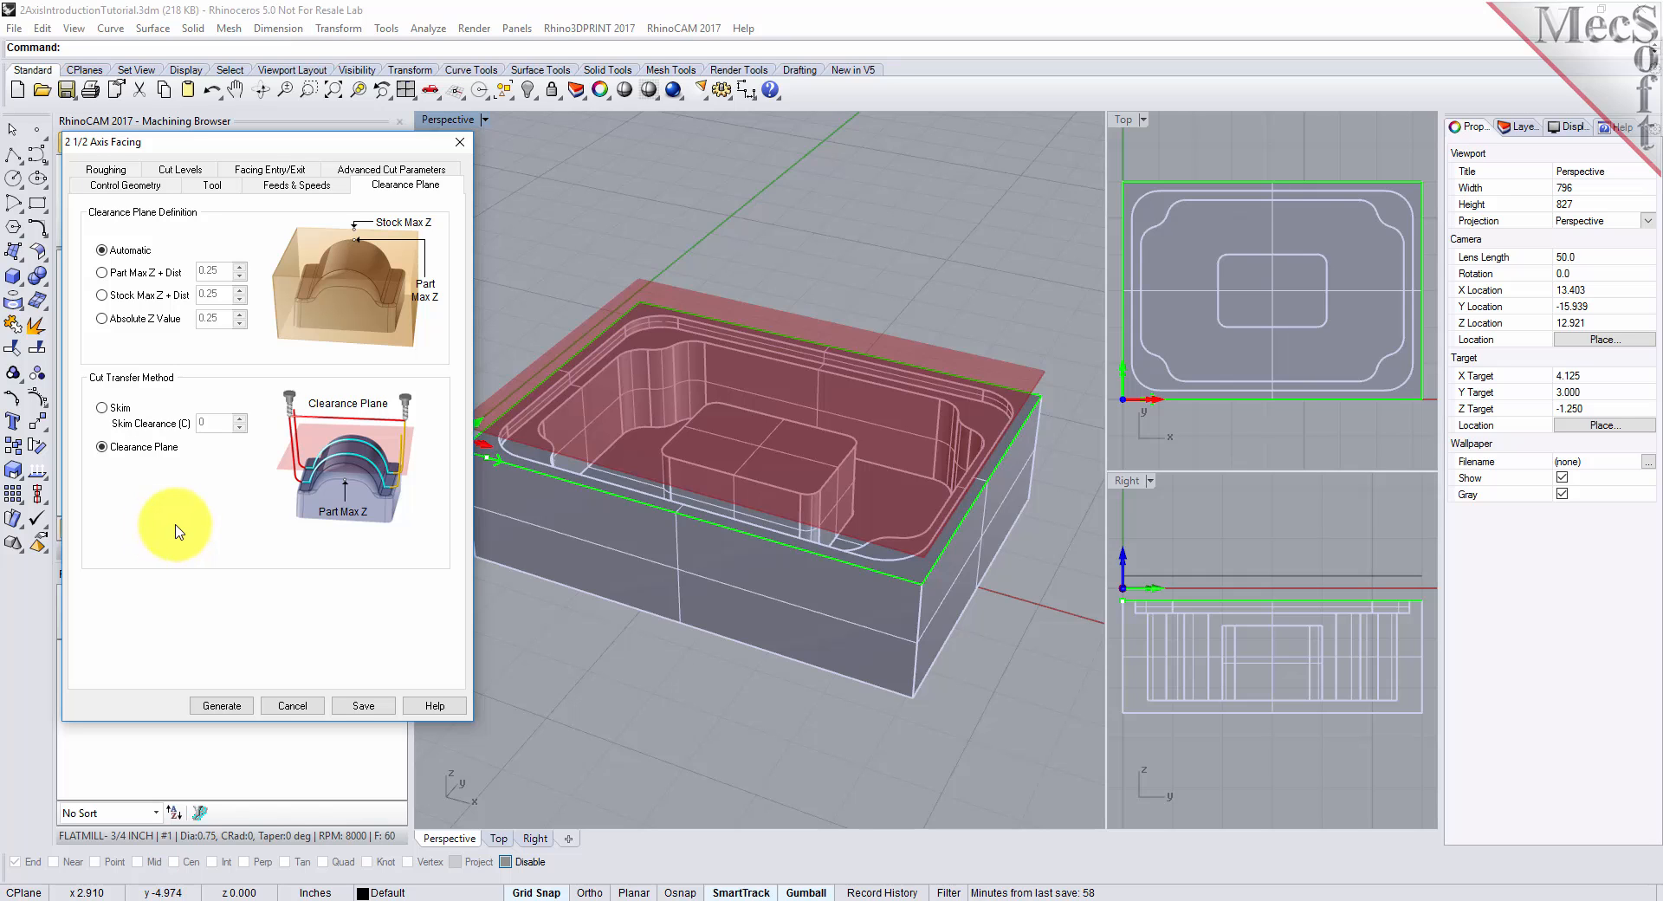
pyautogui.moveTo(783, 679)
pyautogui.mouseDown(button='right')
pyautogui.moveTo(779, 709)
pyautogui.moveTo(794, 698)
pyautogui.mouseUp(button='right')
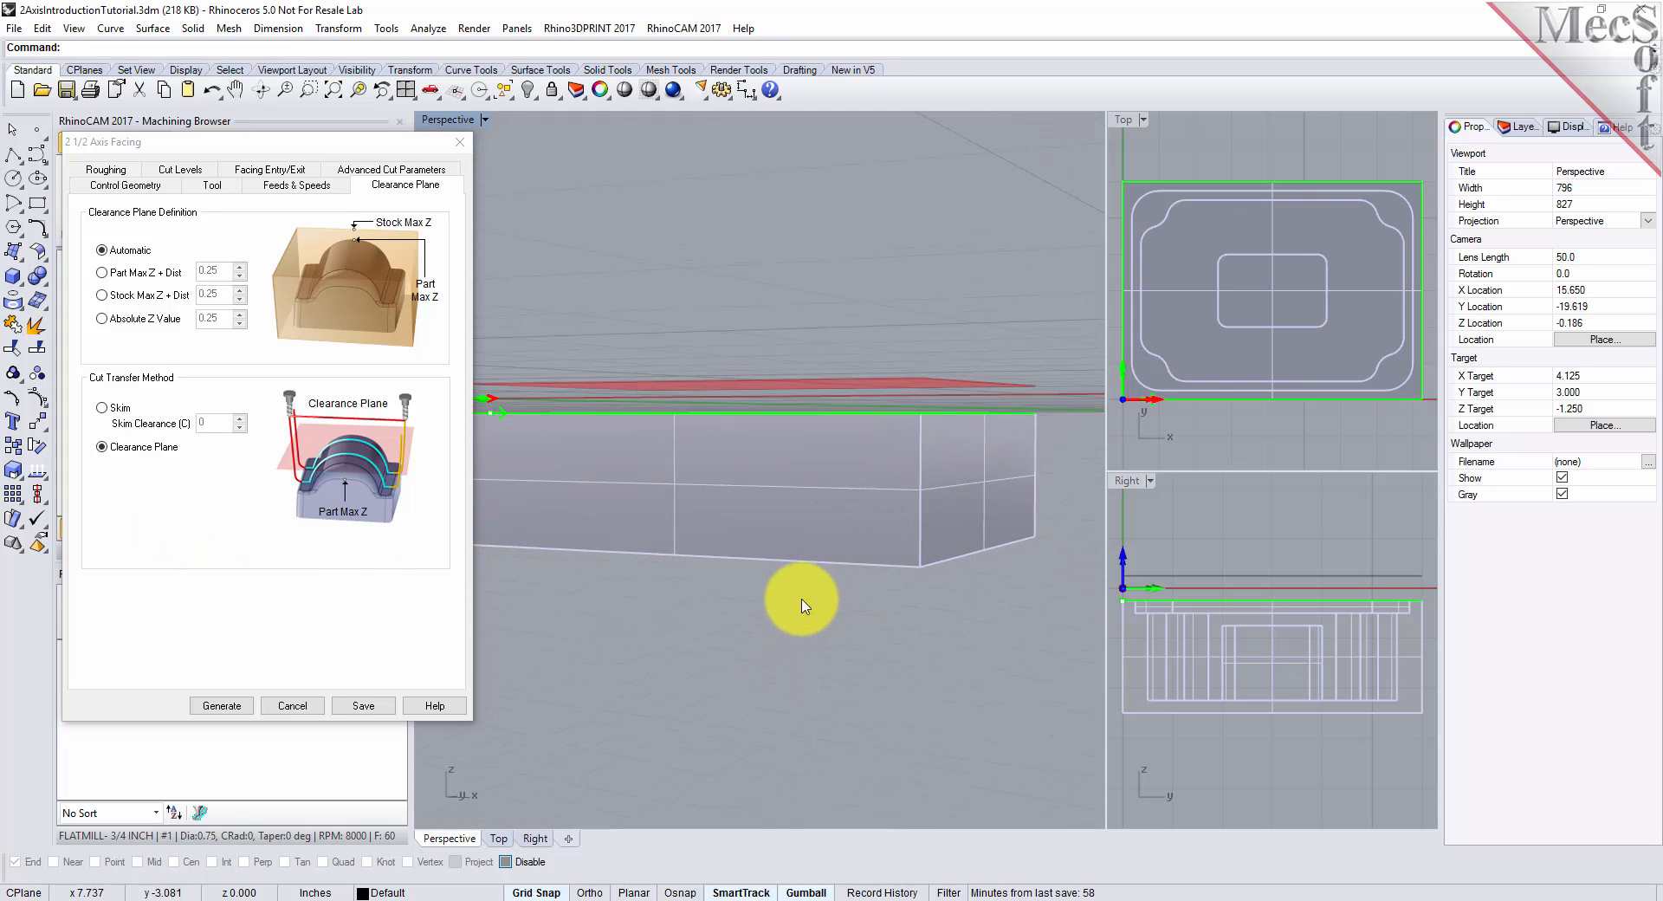
pyautogui.moveTo(774, 562); pyautogui.dragTo(771, 592, button='right')
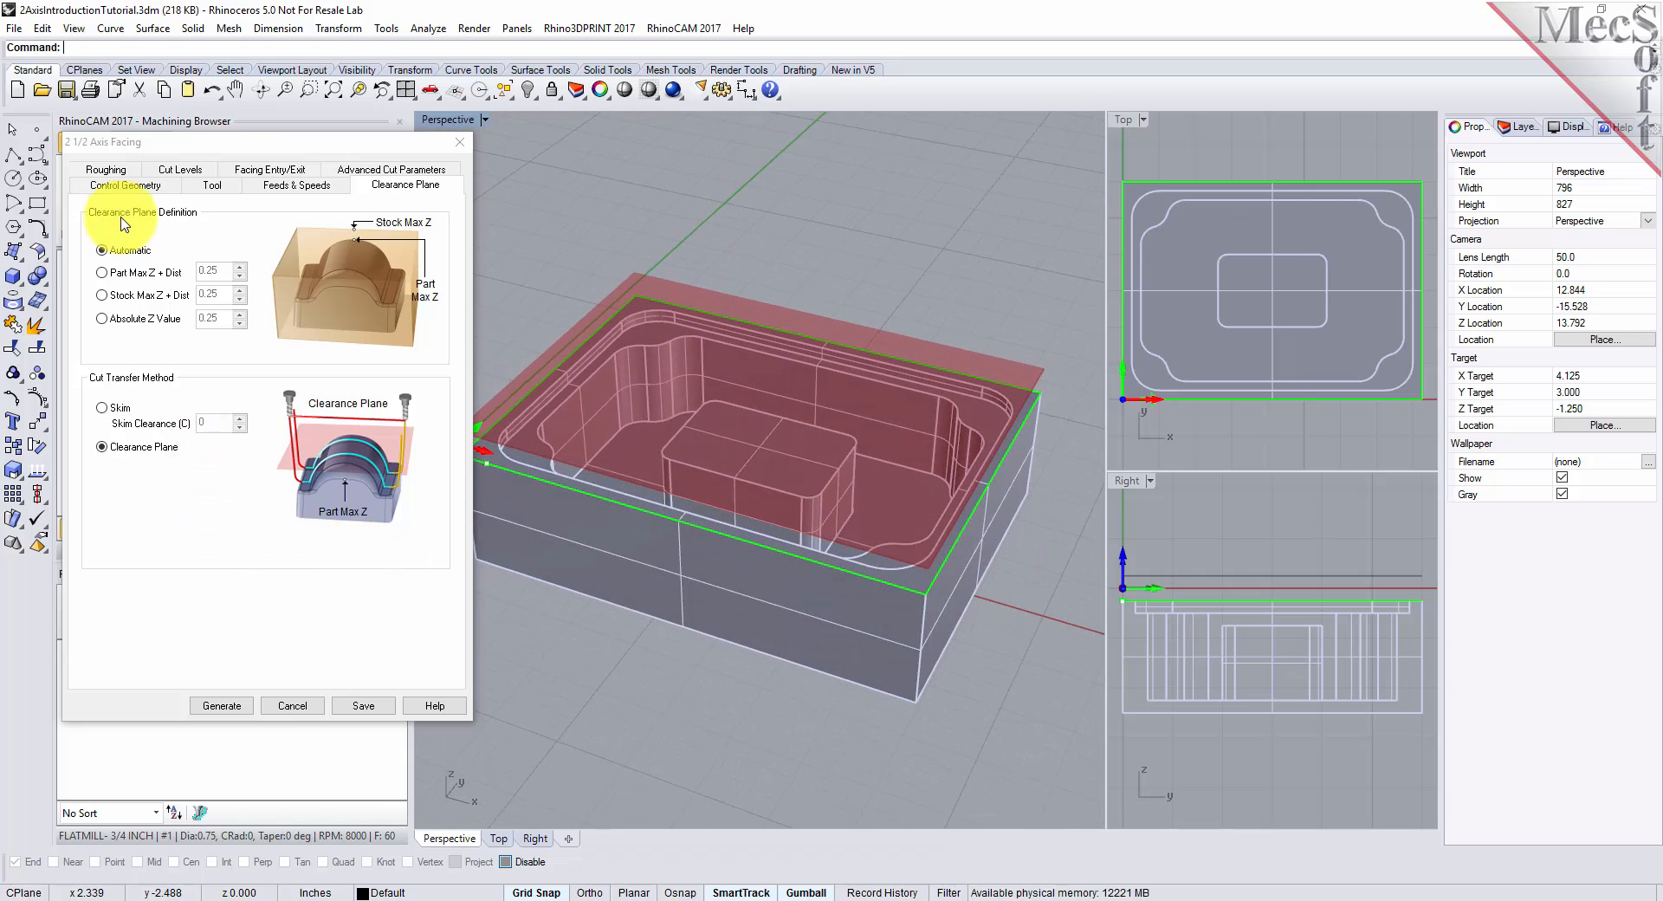
# Set the facing roughing parameters to tolerance 0.001, stock 0 and a stepover of 30% of the tool diameter
pyautogui.click(110, 170)
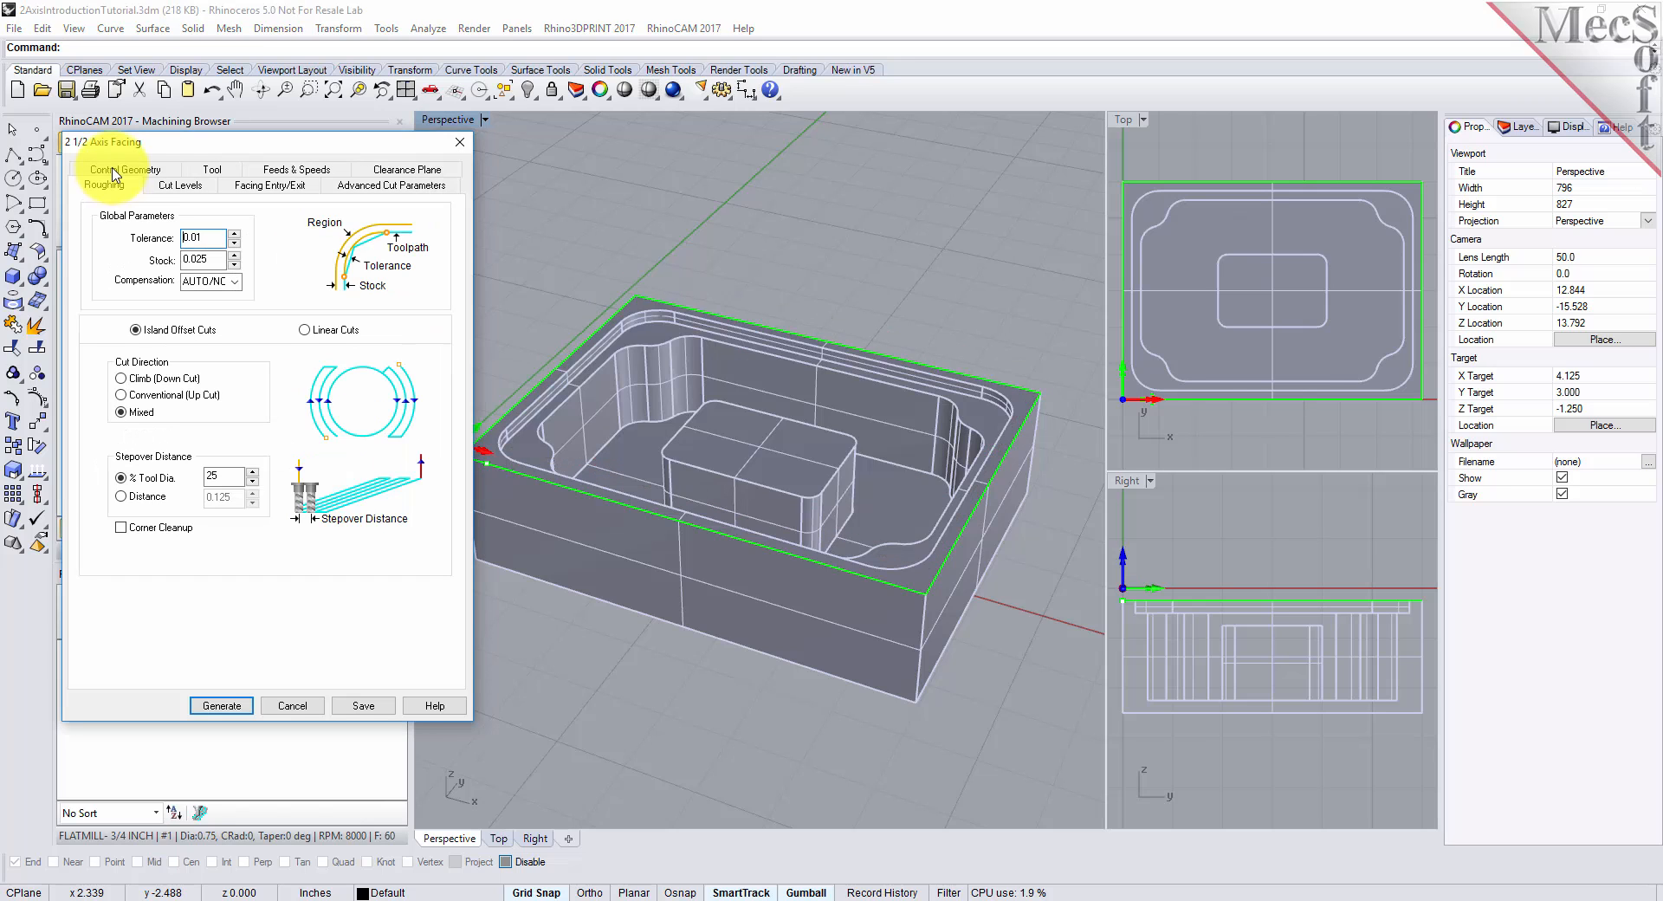
pyautogui.doubleClick(207, 237)
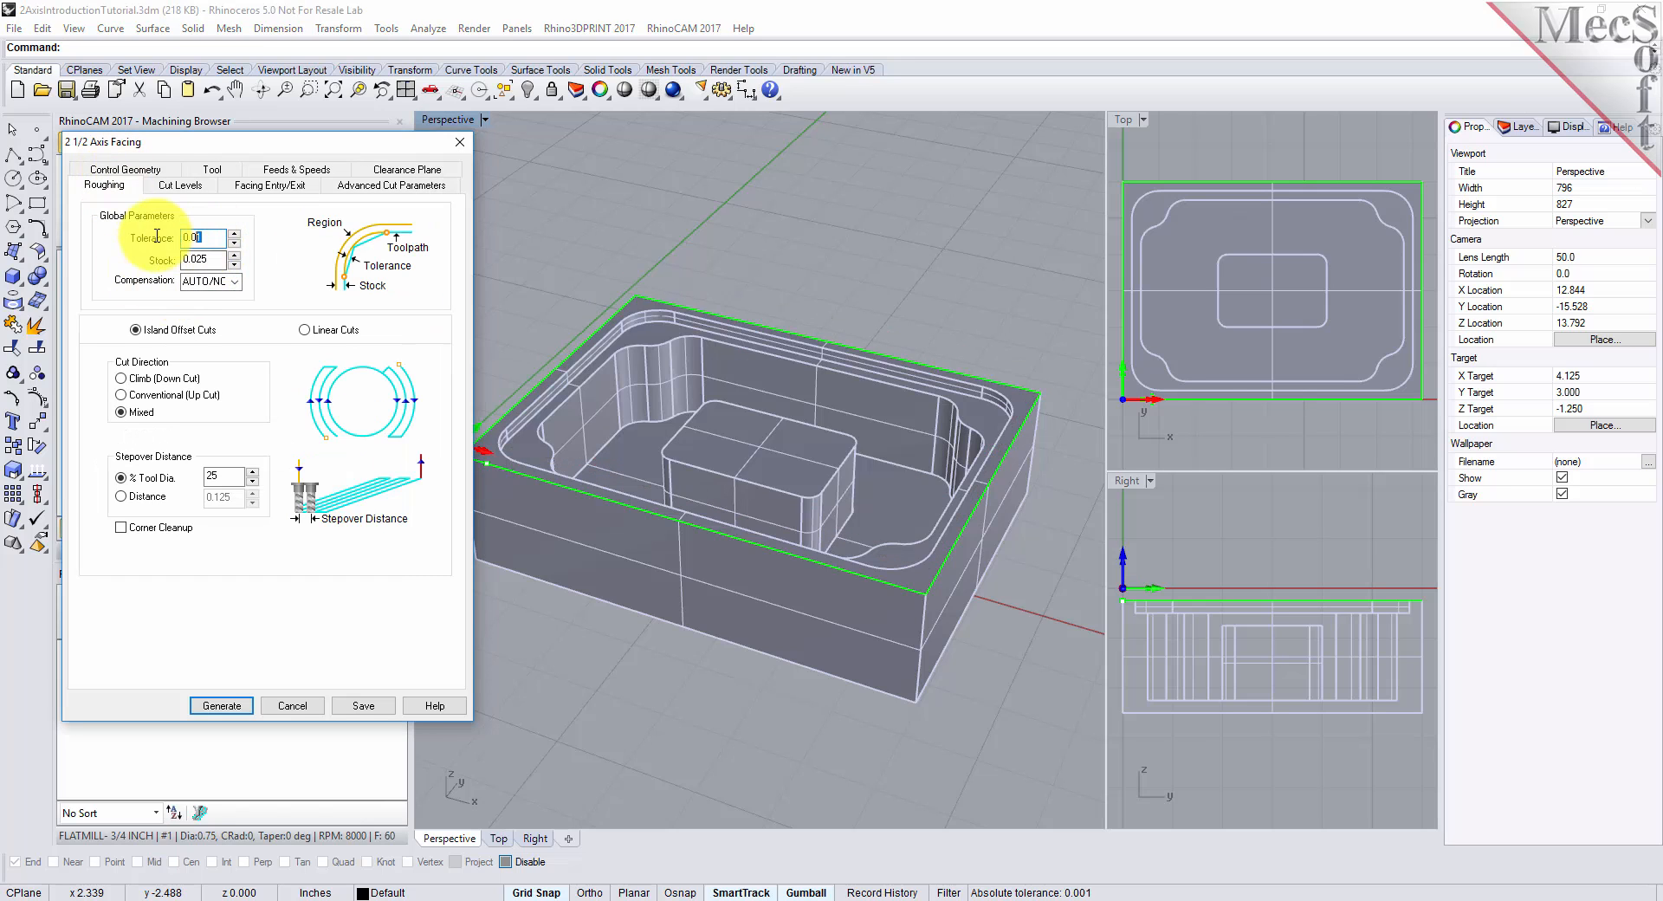
pyautogui.write('0.00')
pyautogui.press('Tab')
pyautogui.write('0')
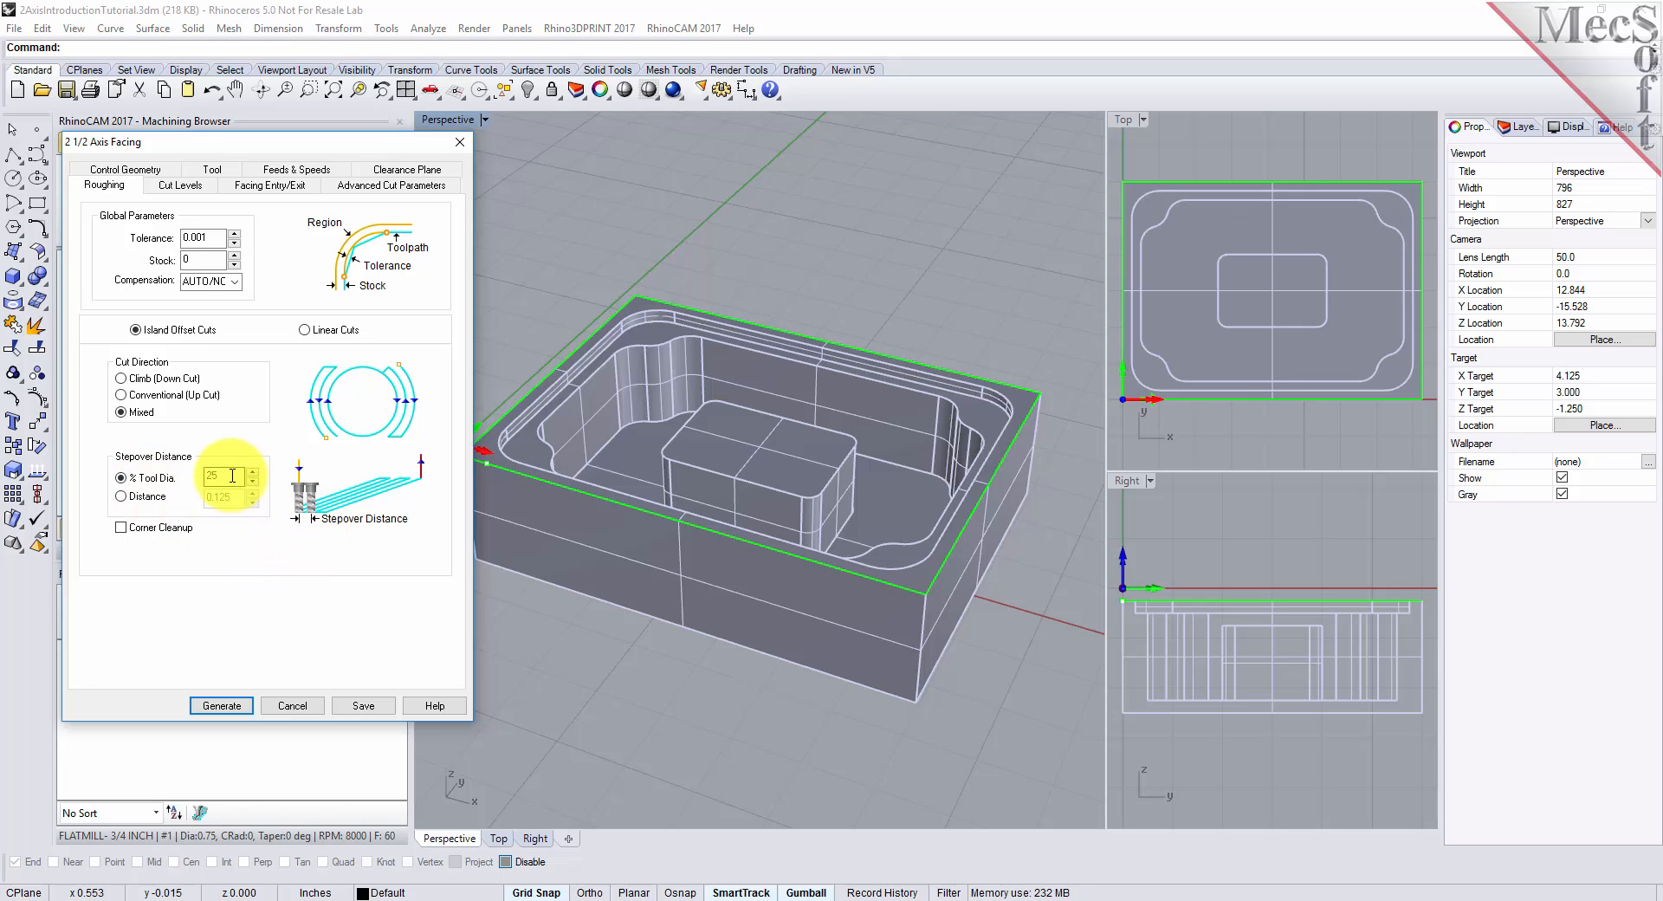
pyautogui.moveTo(232, 475); pyautogui.dragTo(164, 476)
pyautogui.write('30')
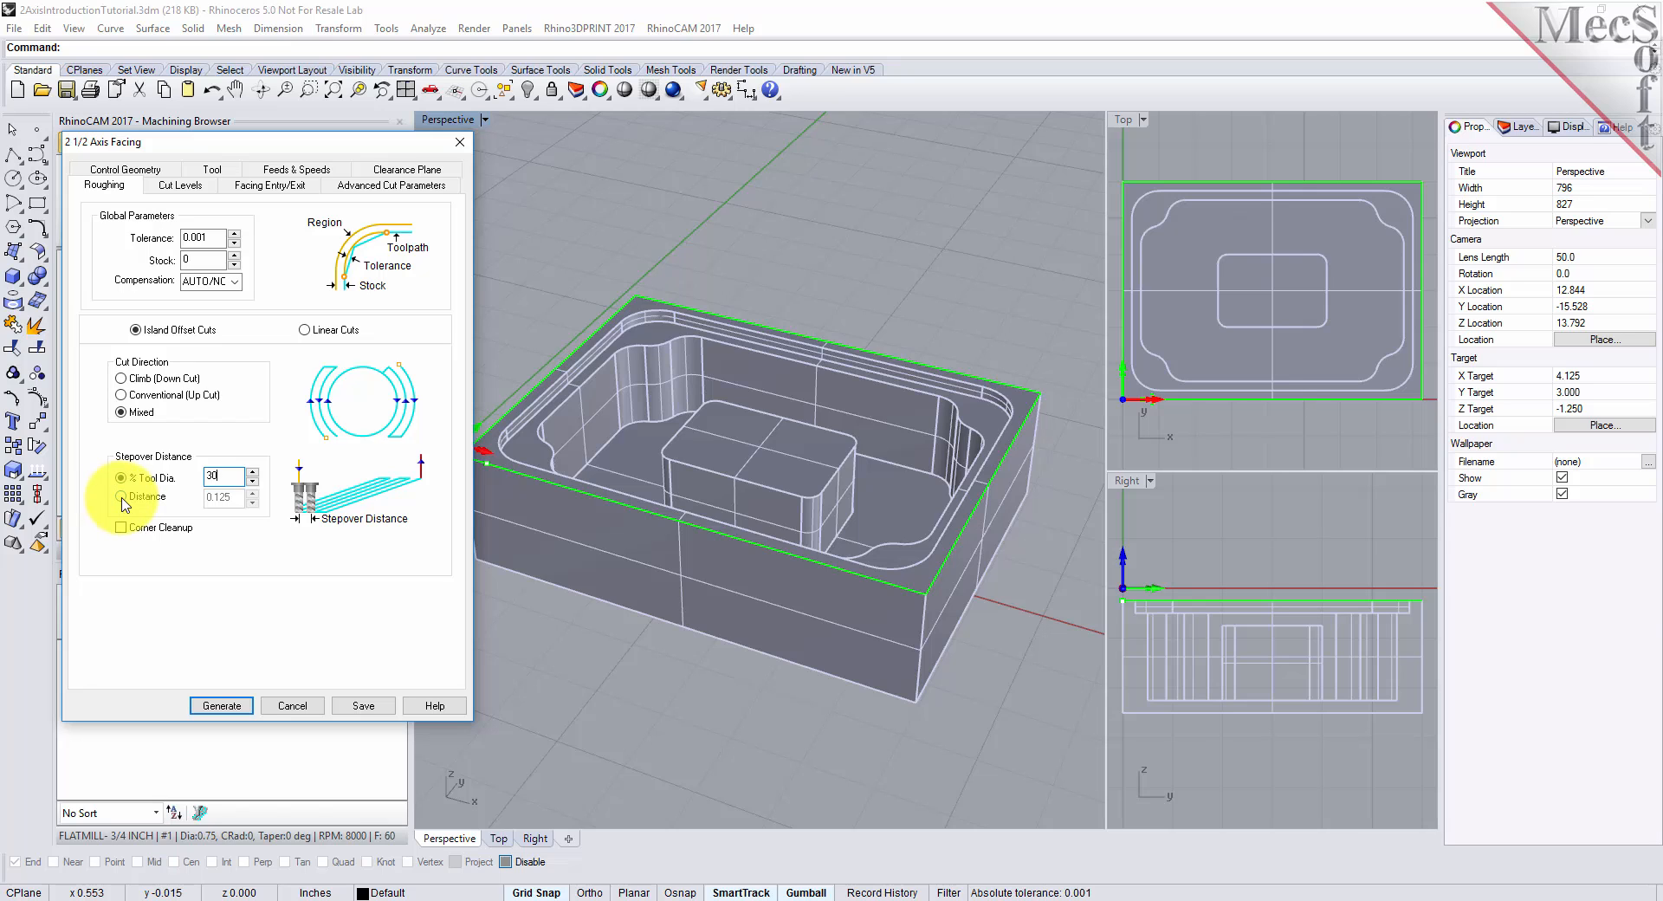
# Set the facing cut levels with the cut geometry located at the bottom and a total cut depth of 0.25
pyautogui.click(179, 185)
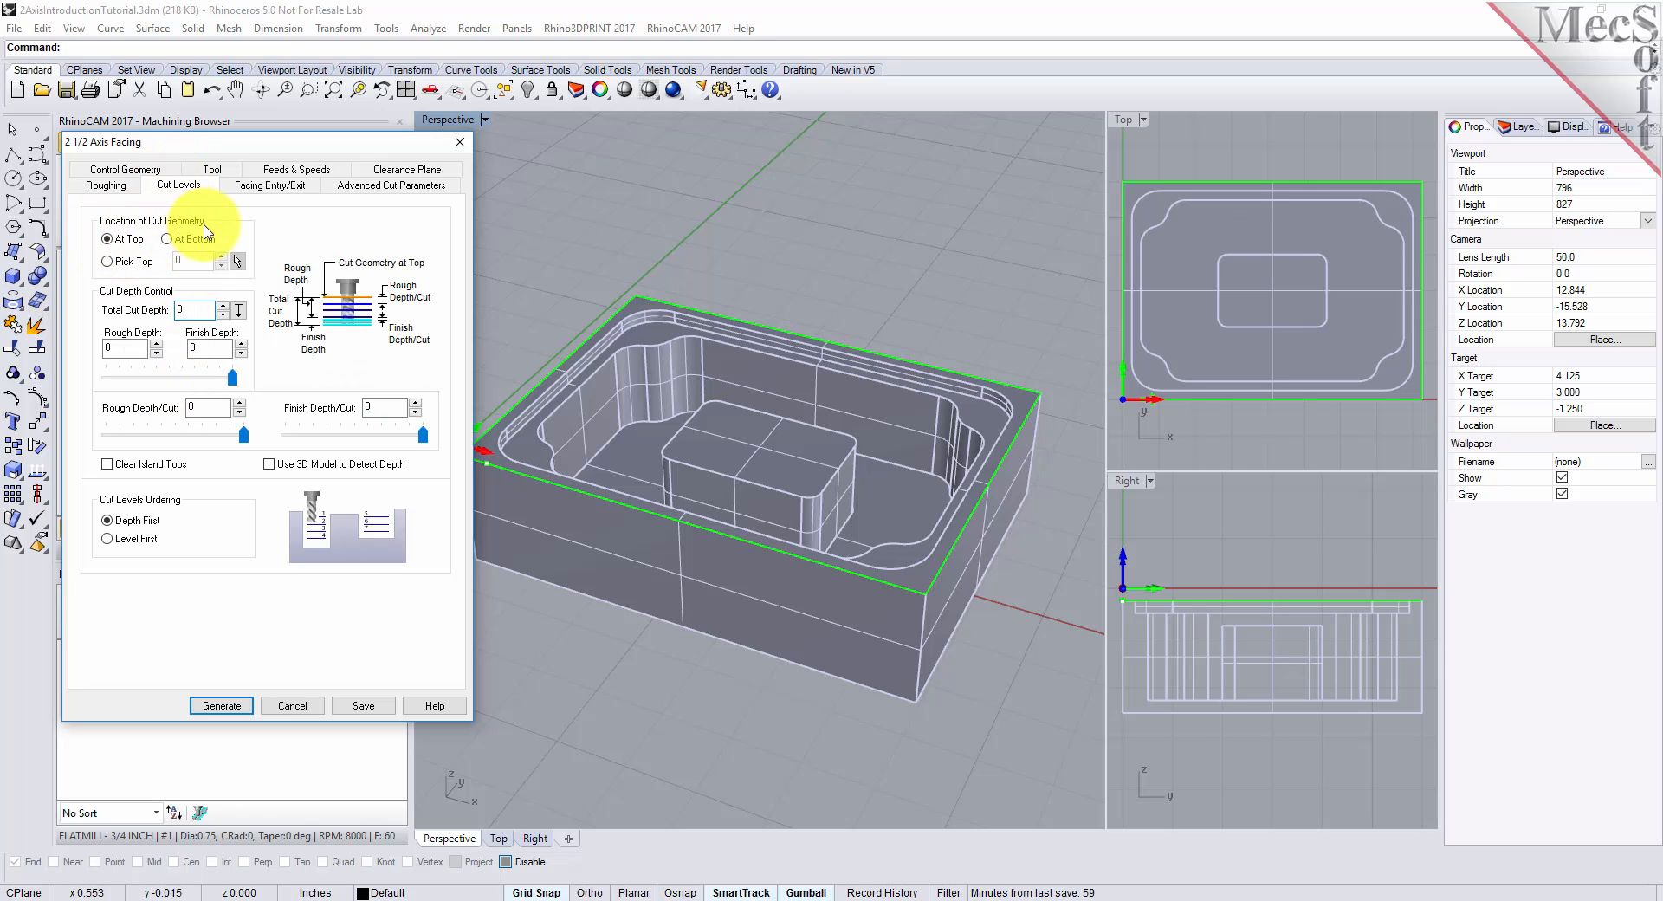
pyautogui.click(174, 242)
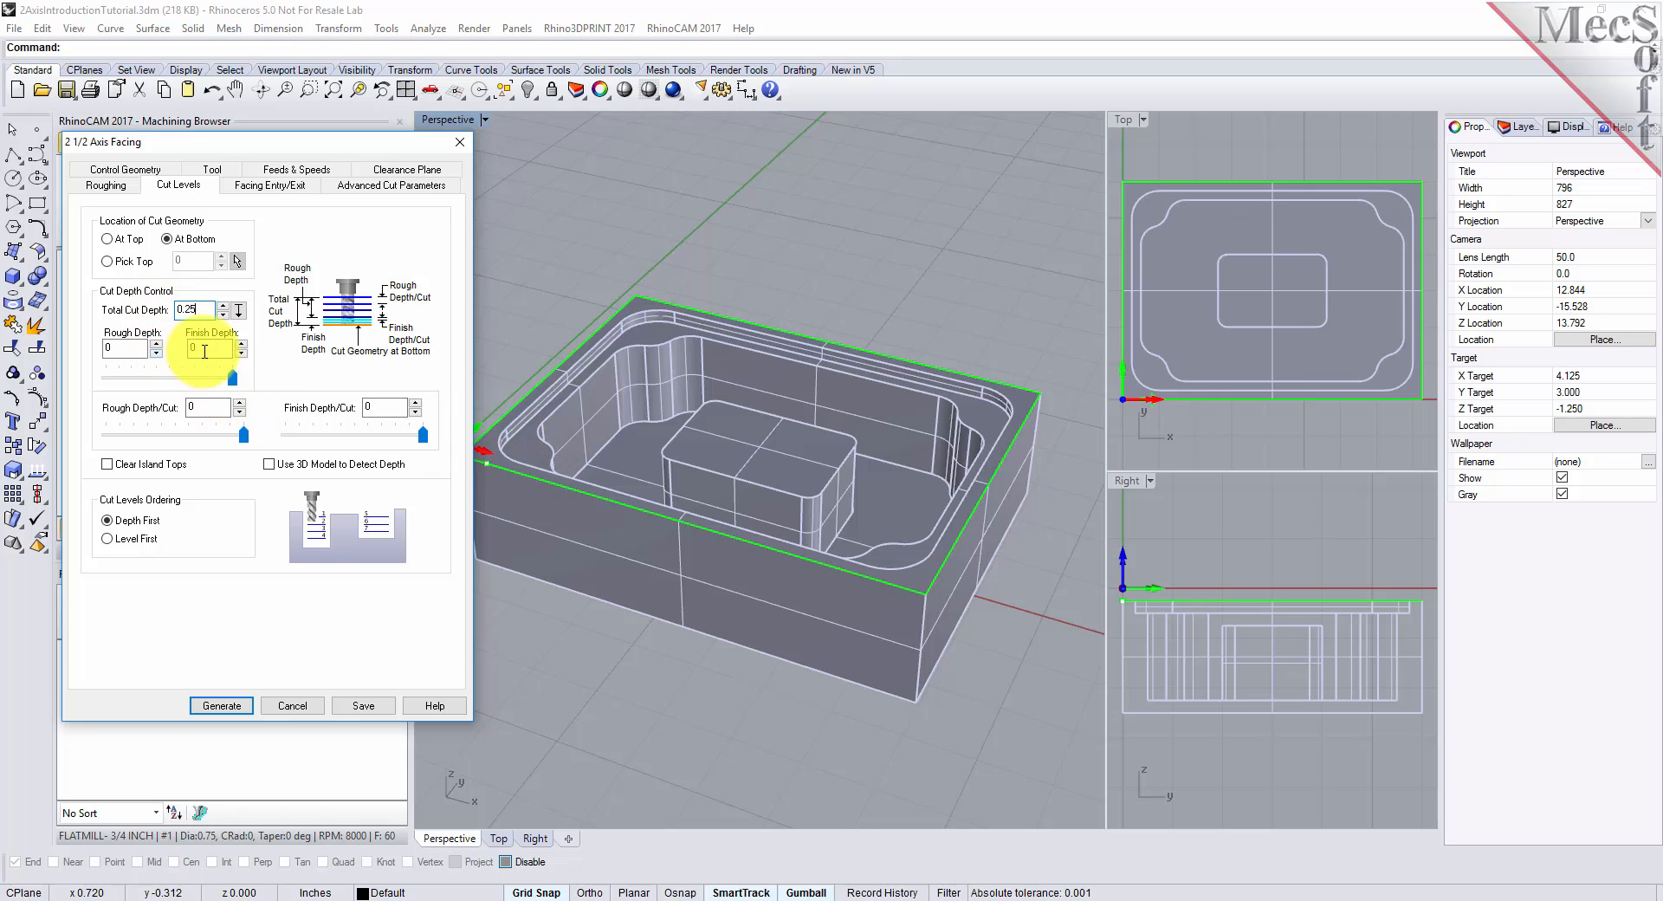
pyautogui.press('Tab')
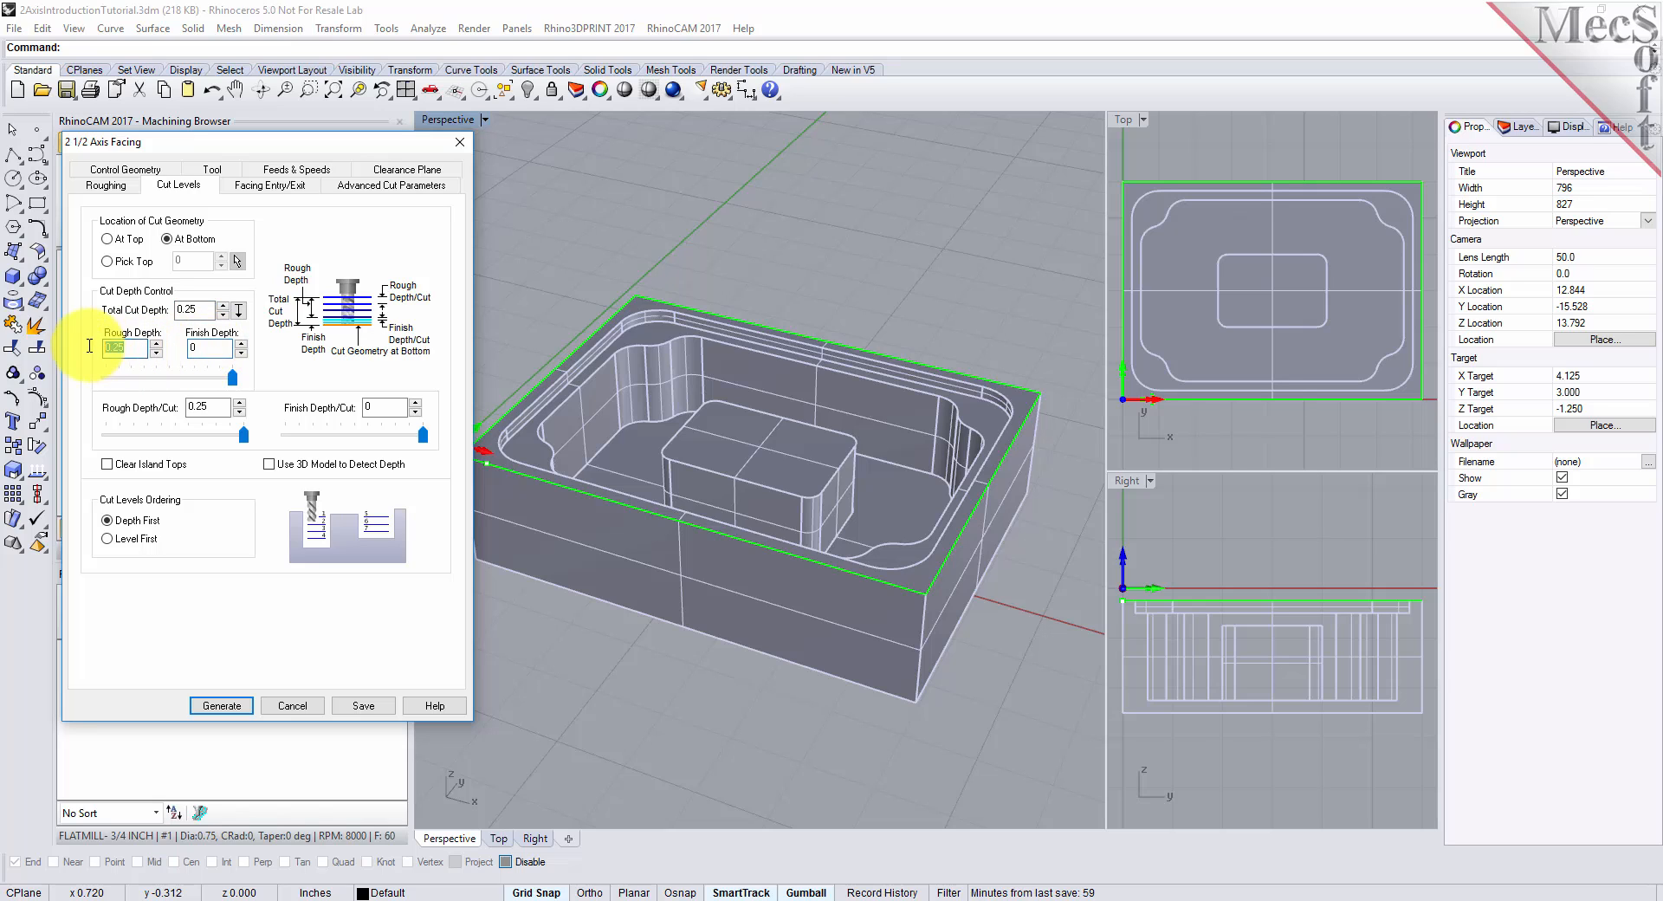
pyautogui.press('Tab')
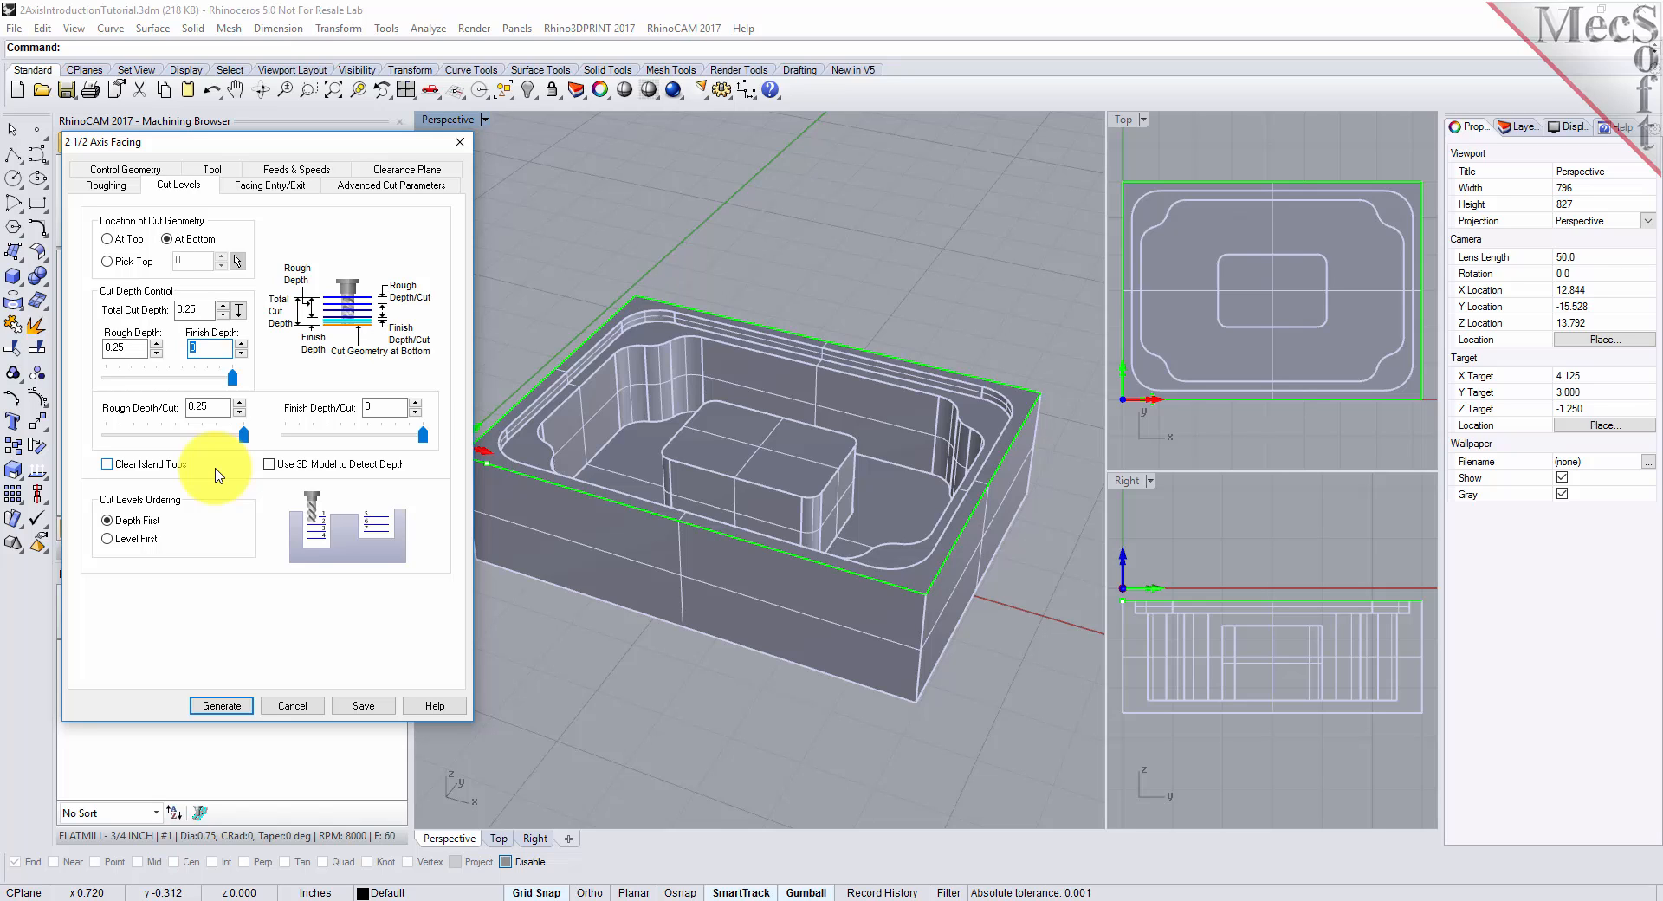
# Set the facing finish depth to 0, the rough depth per cut to 0.25 and the cut levels ordering to Depth First
pyautogui.moveTo(232, 376)
pyautogui.mouseDown()
pyautogui.moveTo(132, 383)
pyautogui.moveTo(169, 397)
pyautogui.moveTo(237, 383)
pyautogui.mouseUp()
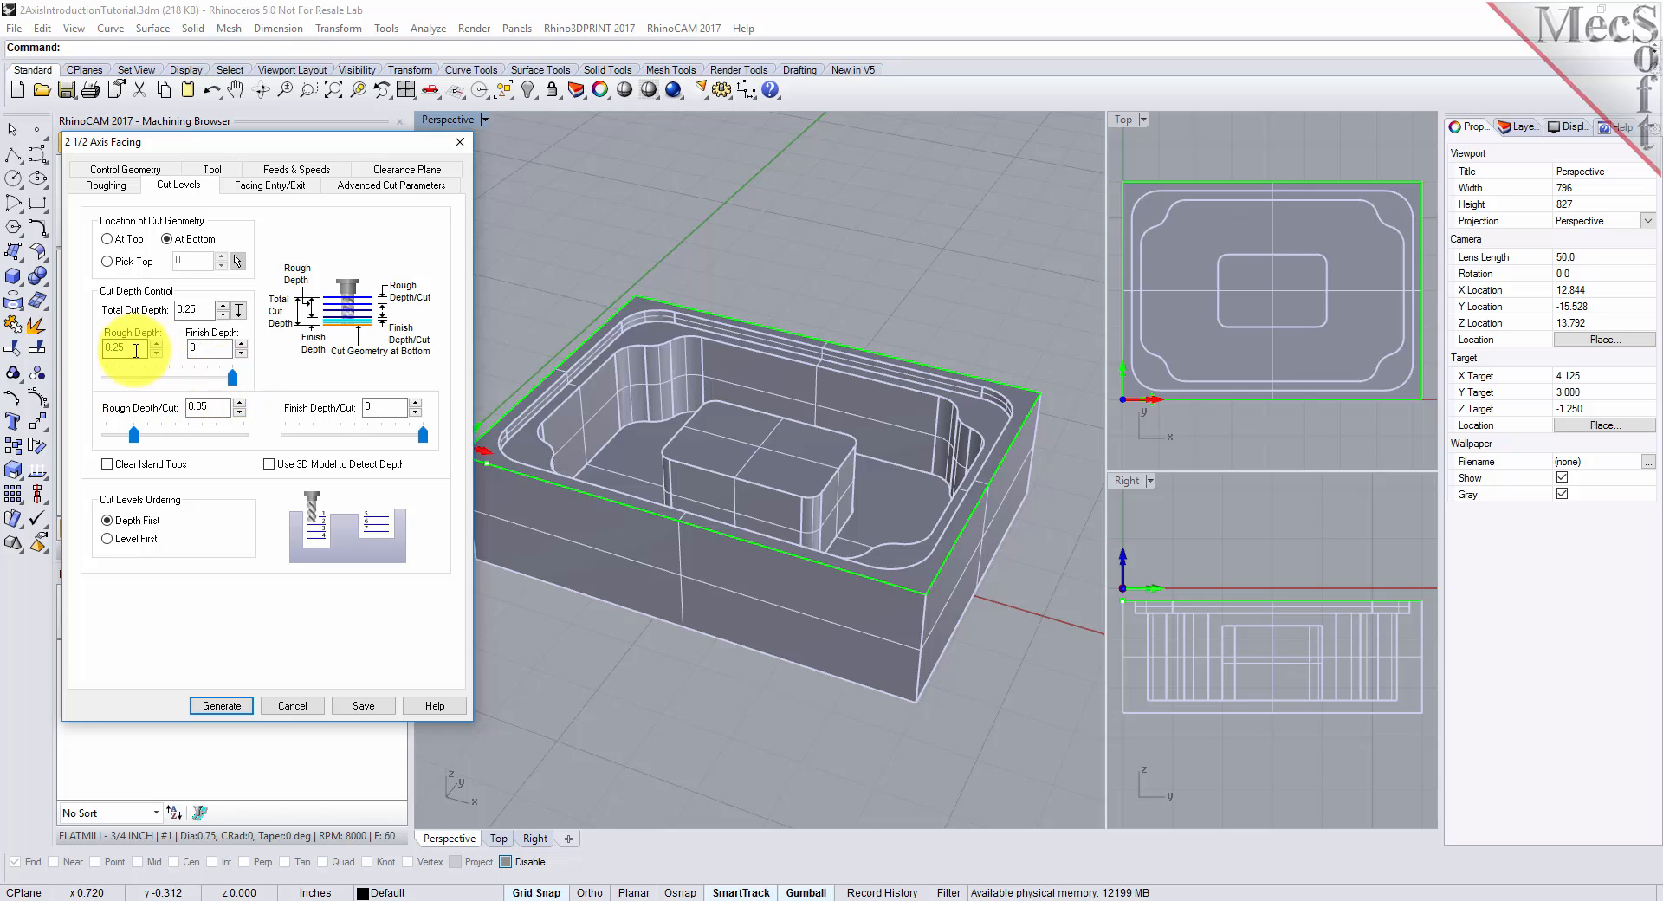
pyautogui.click(188, 310)
pyautogui.click(130, 349)
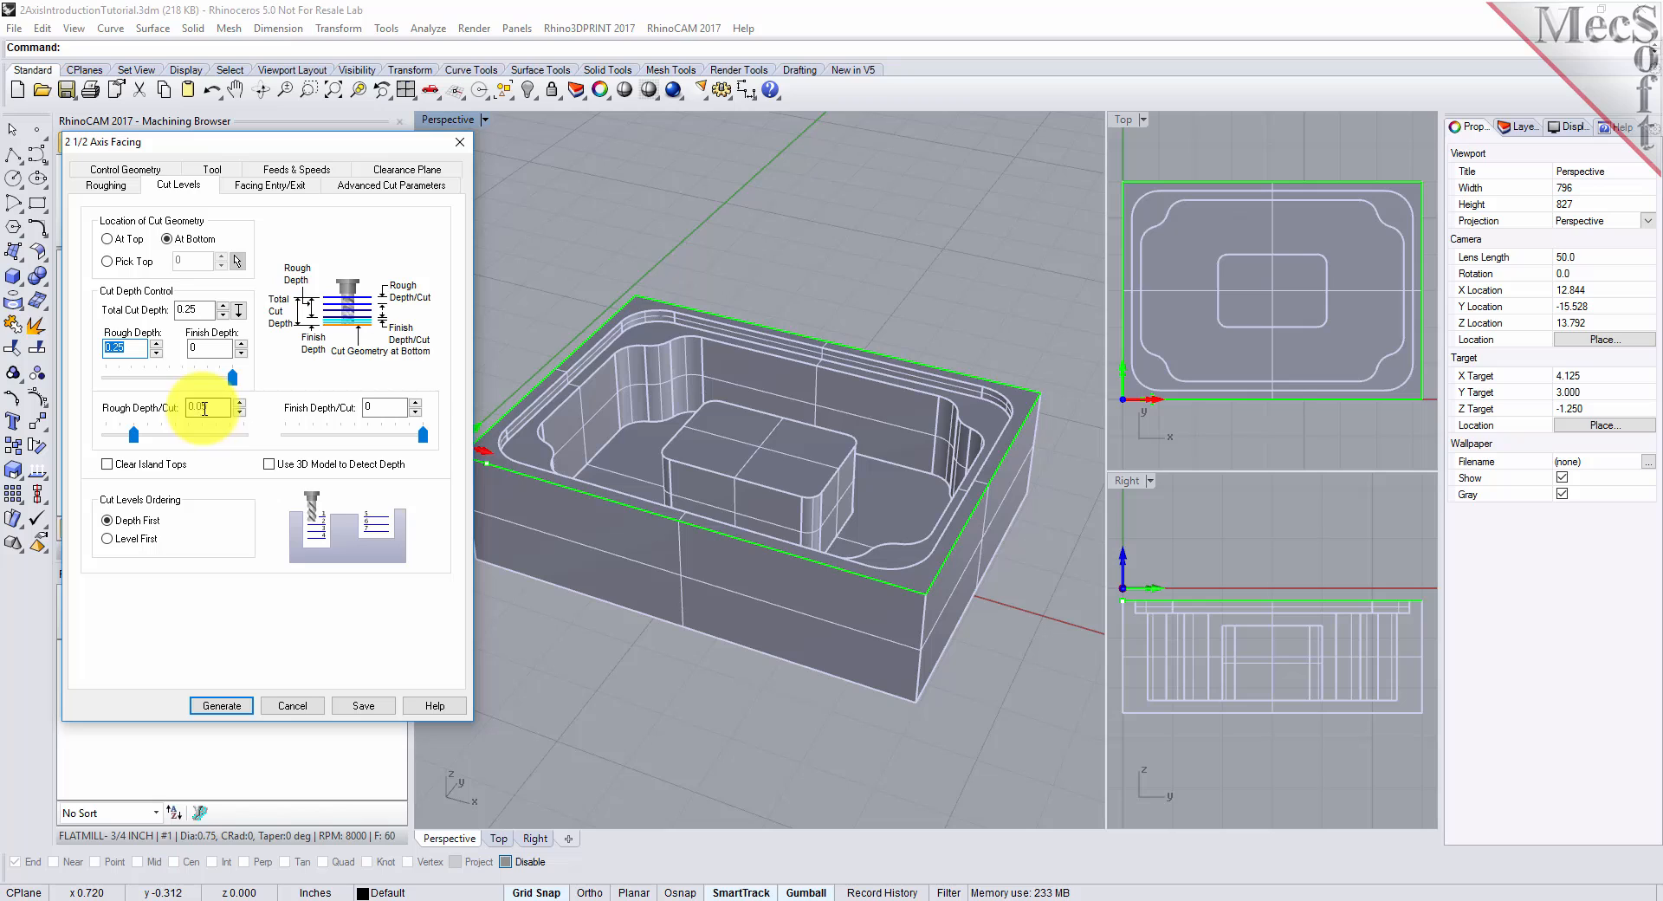
pyautogui.moveTo(133, 433); pyautogui.dragTo(246, 438)
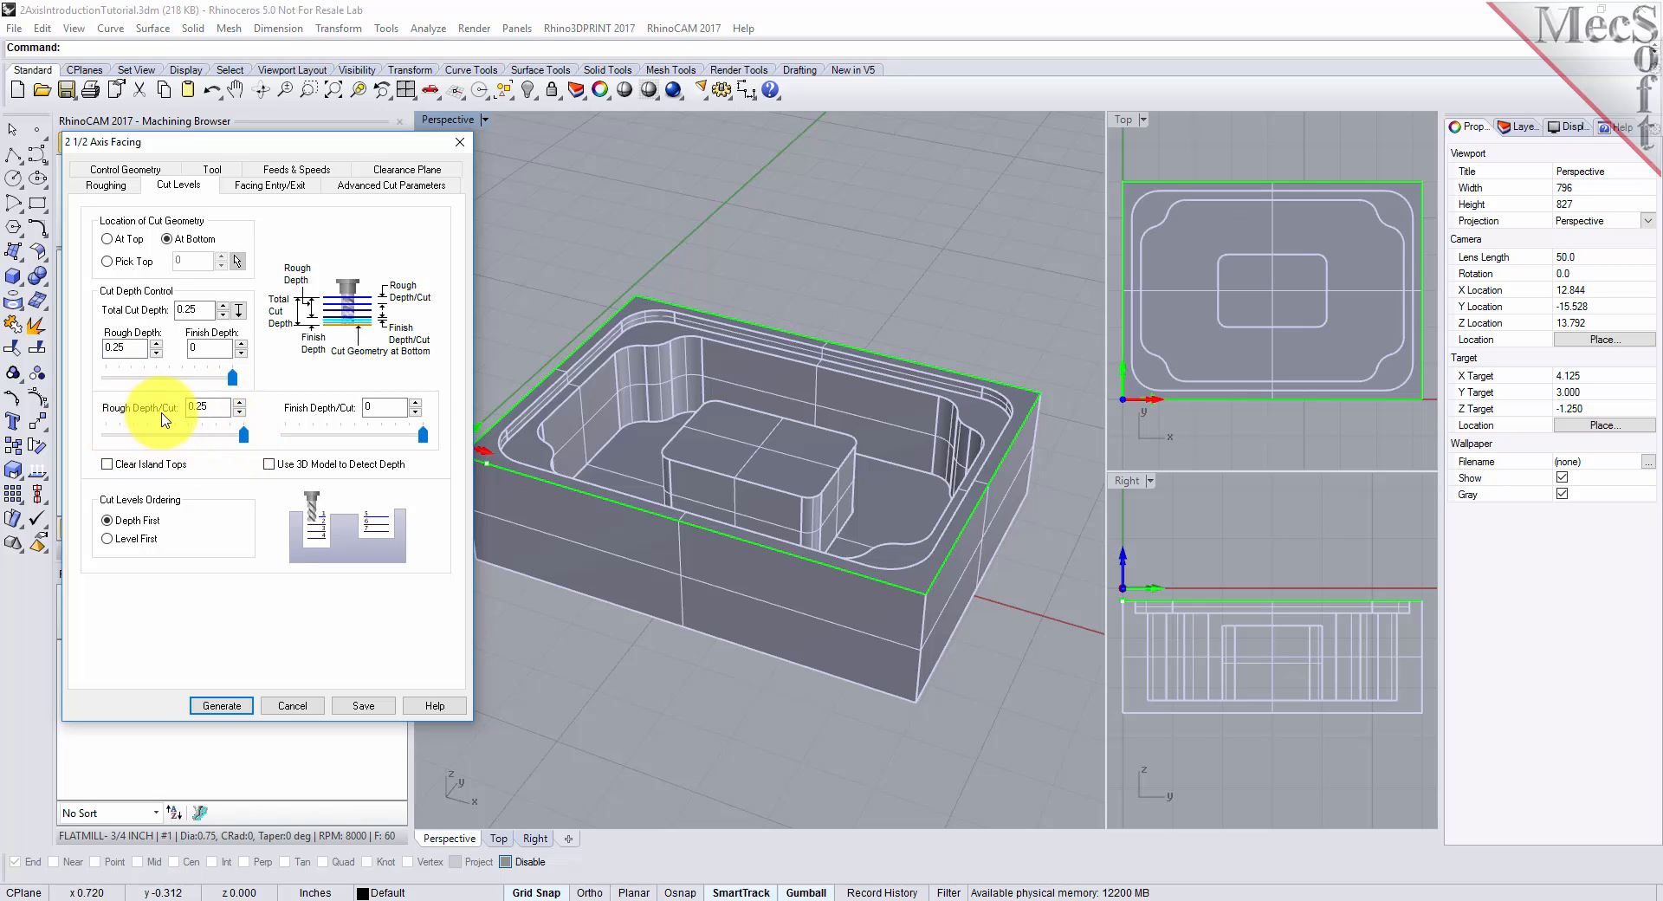
pyautogui.doubleClick(385, 407)
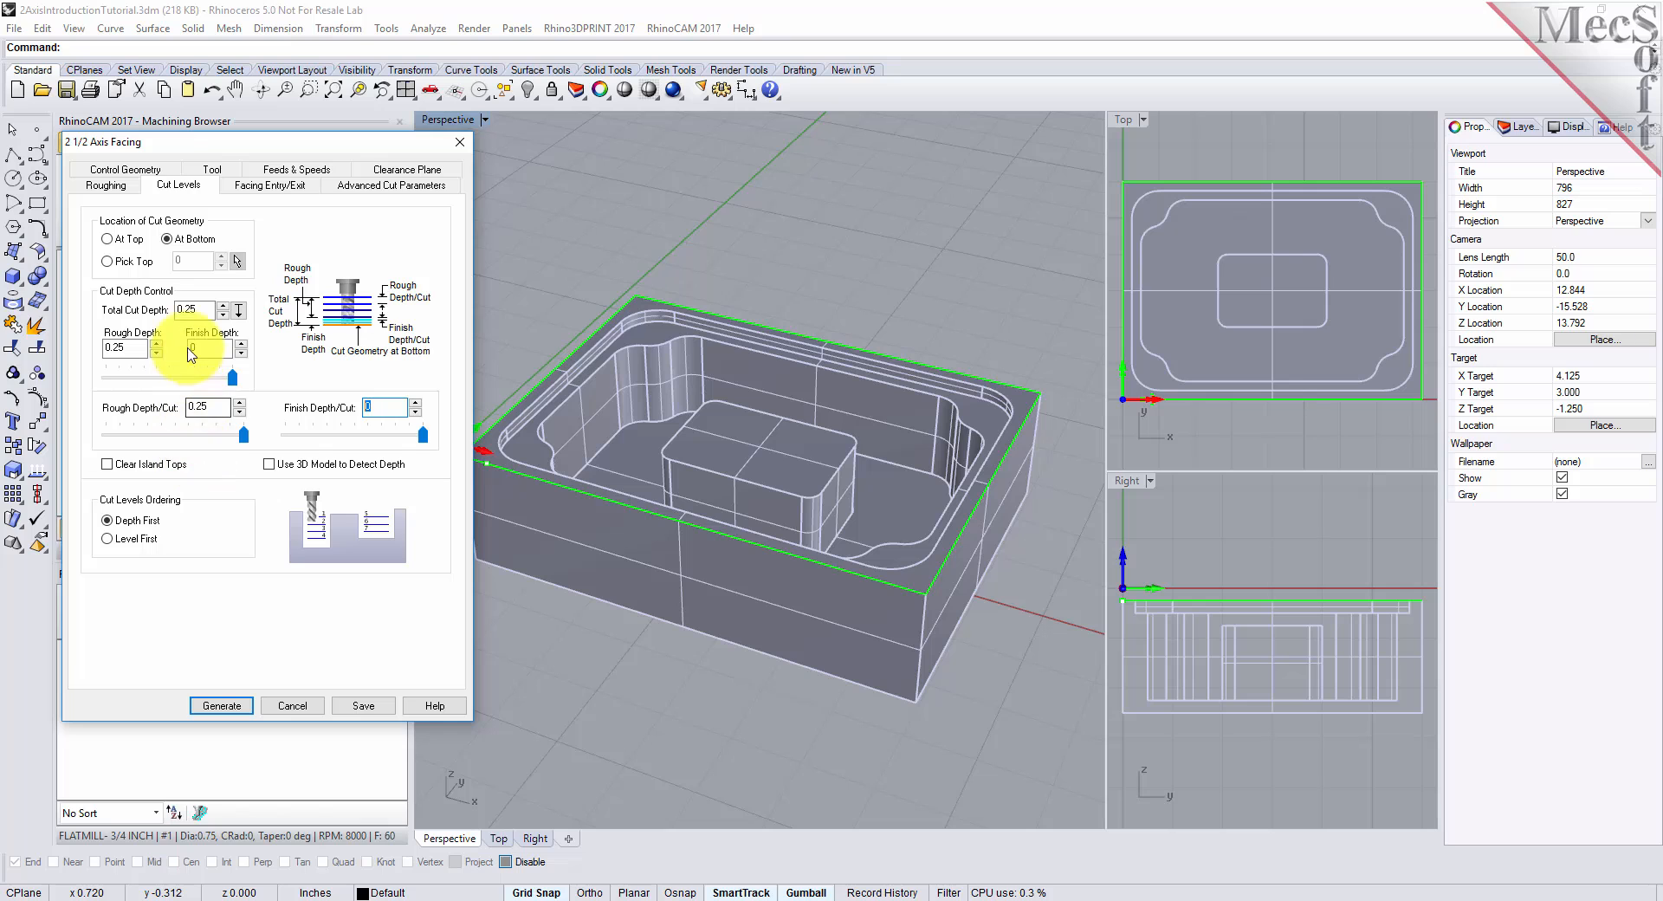
pyautogui.moveTo(206, 310); pyautogui.dragTo(145, 311)
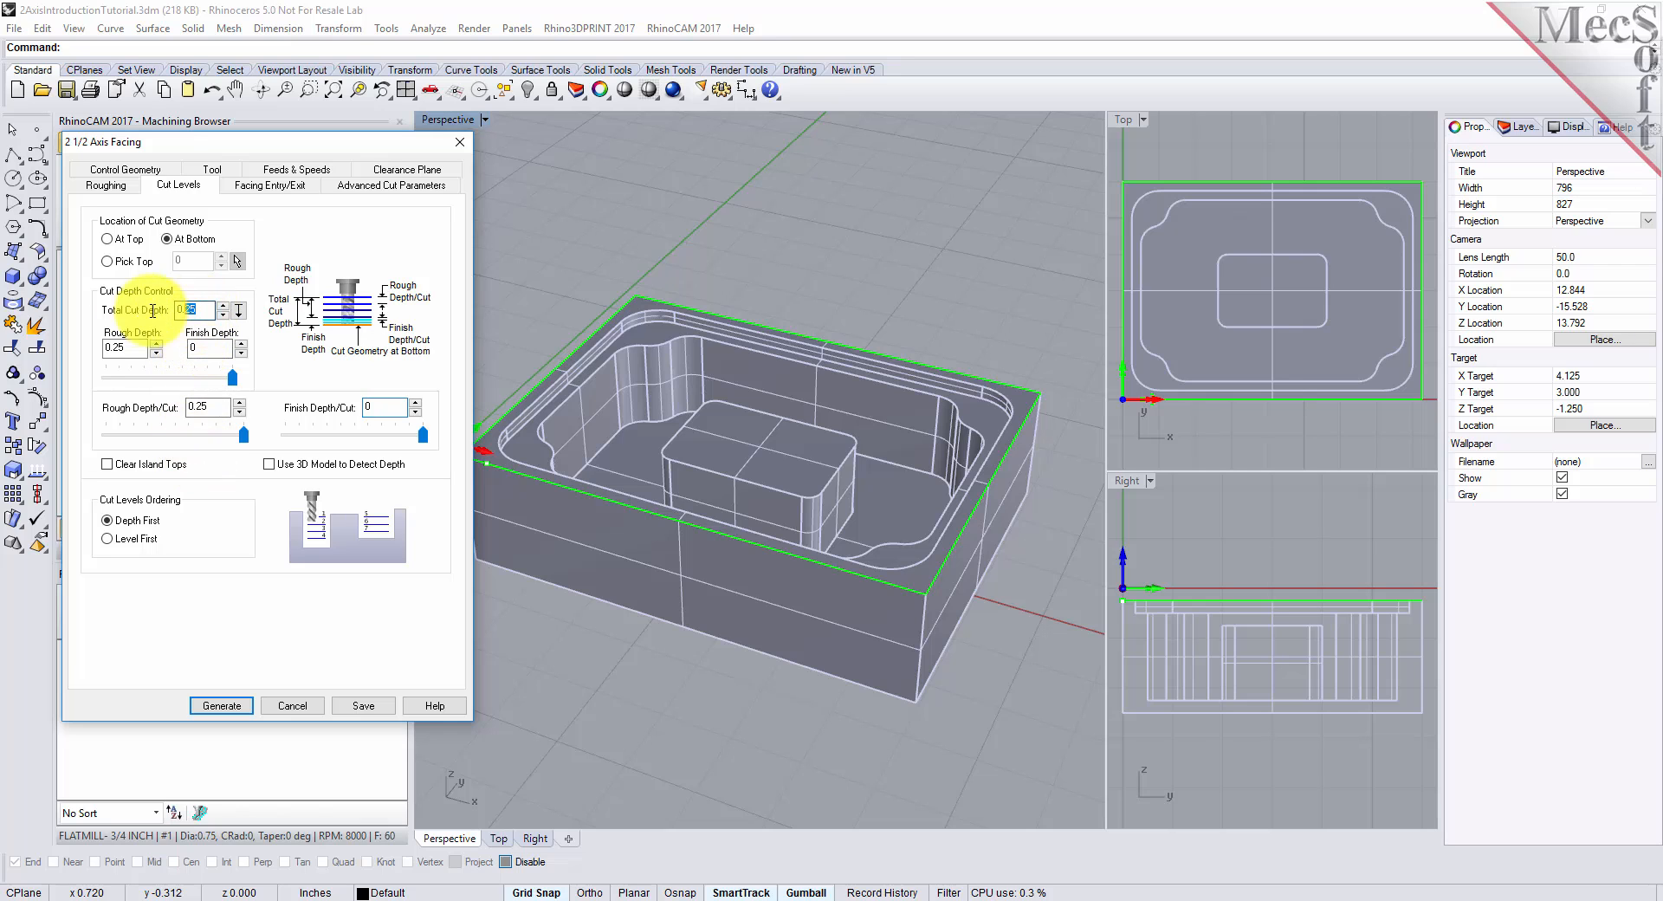
pyautogui.moveTo(227, 408); pyautogui.dragTo(146, 408)
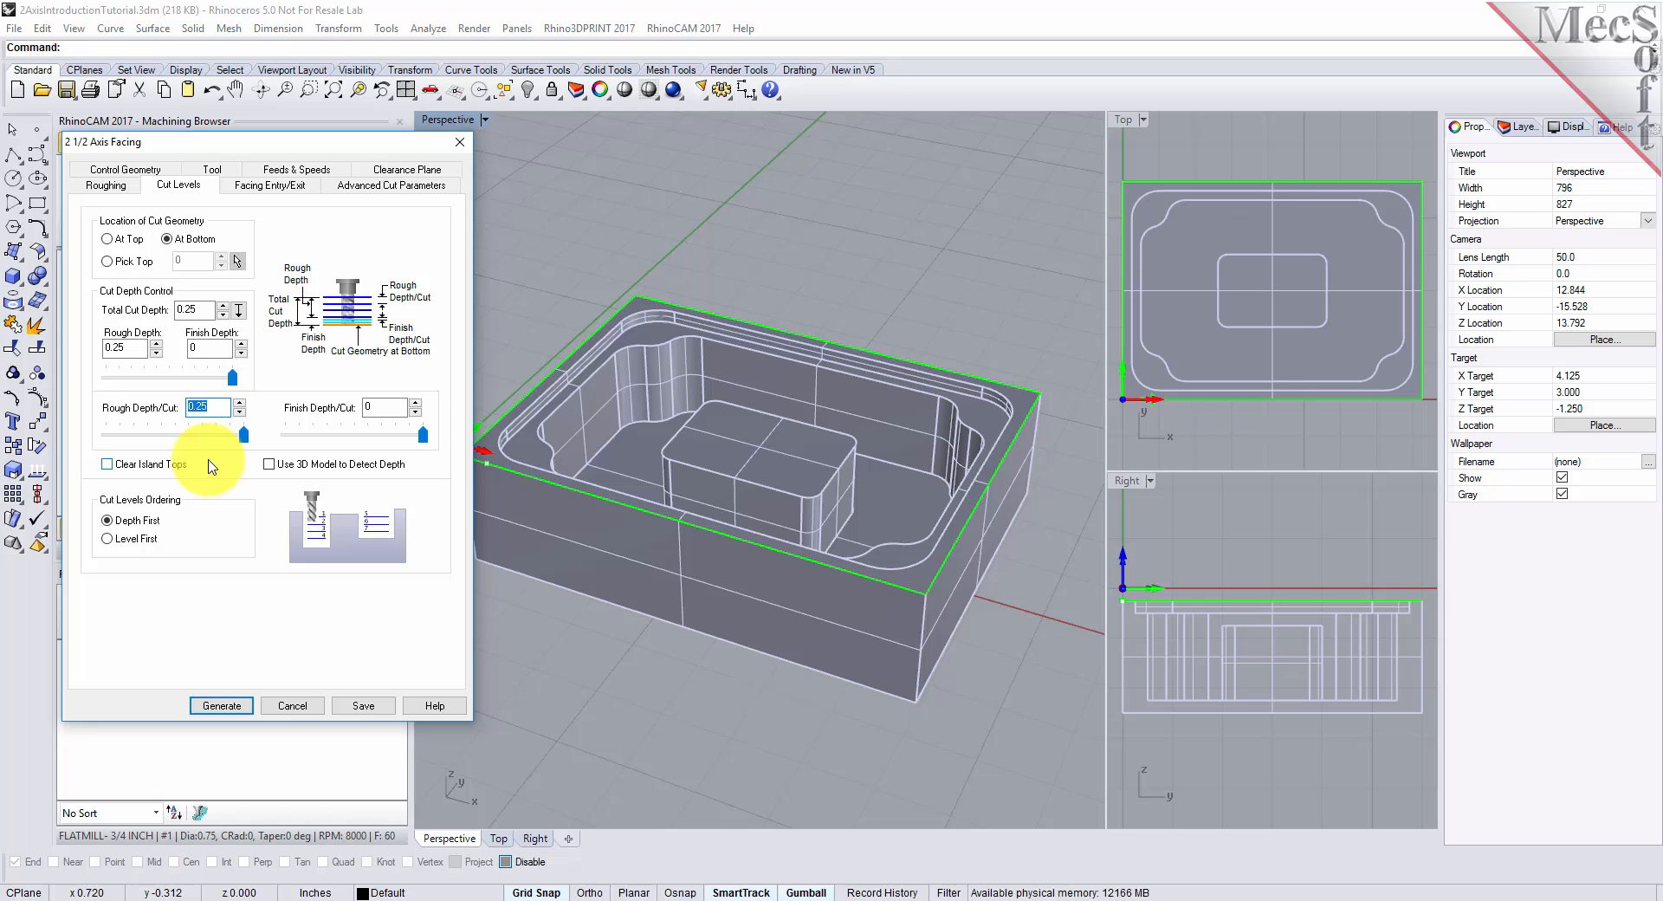
pyautogui.click(119, 523)
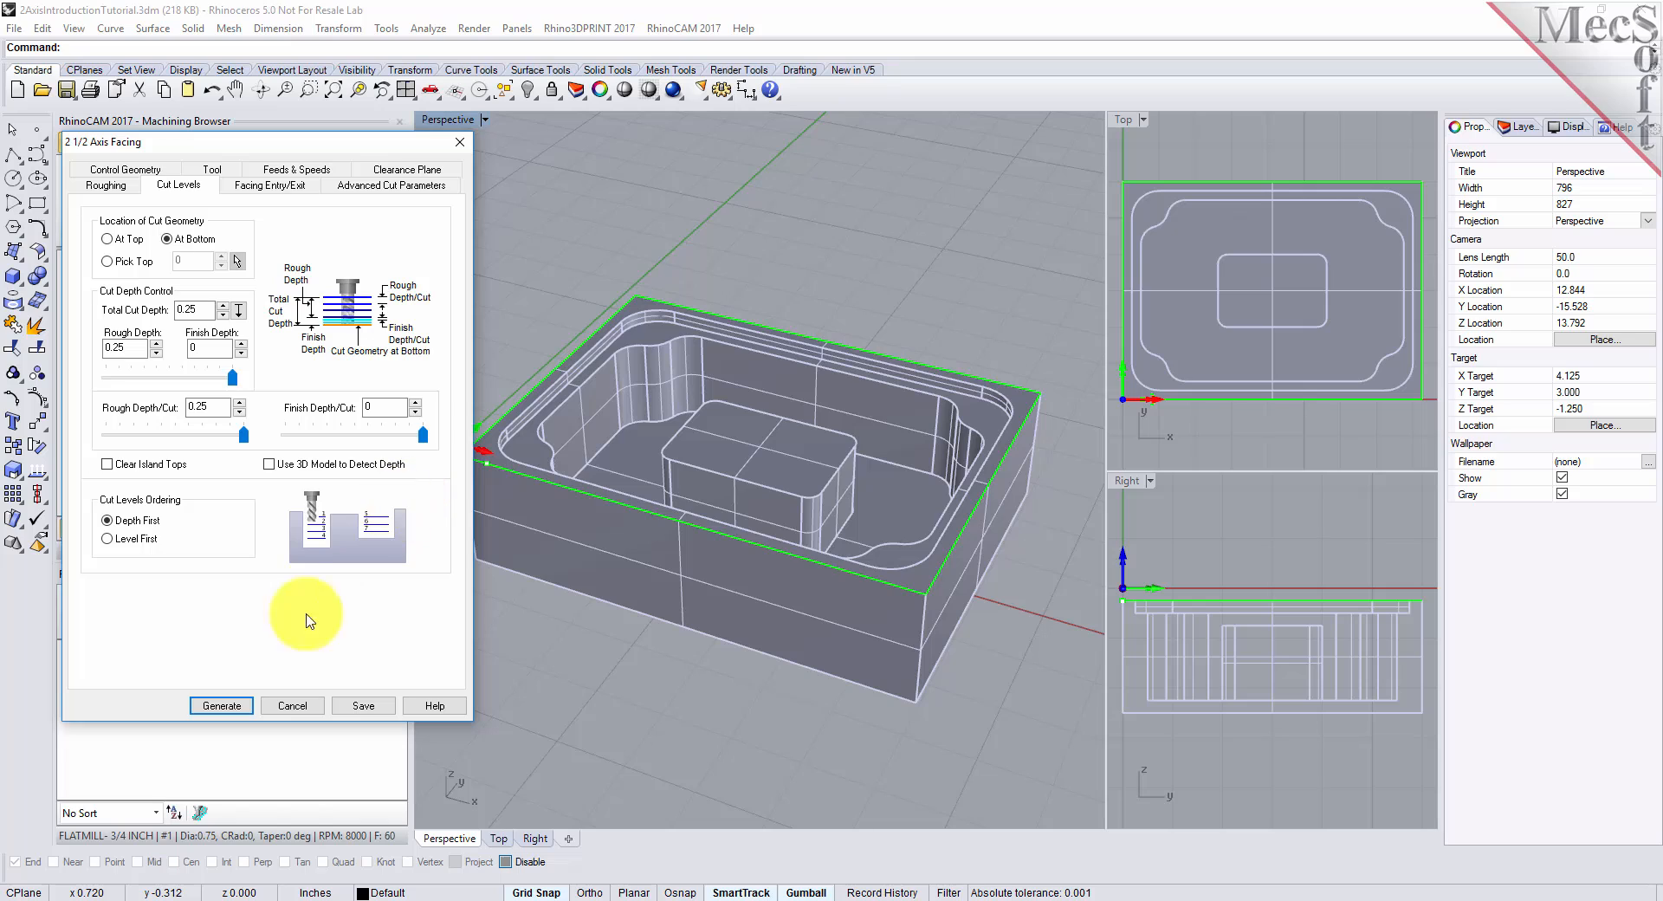
# Generate the 2 1/2 Axis Facing toolpath and toggle its display to examine it against the part
pyautogui.click(222, 705)
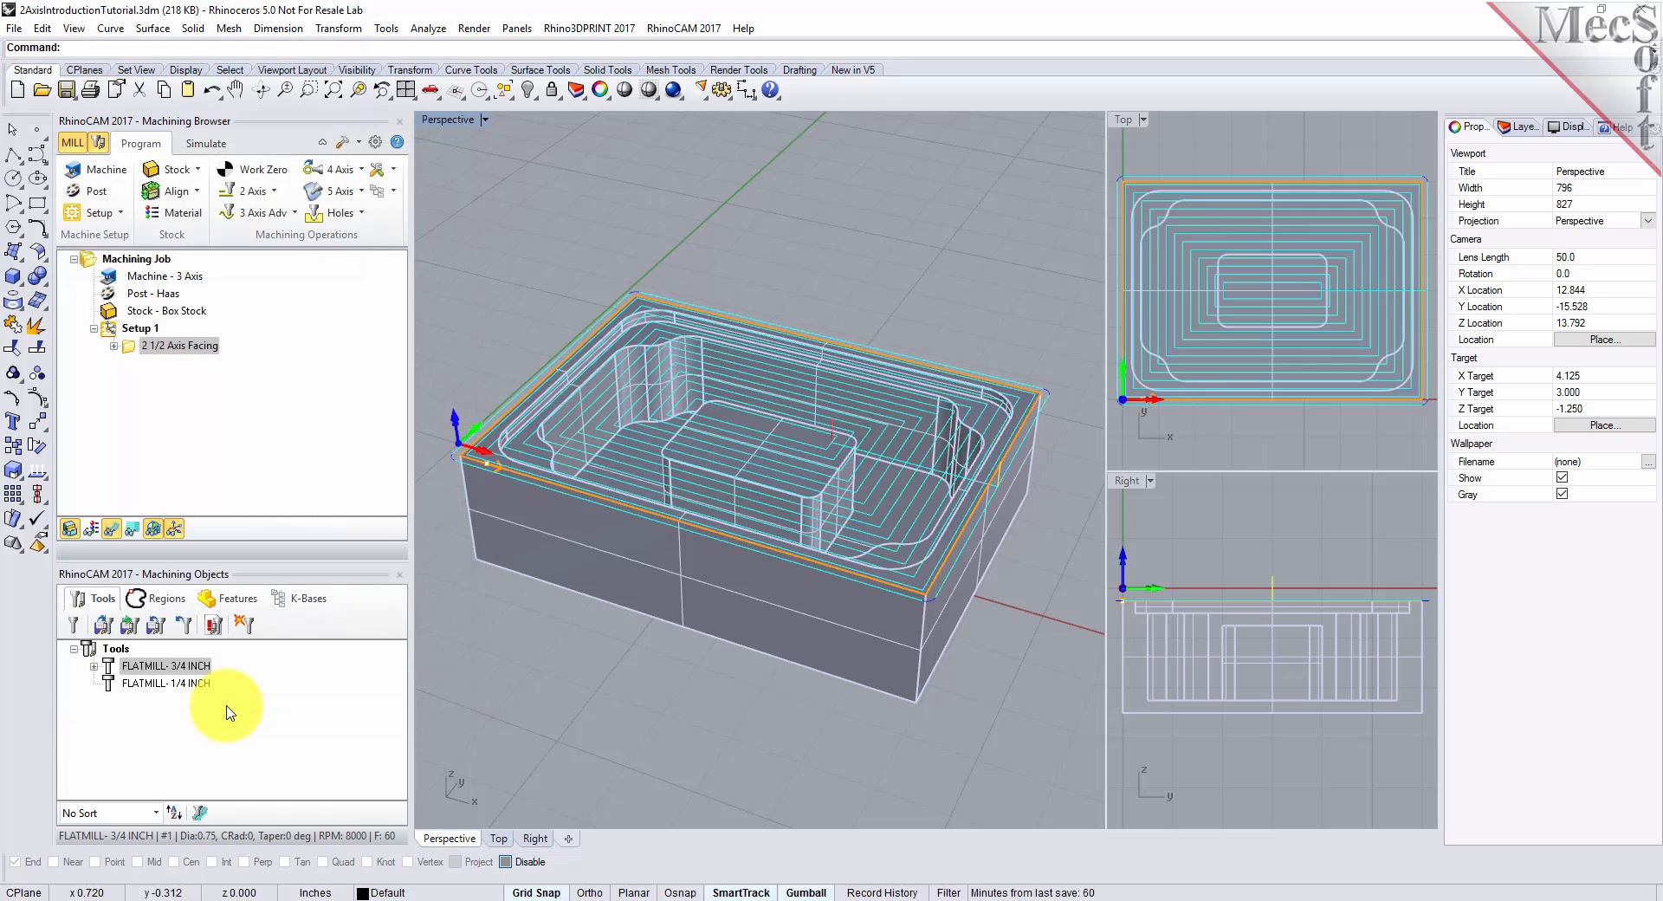
pyautogui.moveTo(778, 665)
pyautogui.mouseDown(button='right')
pyautogui.moveTo(726, 684)
pyautogui.moveTo(727, 738)
pyautogui.moveTo(731, 716)
pyautogui.moveTo(769, 771)
pyautogui.moveTo(789, 649)
pyautogui.mouseUp(button='right')
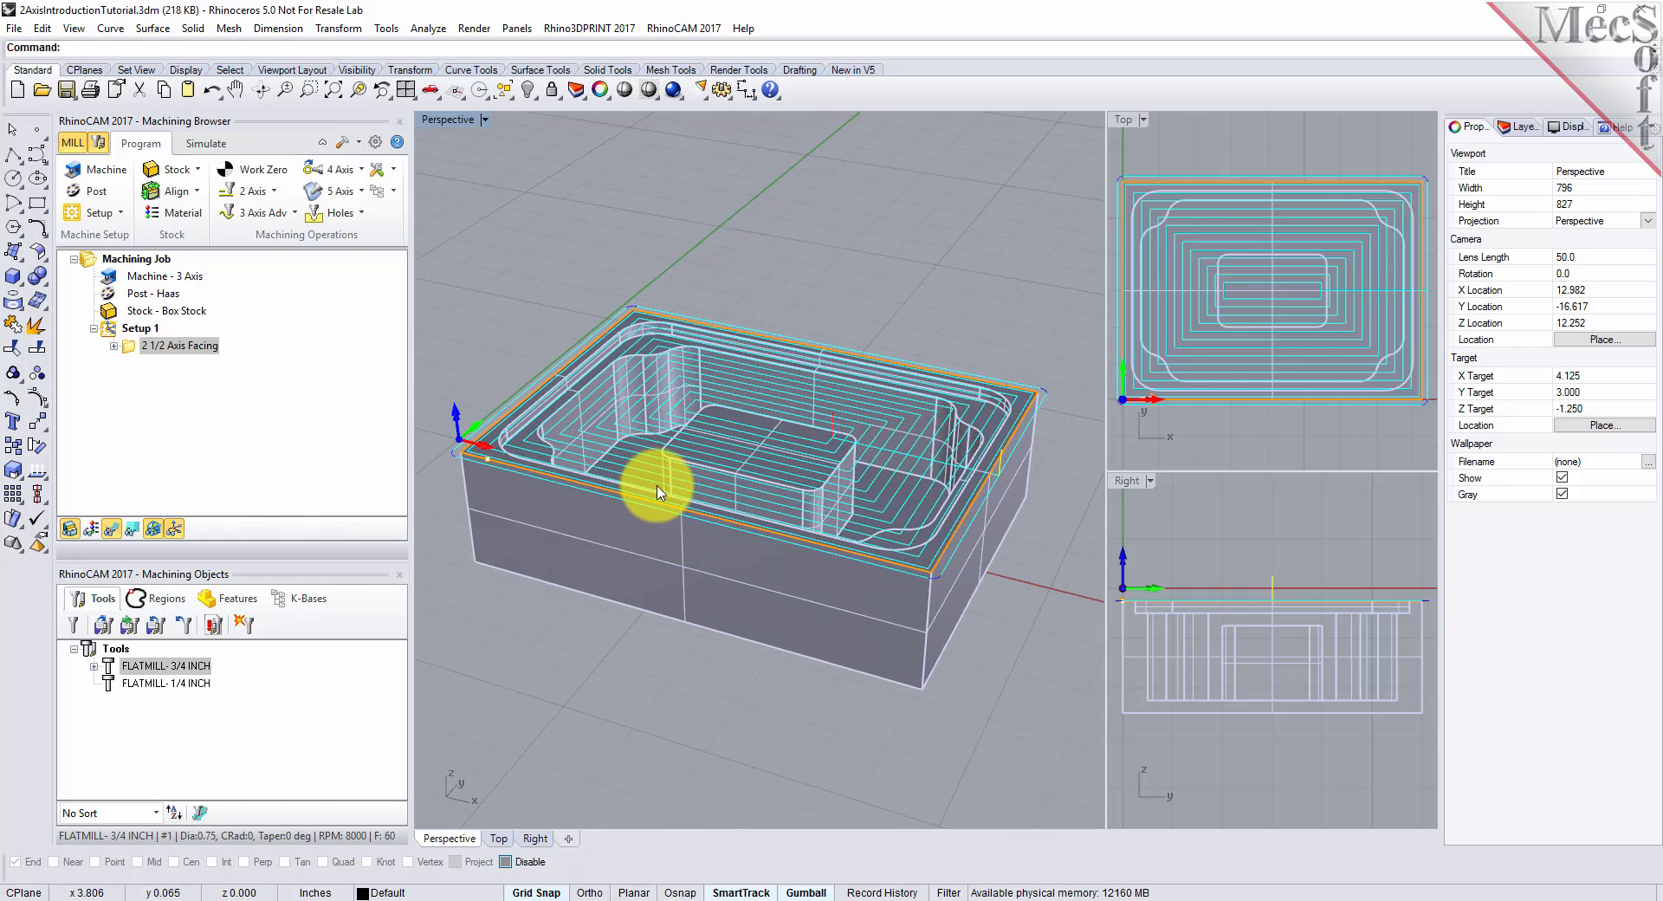
pyautogui.click(113, 531)
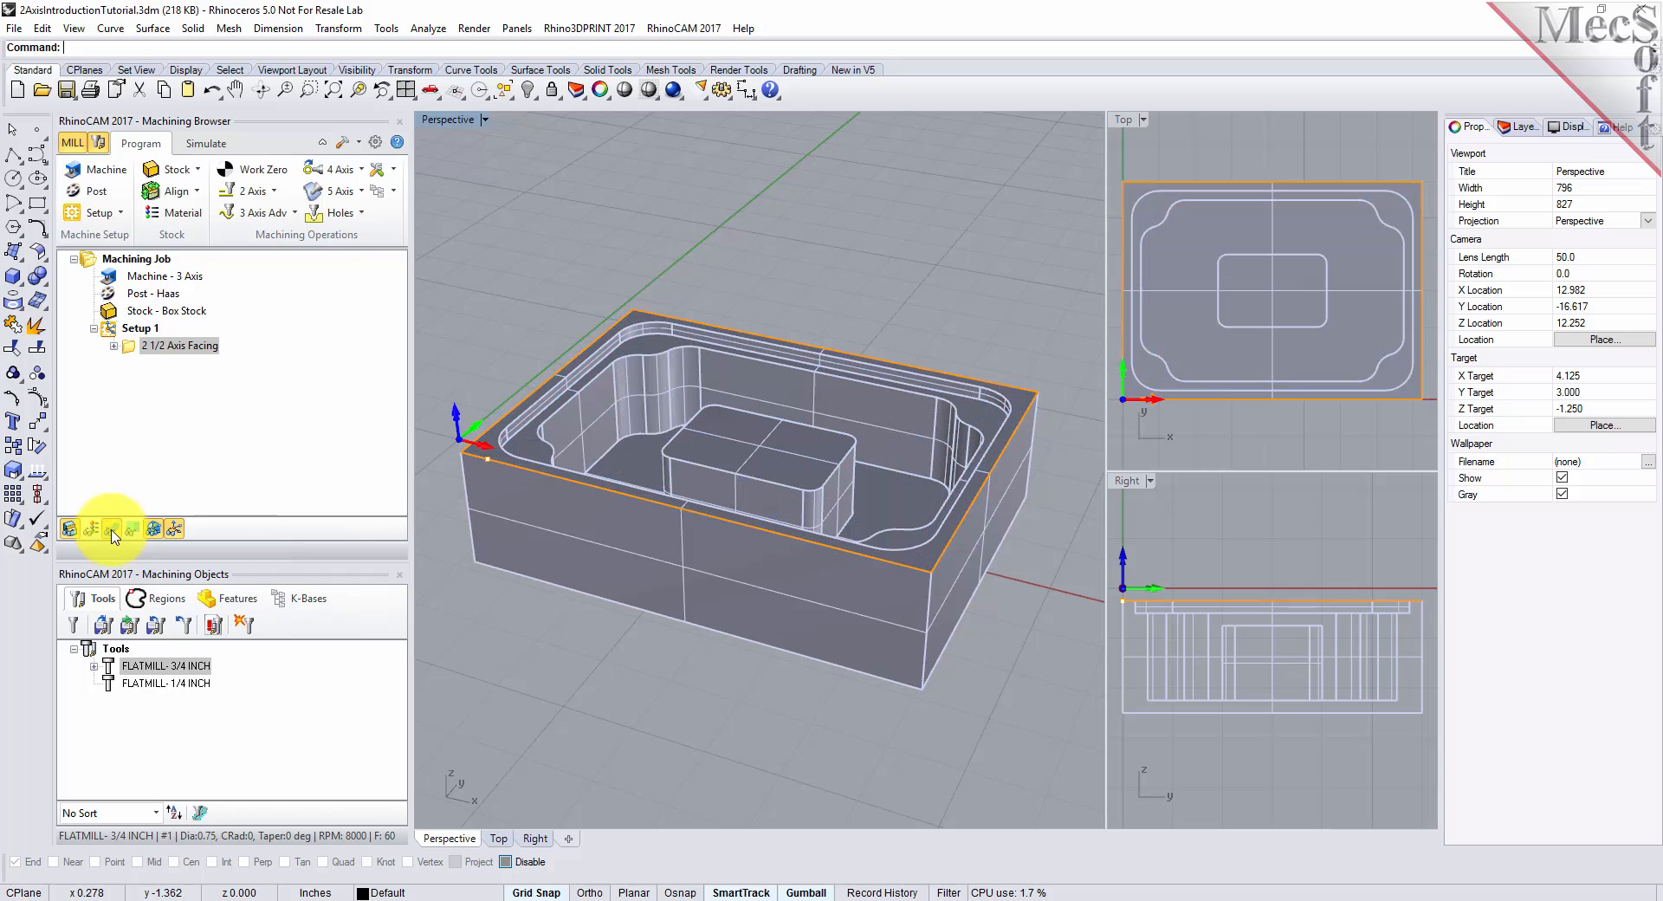
pyautogui.click(112, 530)
pyautogui.click(111, 530)
pyautogui.click(111, 530)
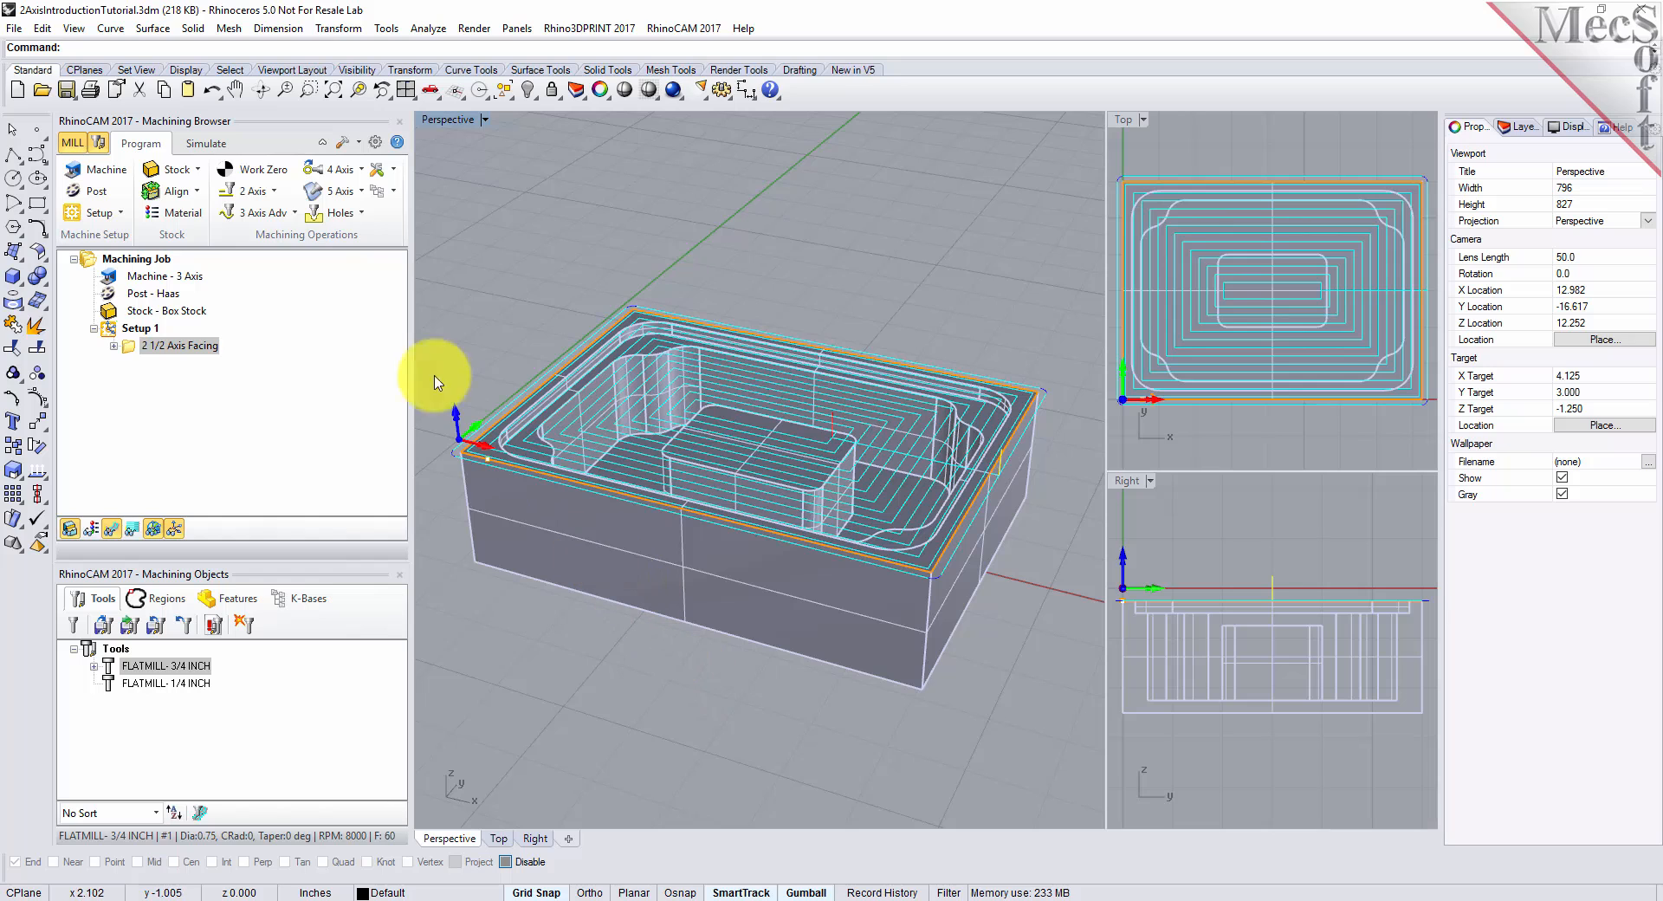
# Switch to simulation mode and toggle the visibility of the part model
pyautogui.click(206, 143)
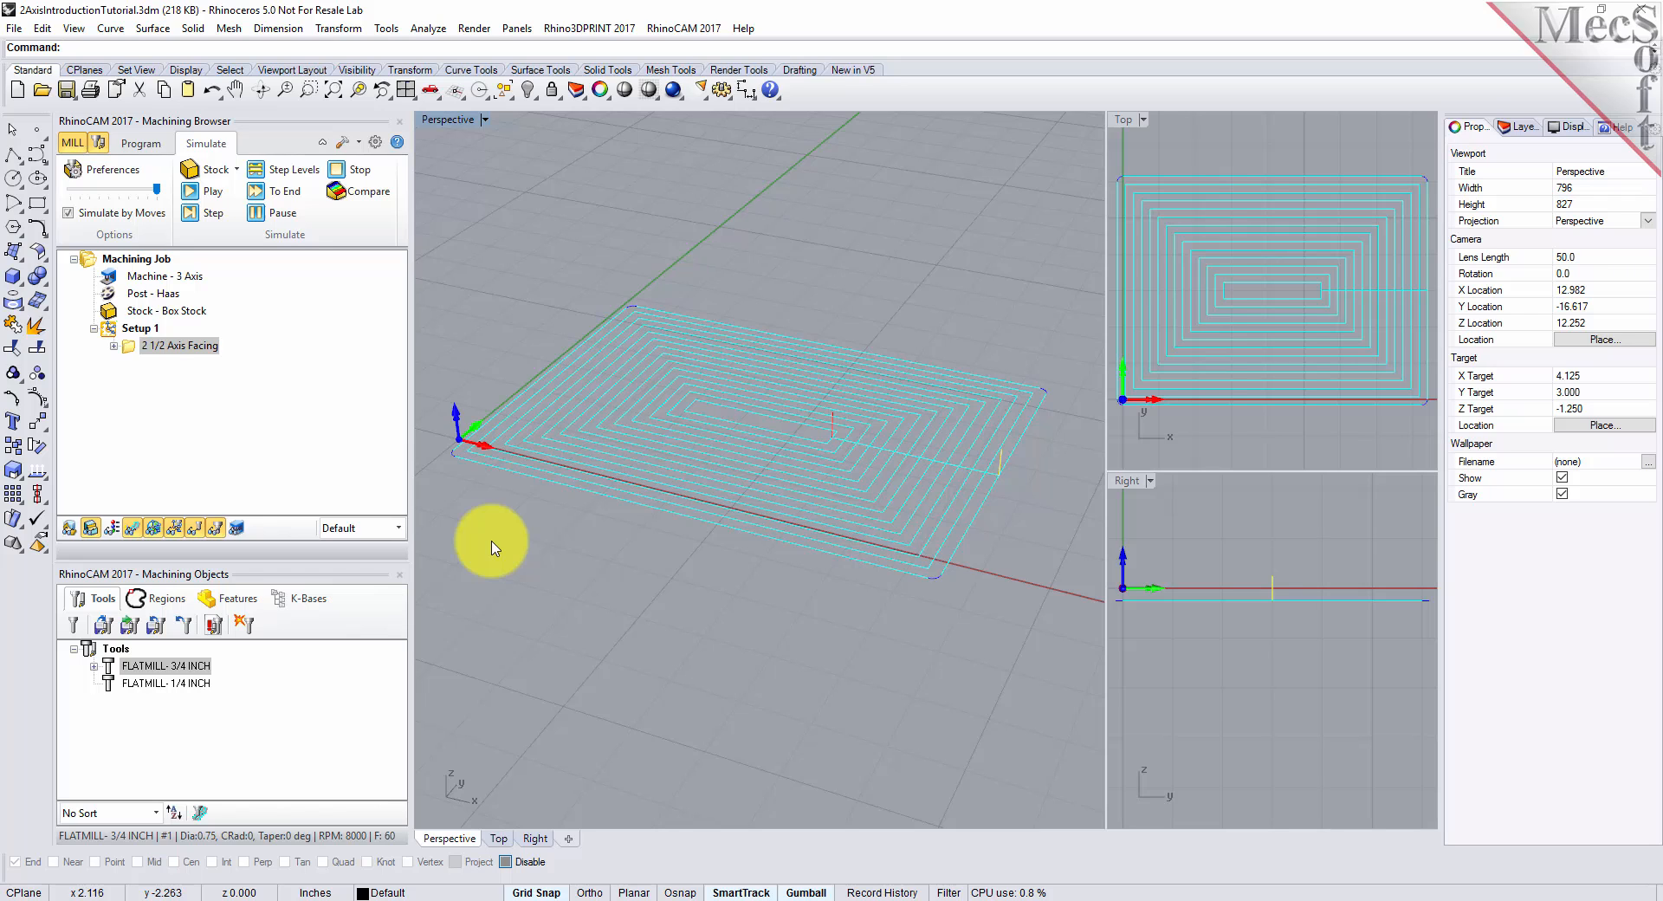
pyautogui.click(69, 528)
pyautogui.click(70, 530)
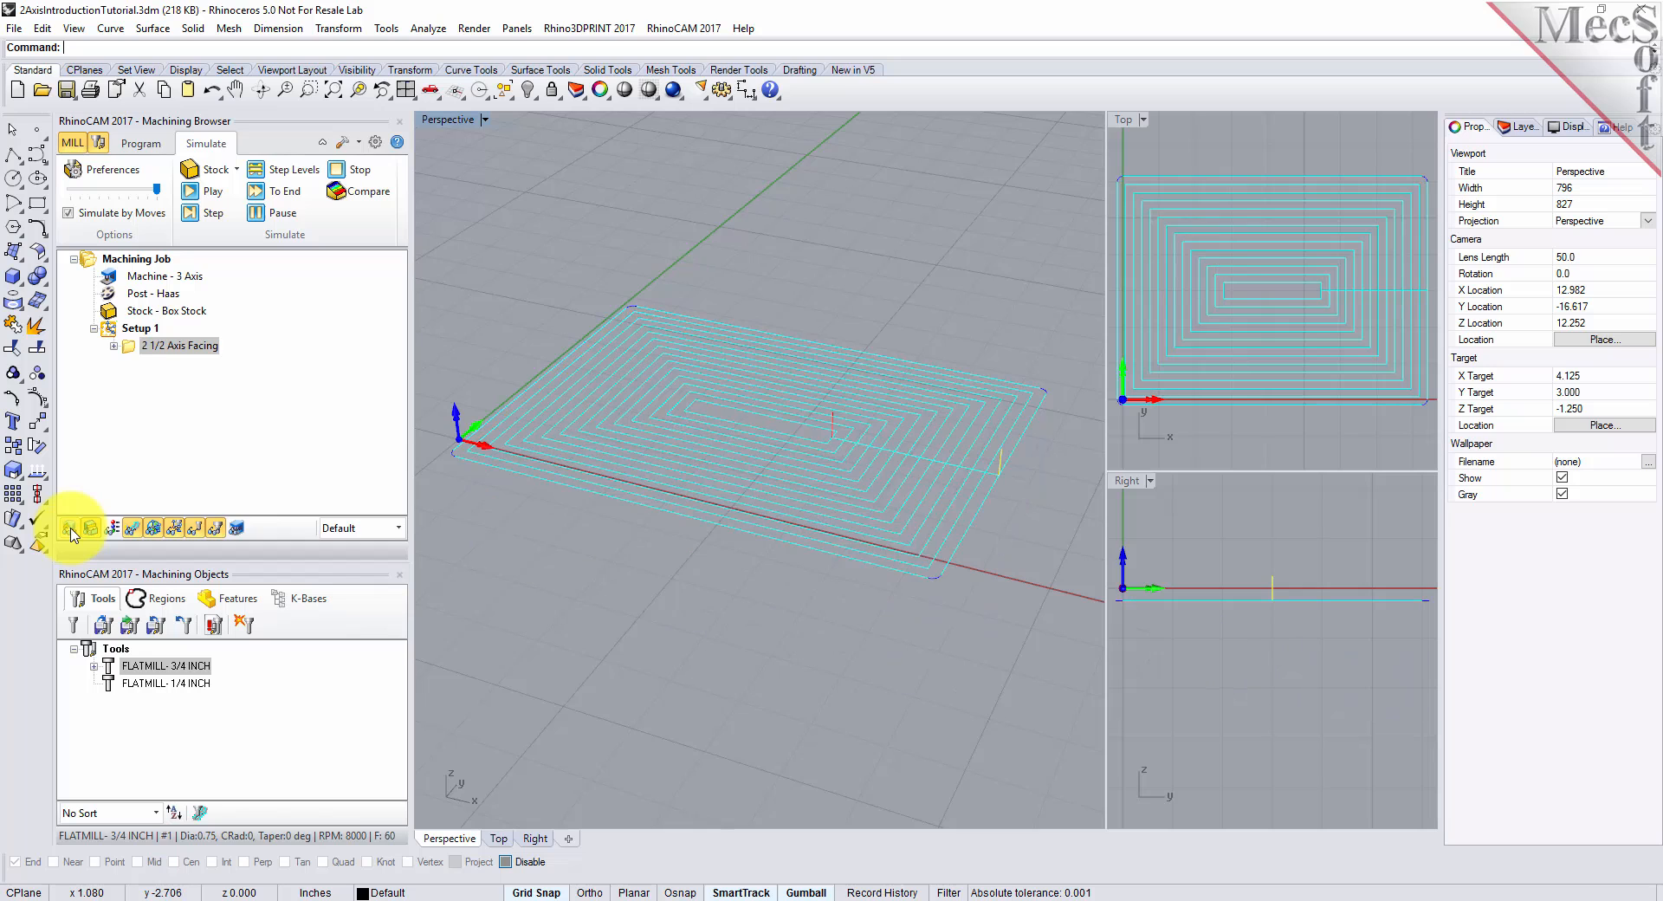
pyautogui.click(70, 529)
pyautogui.click(70, 529)
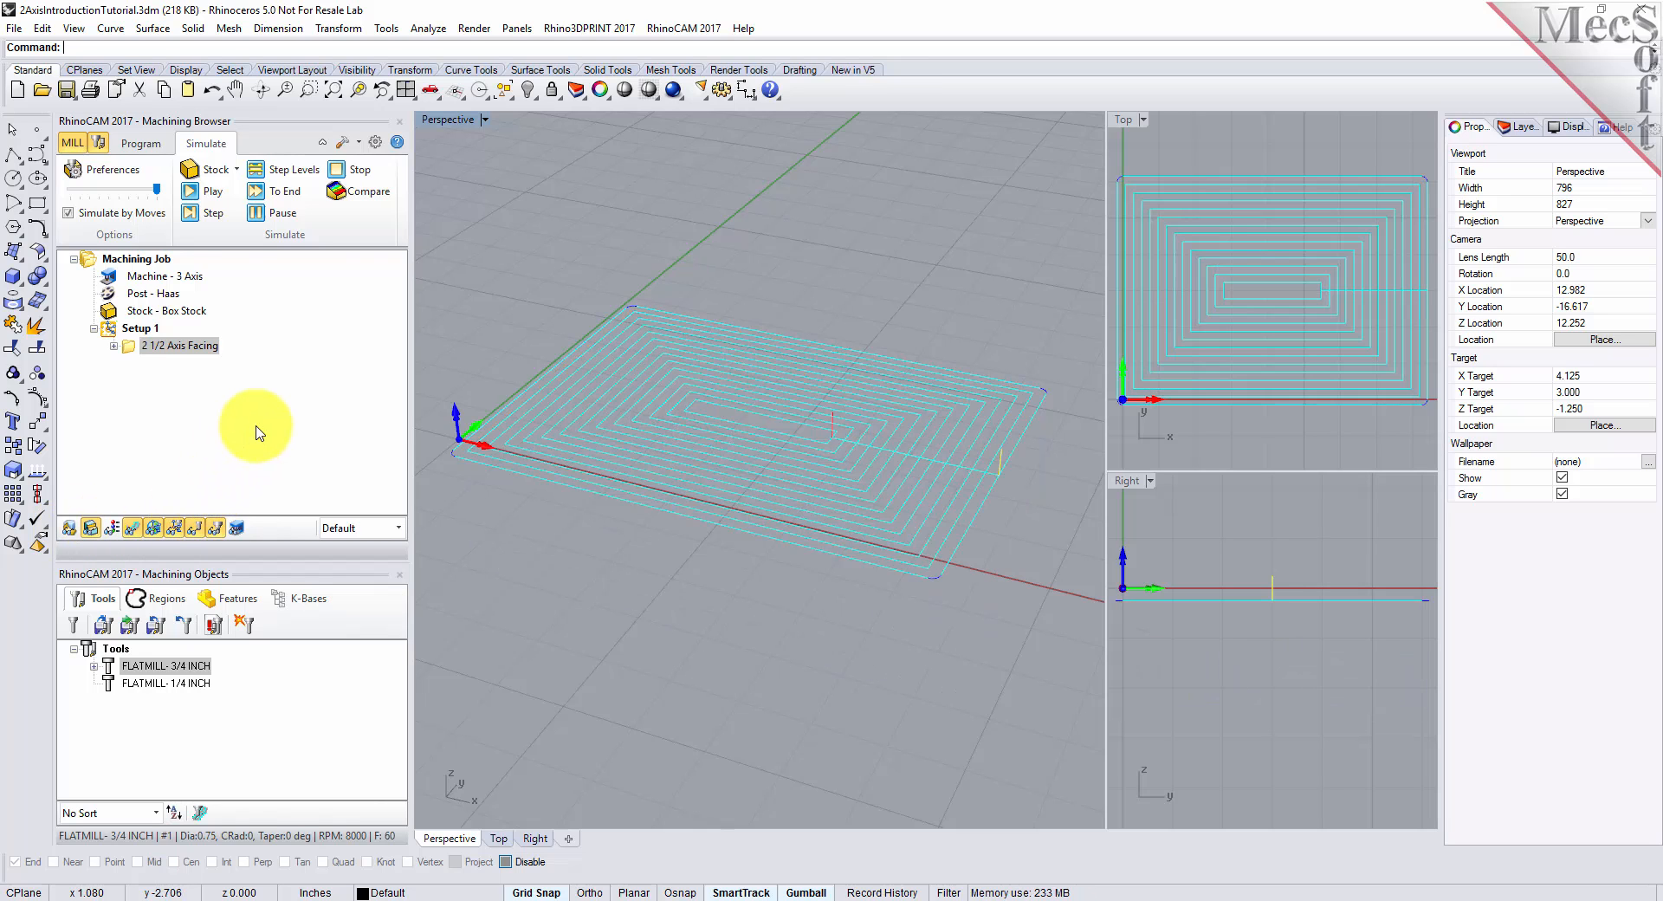
# Set the simulation to use the Polygonal Model, turn off Simulate by Moves and choose the slowest simulation speed
pyautogui.click(112, 169)
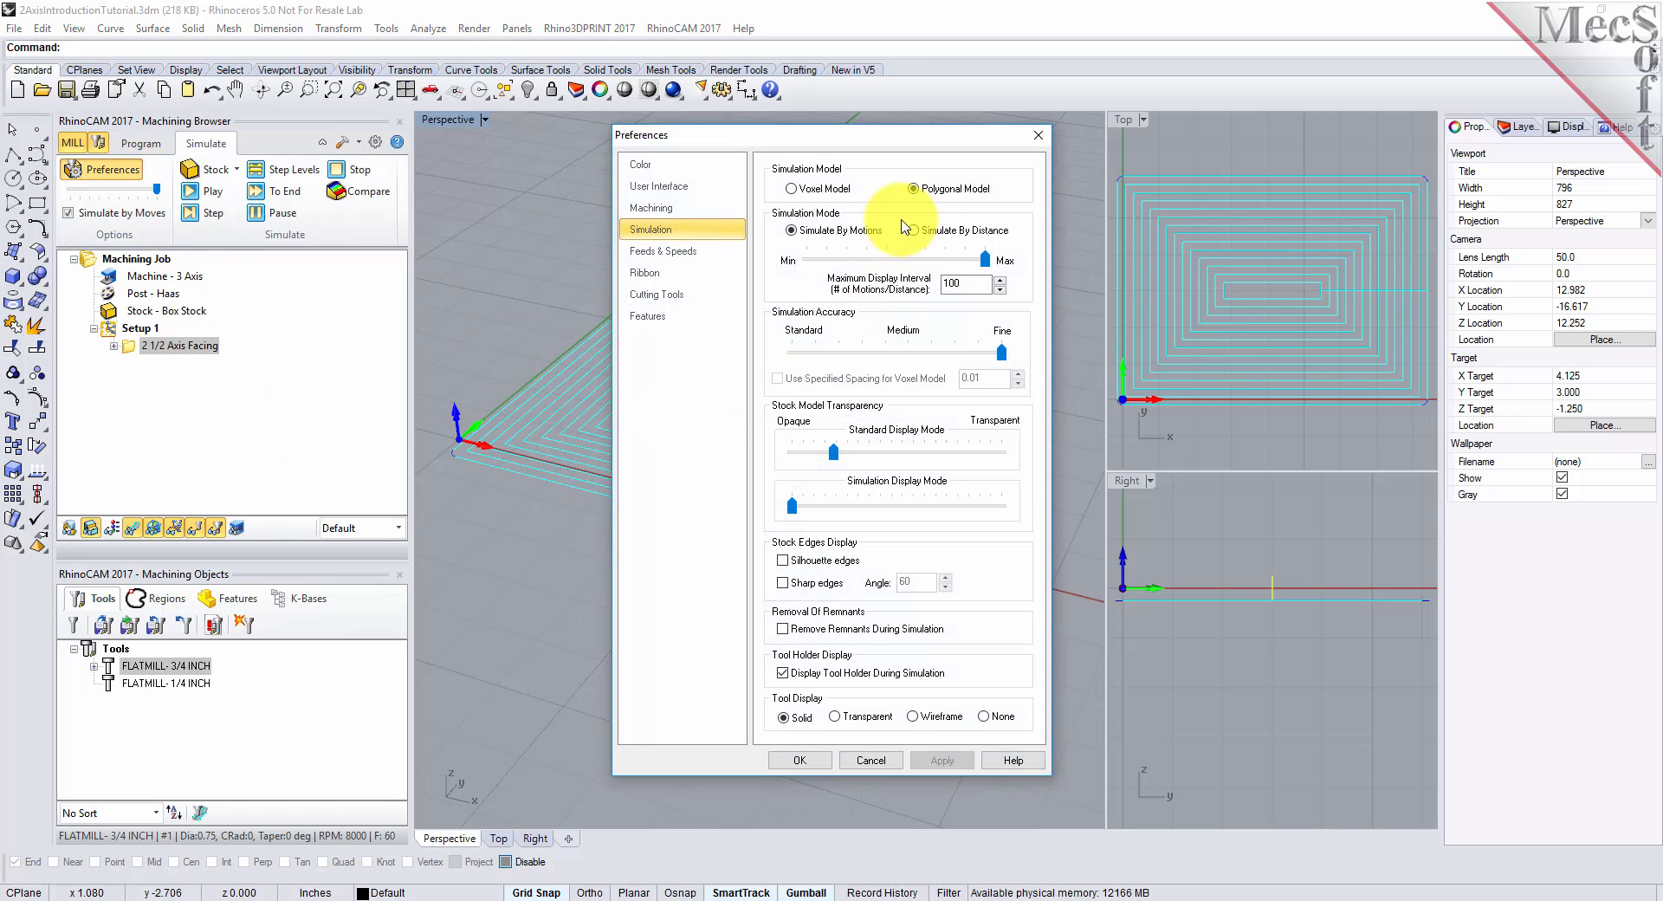
pyautogui.click(915, 192)
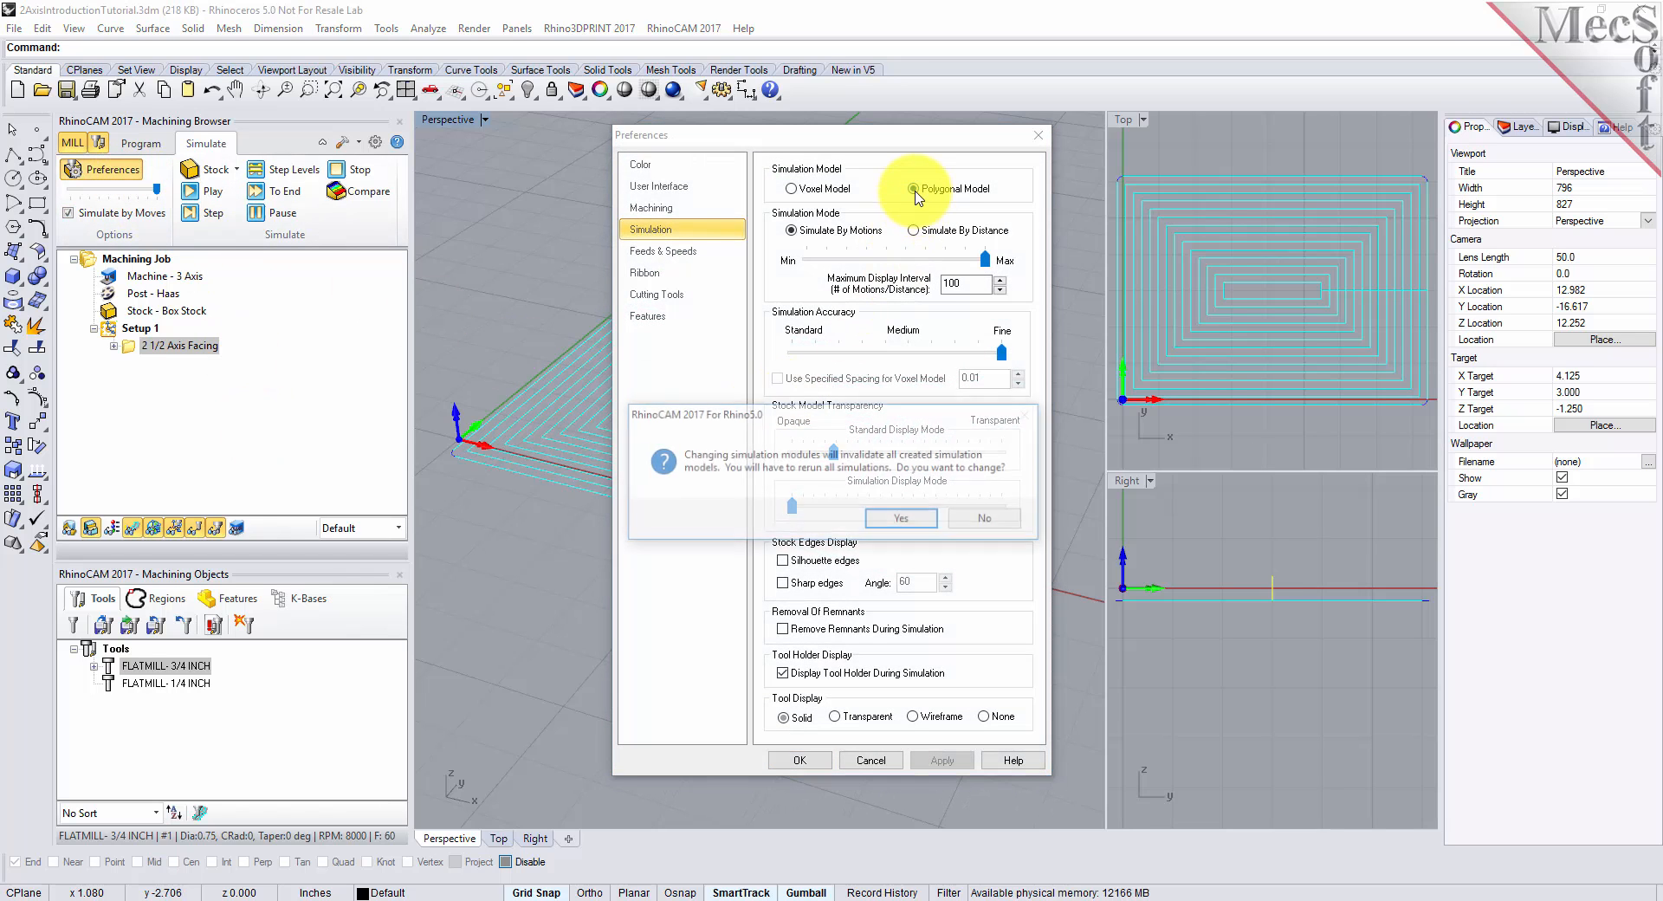
pyautogui.click(902, 519)
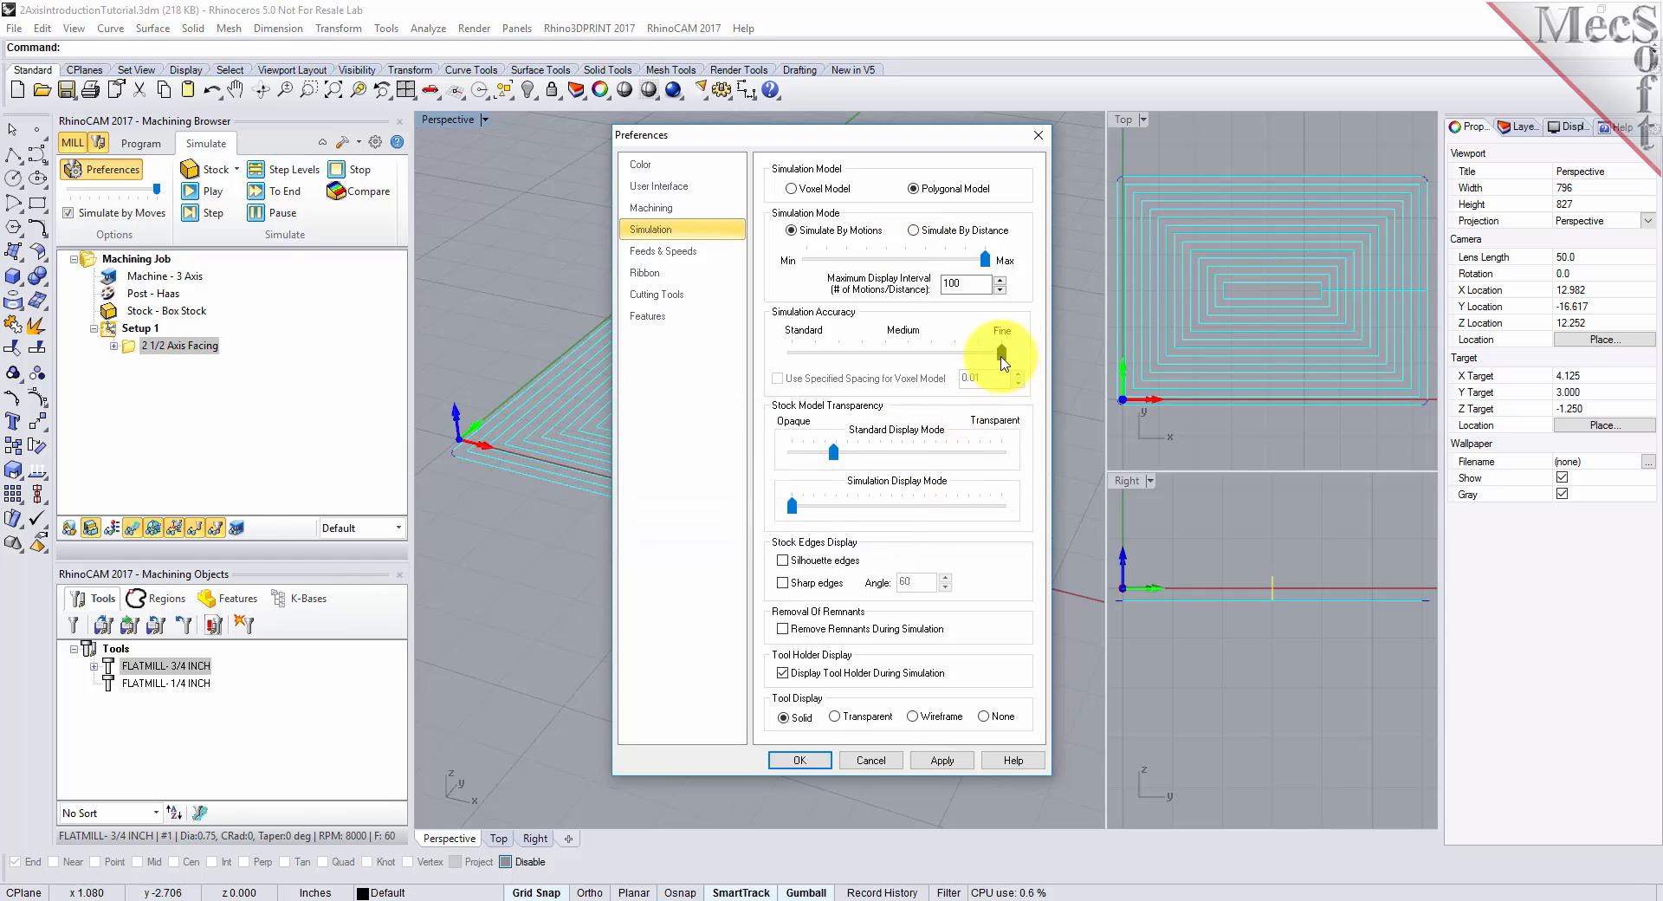
pyautogui.click(799, 759)
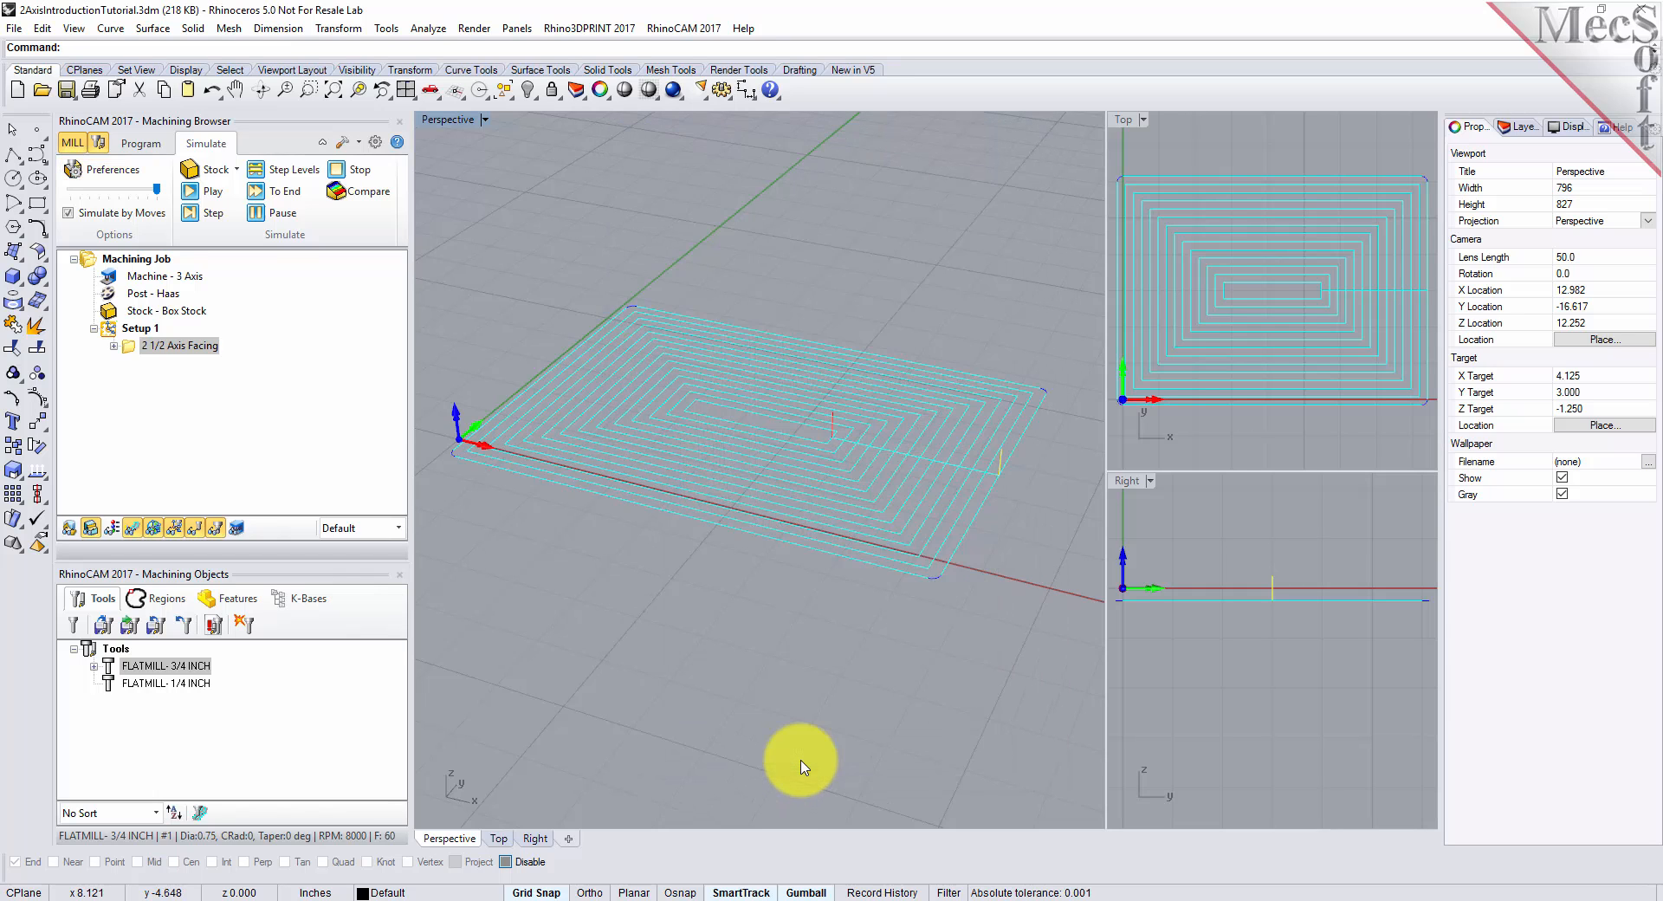
pyautogui.click(69, 217)
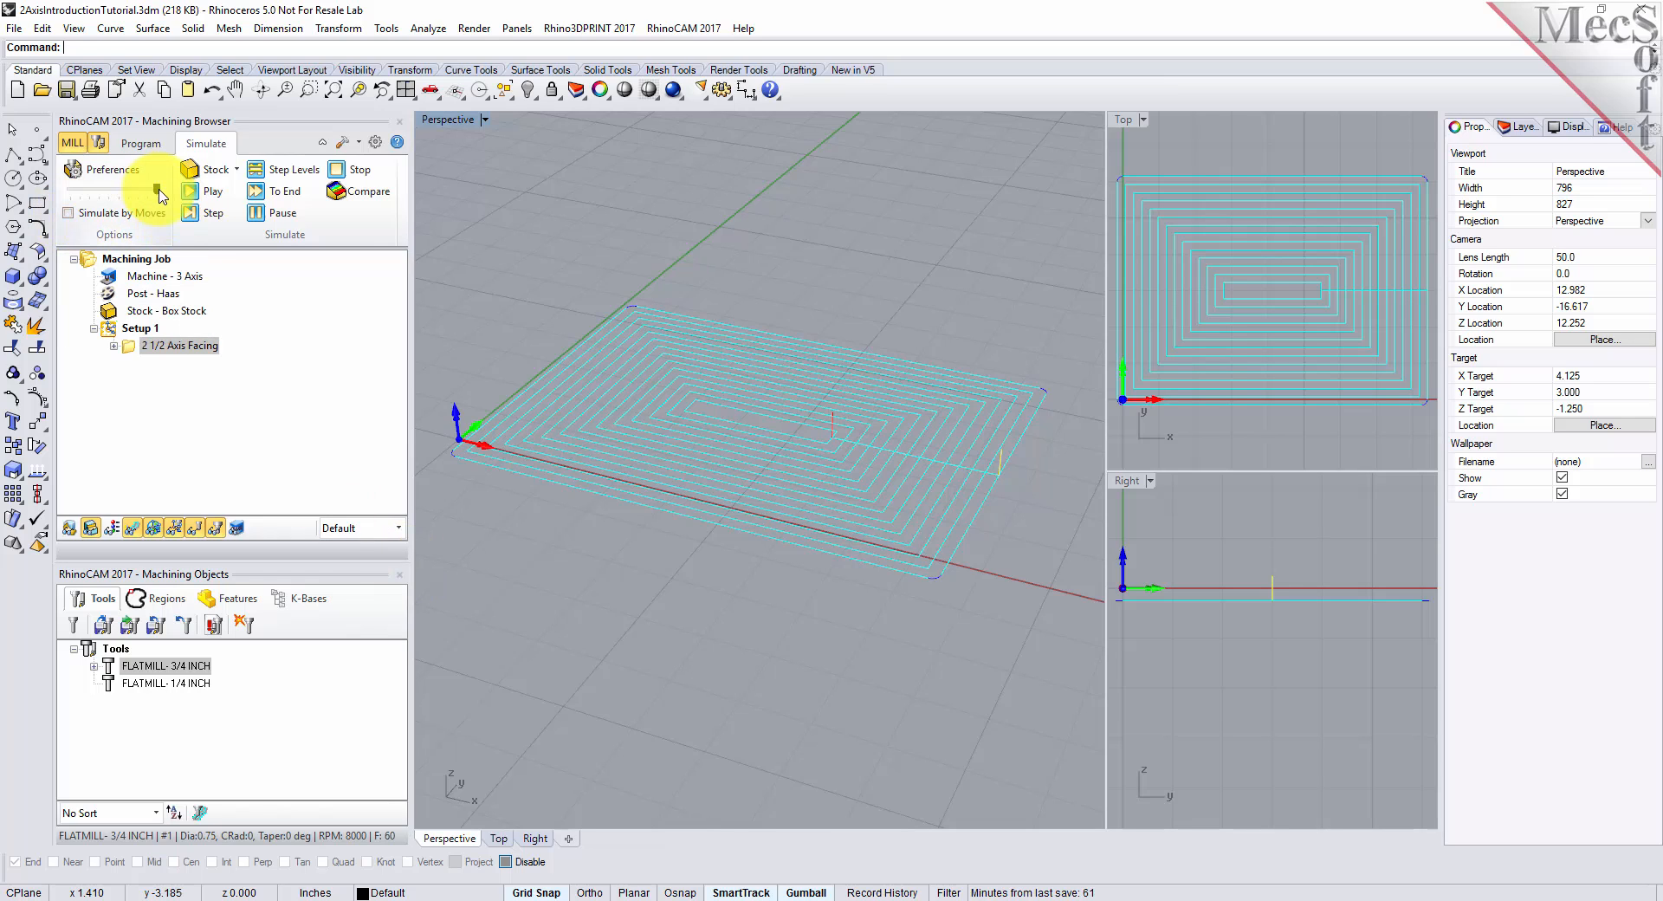
pyautogui.moveTo(156, 188); pyautogui.dragTo(70, 189)
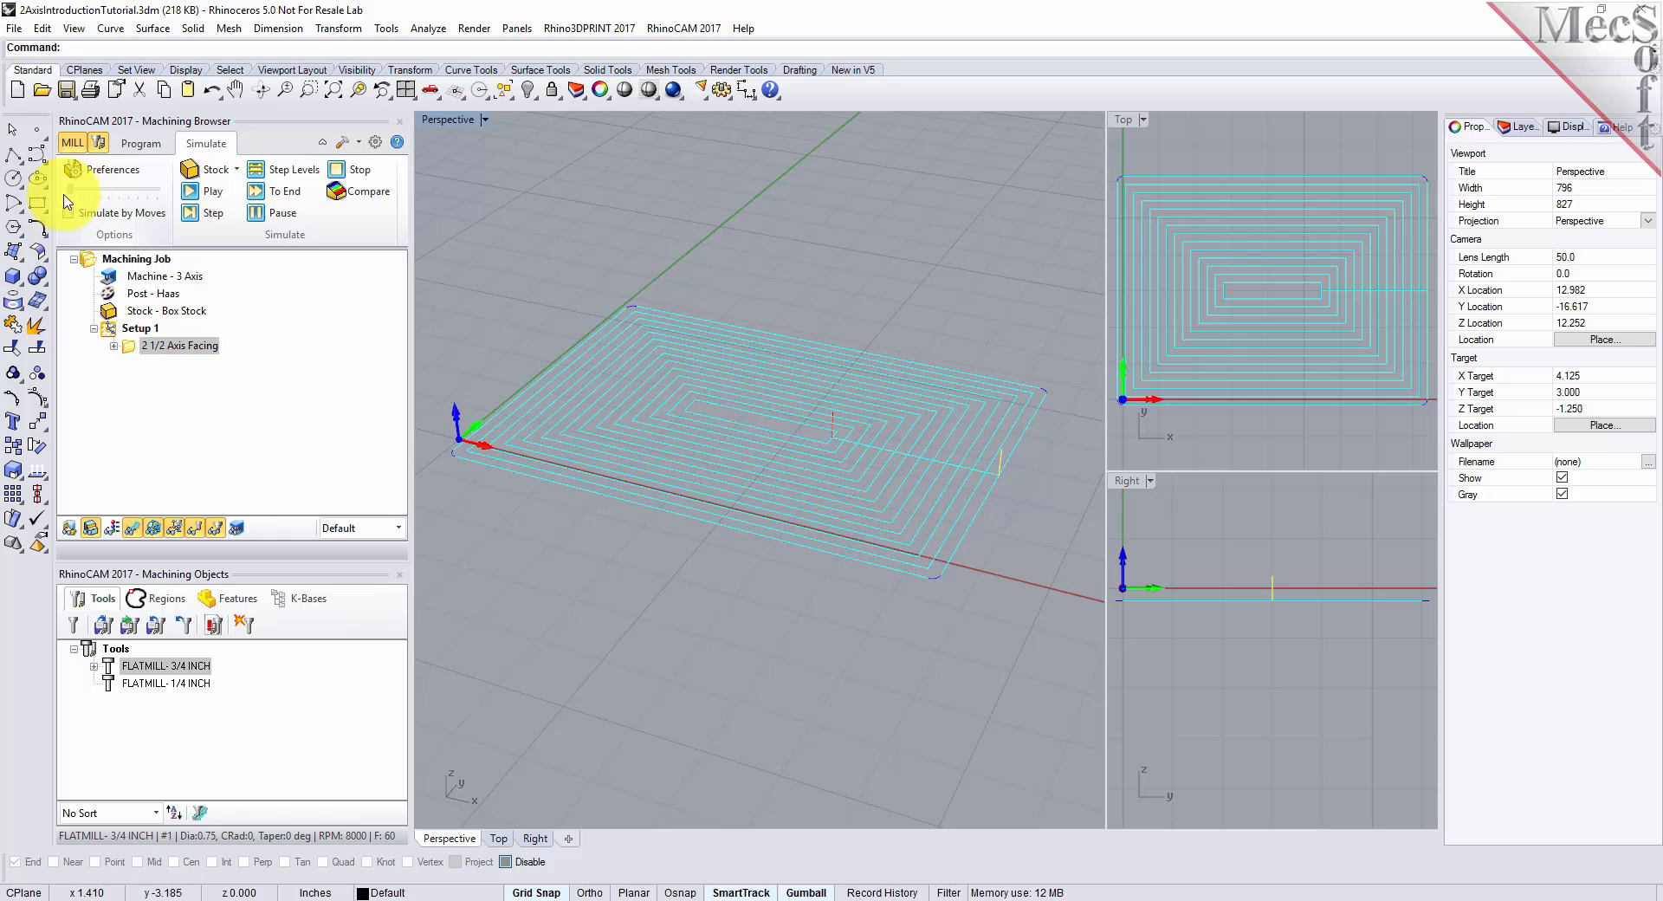
# Simulate the 2 1/2 Axis Facing operation on the box stock, pausing partway and running it to the end
pyautogui.click(127, 349)
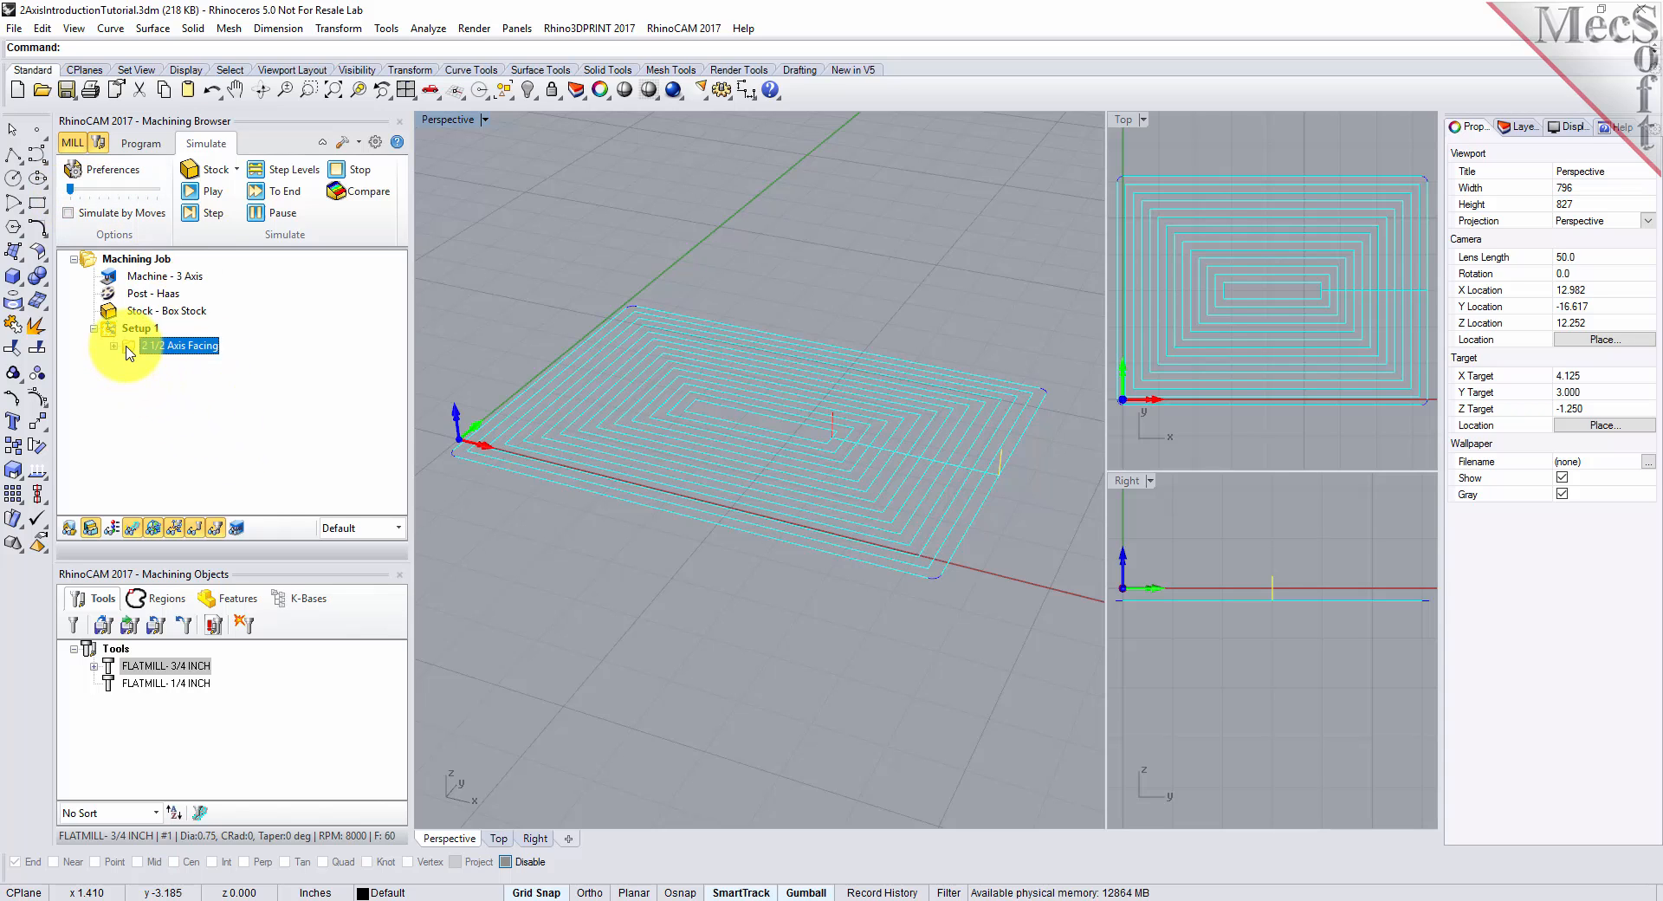
pyautogui.click(216, 193)
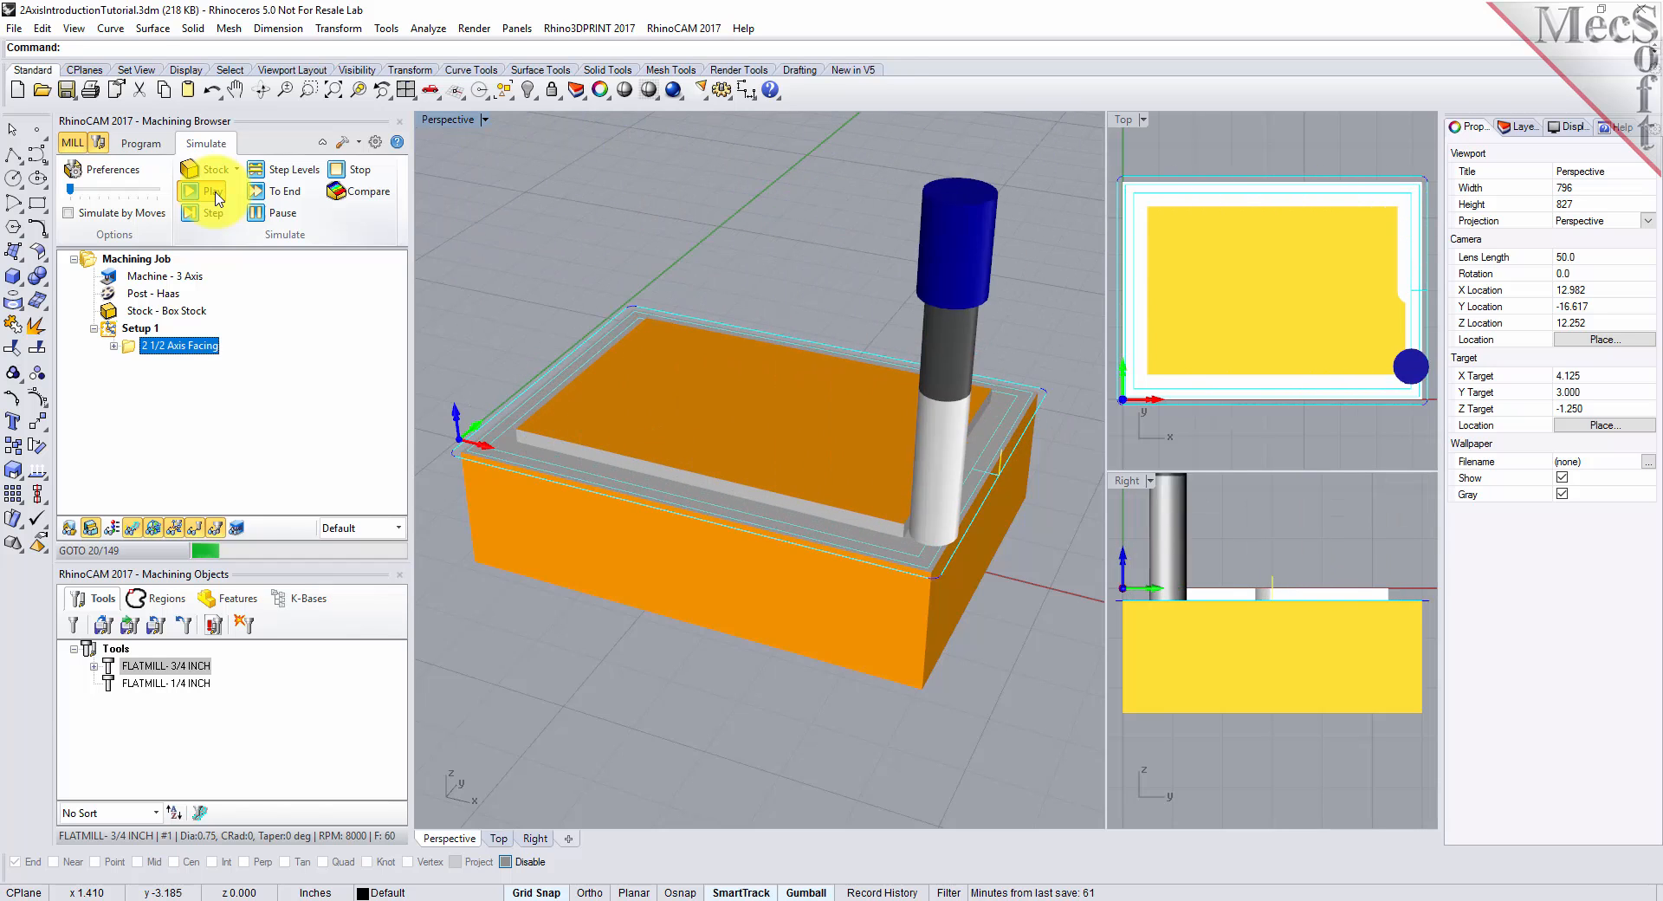
pyautogui.click(286, 214)
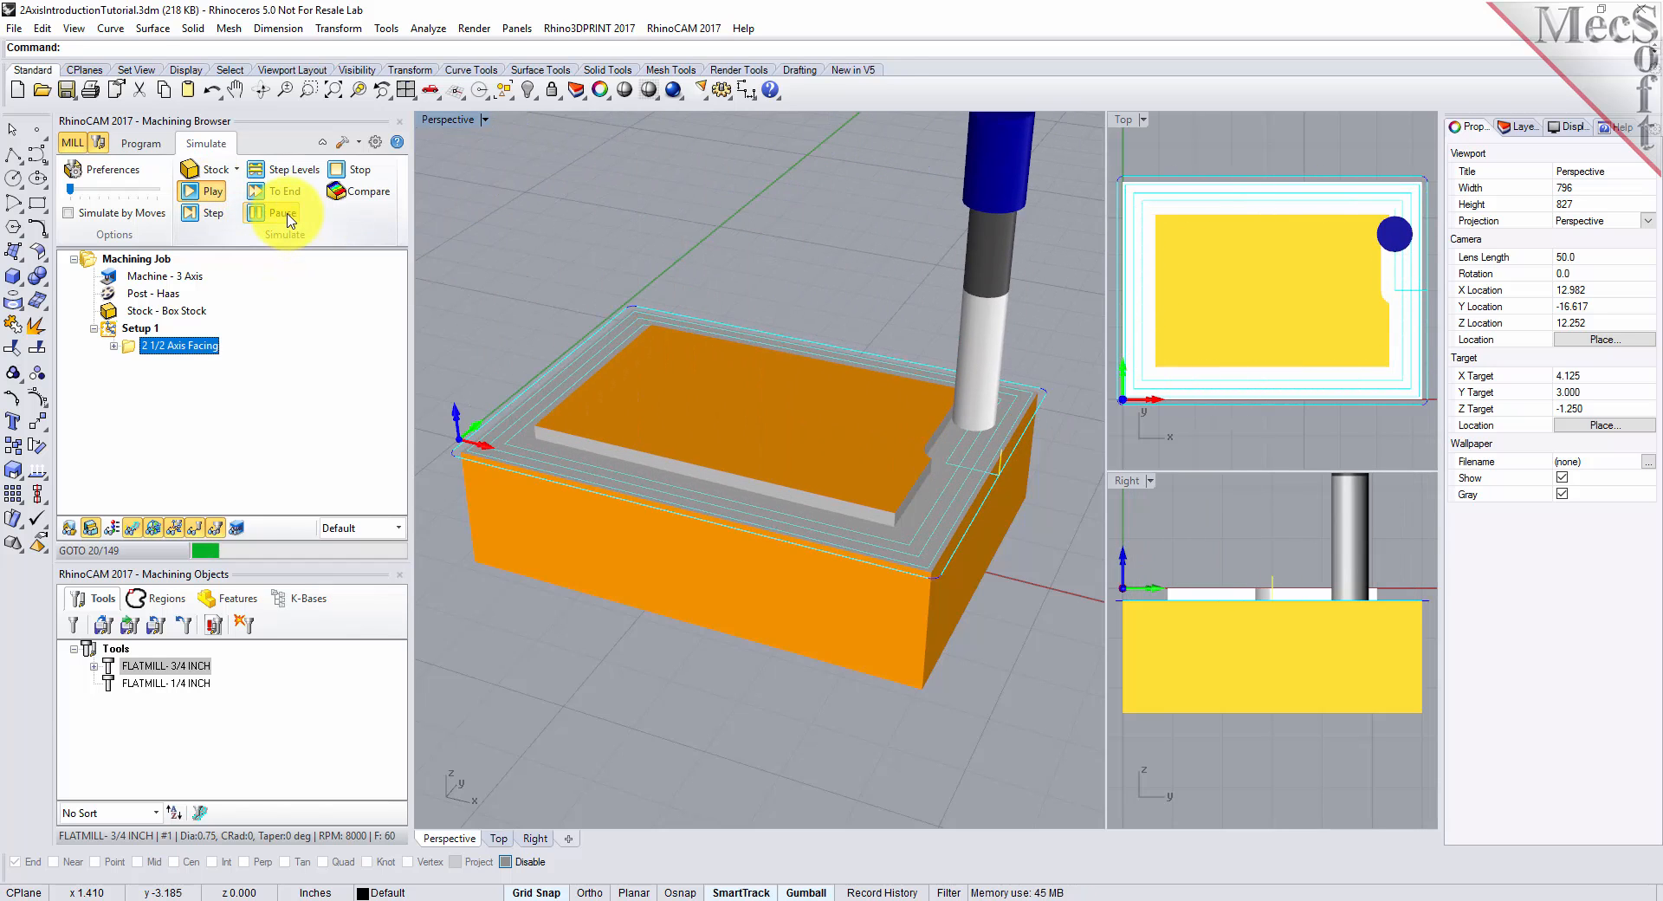
pyautogui.click(277, 191)
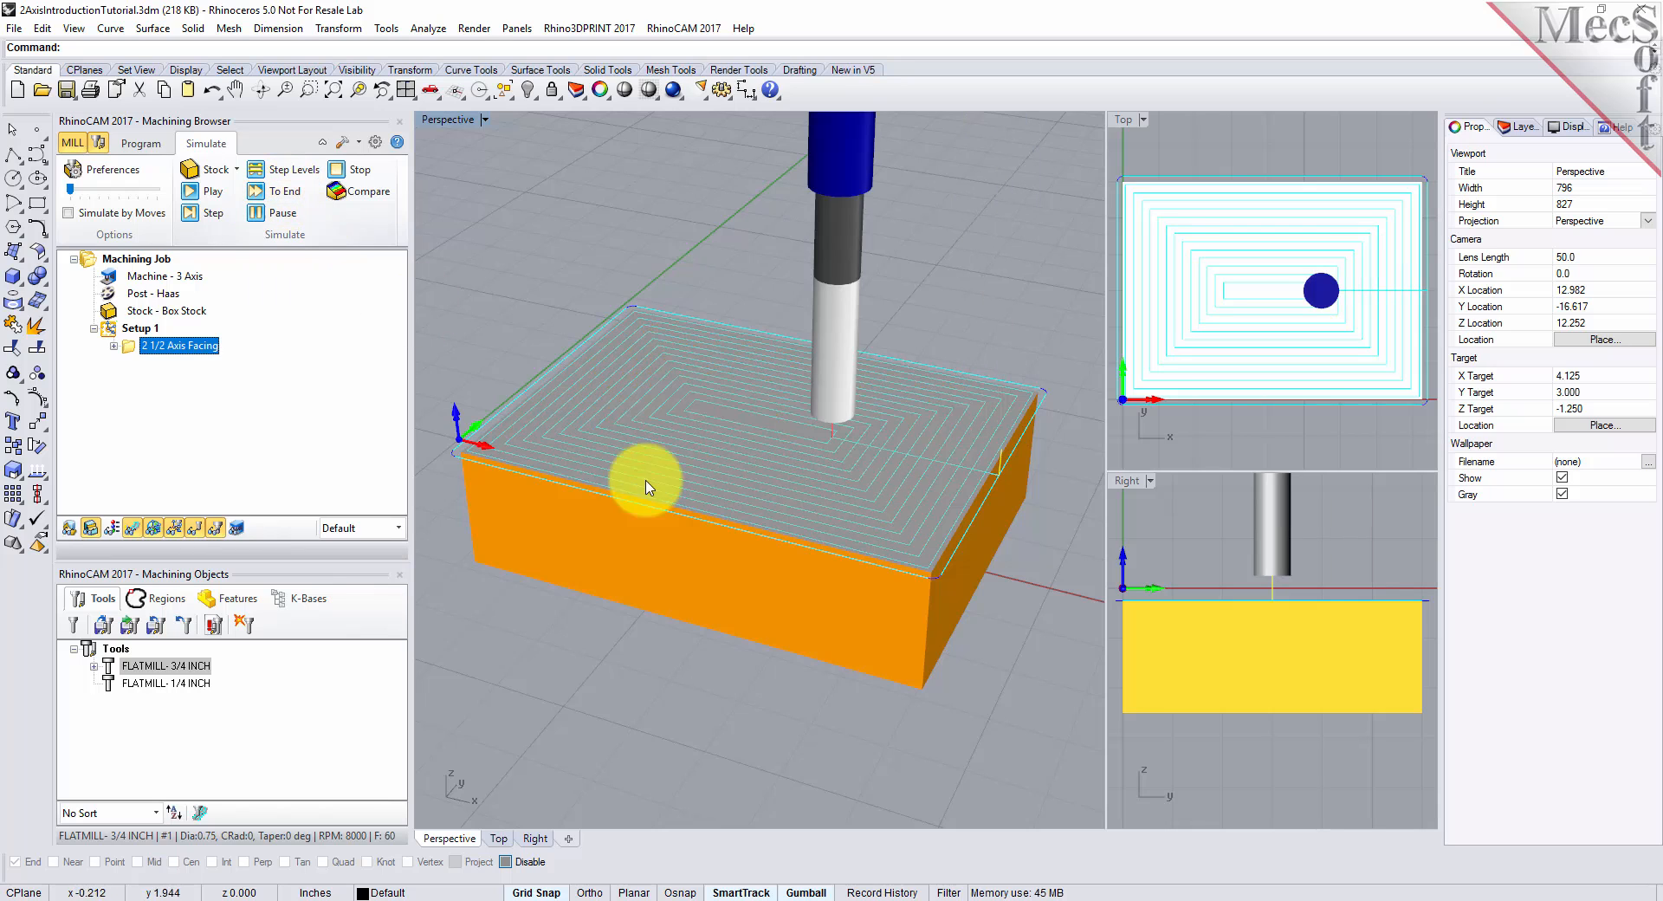
# Hide the facing toolpath and examine the faced stock from different angles
pyautogui.moveTo(895, 549); pyautogui.dragTo(780, 494, button='right')
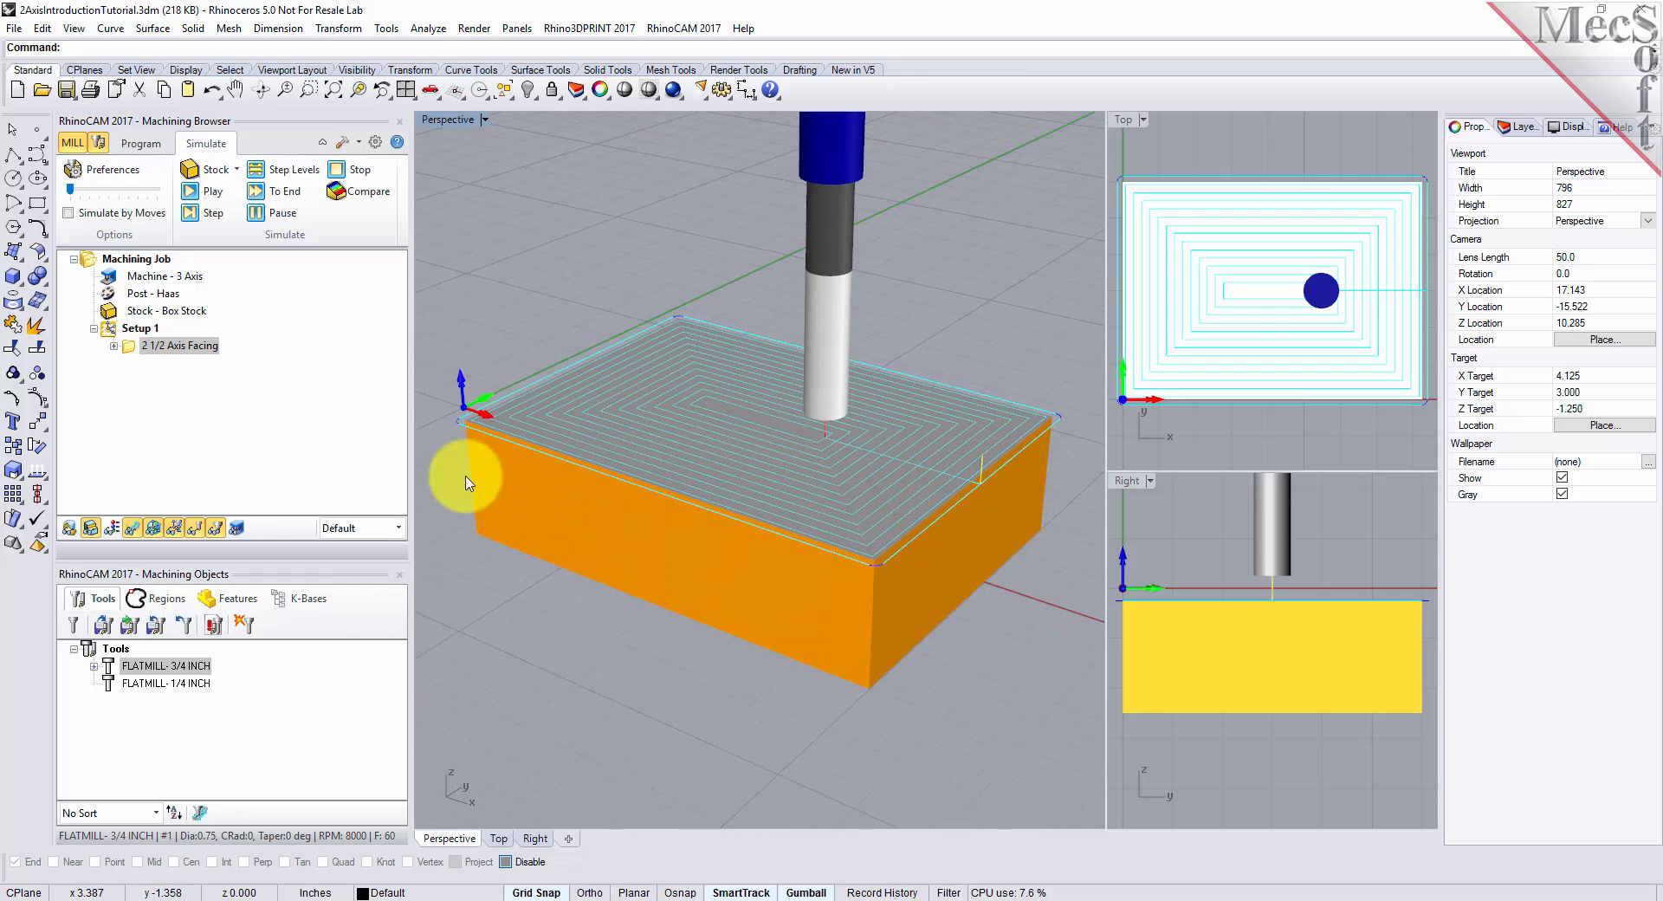
pyautogui.click(133, 528)
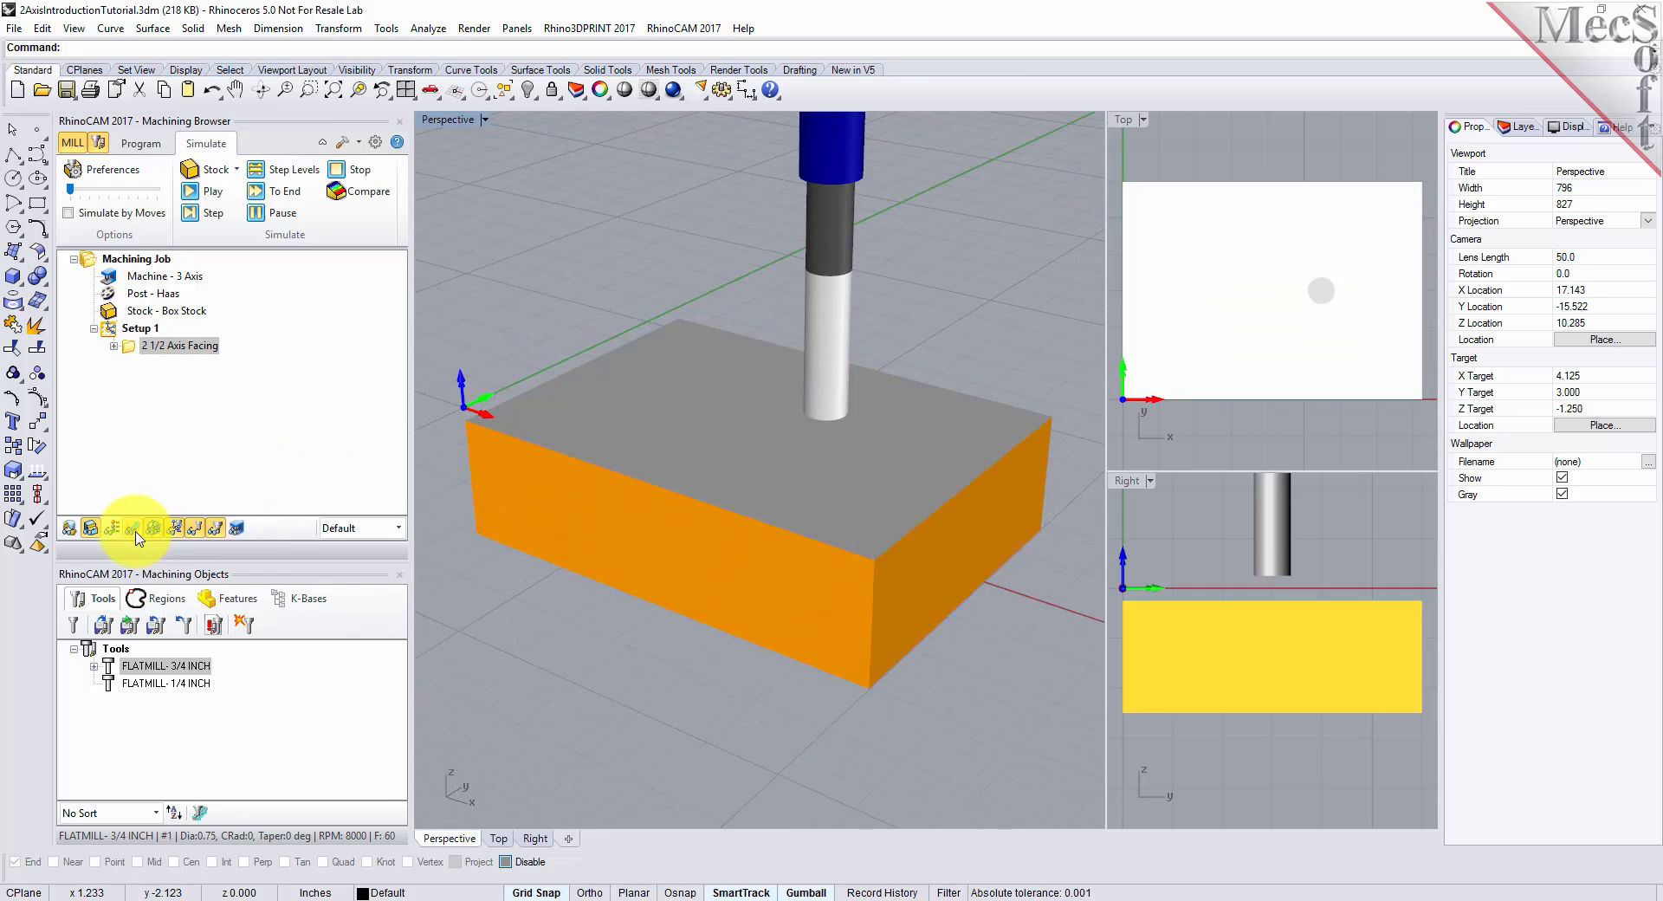
pyautogui.click(135, 531)
pyautogui.click(135, 531)
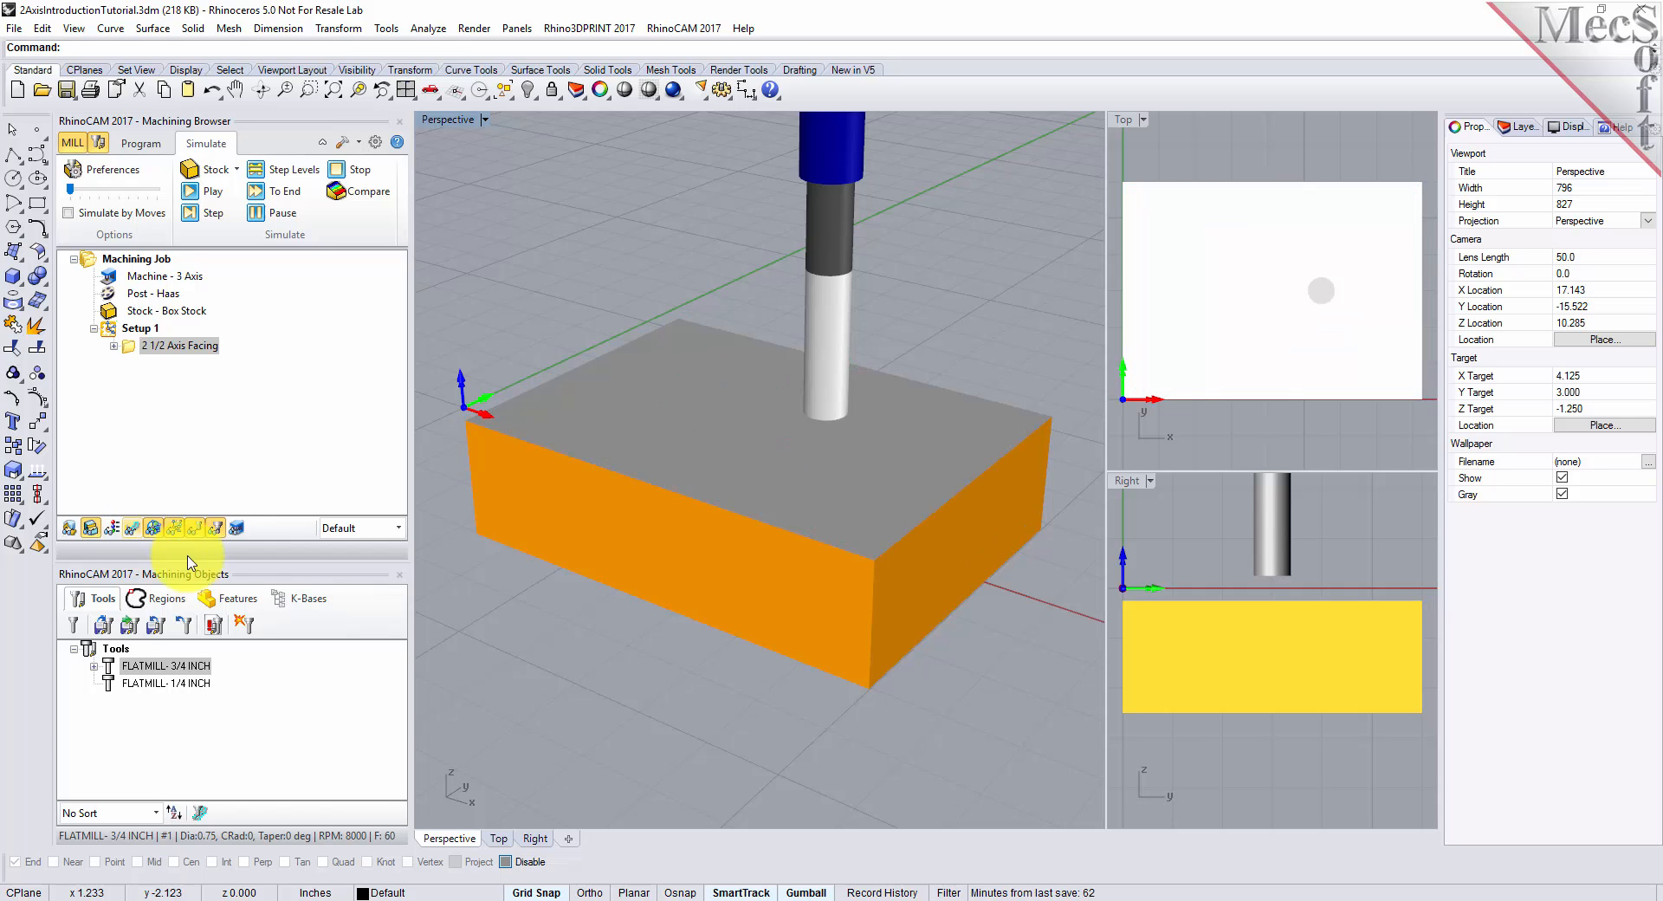
pyautogui.moveTo(976, 531)
pyautogui.mouseDown(button='right')
pyautogui.moveTo(891, 519)
pyautogui.moveTo(839, 586)
pyautogui.moveTo(836, 438)
pyautogui.moveTo(843, 459)
pyautogui.moveTo(973, 511)
pyautogui.moveTo(984, 538)
pyautogui.mouseUp(button='right')
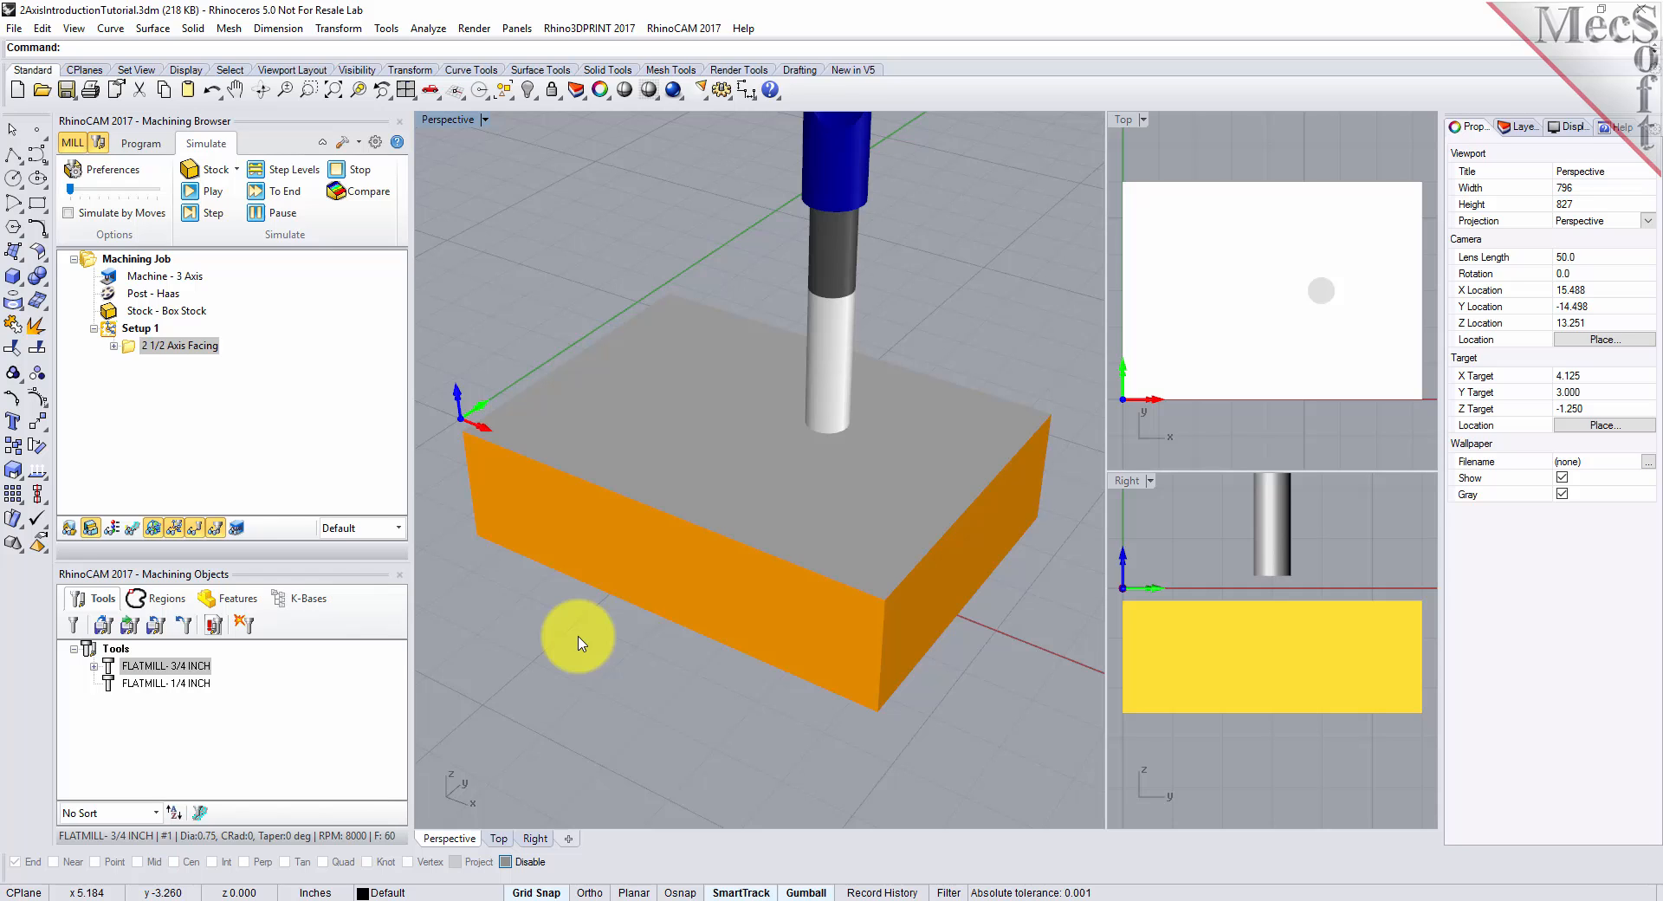
# Create a 2 1/2 Axis Pocketing operation and assign the predefined Flat Area Region 2 as its part region
pyautogui.click(141, 143)
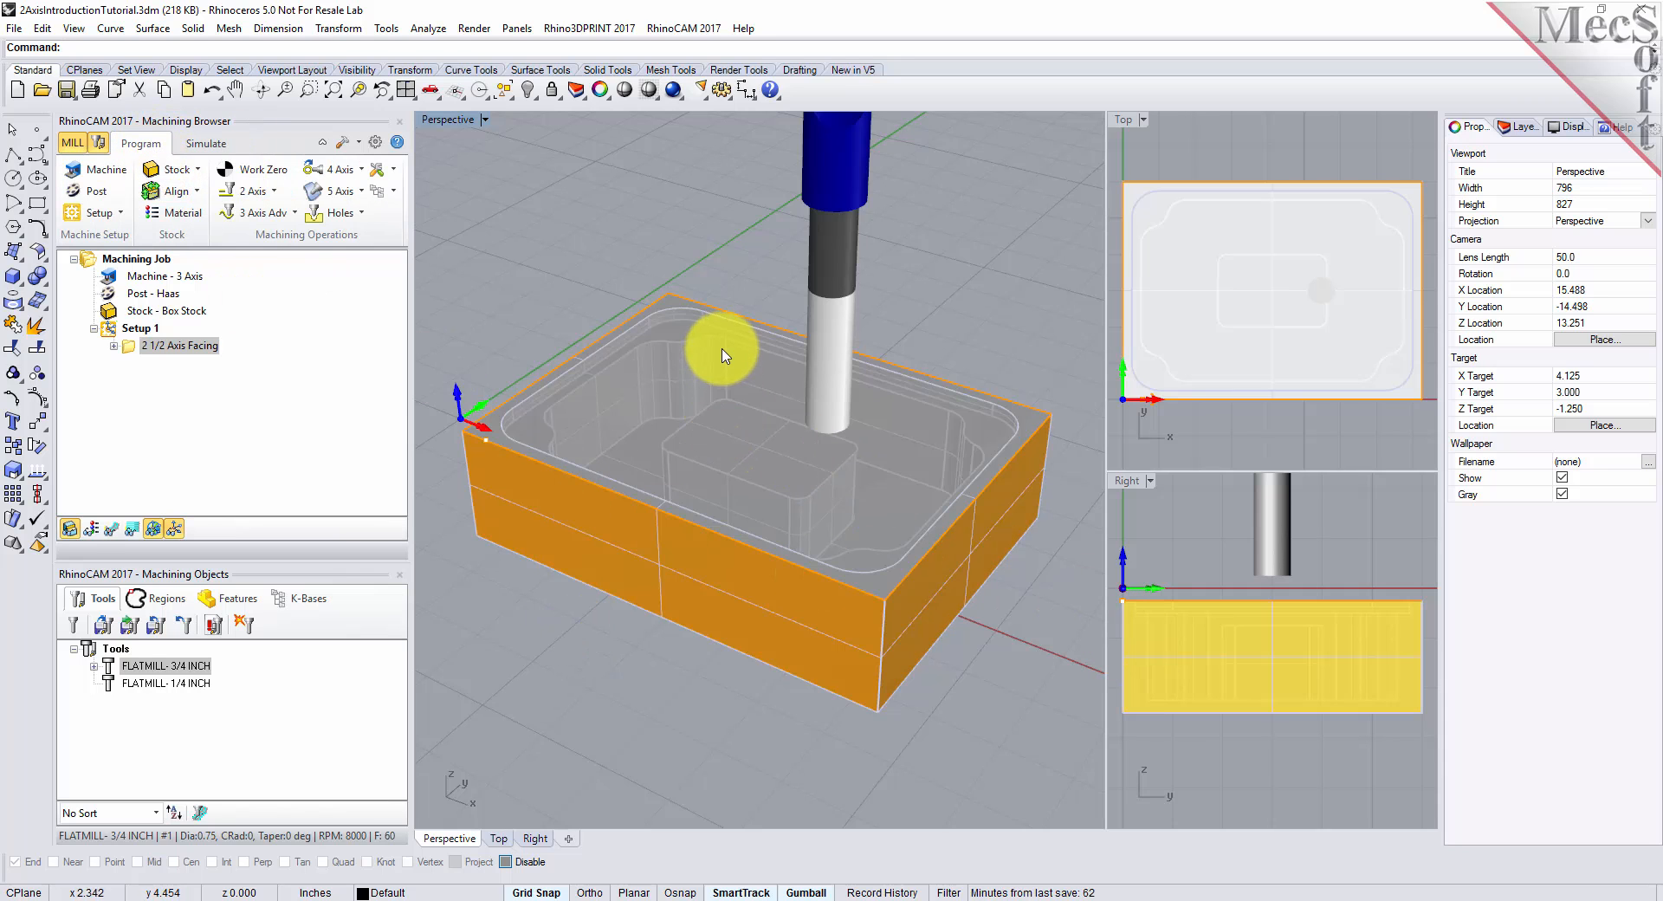
pyautogui.click(270, 191)
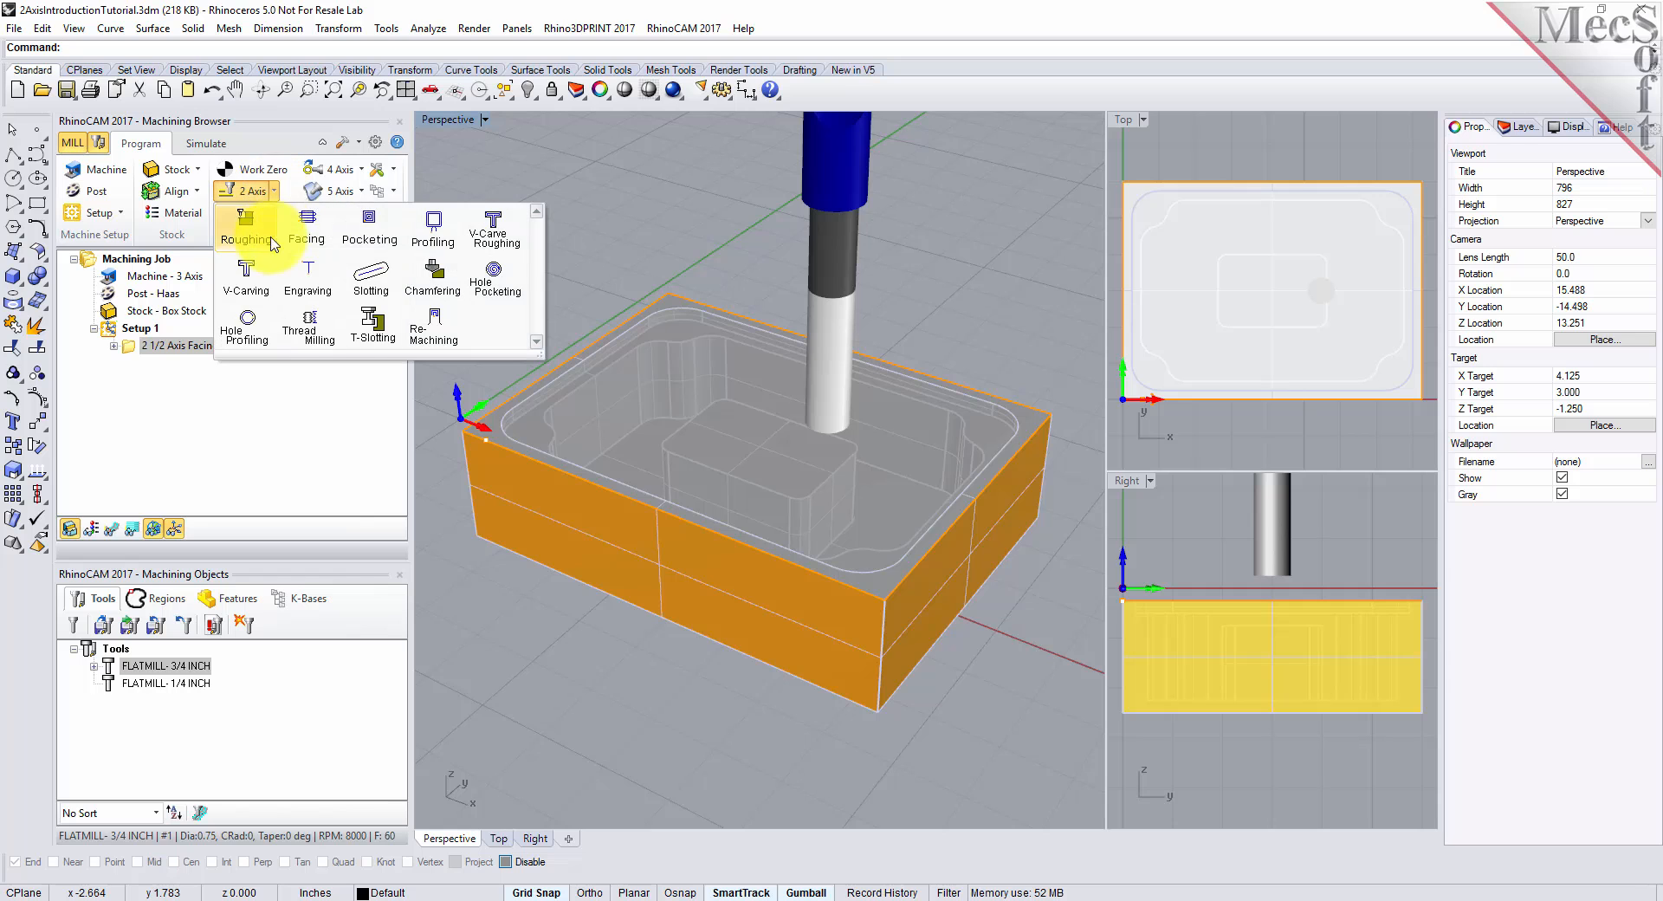
pyautogui.click(370, 246)
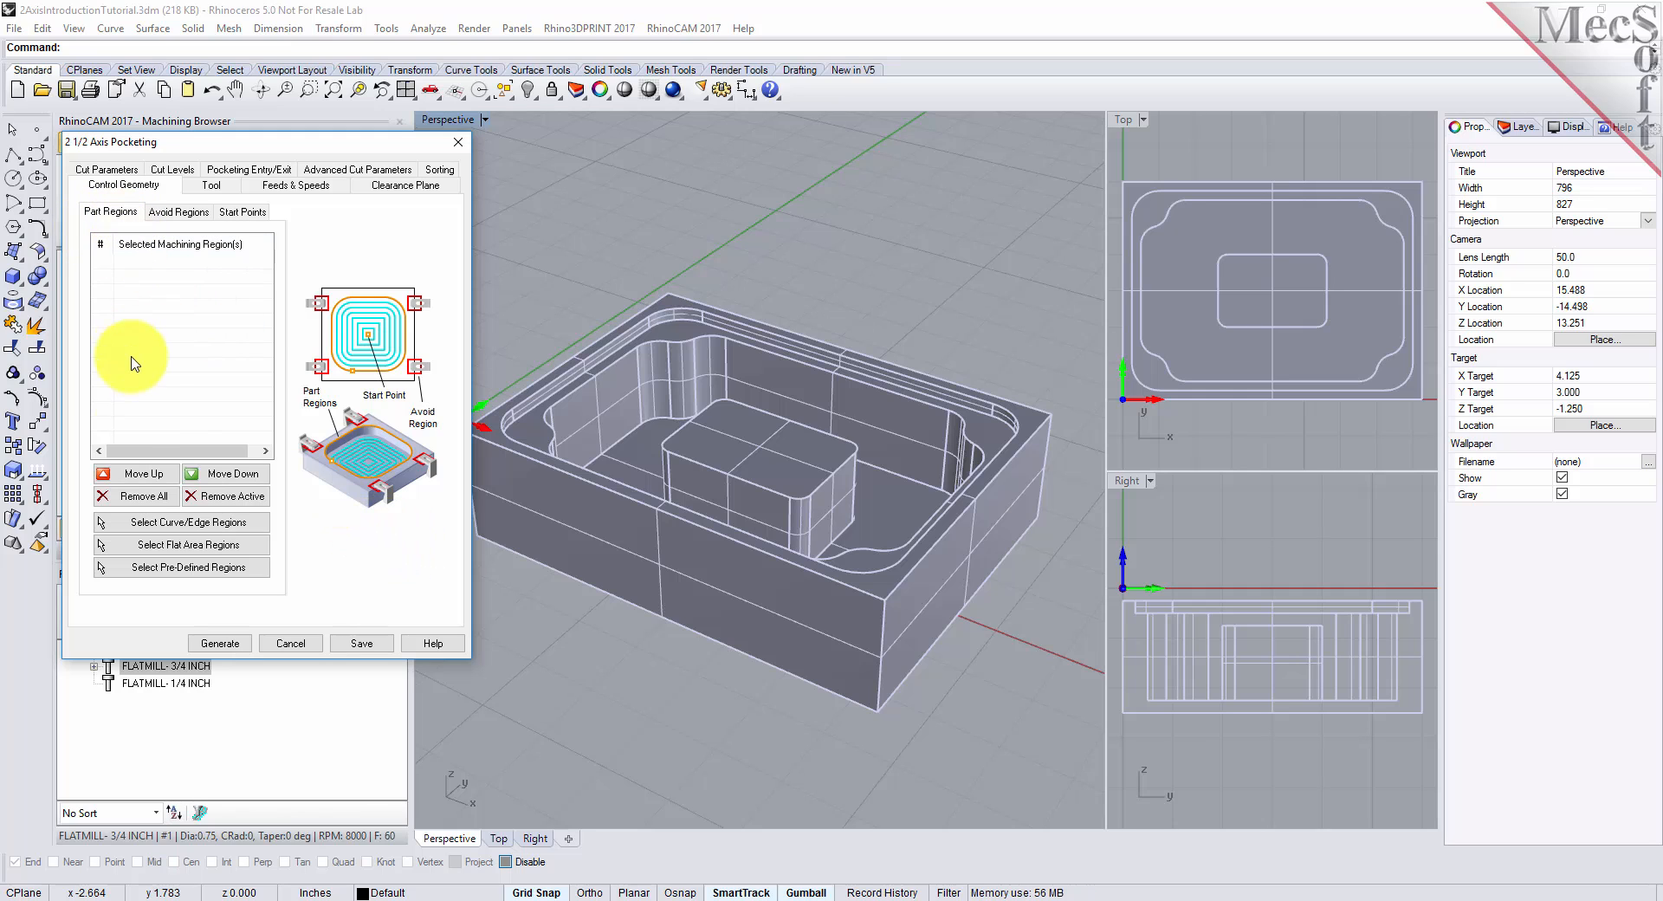
pyautogui.click(180, 570)
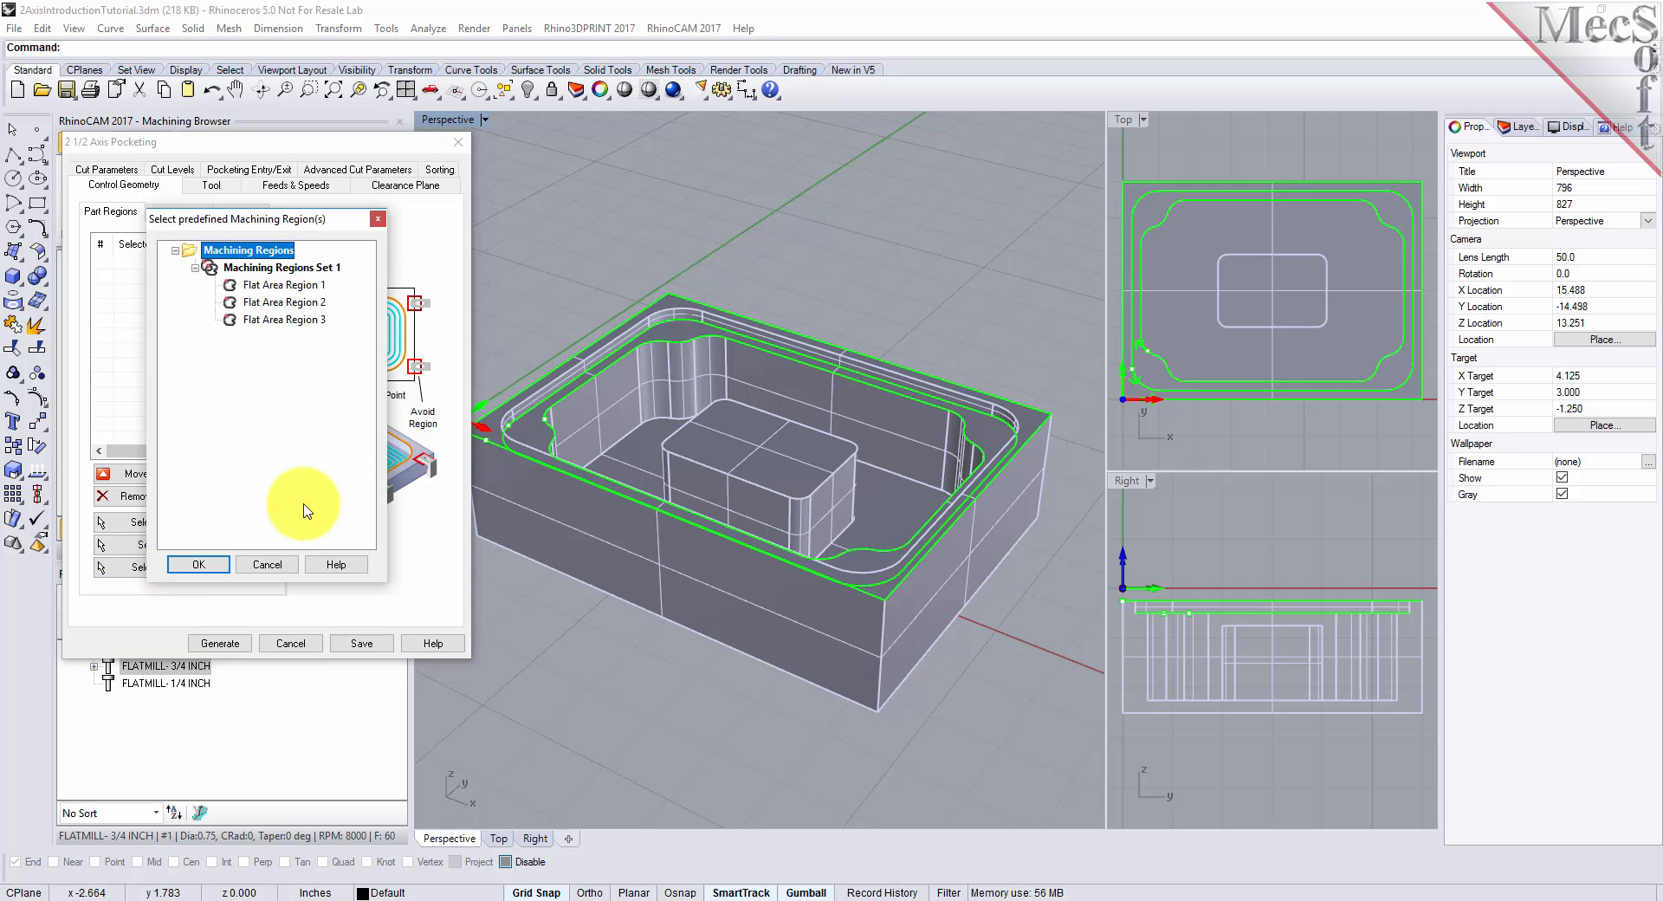
pyautogui.click(309, 305)
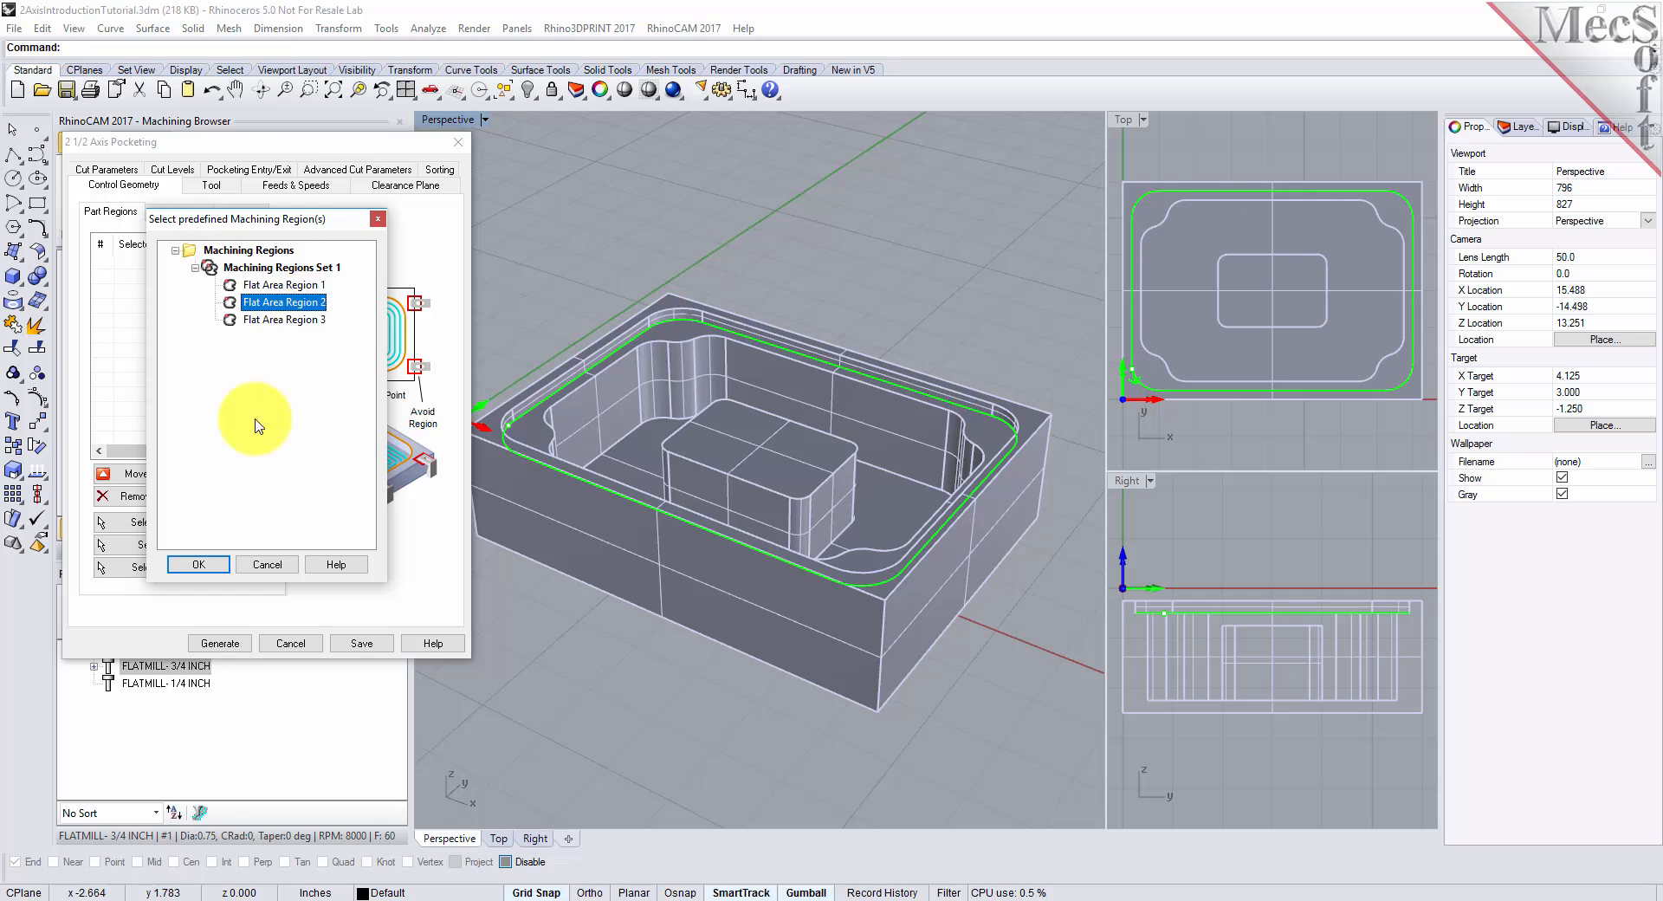
pyautogui.click(205, 564)
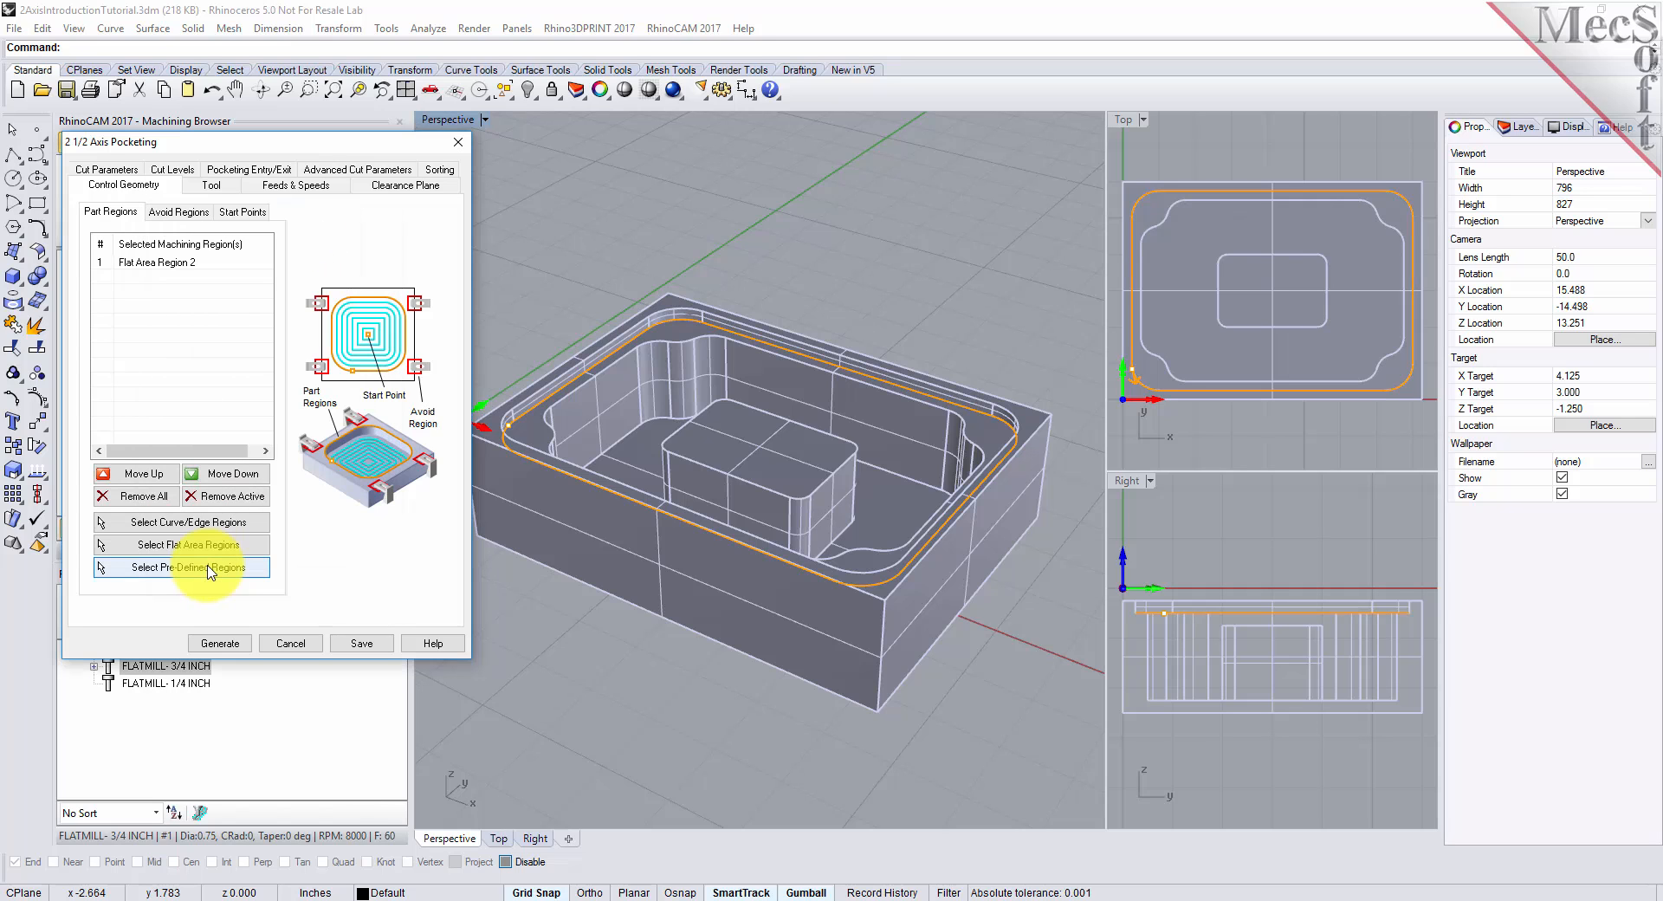
pyautogui.click(177, 262)
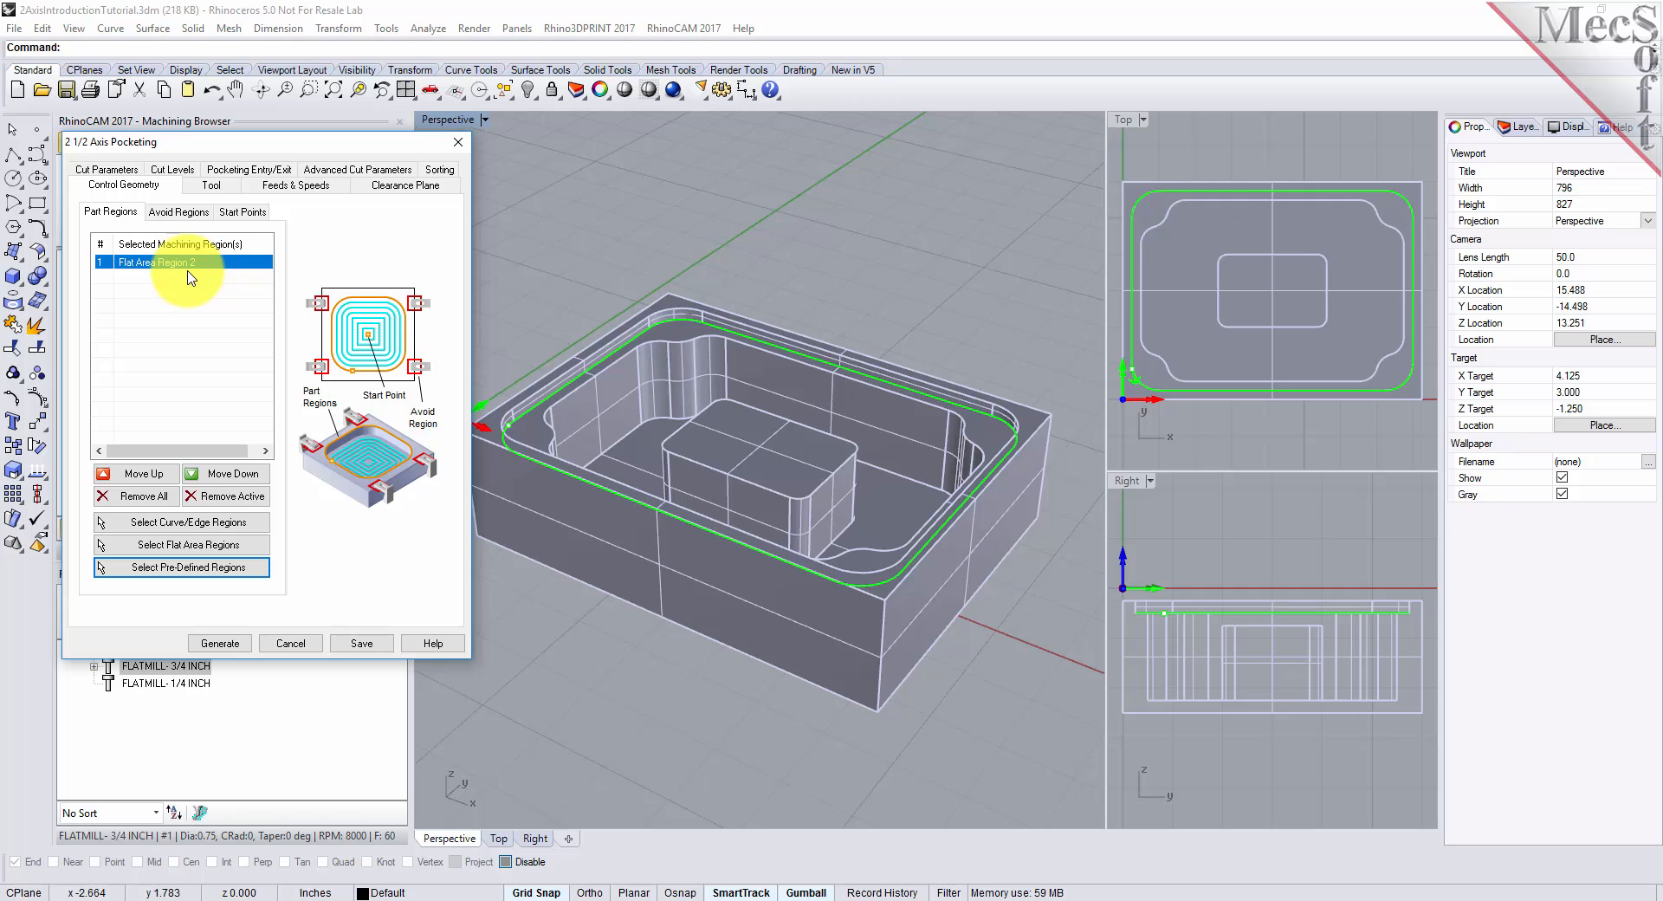
# Keep the 3/4 inch flat mill and set the pocketing to 0 stock, Offset pattern, 50% tool diameter stepover and Cleanup Pass on
pyautogui.click(211, 186)
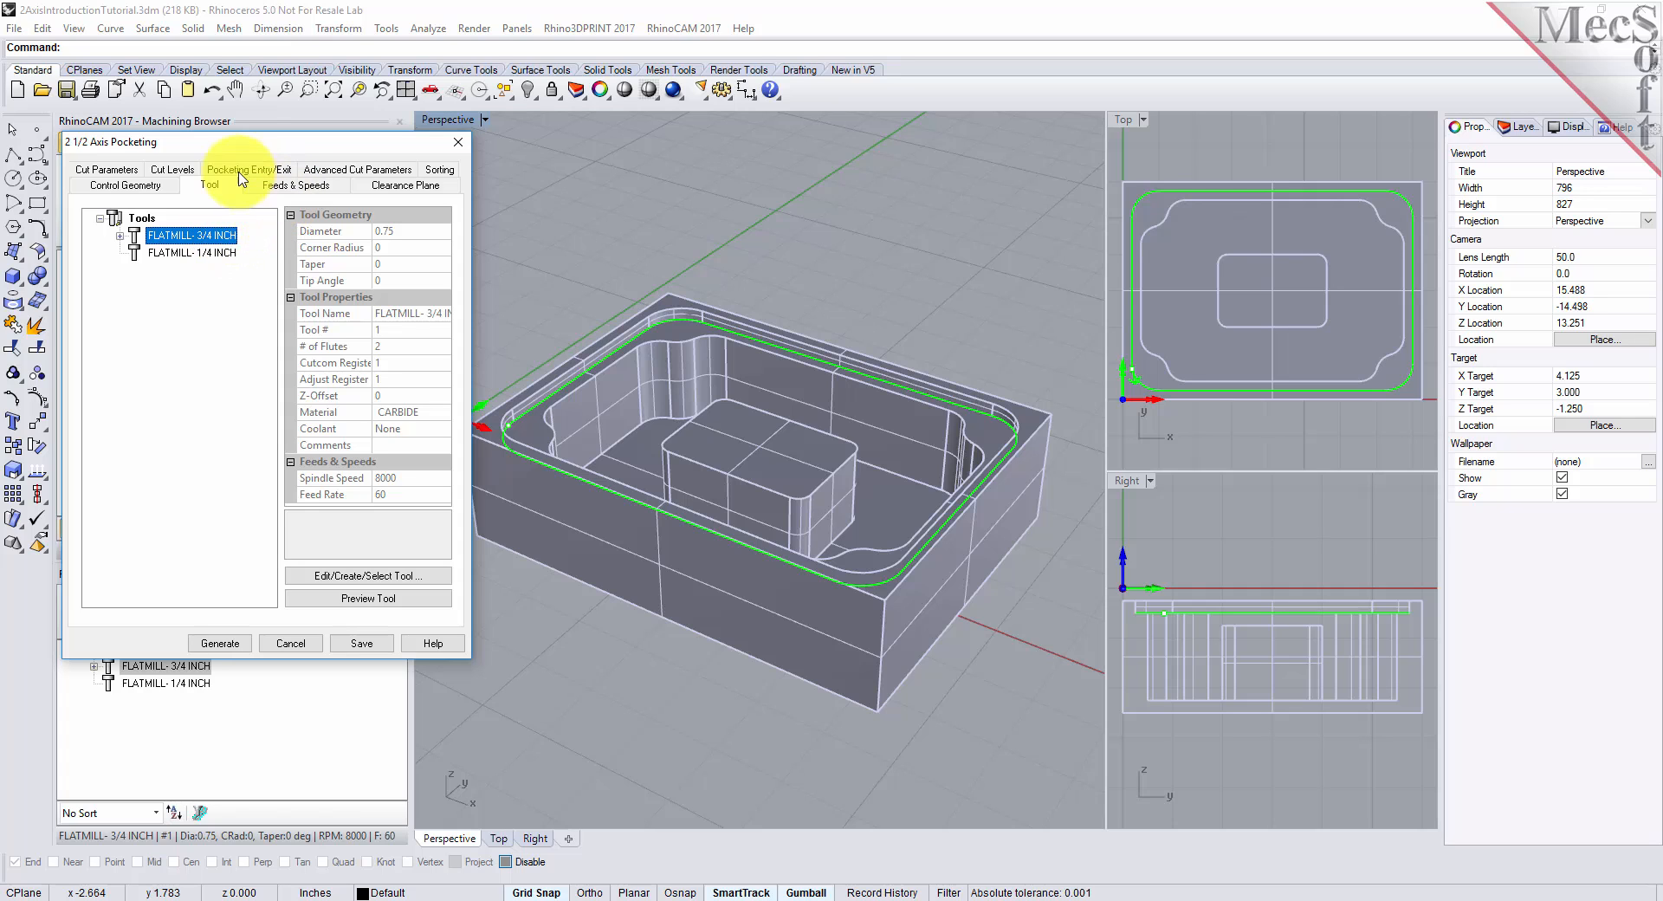
pyautogui.click(121, 170)
pyautogui.moveTo(192, 238); pyautogui.dragTo(151, 239)
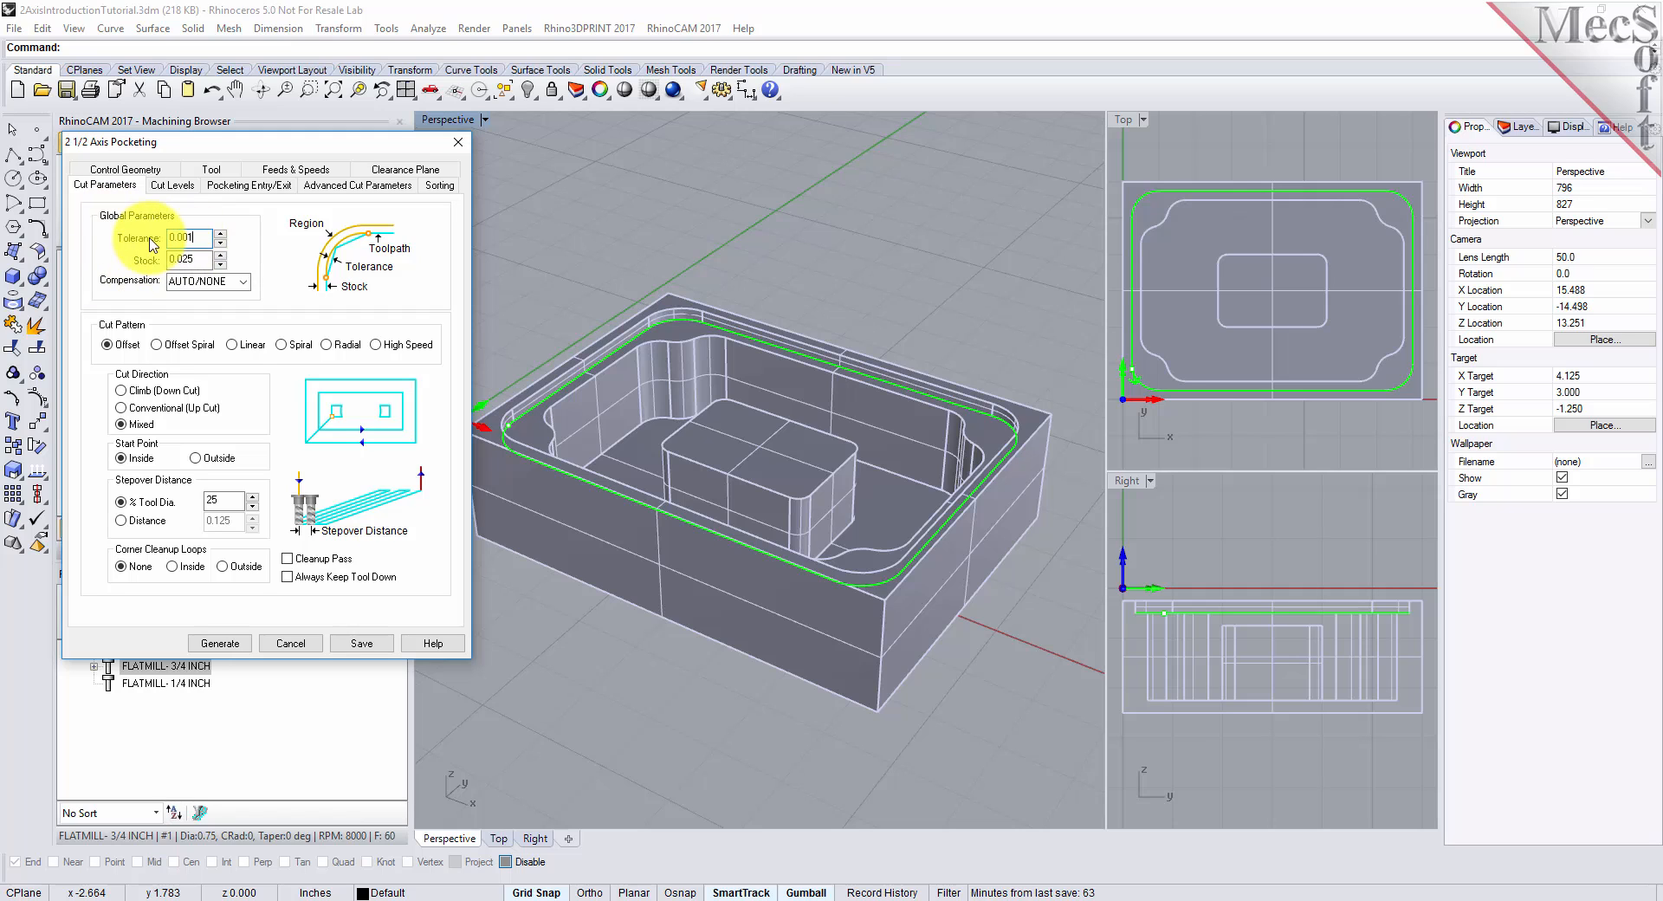
pyautogui.moveTo(194, 259); pyautogui.dragTo(135, 257)
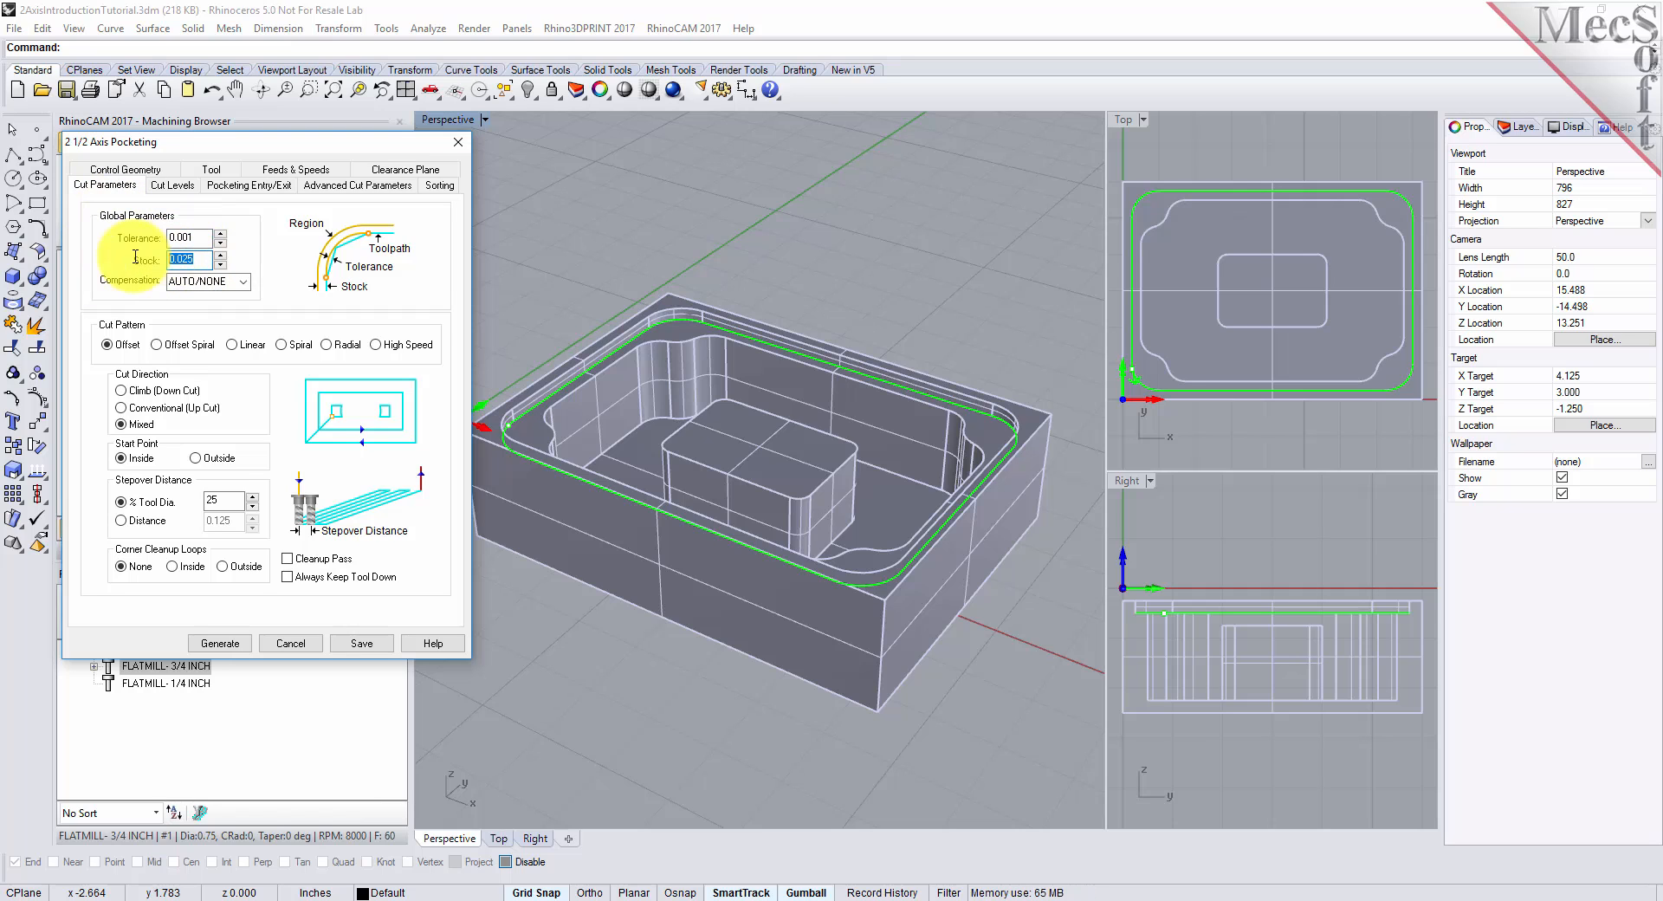
pyautogui.write('0')
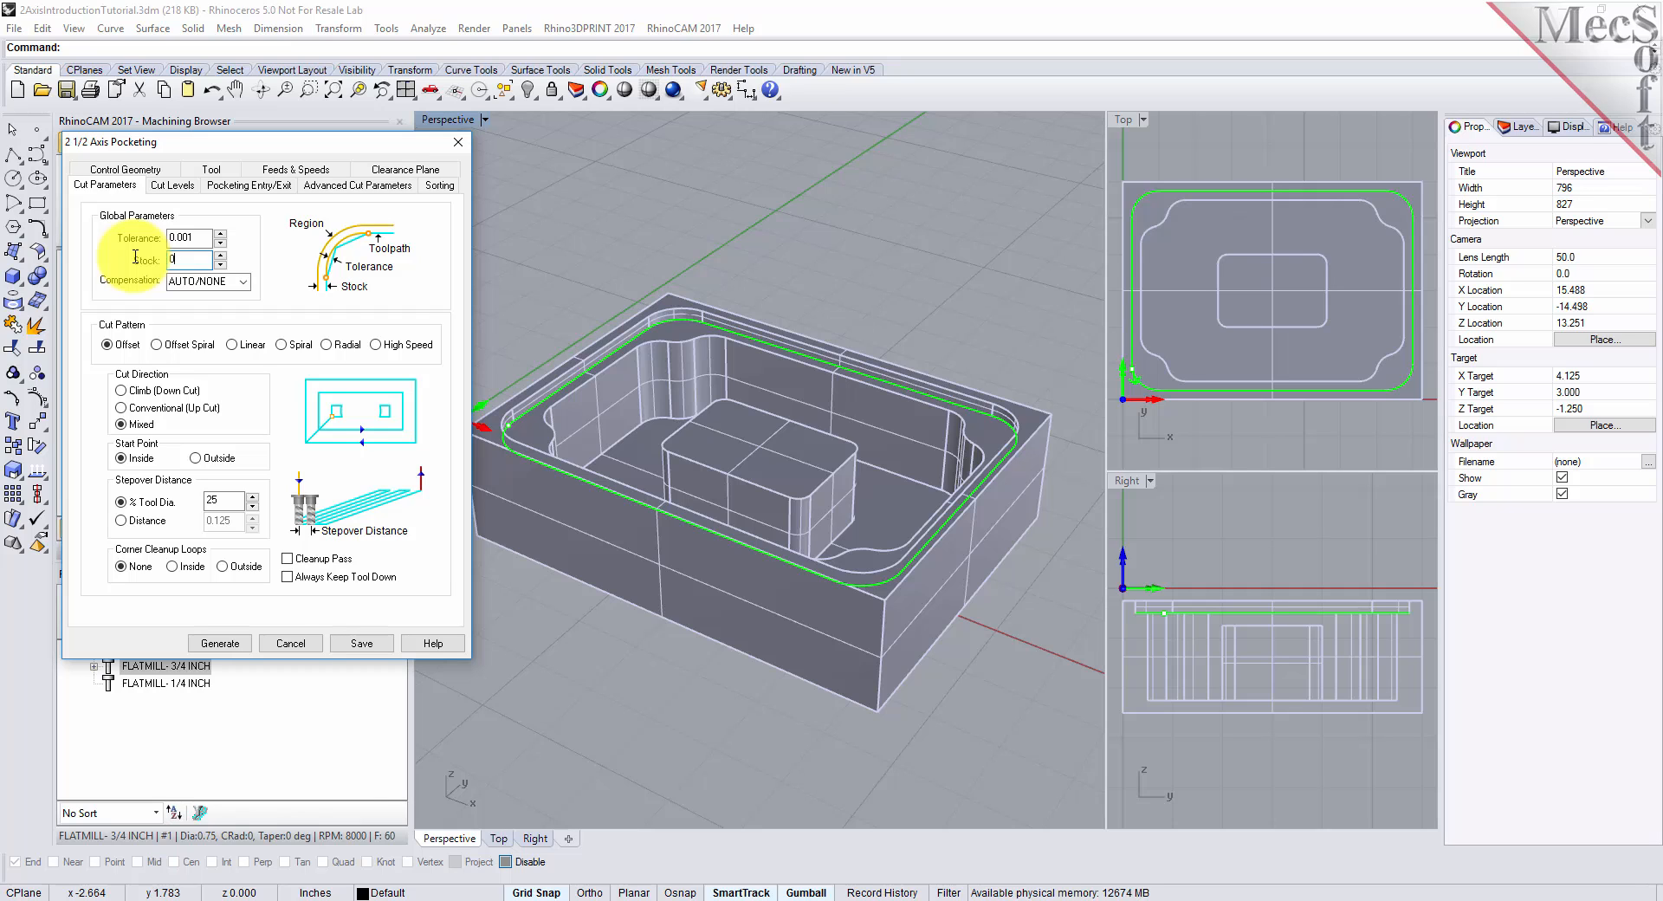
pyautogui.click(111, 344)
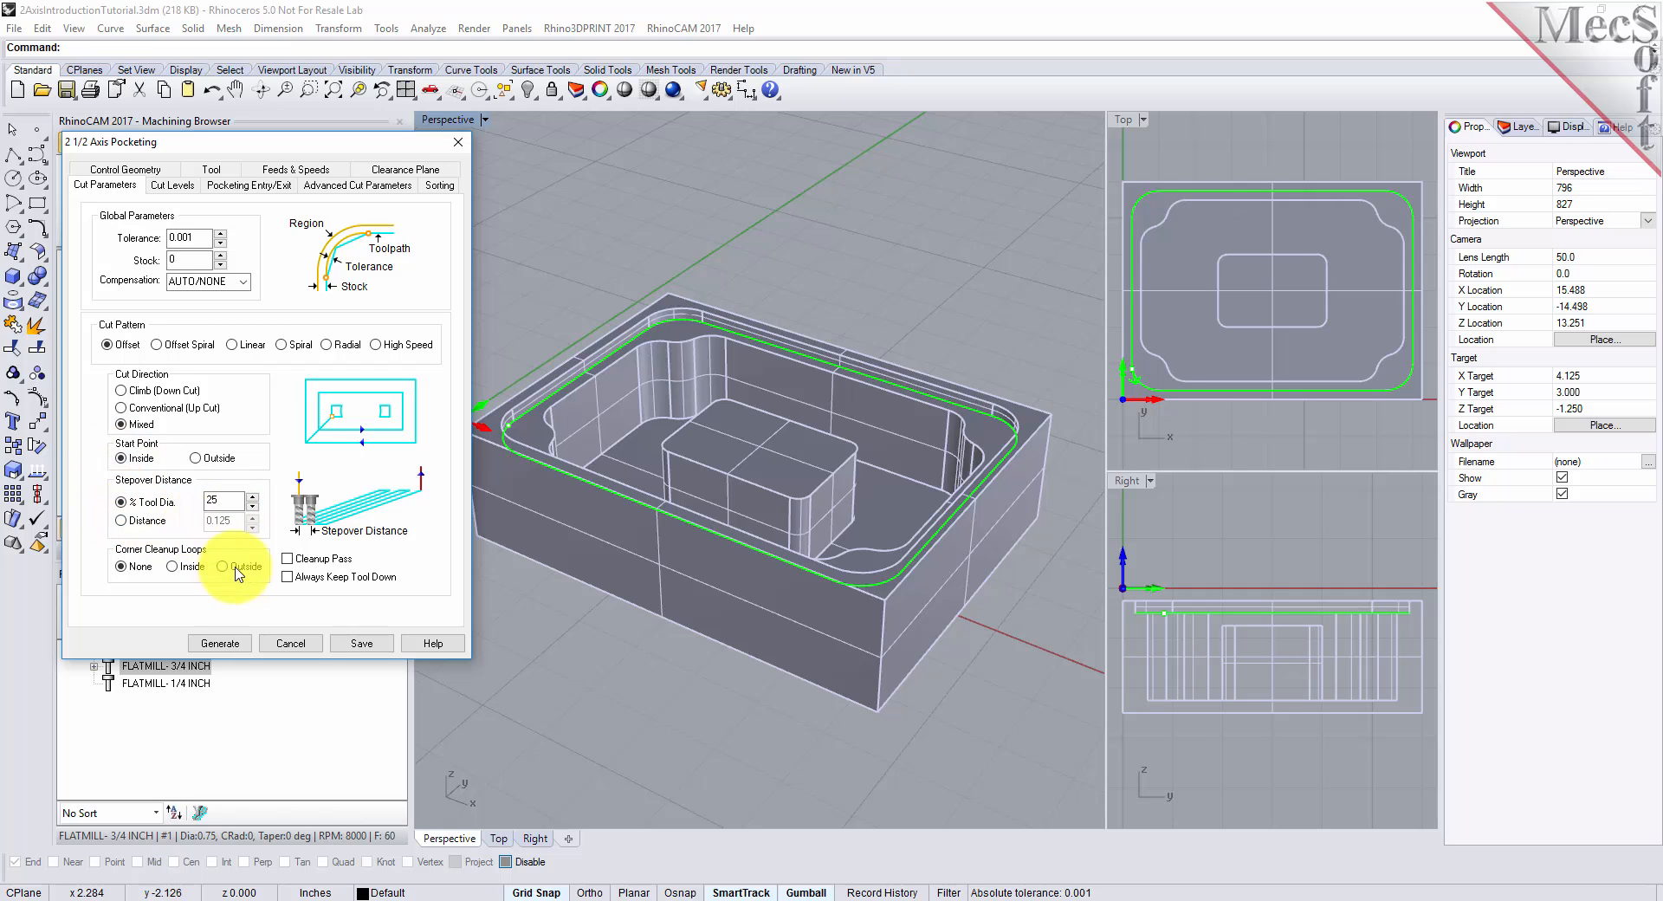
pyautogui.moveTo(230, 500); pyautogui.dragTo(171, 500)
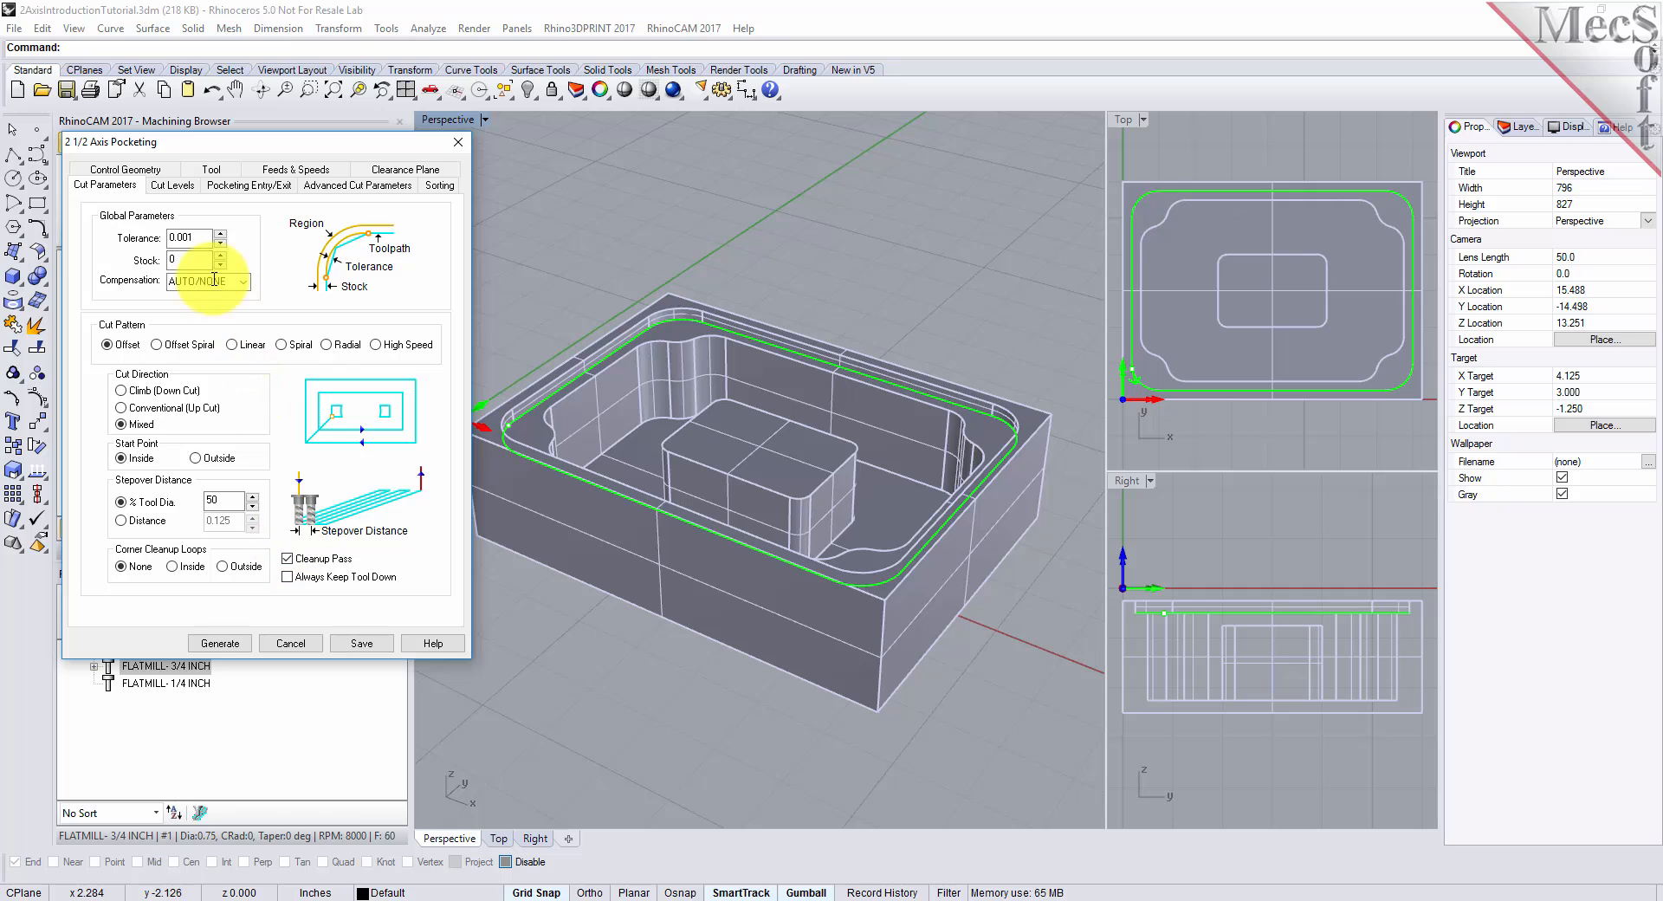
# Locate the cut geometry at the bottom, set total cut depth and rough depth per cut to 0.25, and generate the pocketing toolpath
pyautogui.click(172, 187)
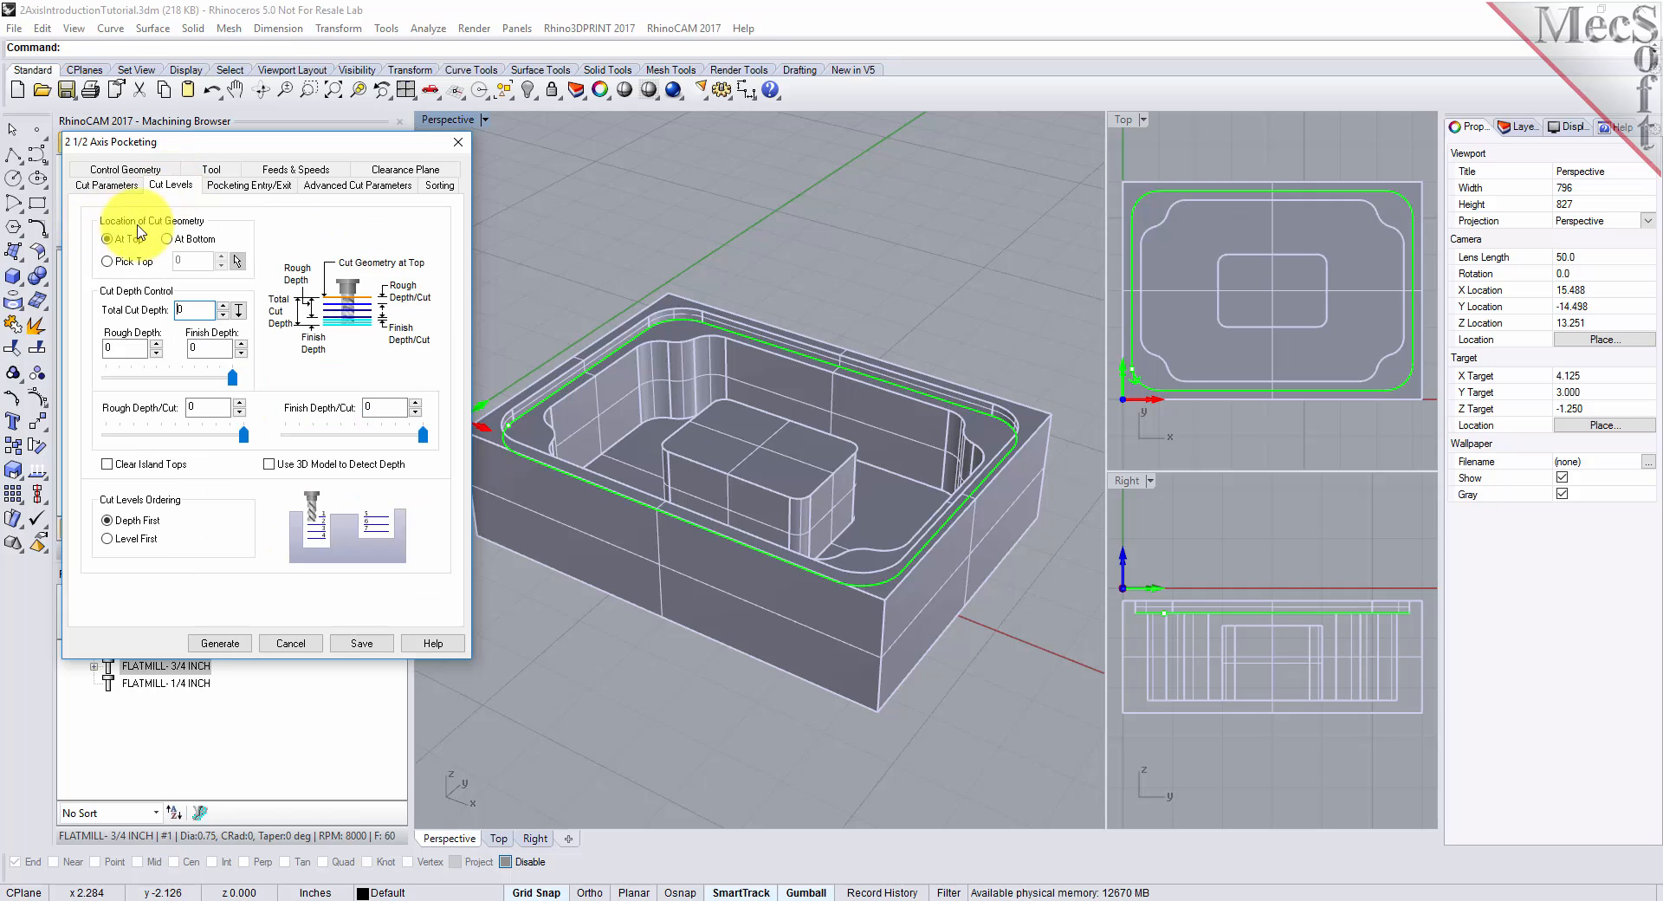
pyautogui.click(167, 240)
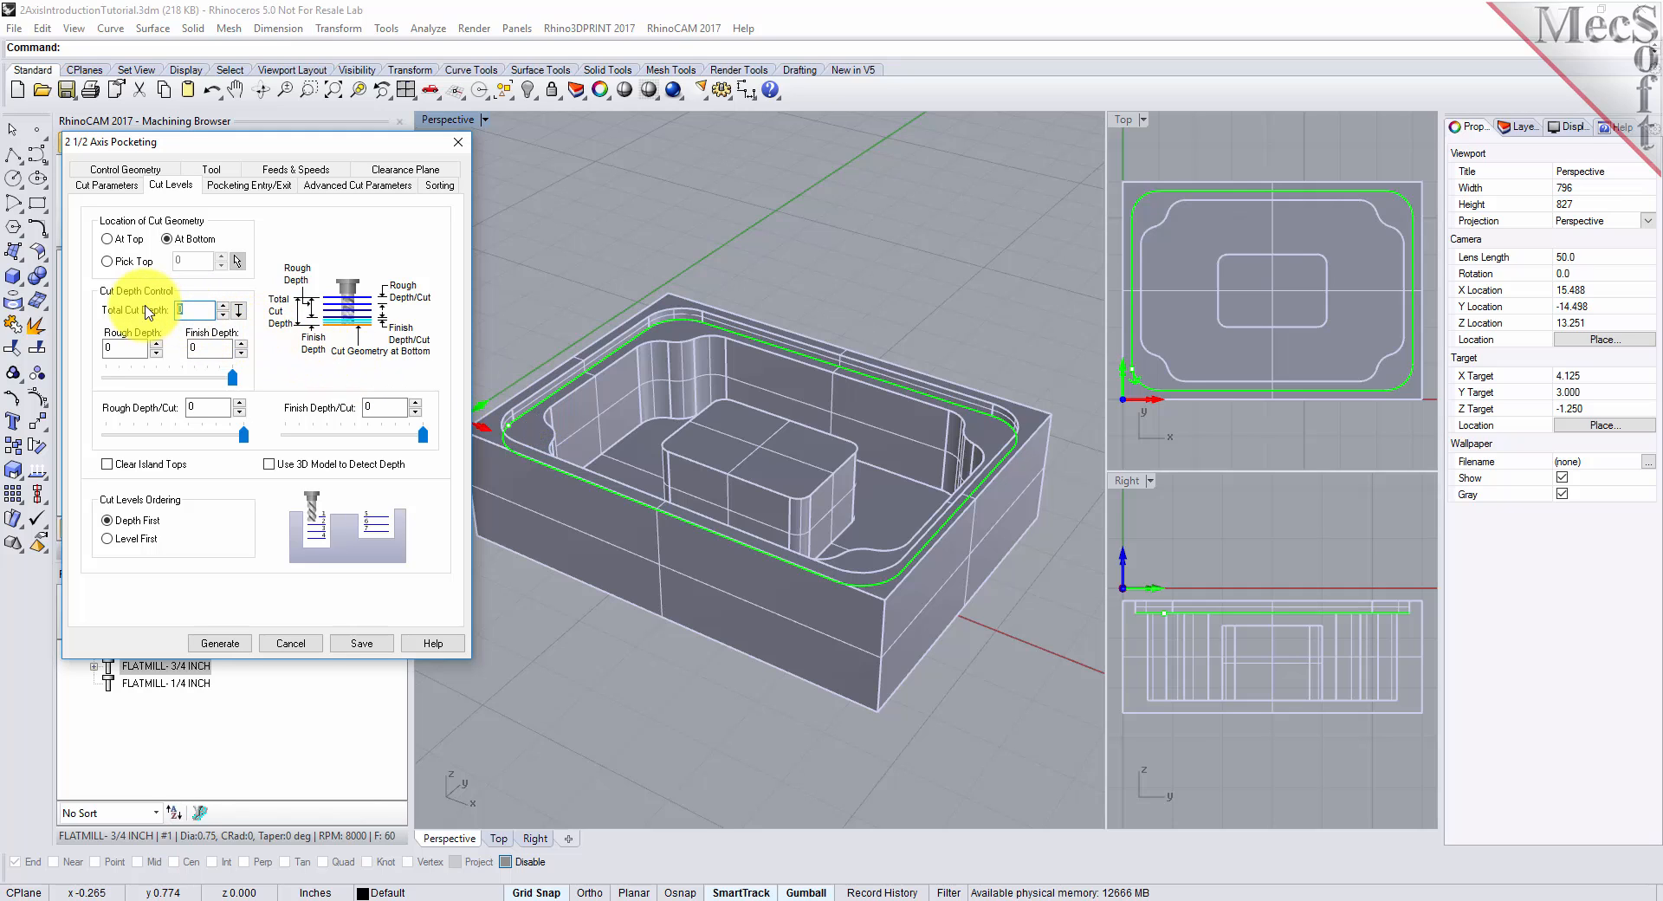
pyautogui.write('0.25')
pyautogui.click(206, 407)
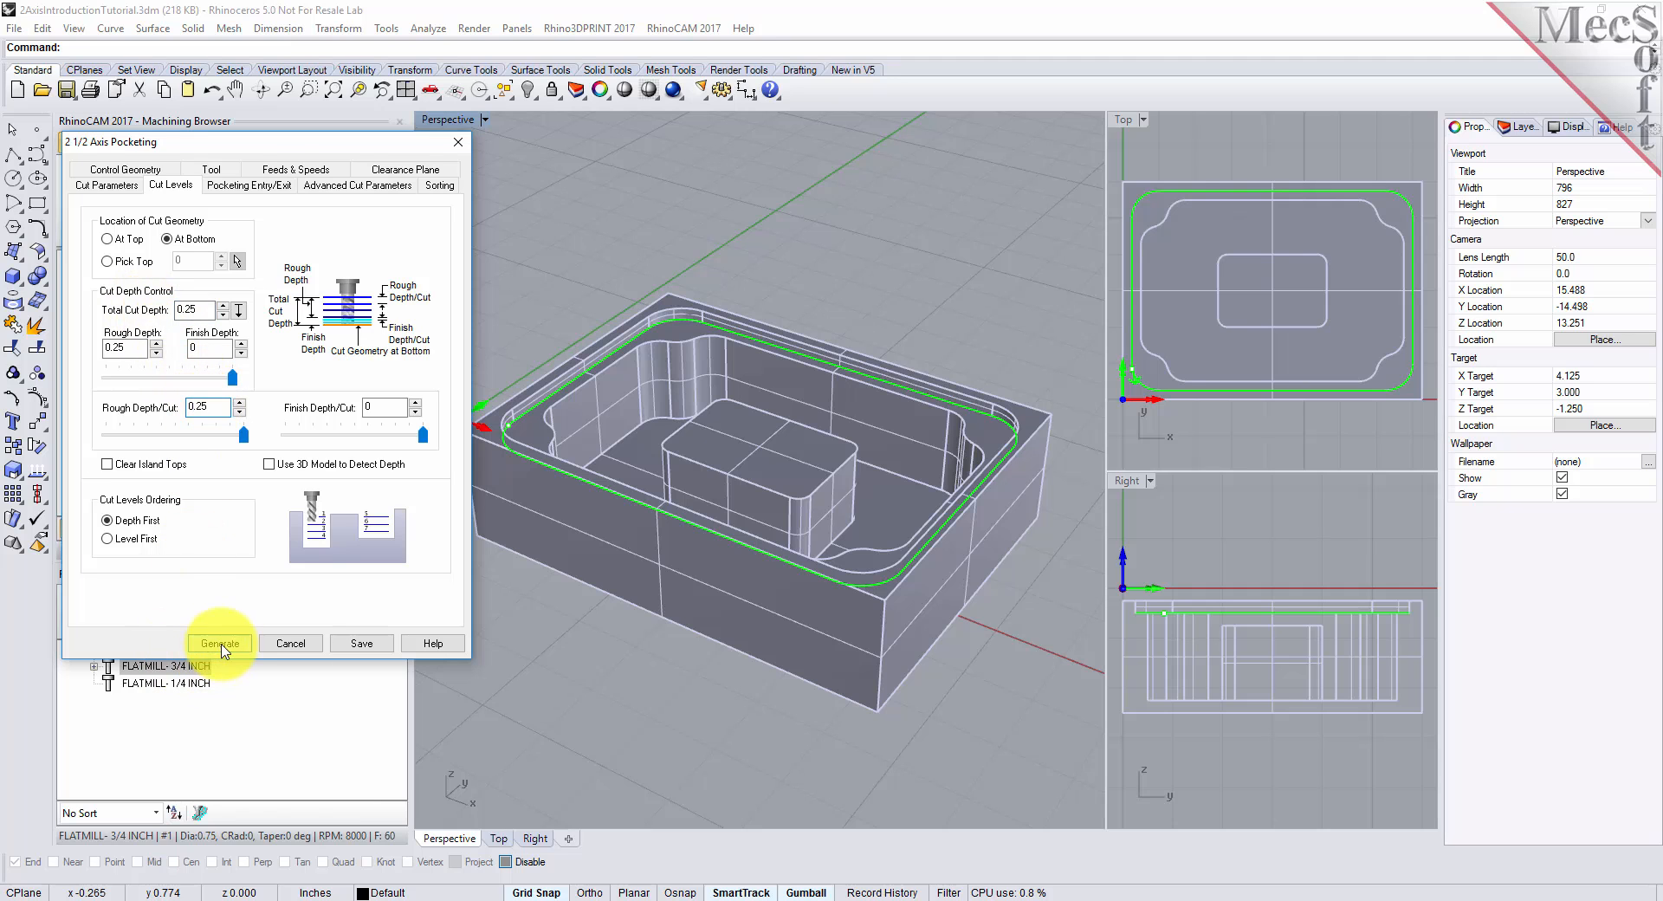
pyautogui.click(220, 642)
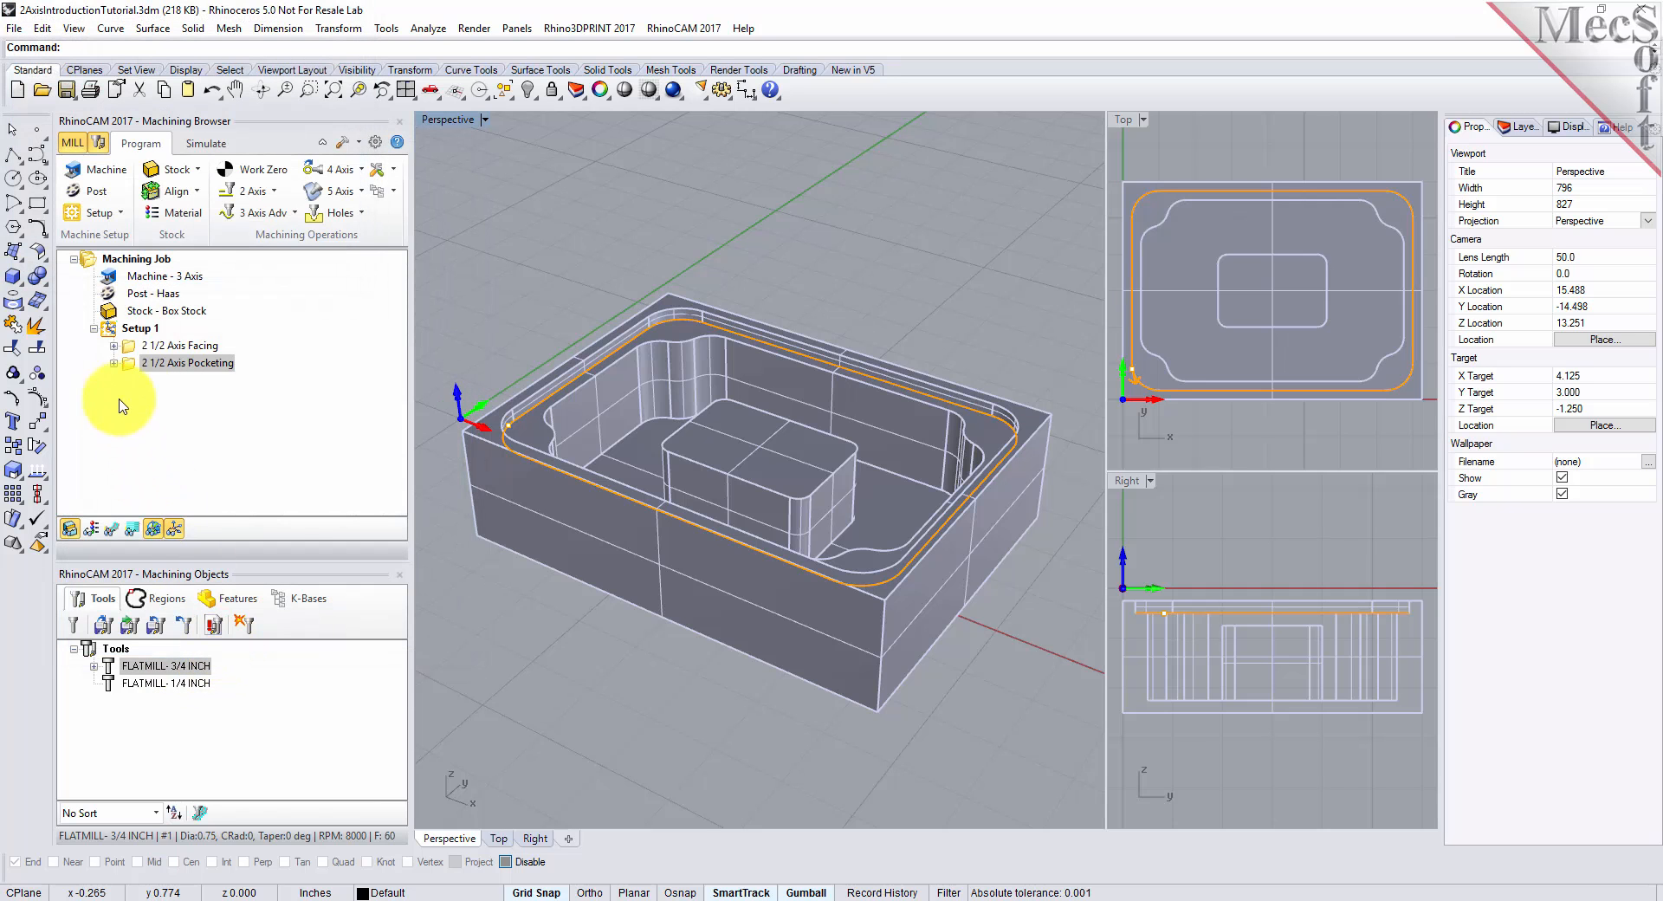
# Simulate the 2 1/2 Axis Pocketing operation with its toolpath shown
pyautogui.click(184, 365)
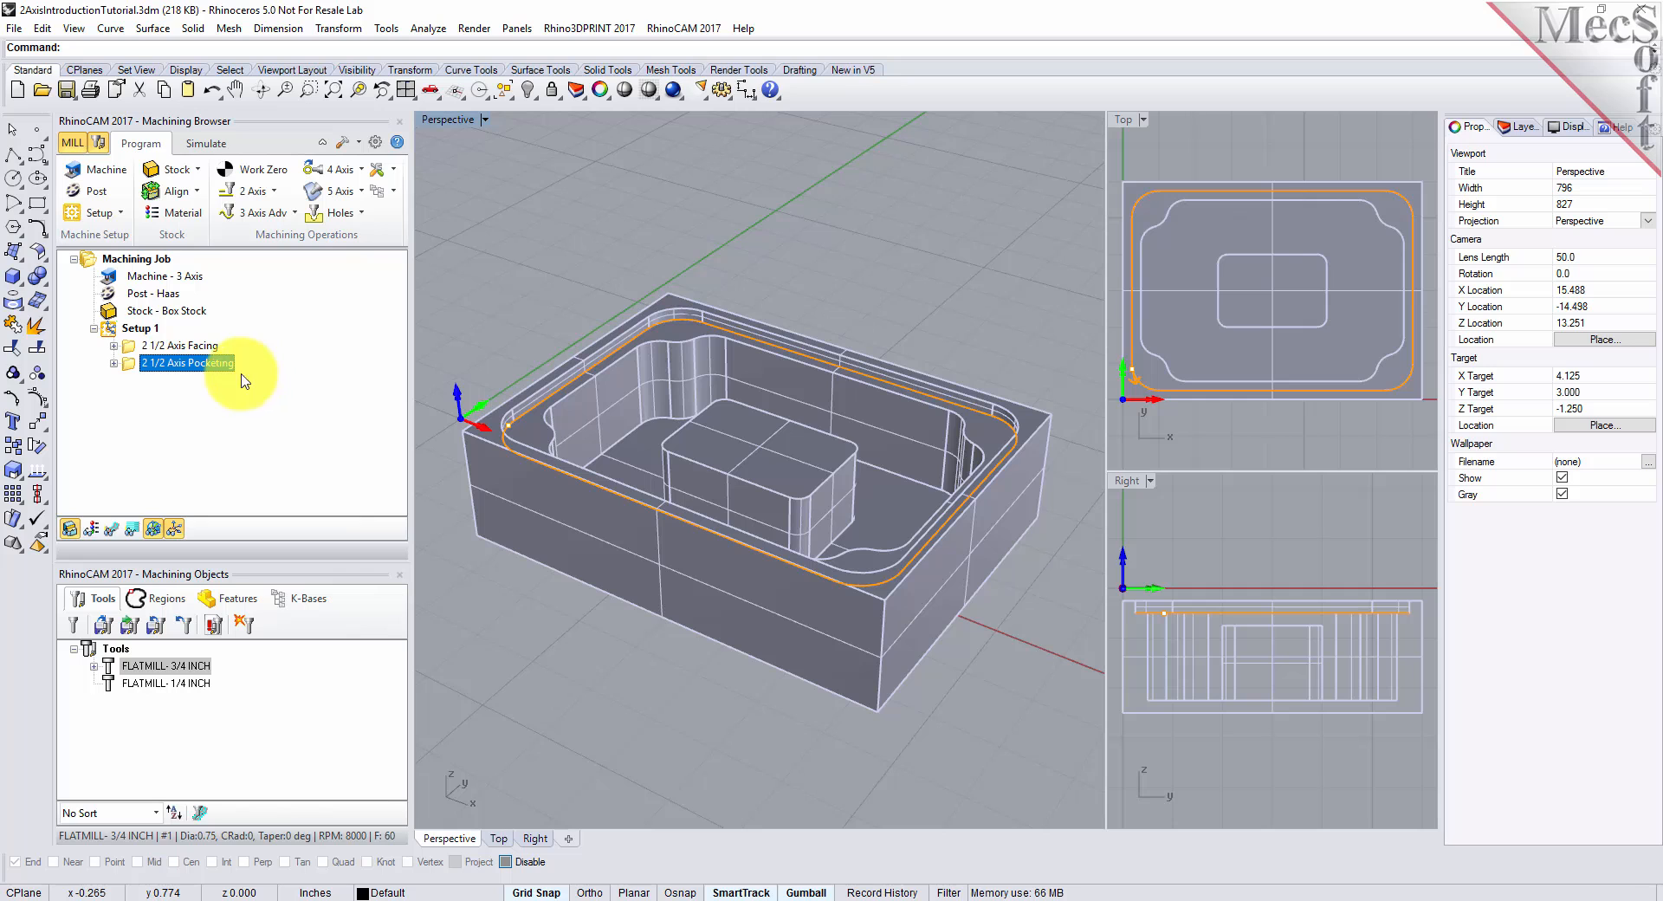
pyautogui.click(202, 145)
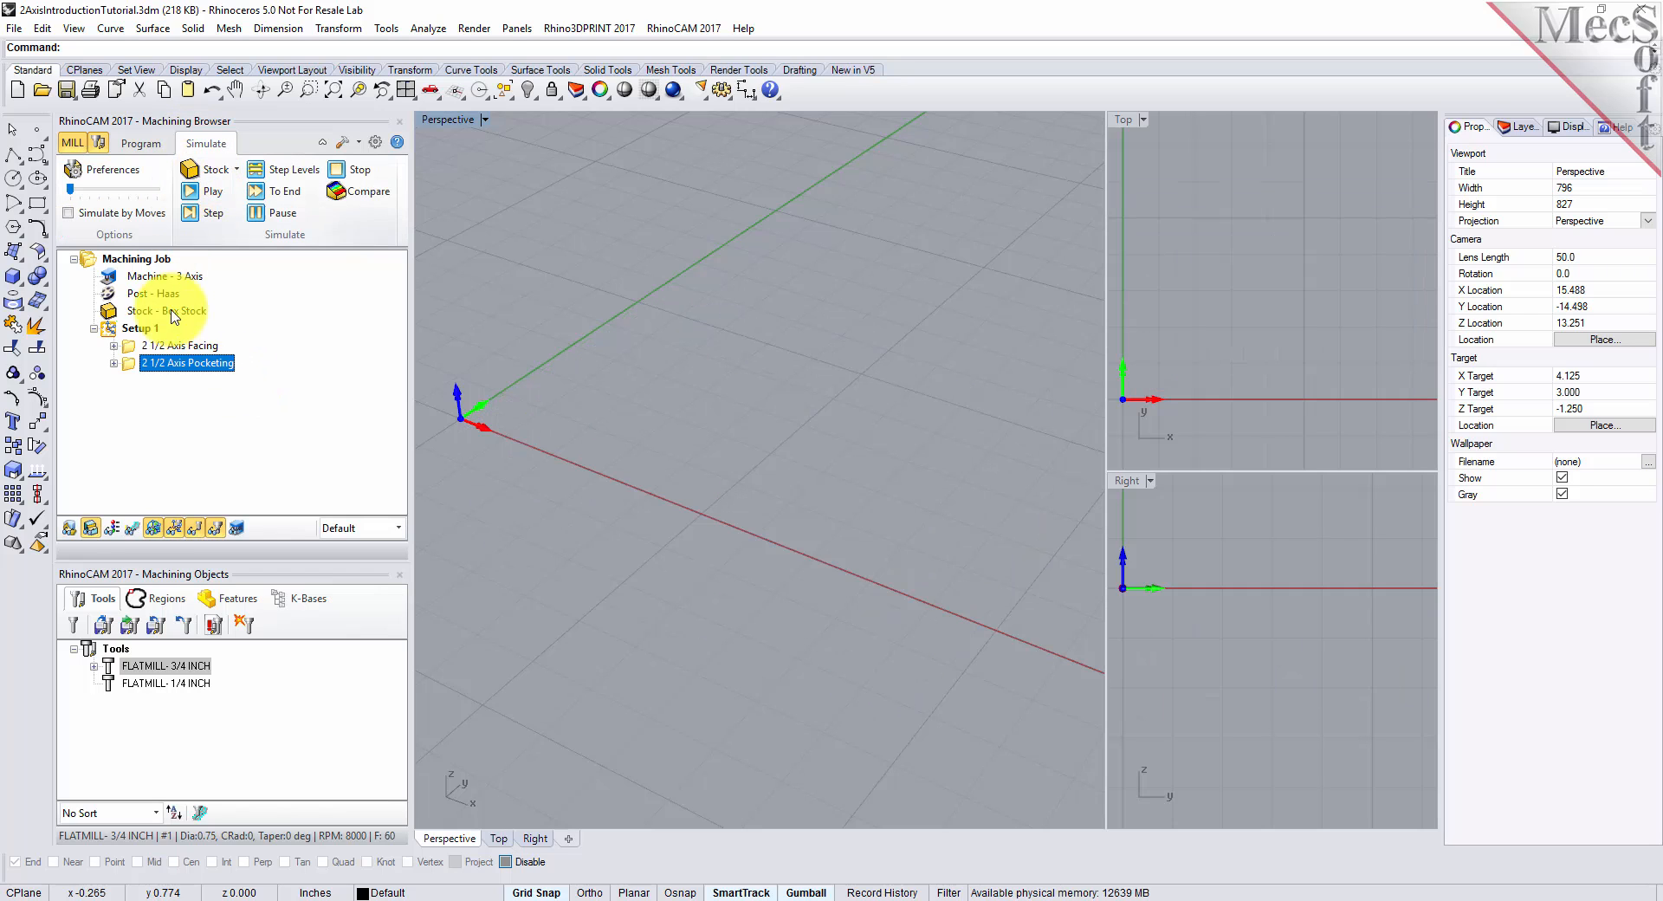
pyautogui.click(133, 529)
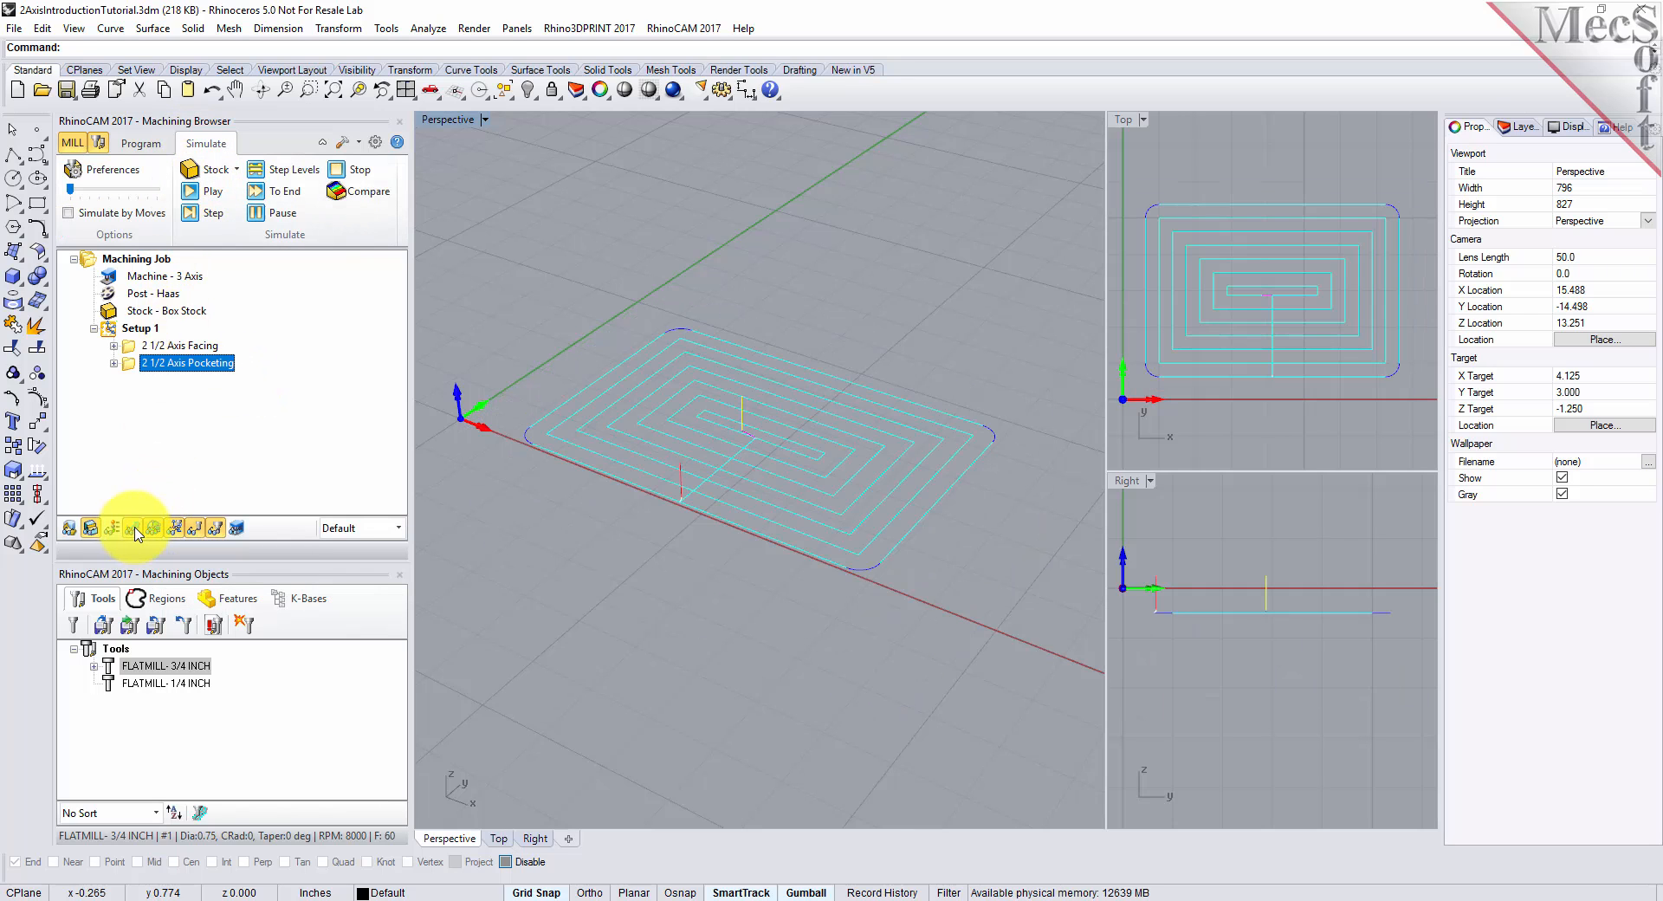
pyautogui.click(213, 193)
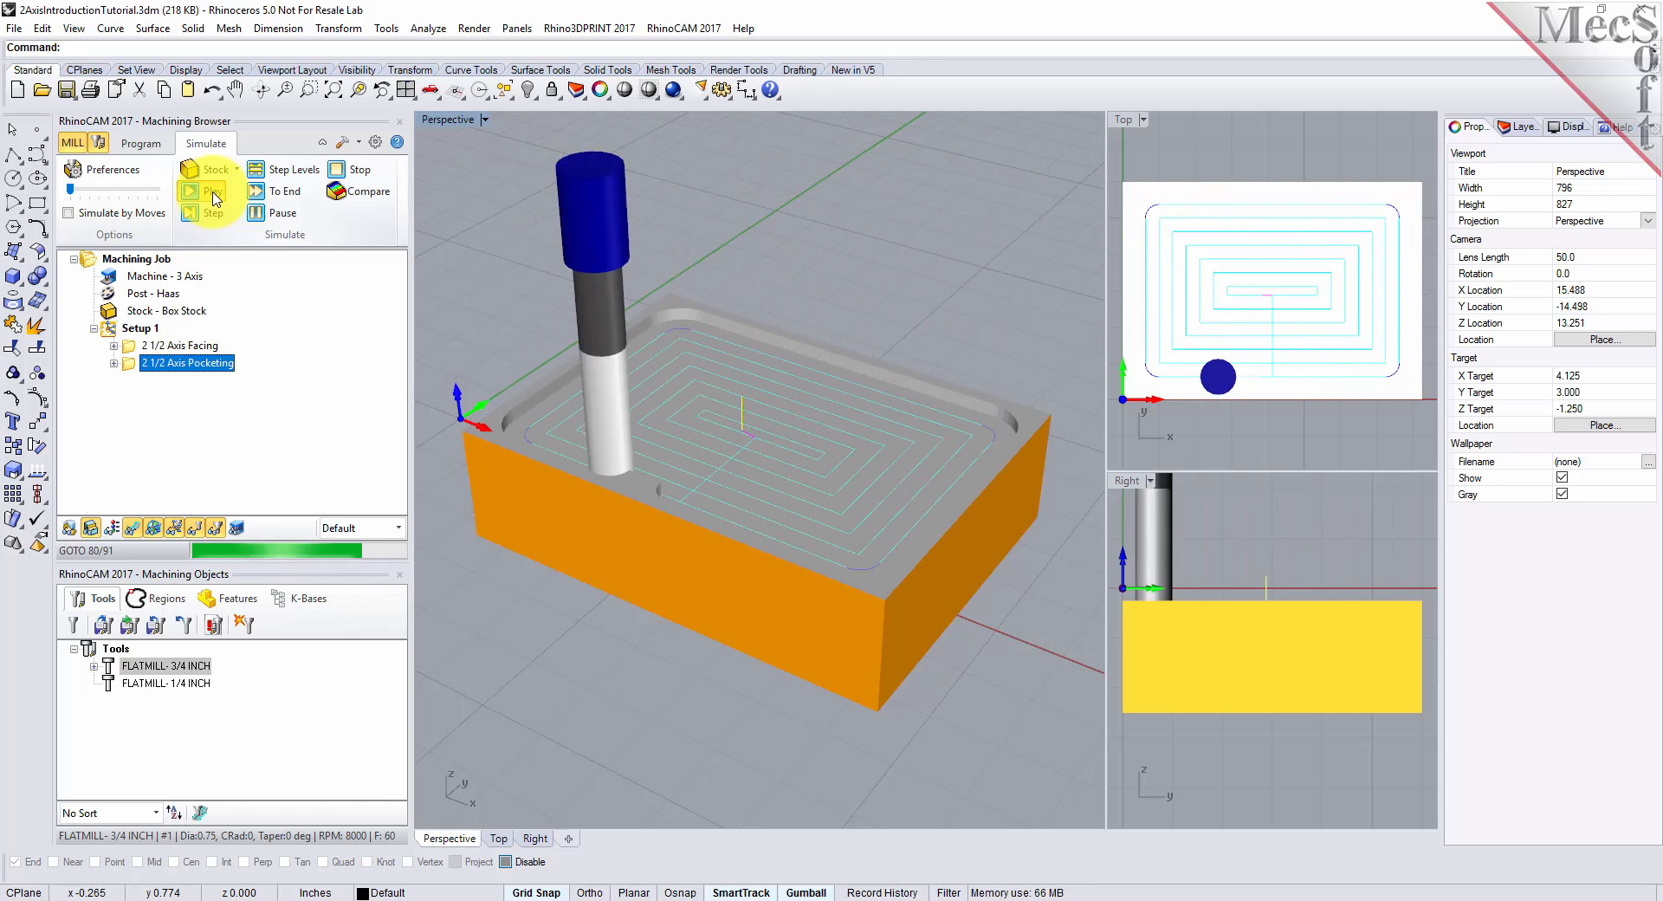
pyautogui.moveTo(892, 652)
pyautogui.mouseDown(button='right')
pyautogui.moveTo(731, 652)
pyautogui.moveTo(731, 627)
pyautogui.moveTo(887, 655)
pyautogui.mouseUp(button='right')
# Duplicate the 2 1/2 Axis Pocketing operation below the original in Setup 1 and select the copy
pyautogui.click(140, 143)
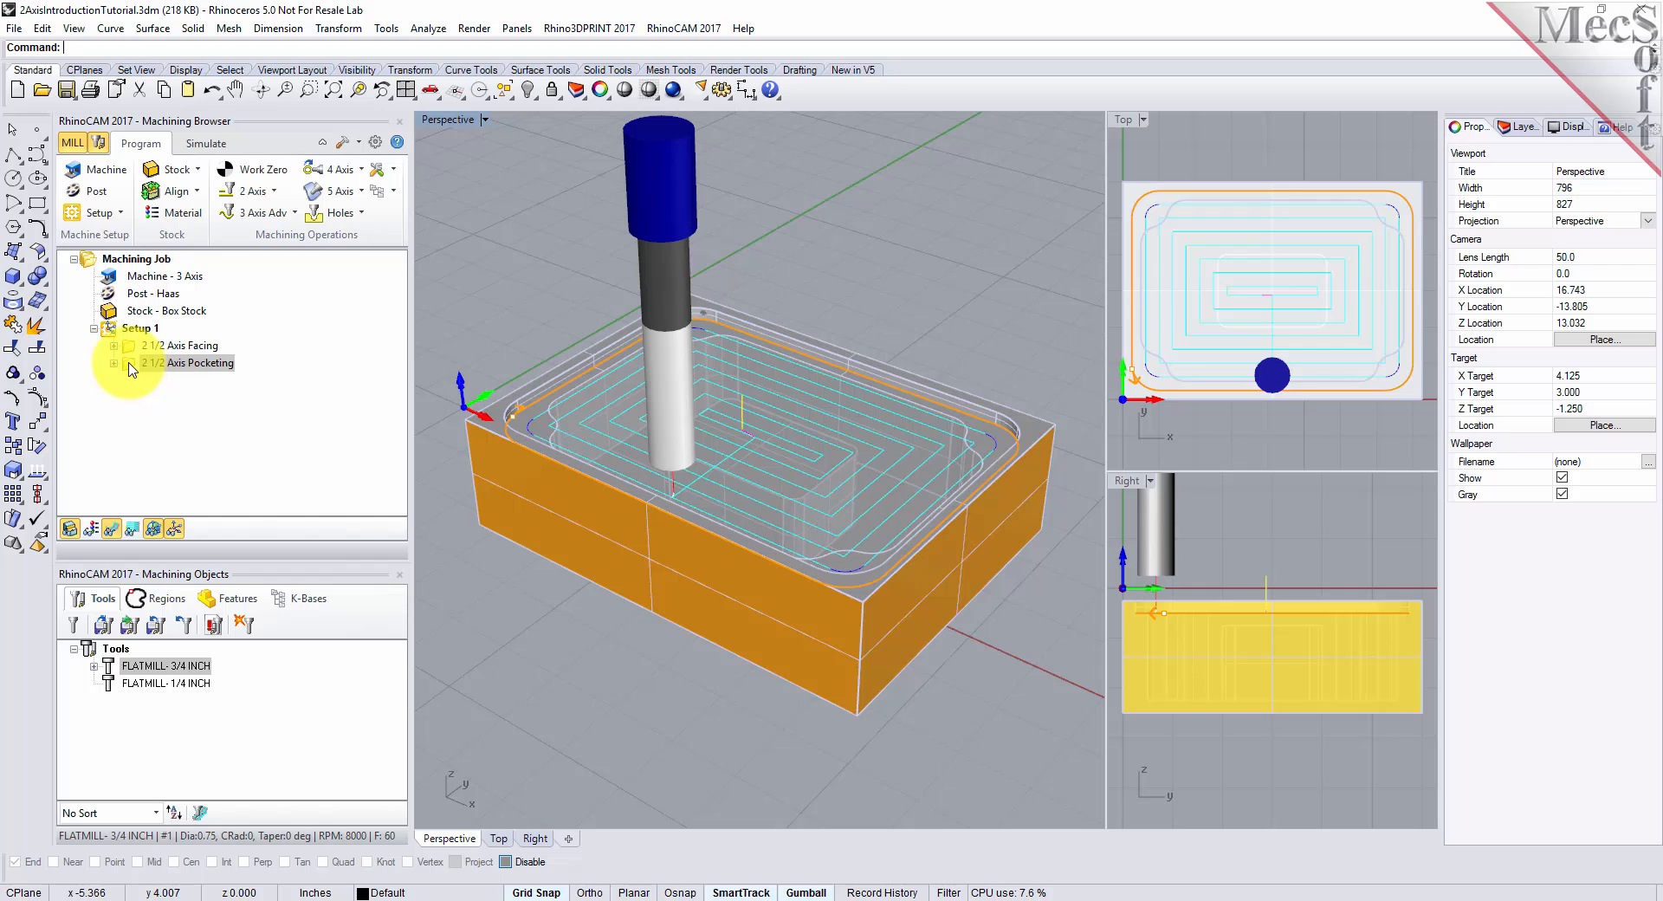
pyautogui.click(130, 370)
pyautogui.rightClick(130, 370)
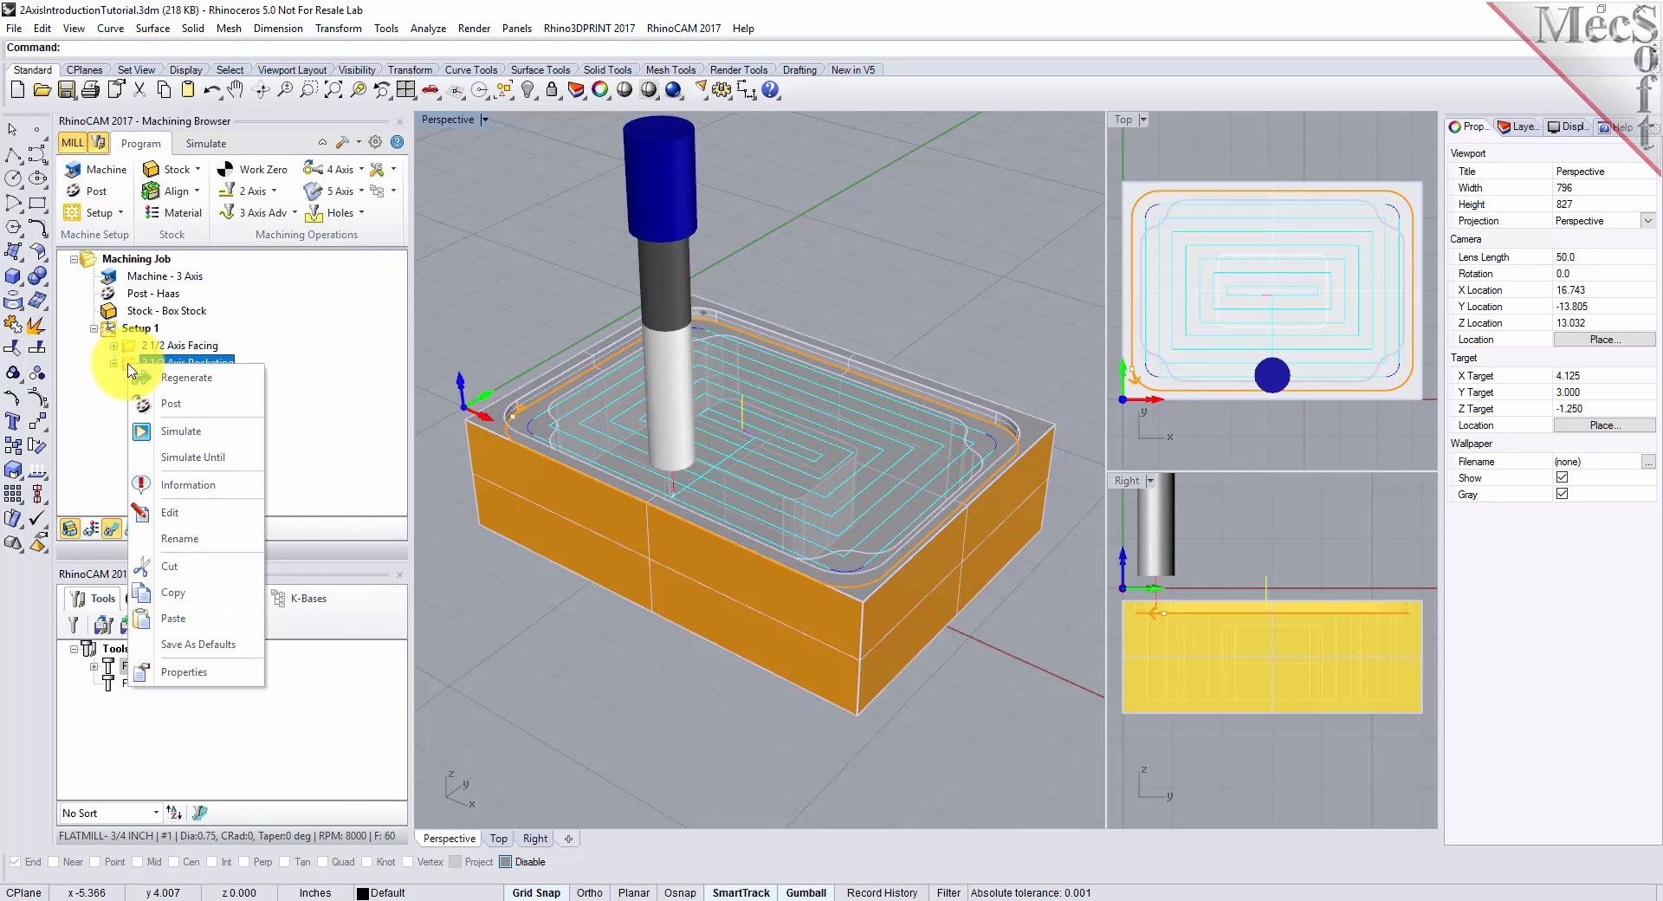
pyautogui.click(216, 593)
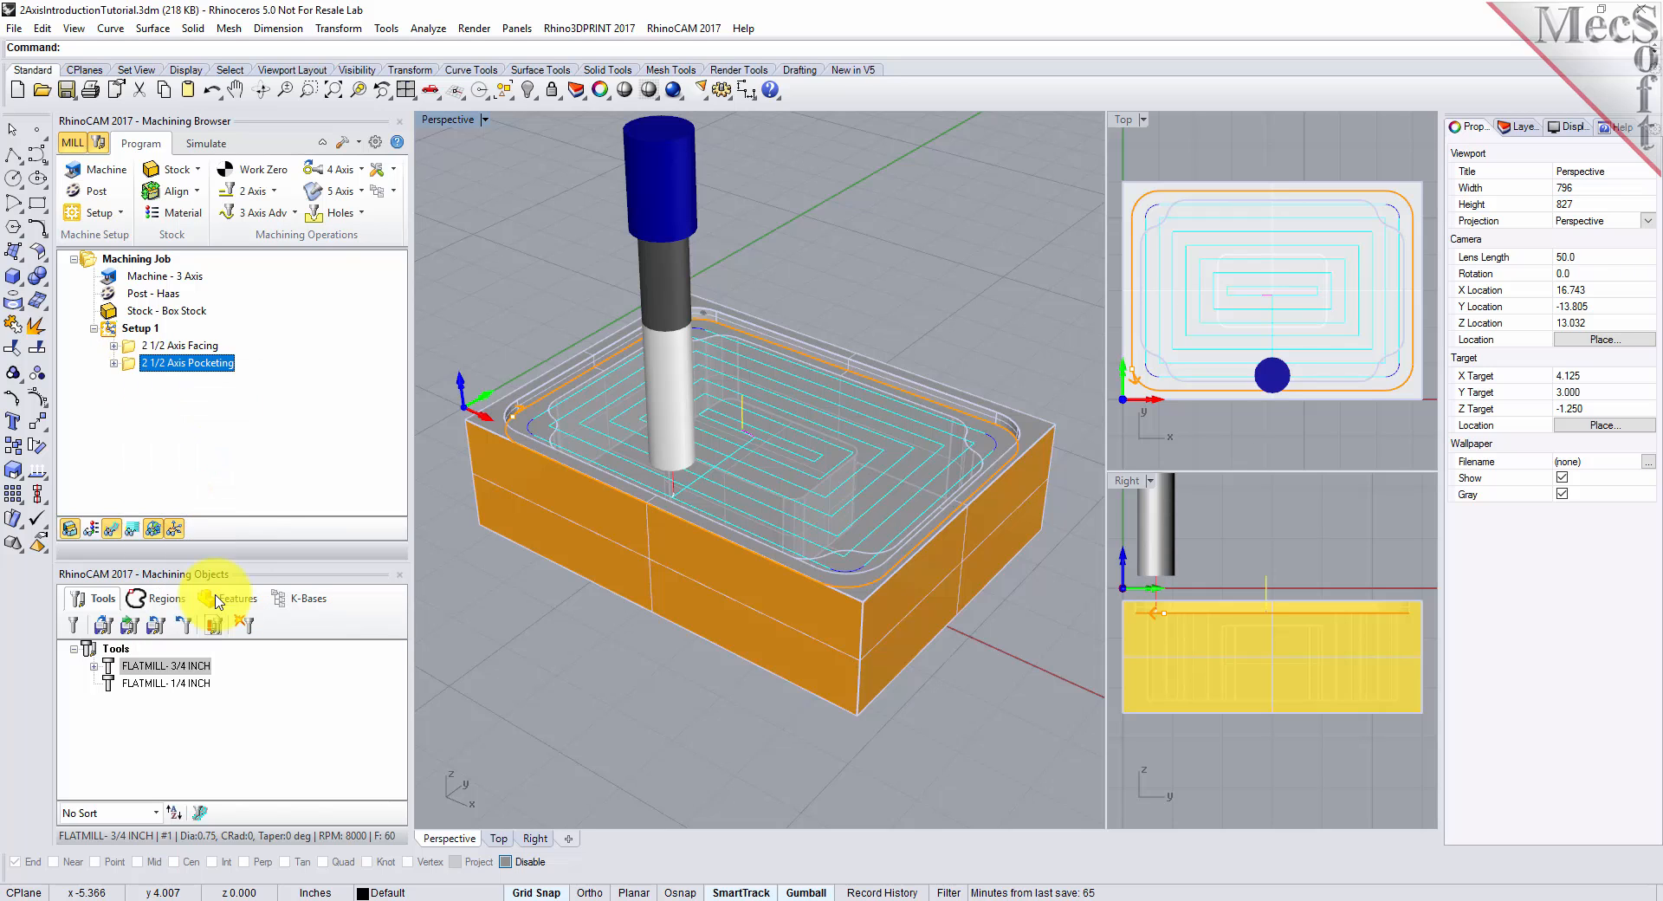
pyautogui.rightClick(130, 363)
pyautogui.click(173, 616)
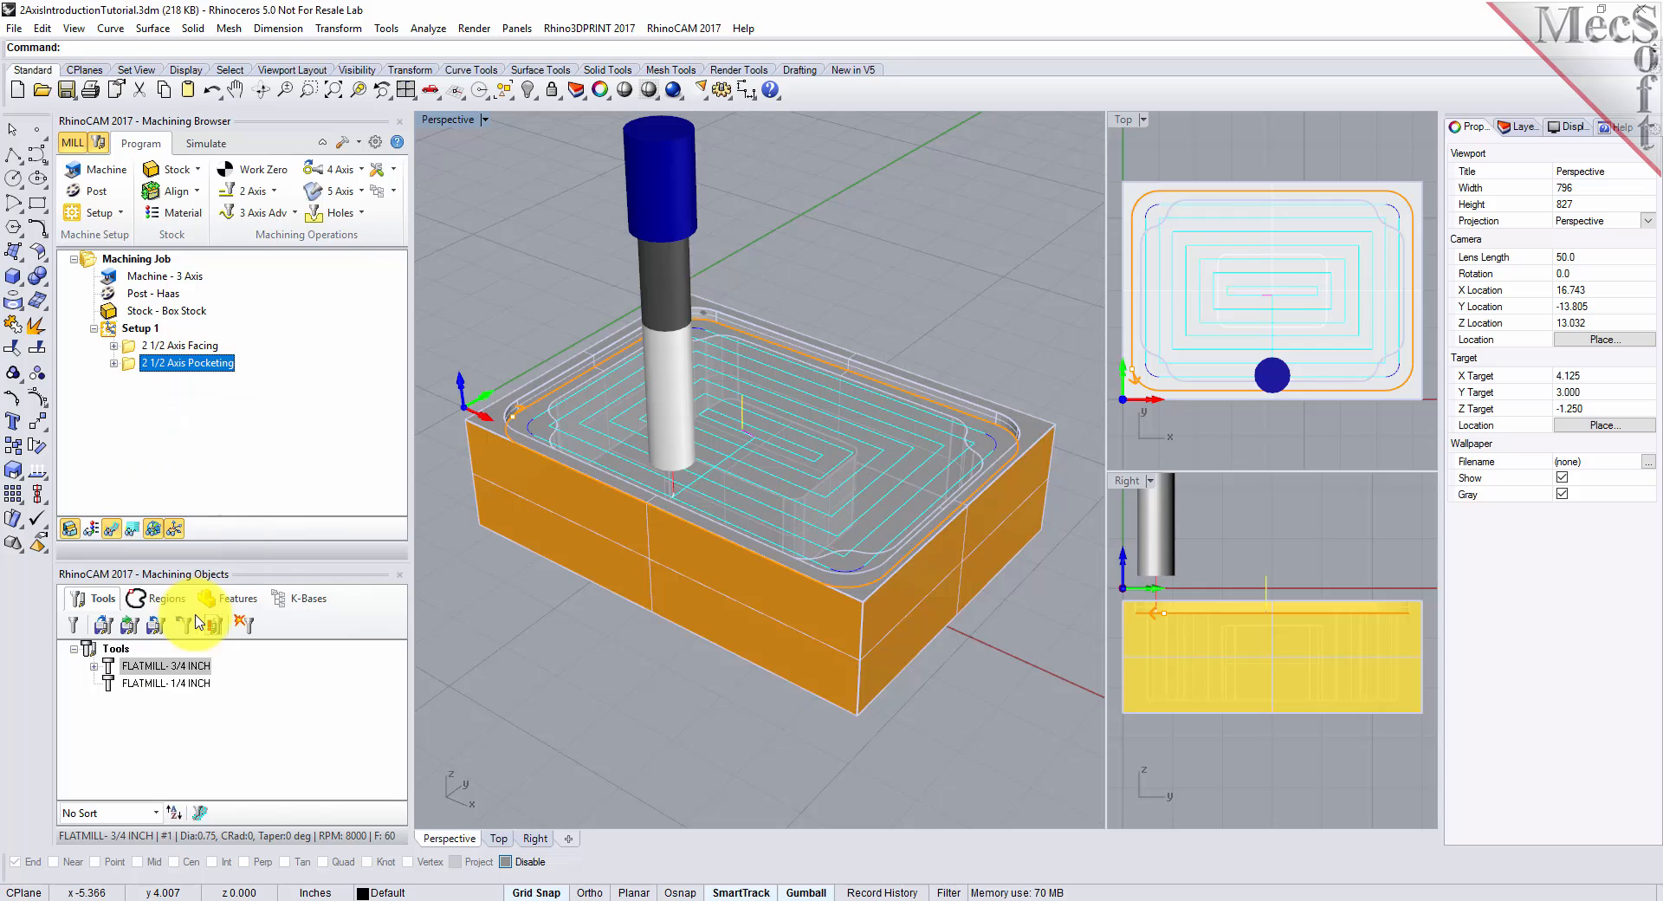
pyautogui.click(133, 381)
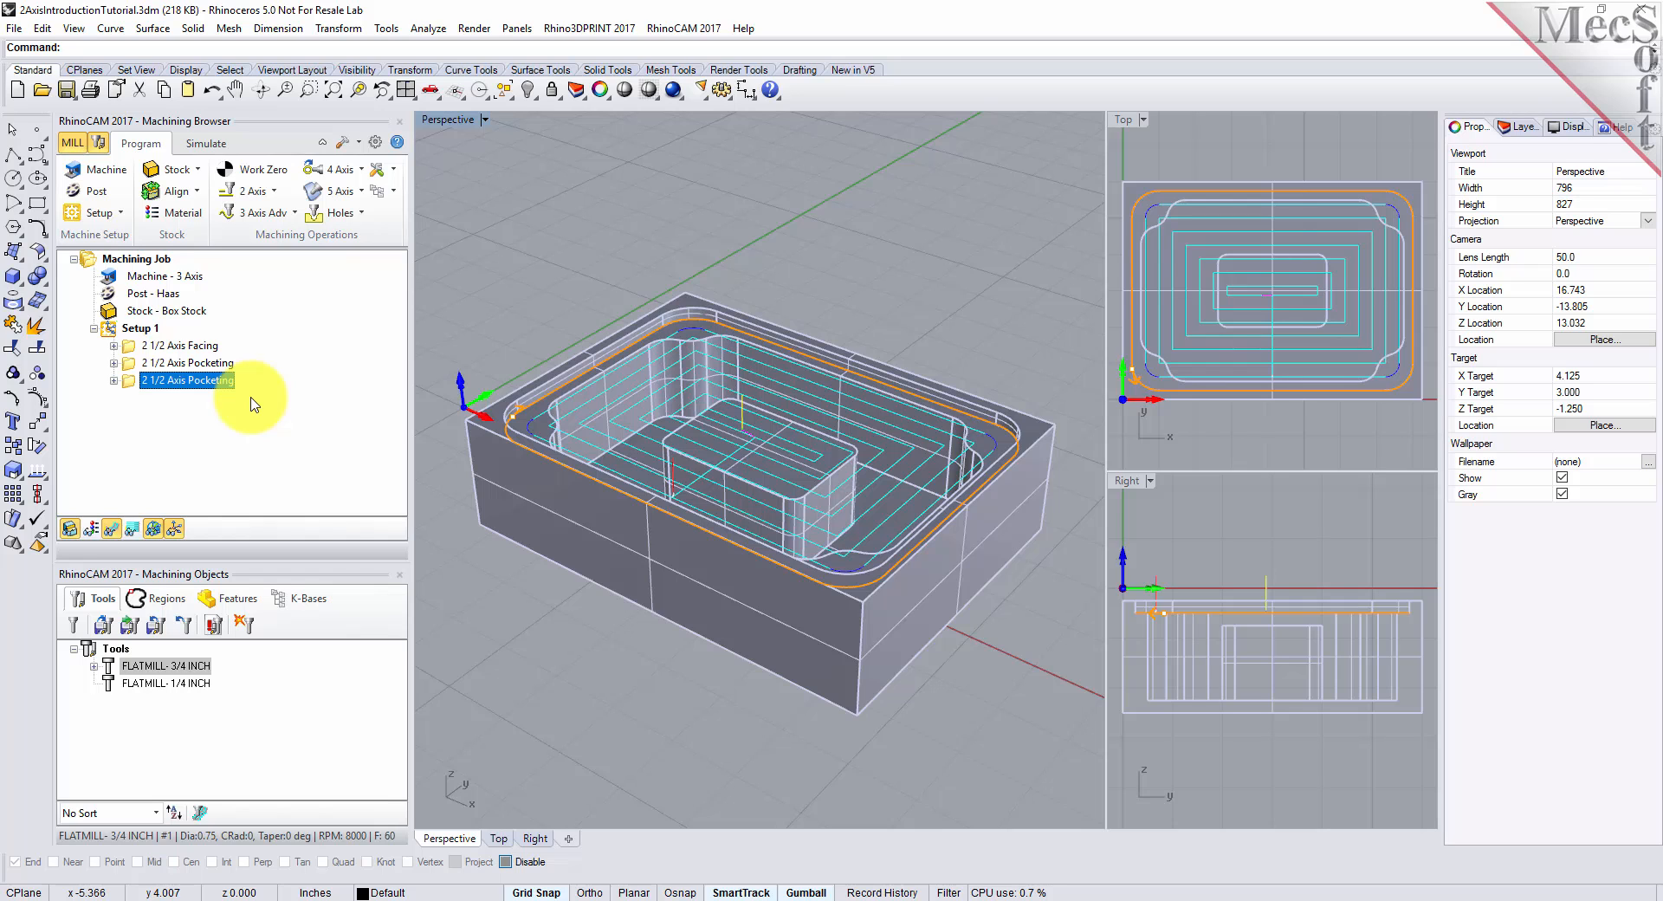
# Edit the copied pocketing operation, replacing its part region with the predefined Flat Area Region 3
pyautogui.rightClick(202, 387)
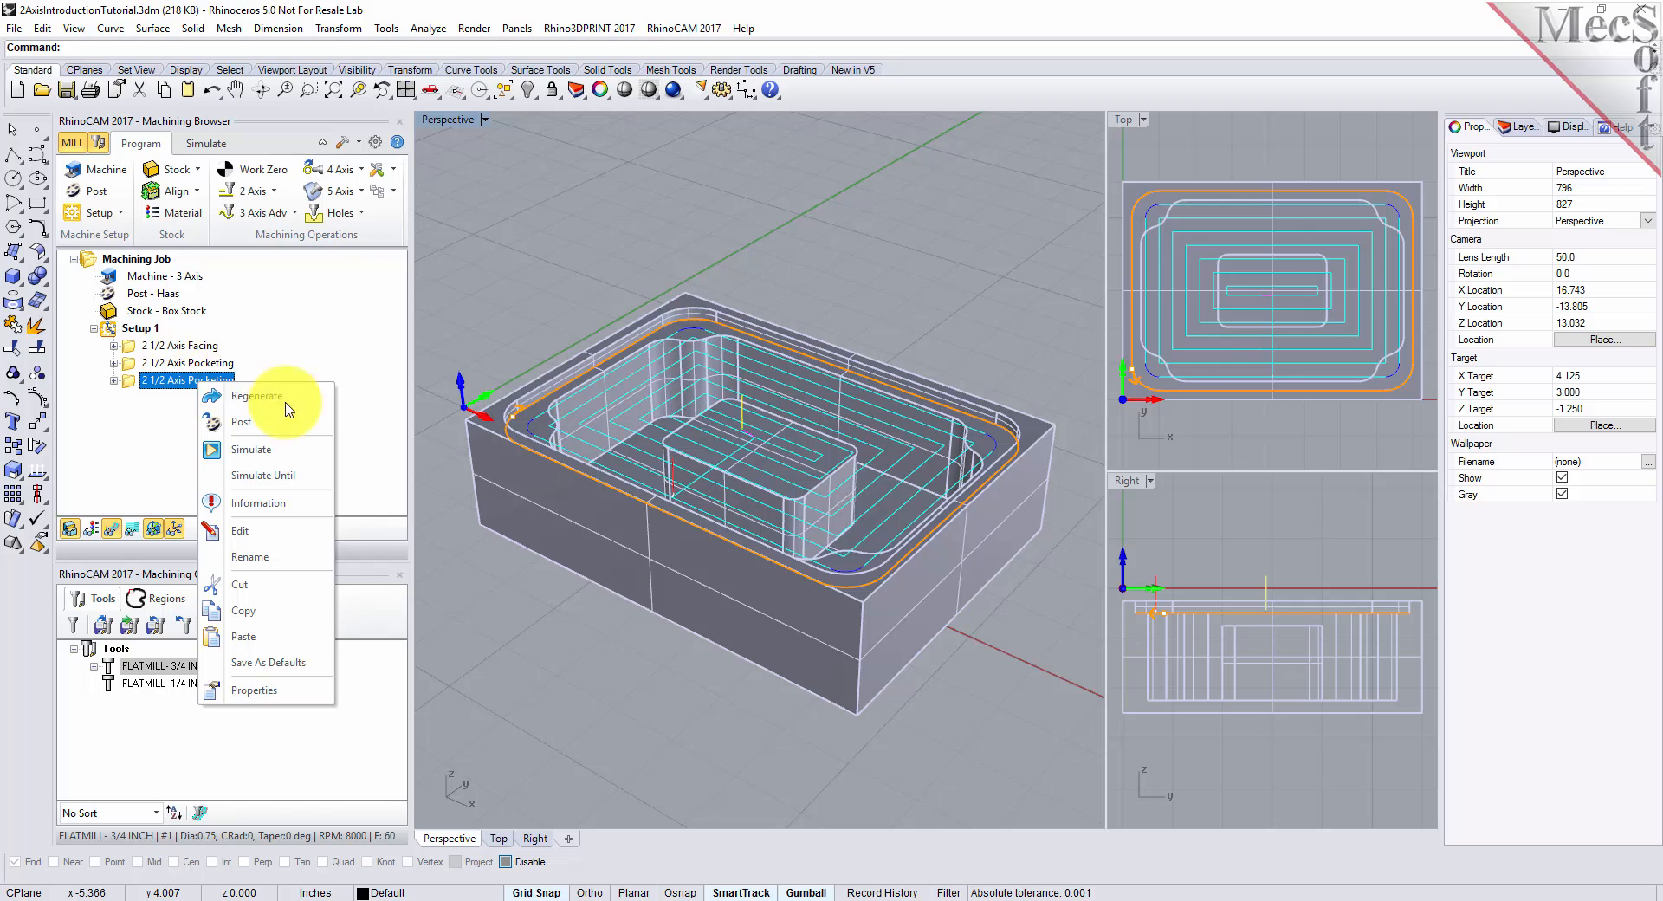
pyautogui.click(295, 530)
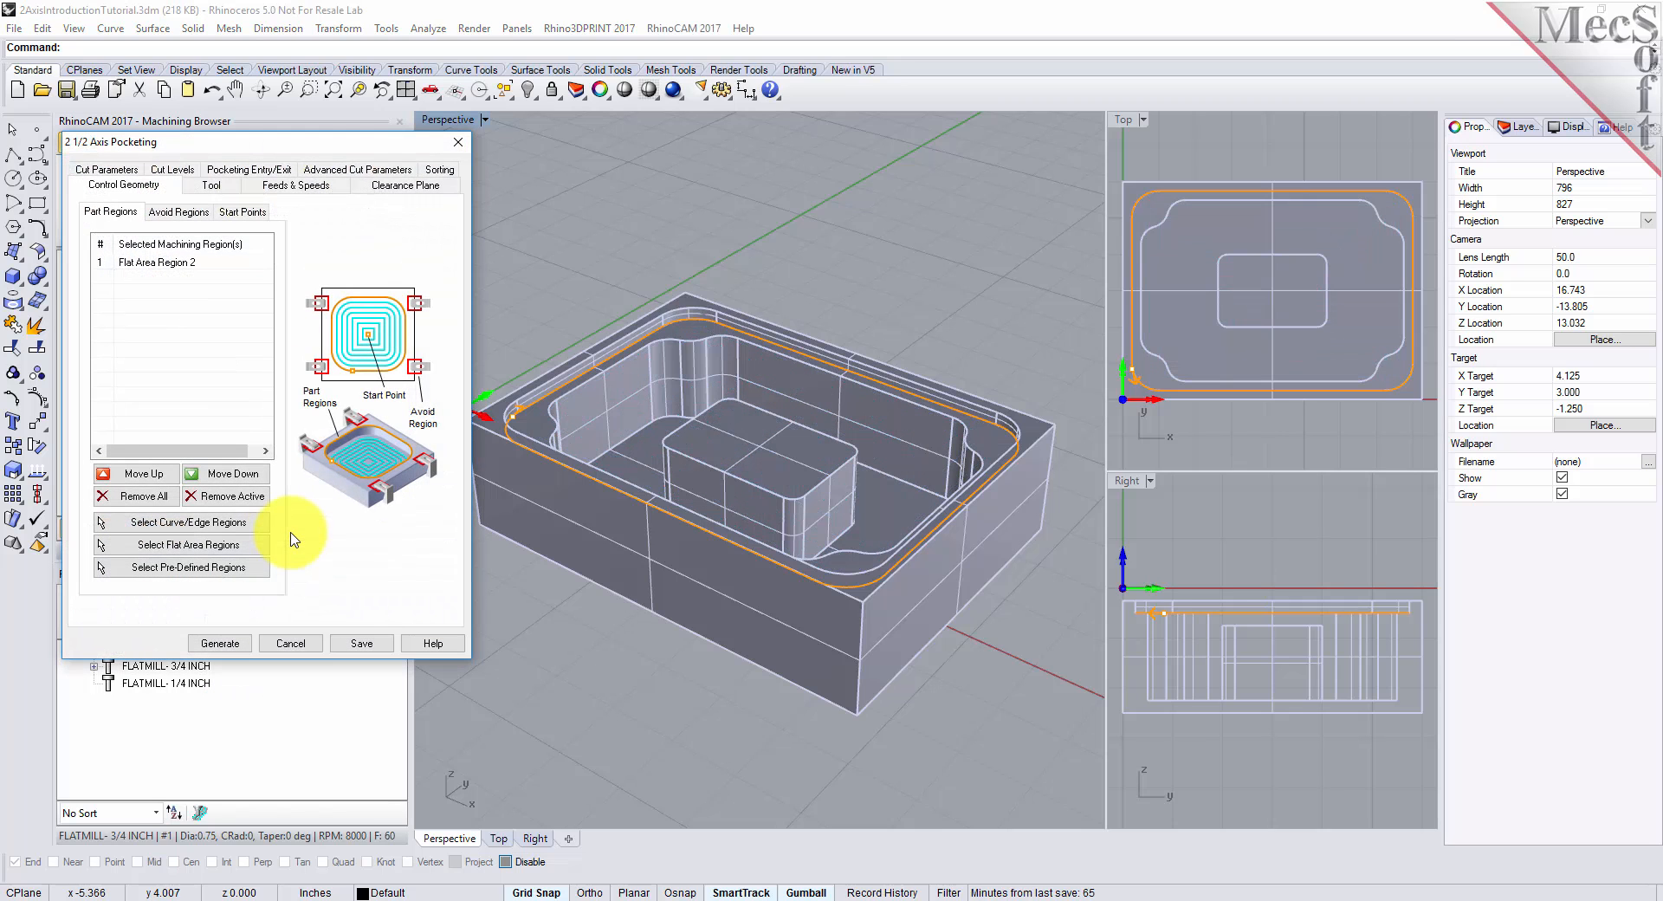
pyautogui.click(161, 499)
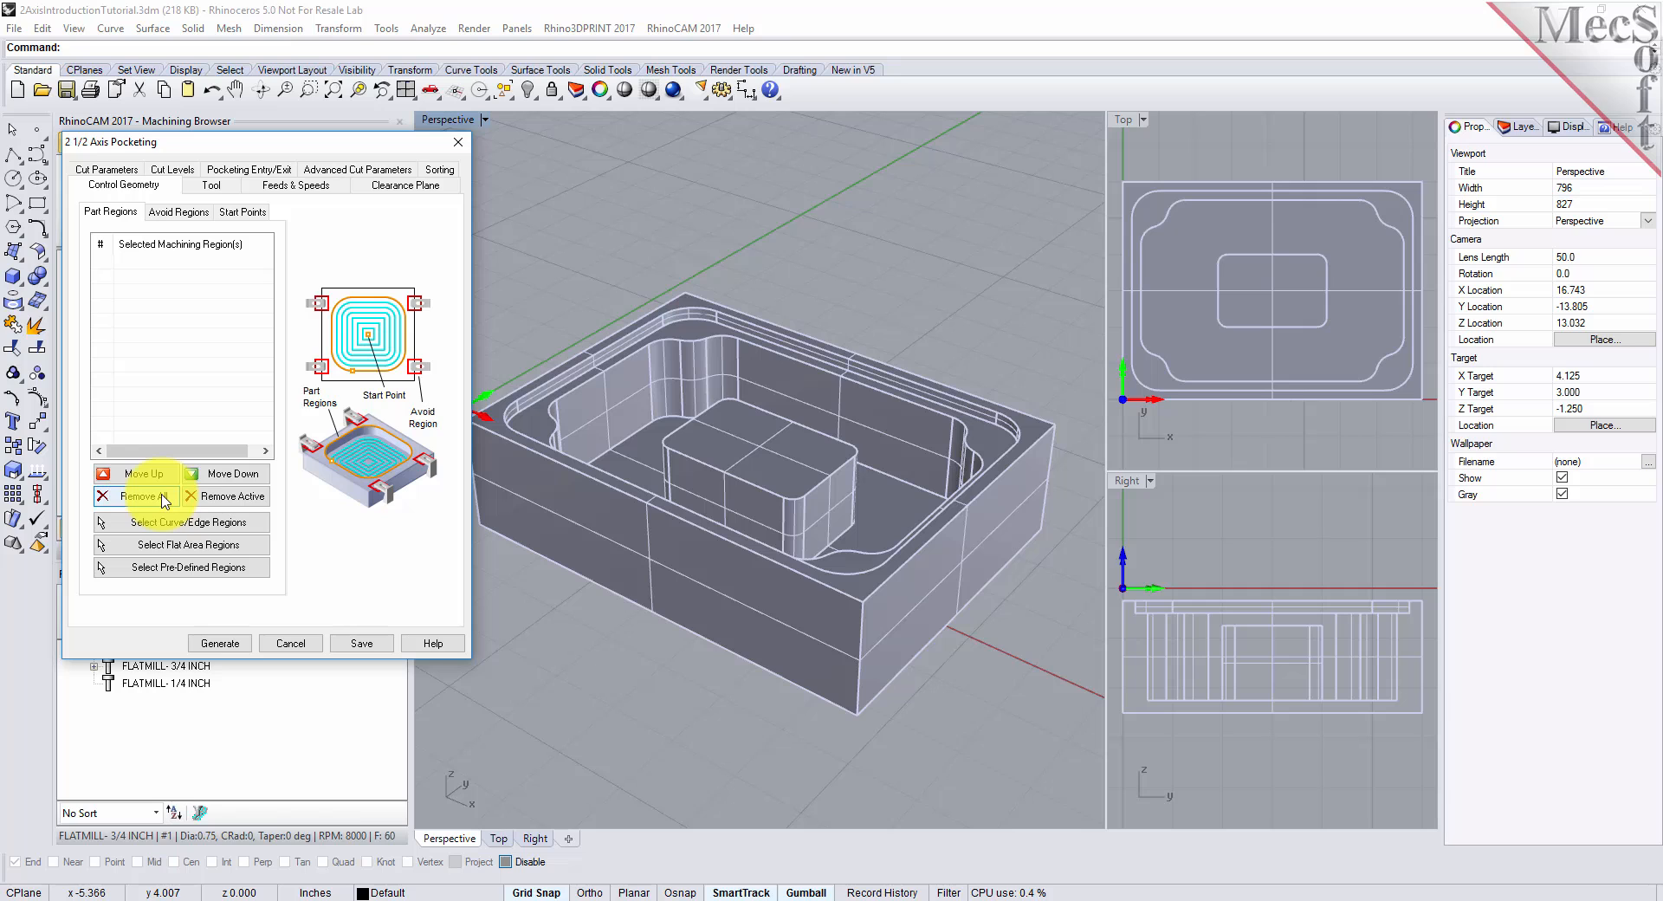
pyautogui.click(182, 569)
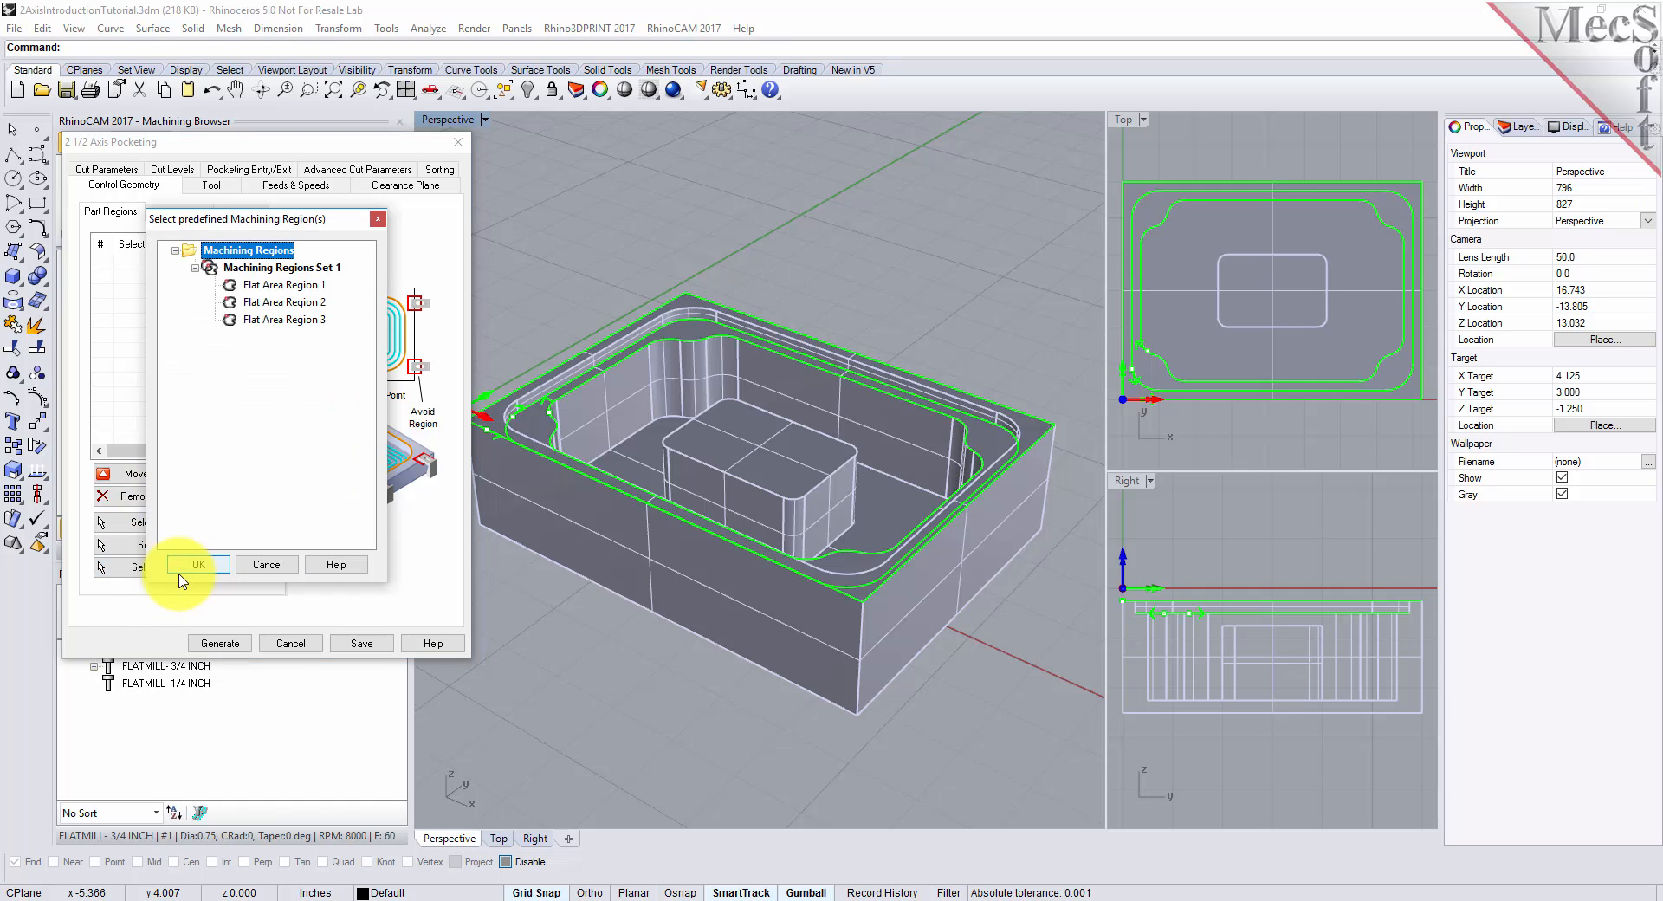
pyautogui.click(271, 320)
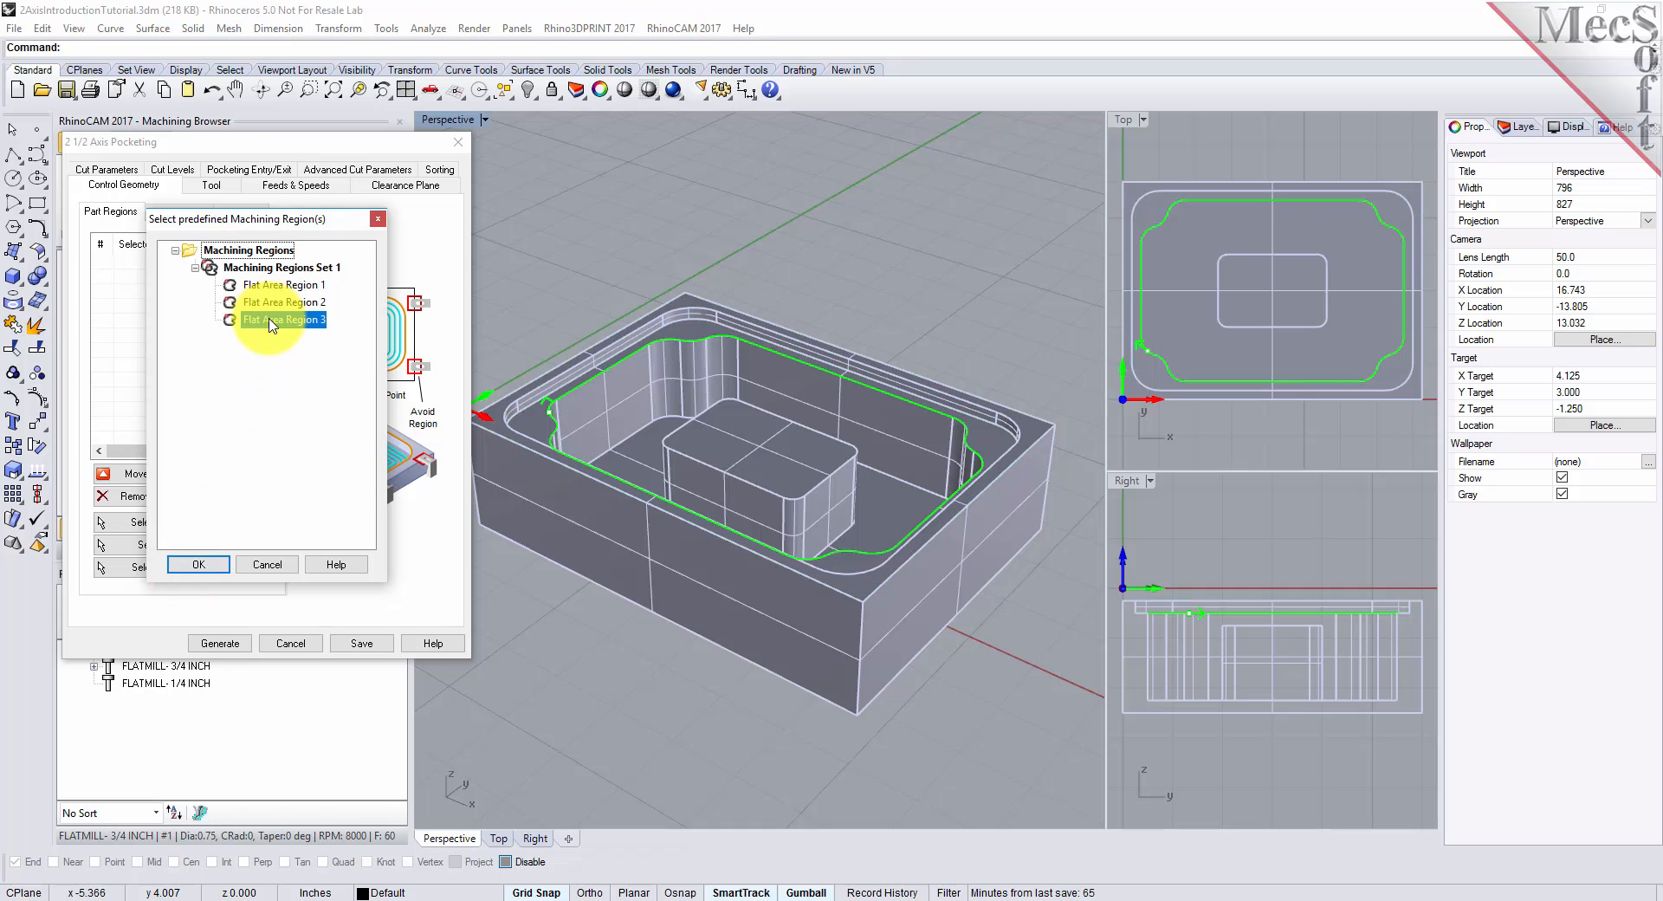
pyautogui.click(198, 564)
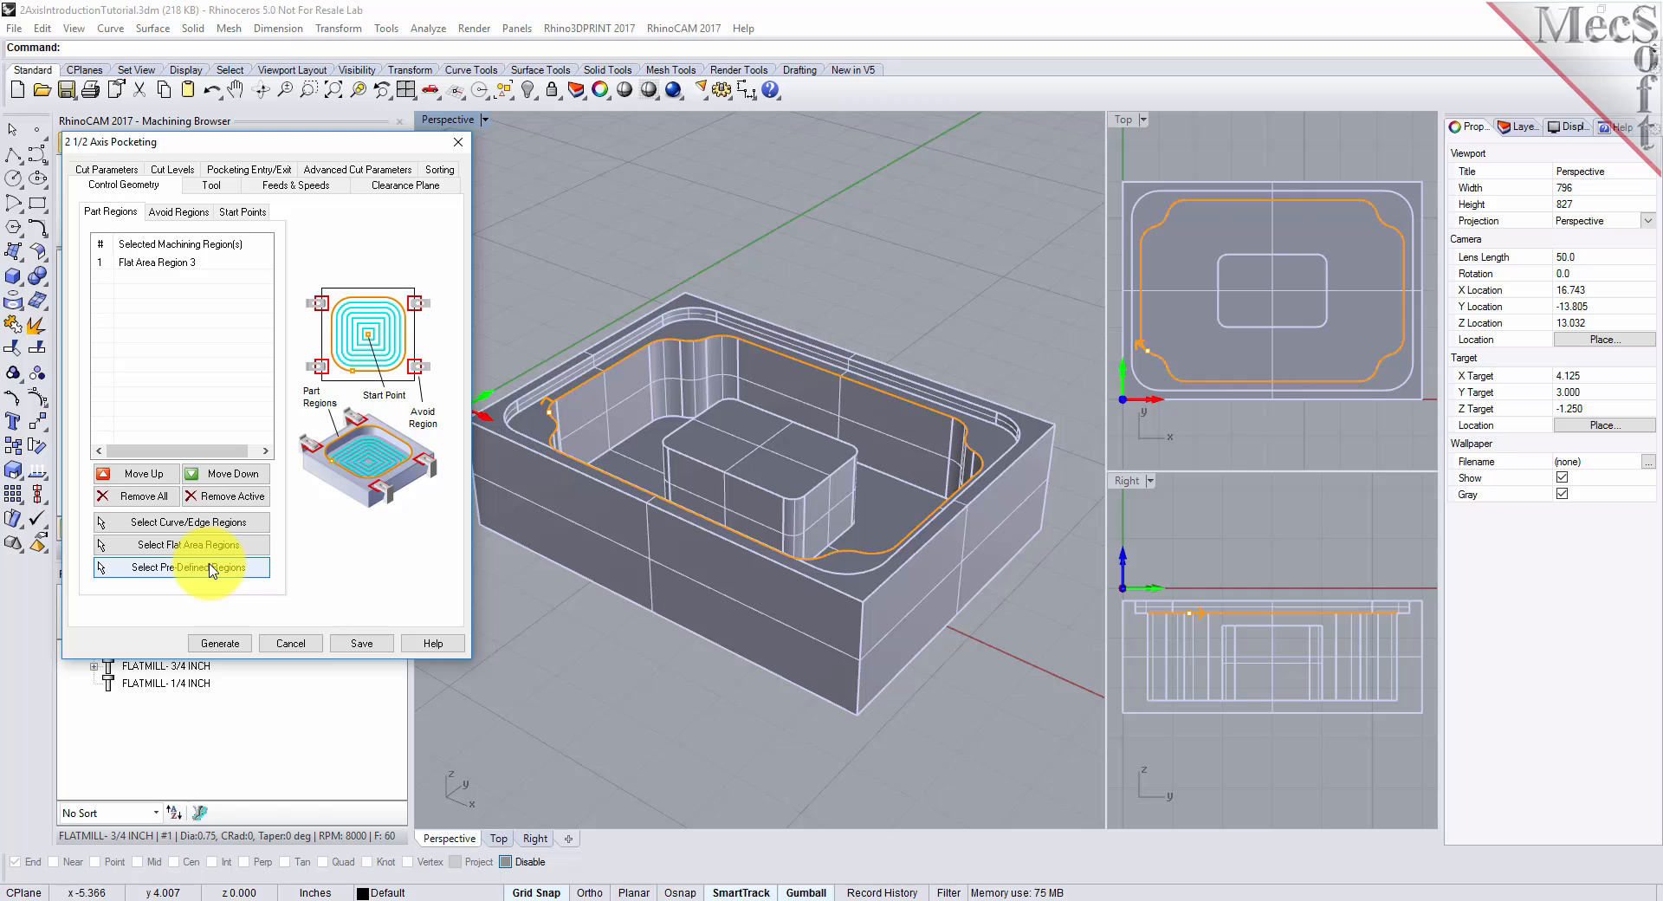
# Add the flat top face of the central island as a second part region and check both regions on the model
pyautogui.click(165, 261)
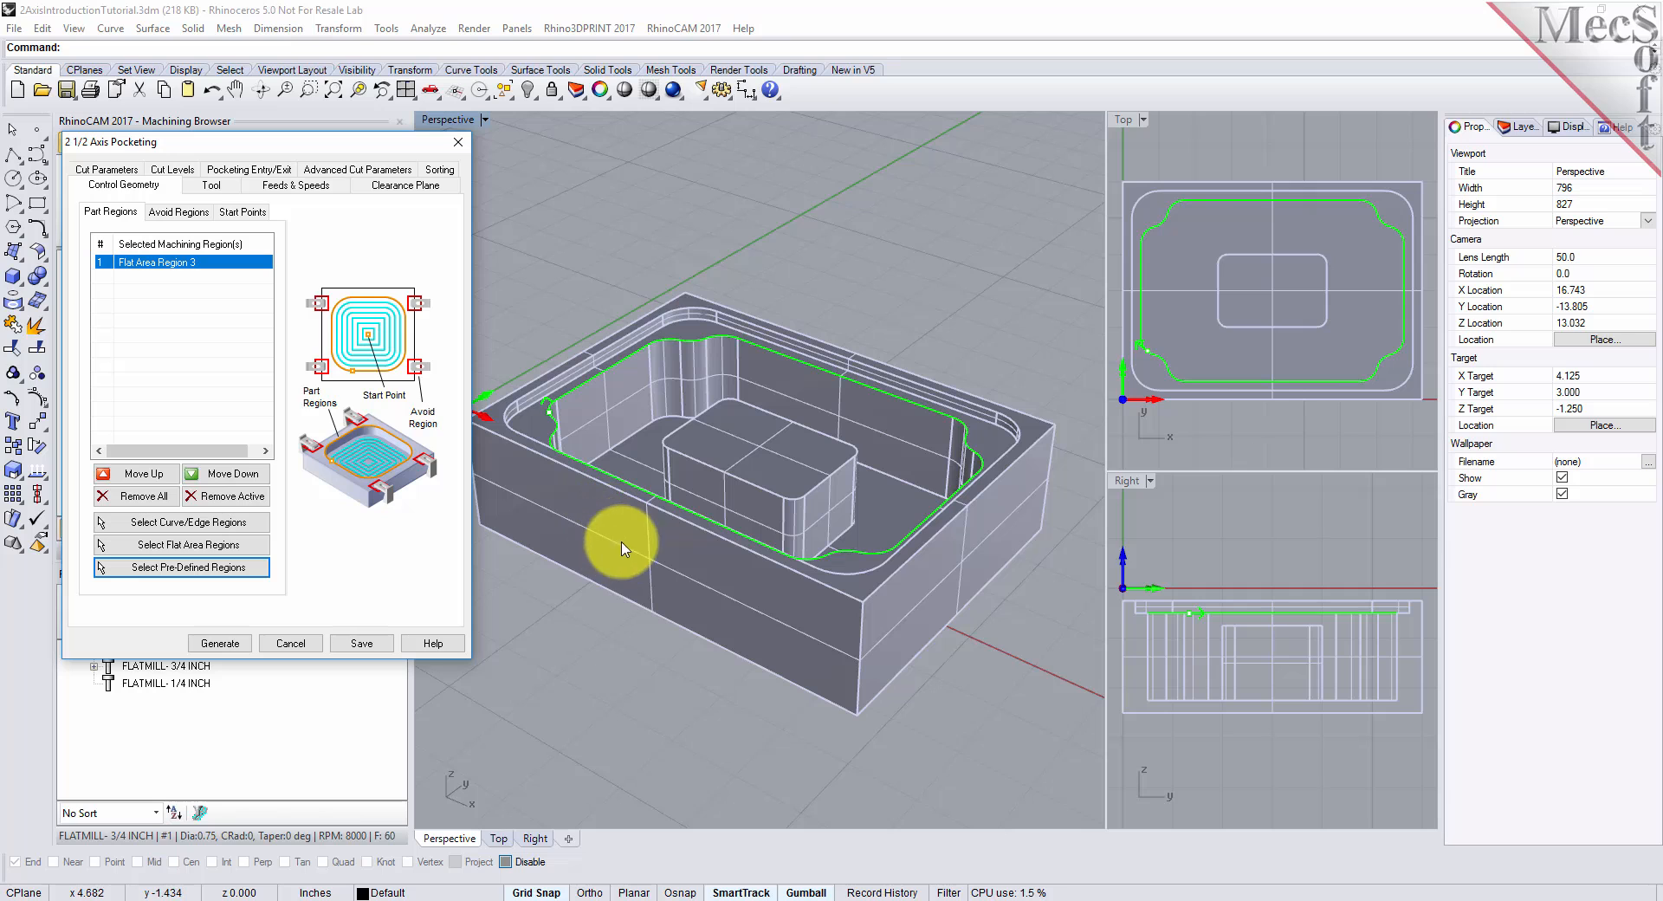
pyautogui.click(188, 546)
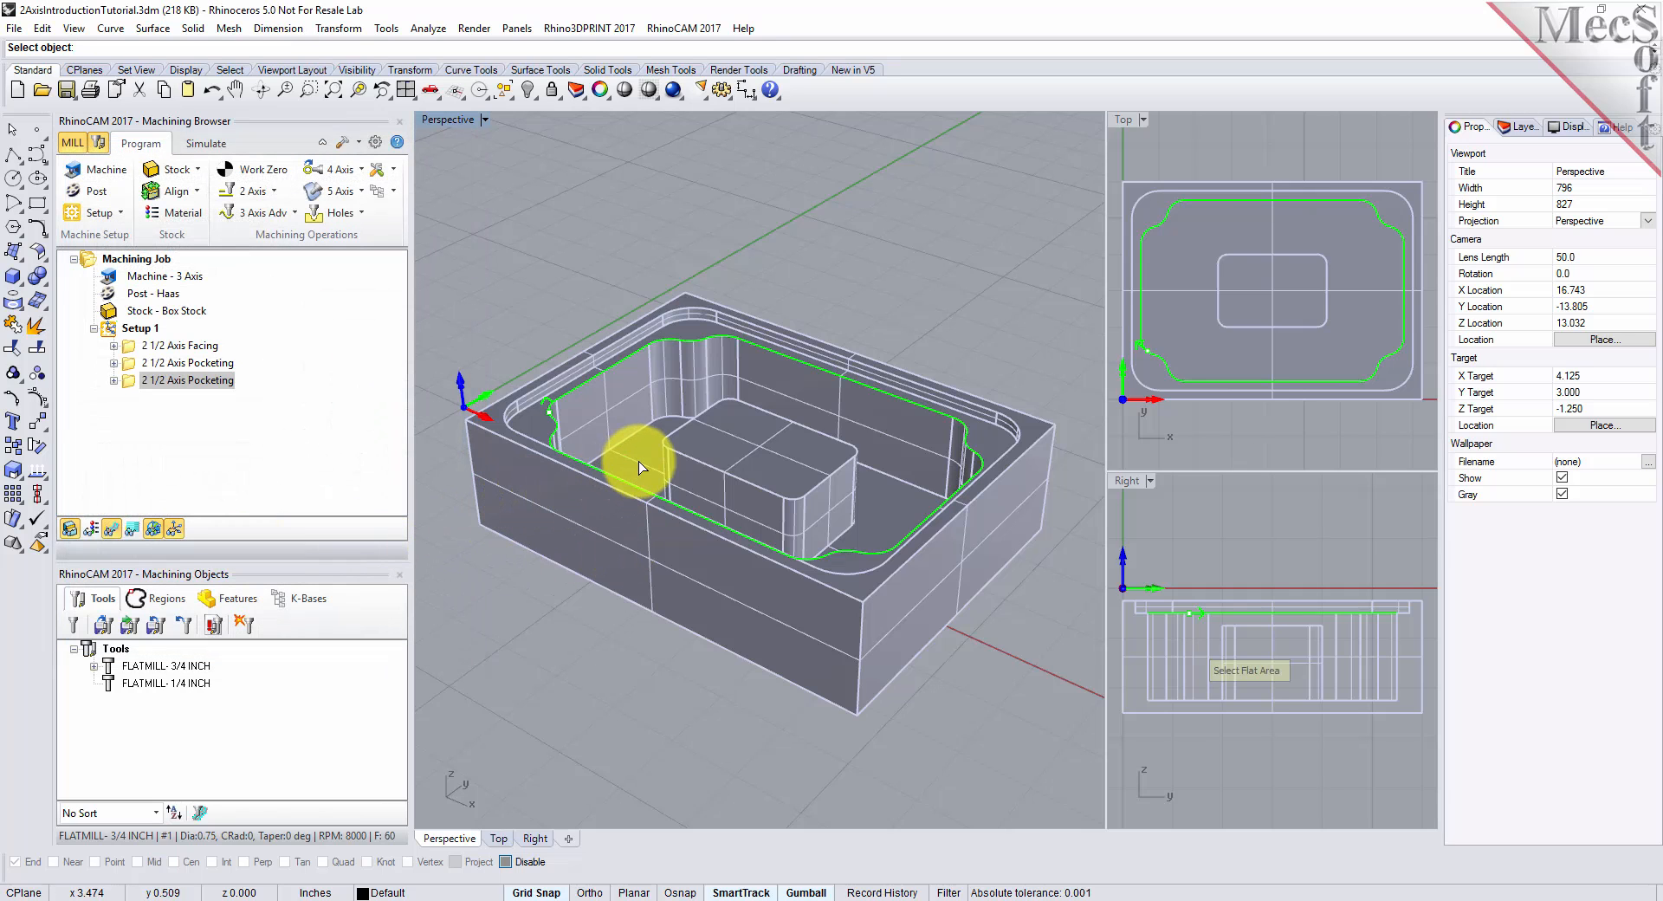
pyautogui.click(734, 437)
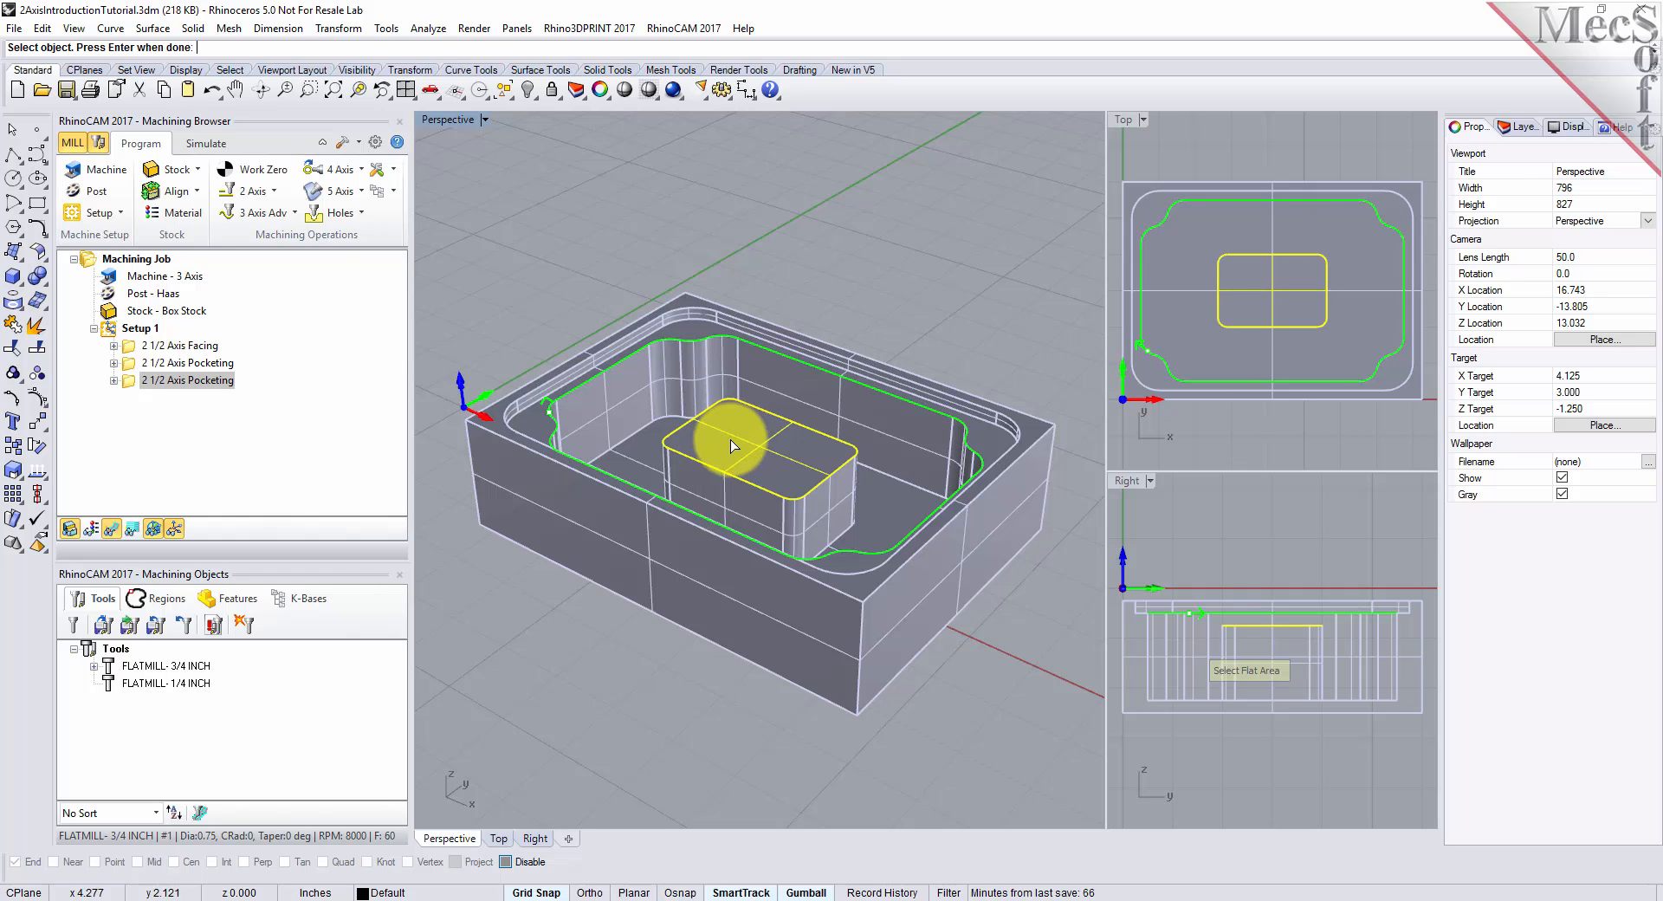
pyautogui.rightClick(532, 593)
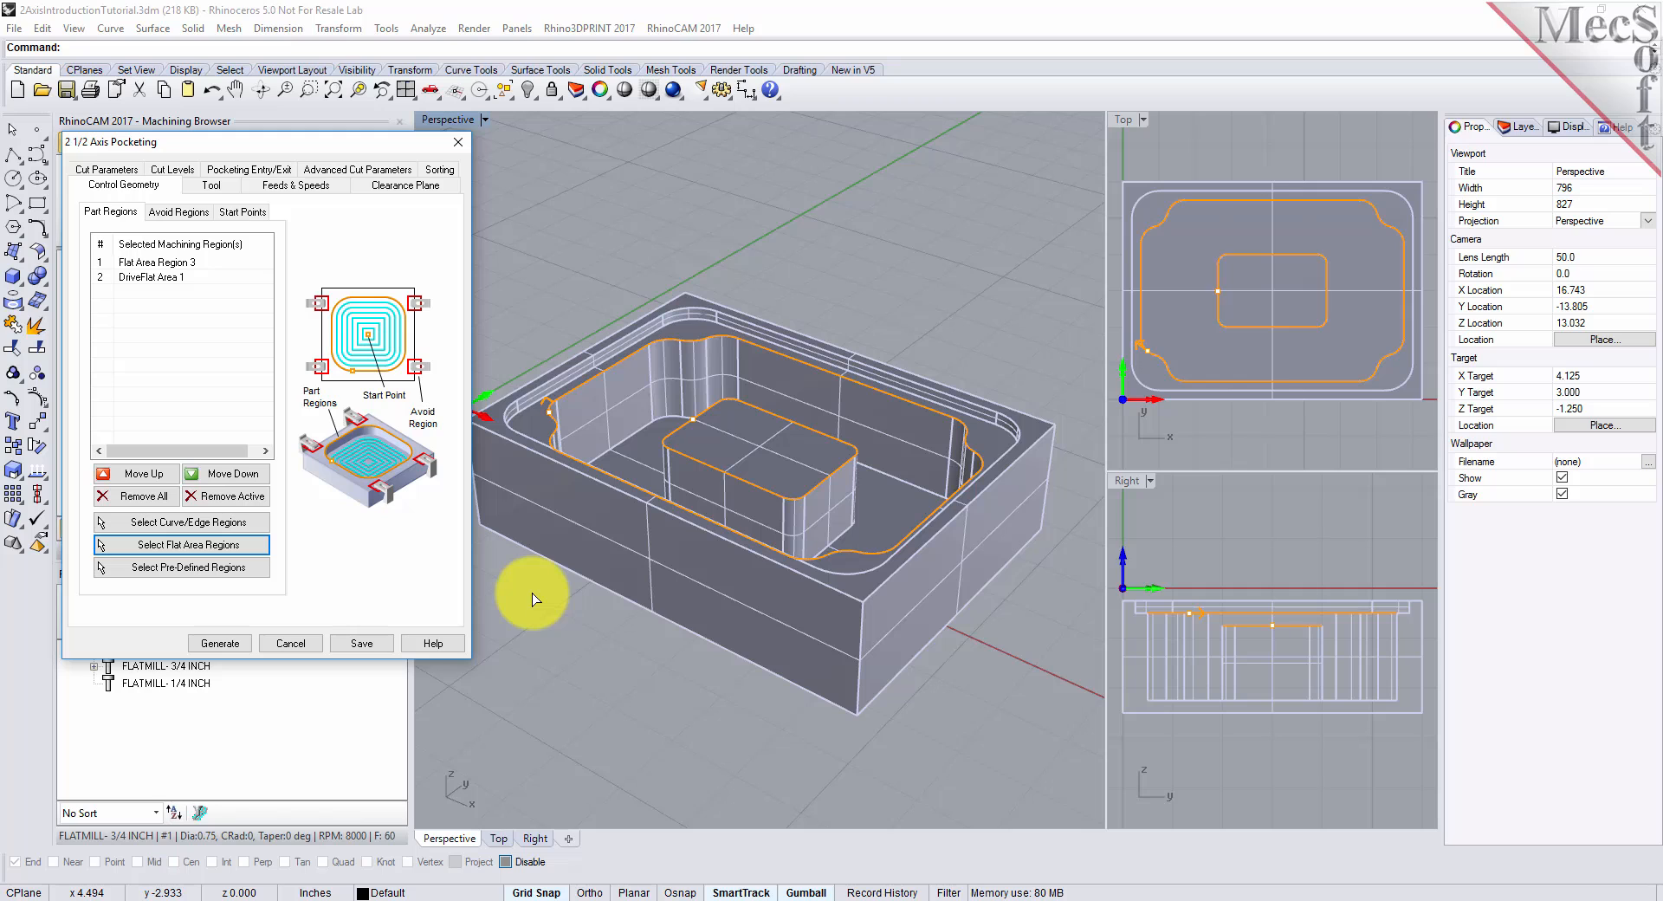
pyautogui.click(146, 278)
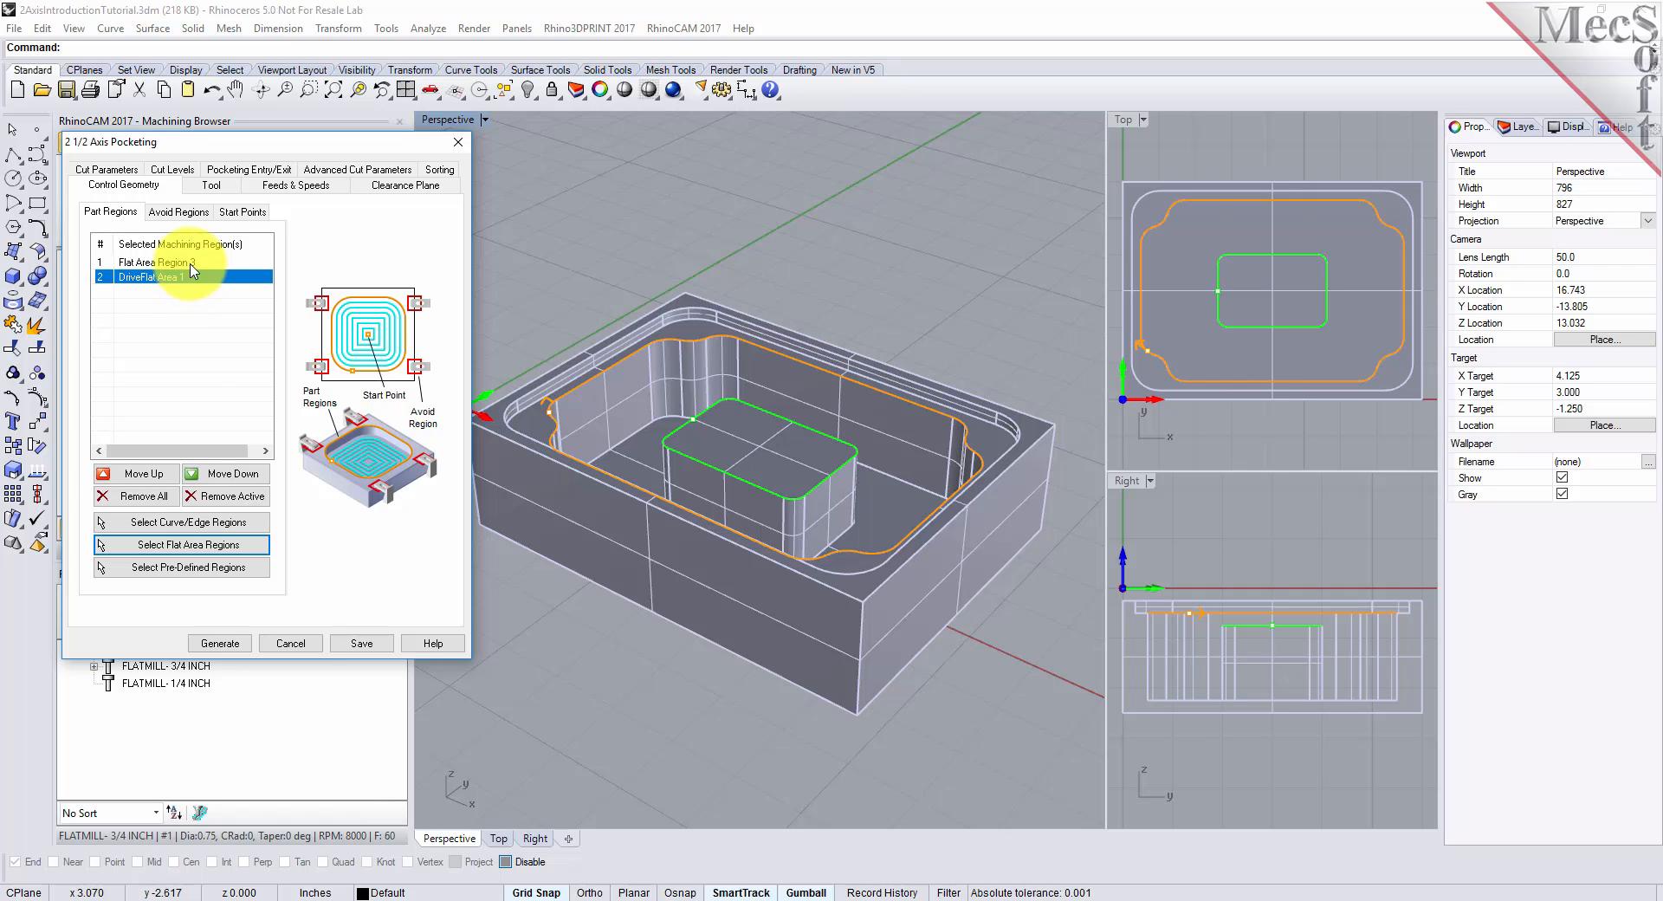
pyautogui.click(191, 263)
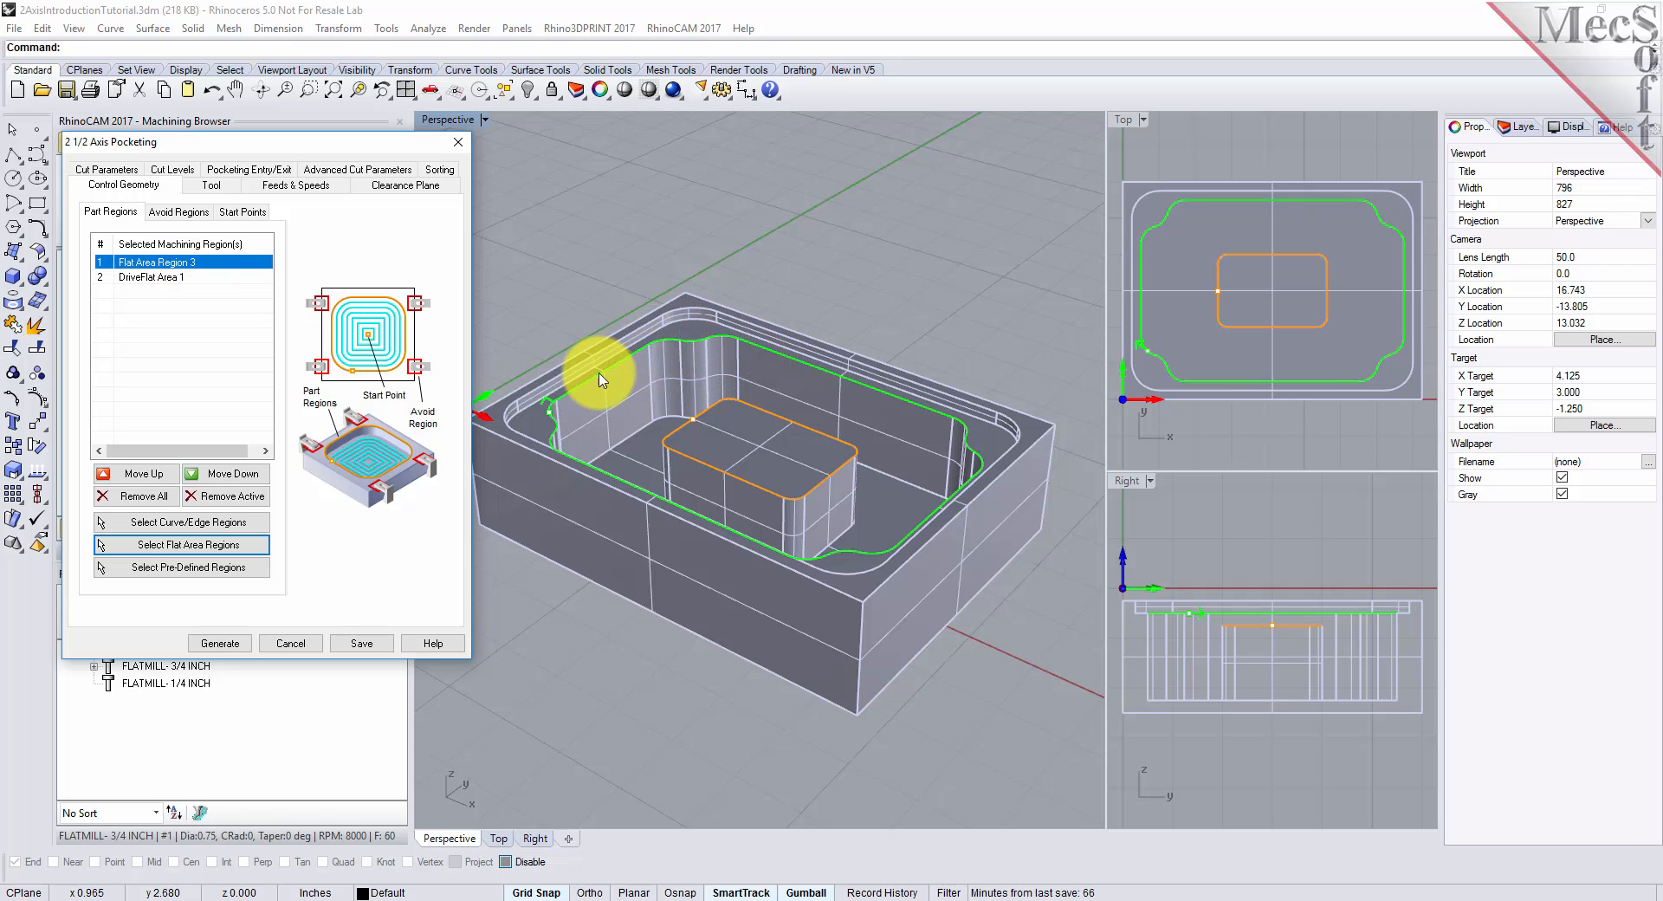
pyautogui.click(178, 279)
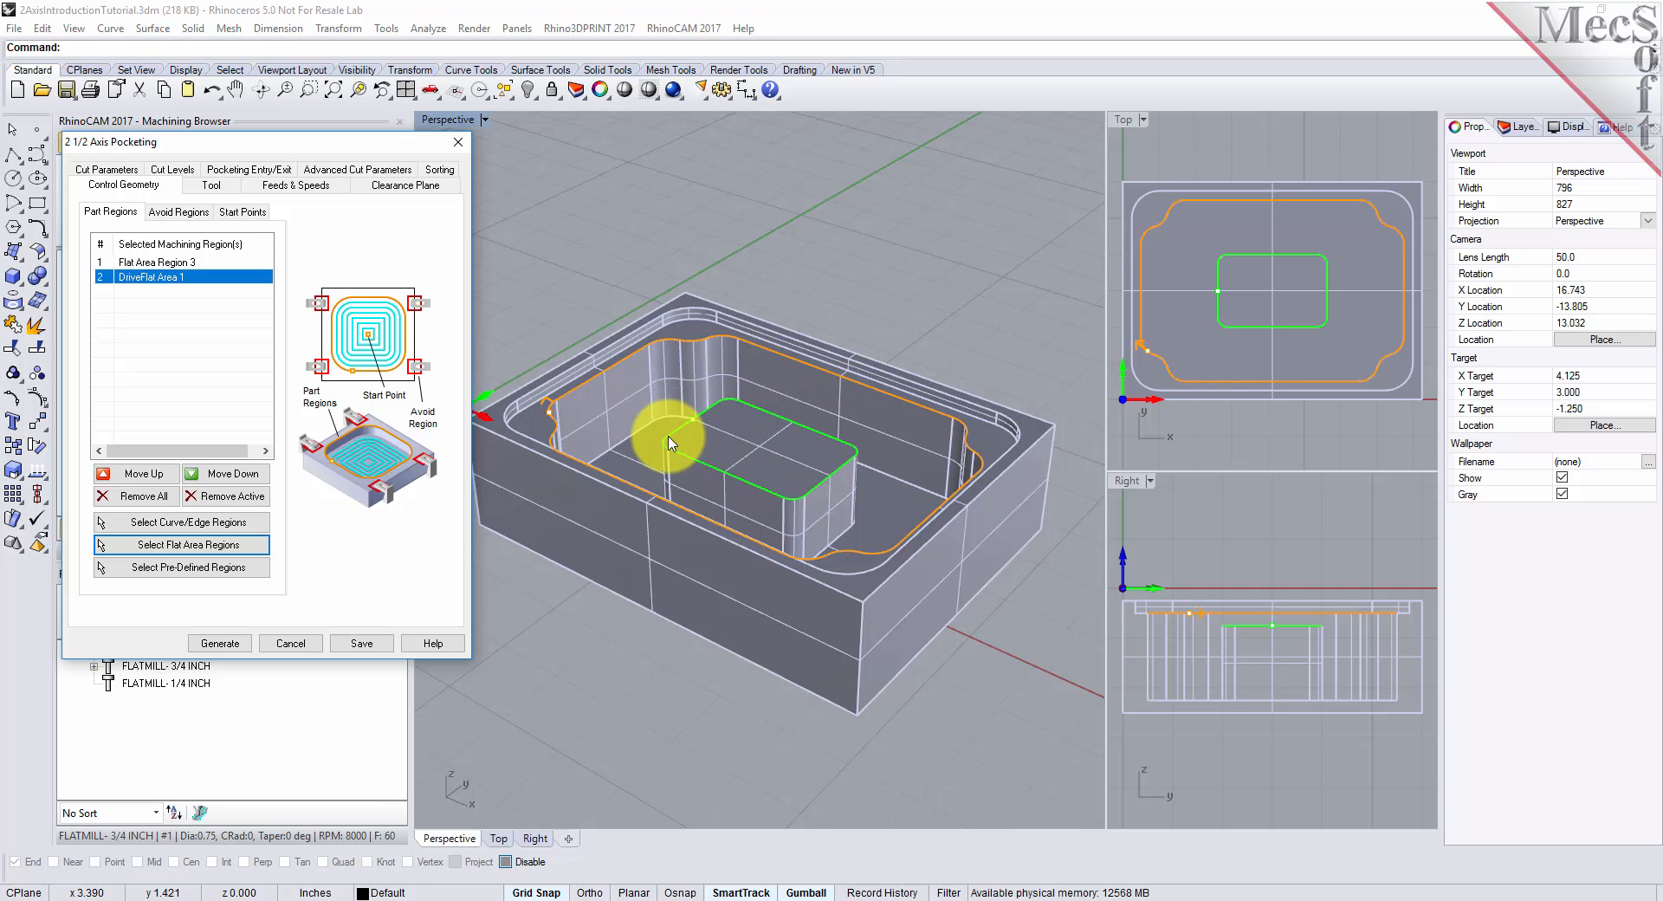
# Keep the 3/4 inch flat mill for the copied pocketing operation and set its stock to 0.025
pyautogui.click(212, 186)
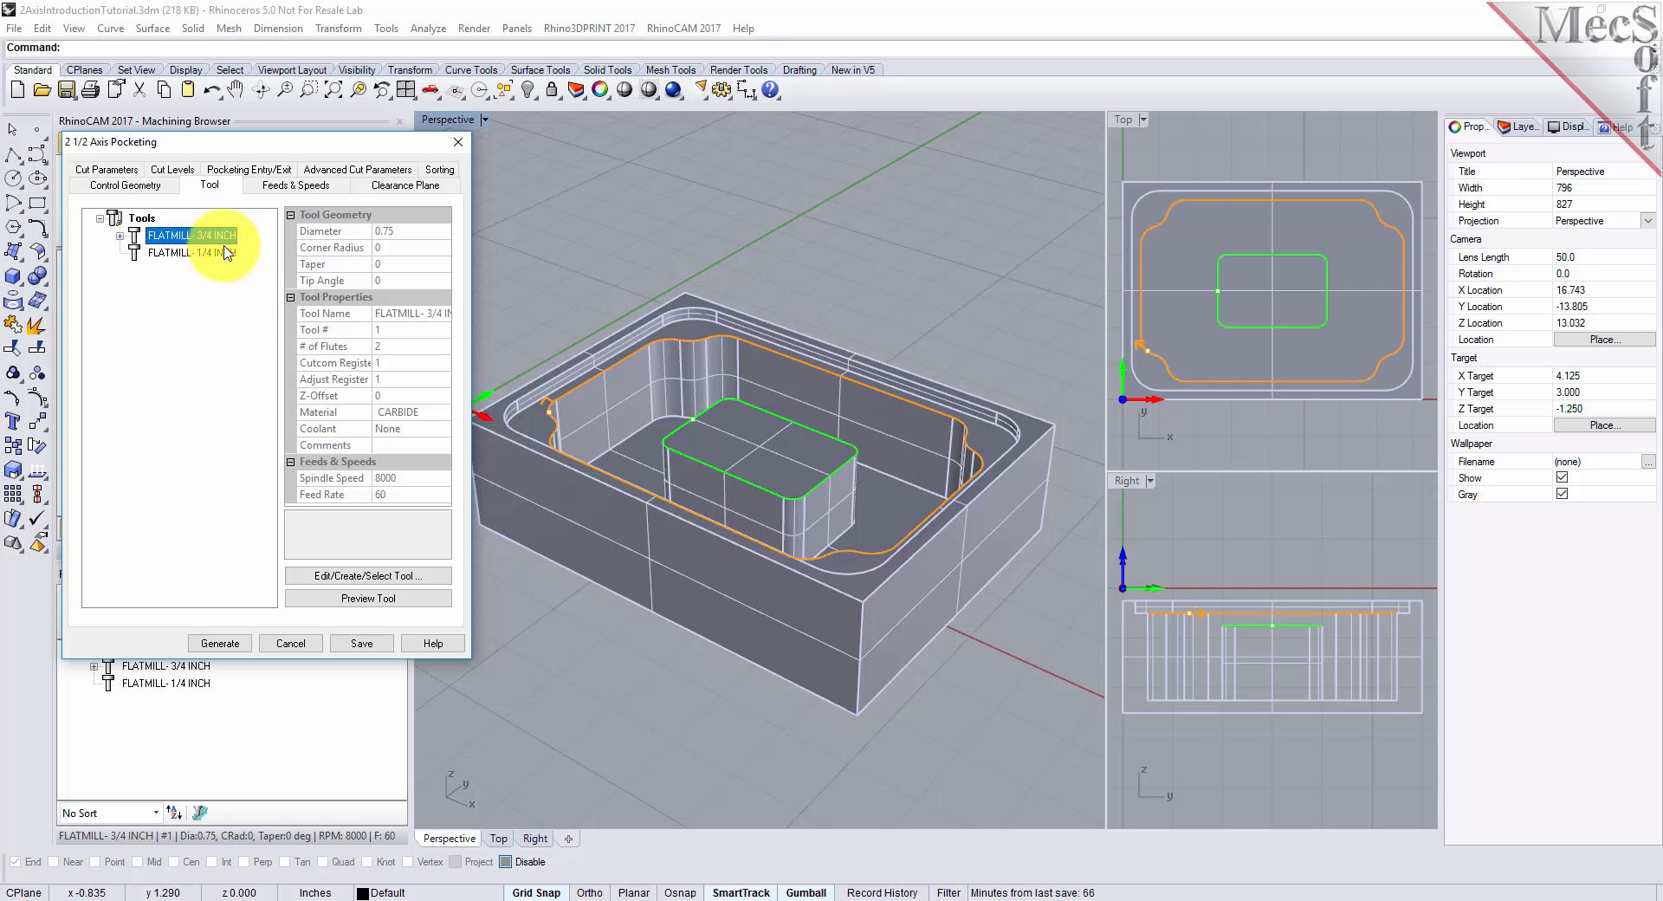
pyautogui.click(104, 169)
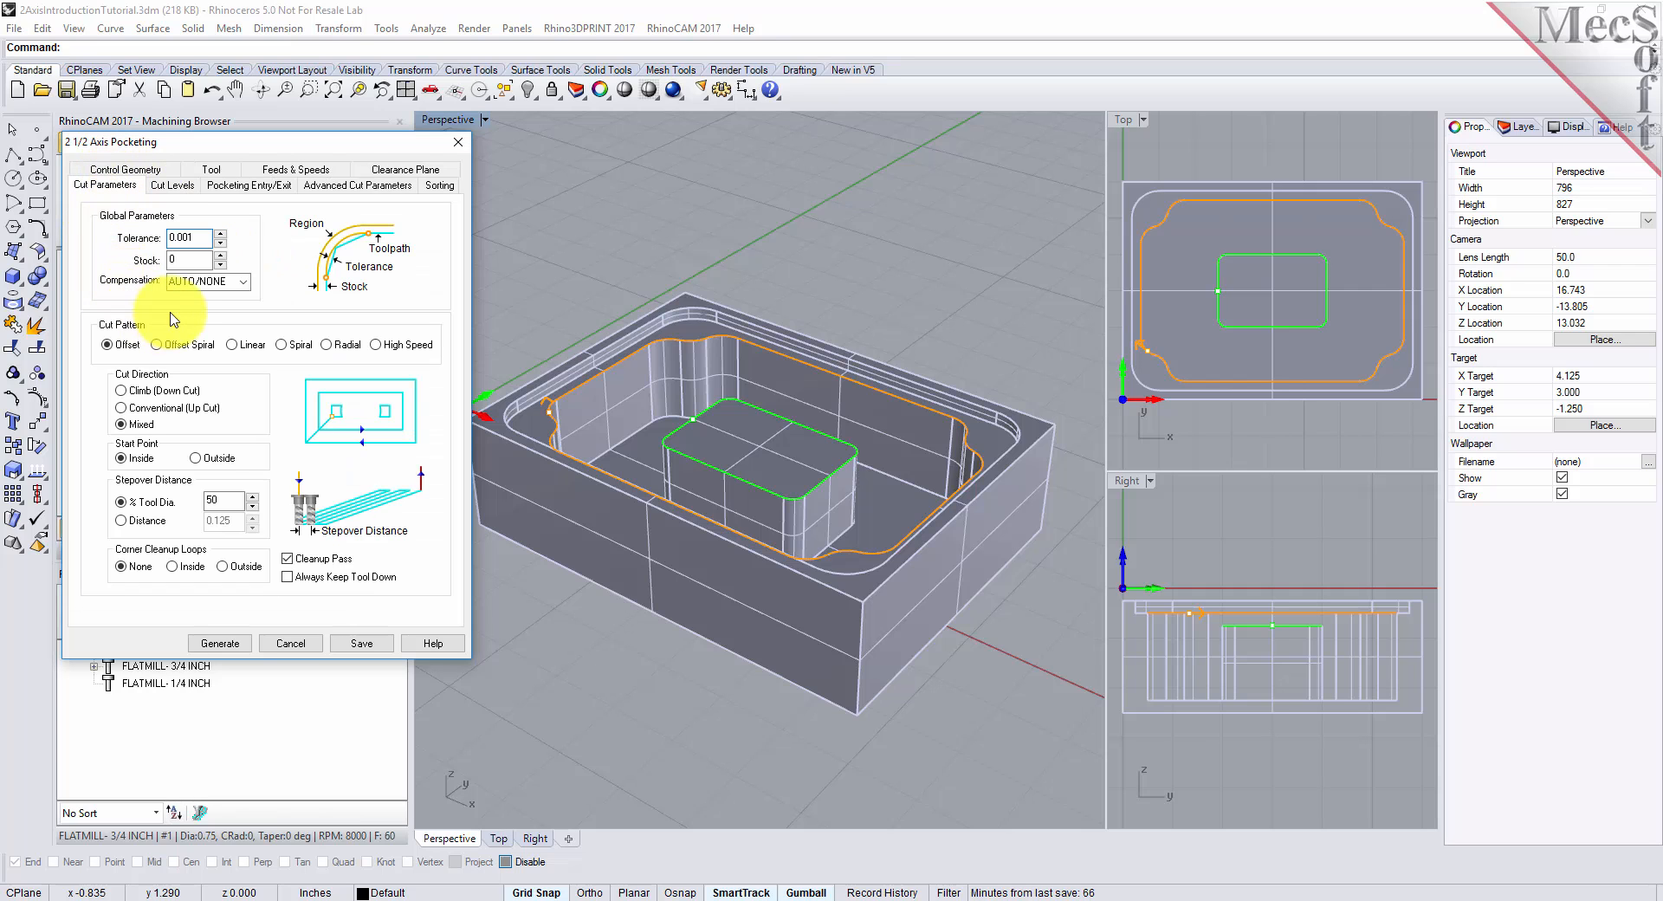
pyautogui.moveTo(189, 259); pyautogui.dragTo(145, 259)
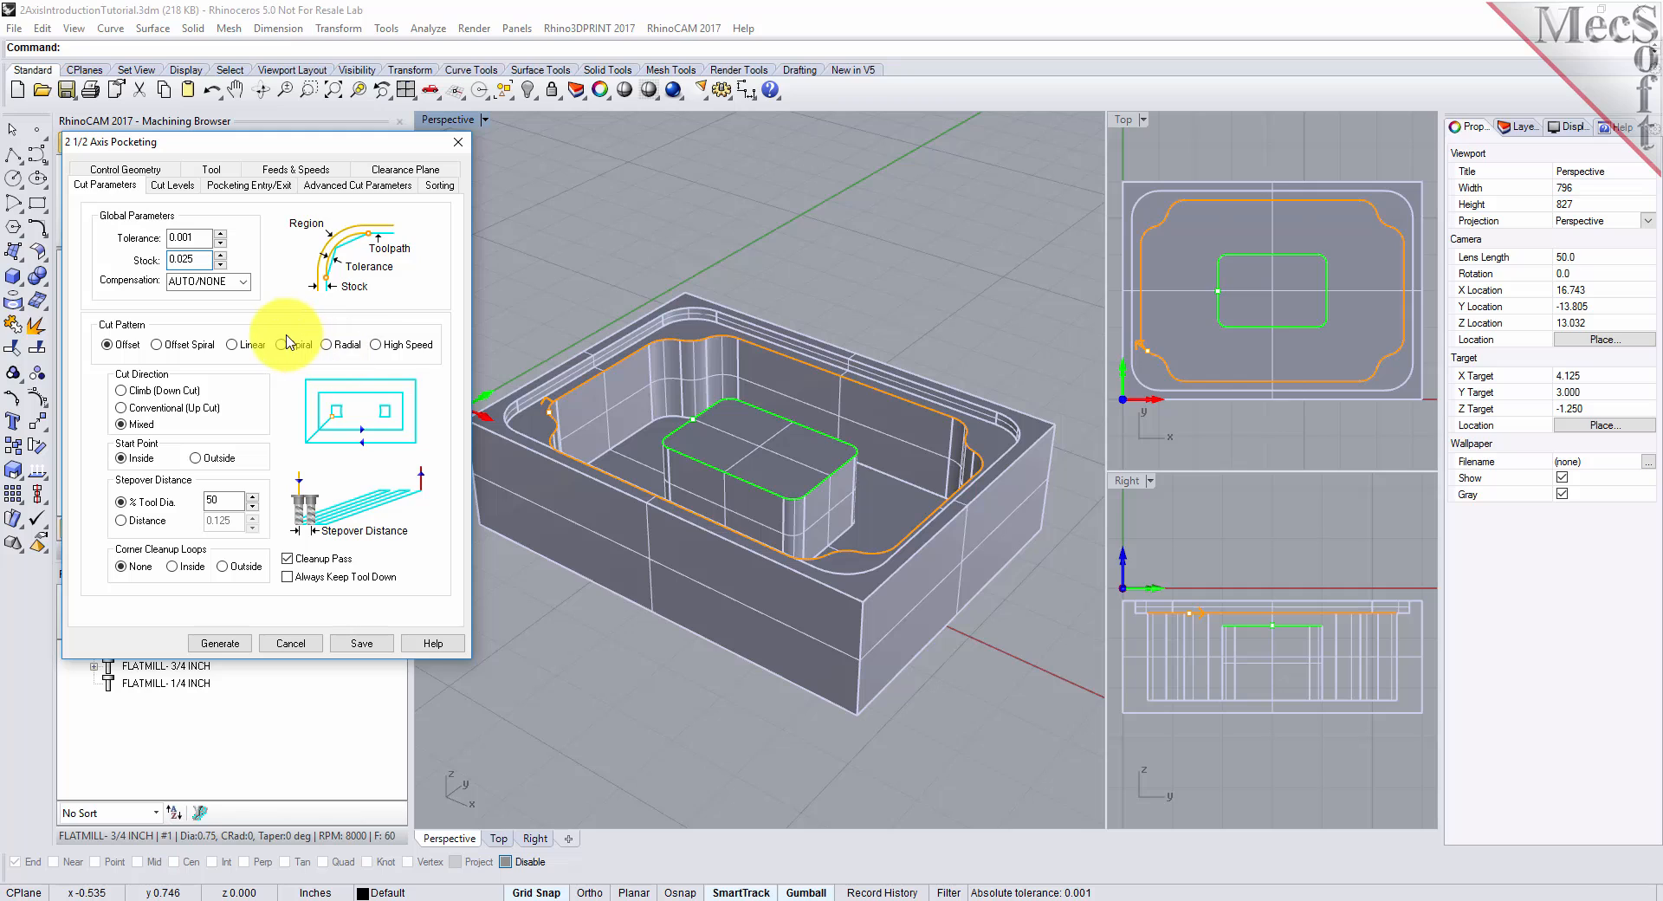
# Set the cut geometry location to At Top and define the 1.75 total cut depth by picking two points on the inner pocket wall
pyautogui.moveTo(196, 257); pyautogui.dragTo(151, 255)
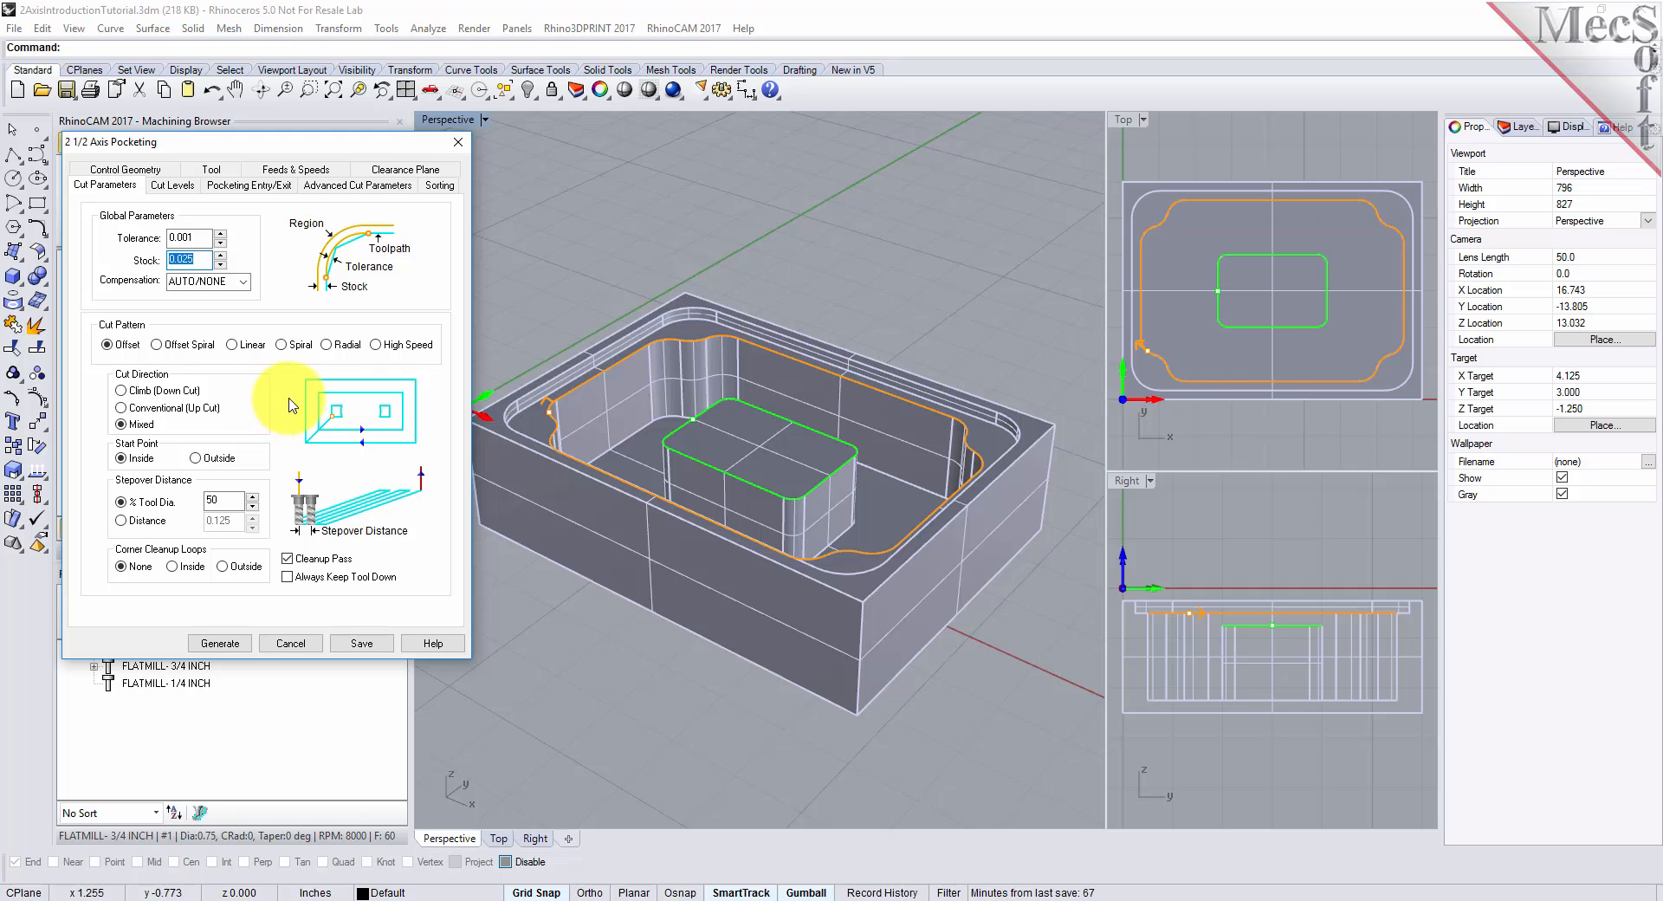
pyautogui.click(172, 185)
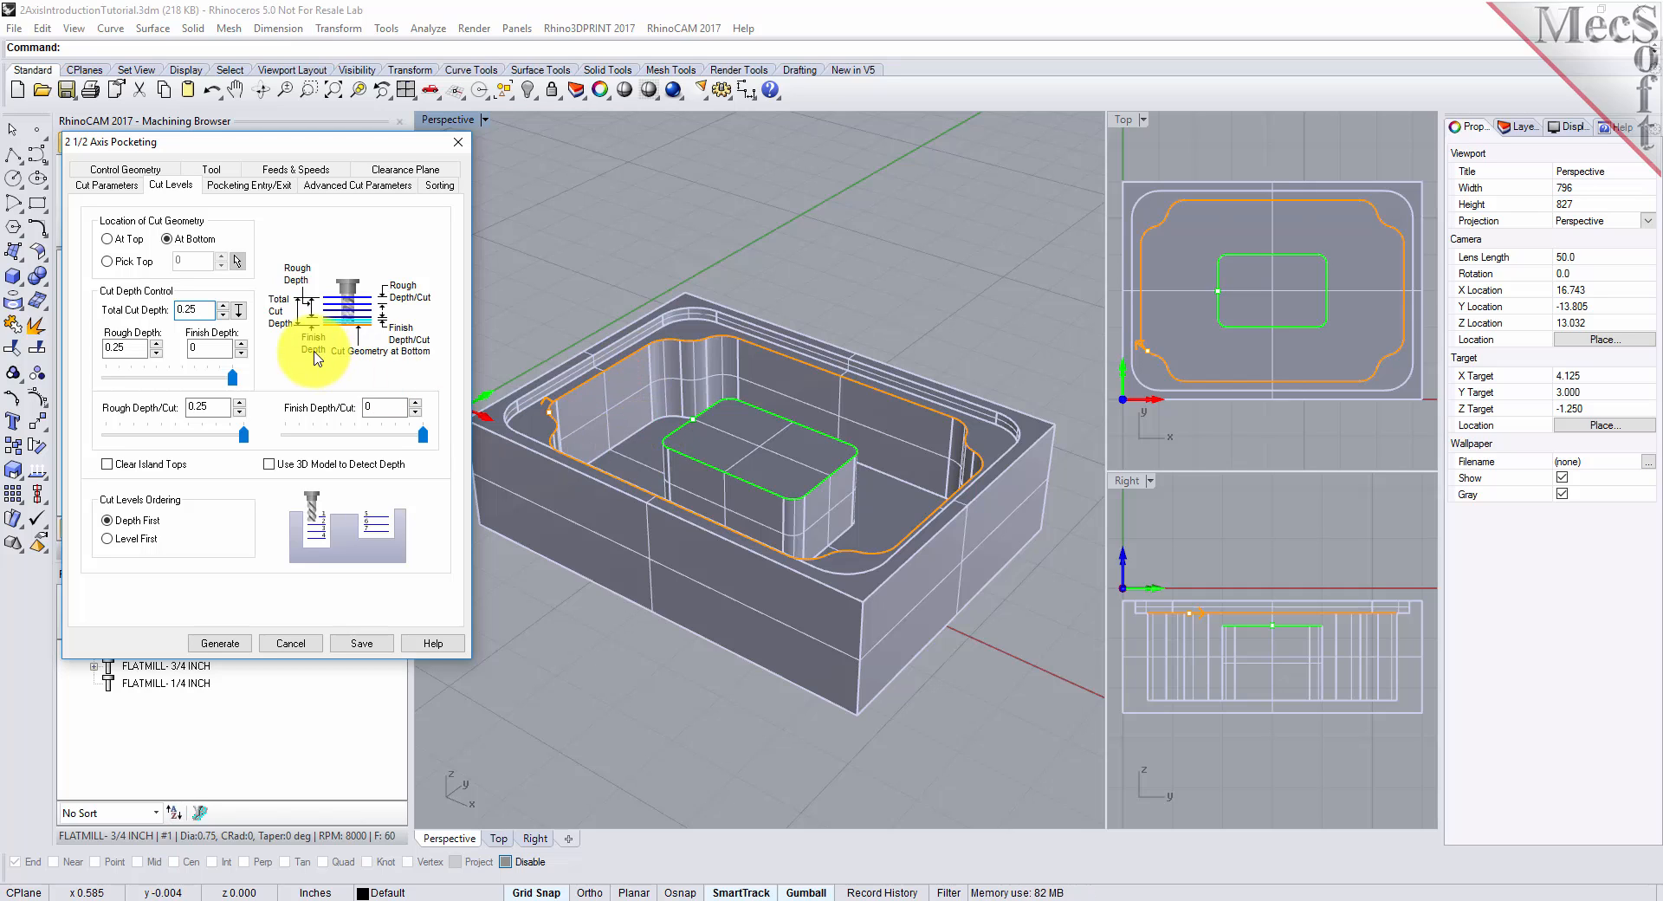
pyautogui.click(107, 239)
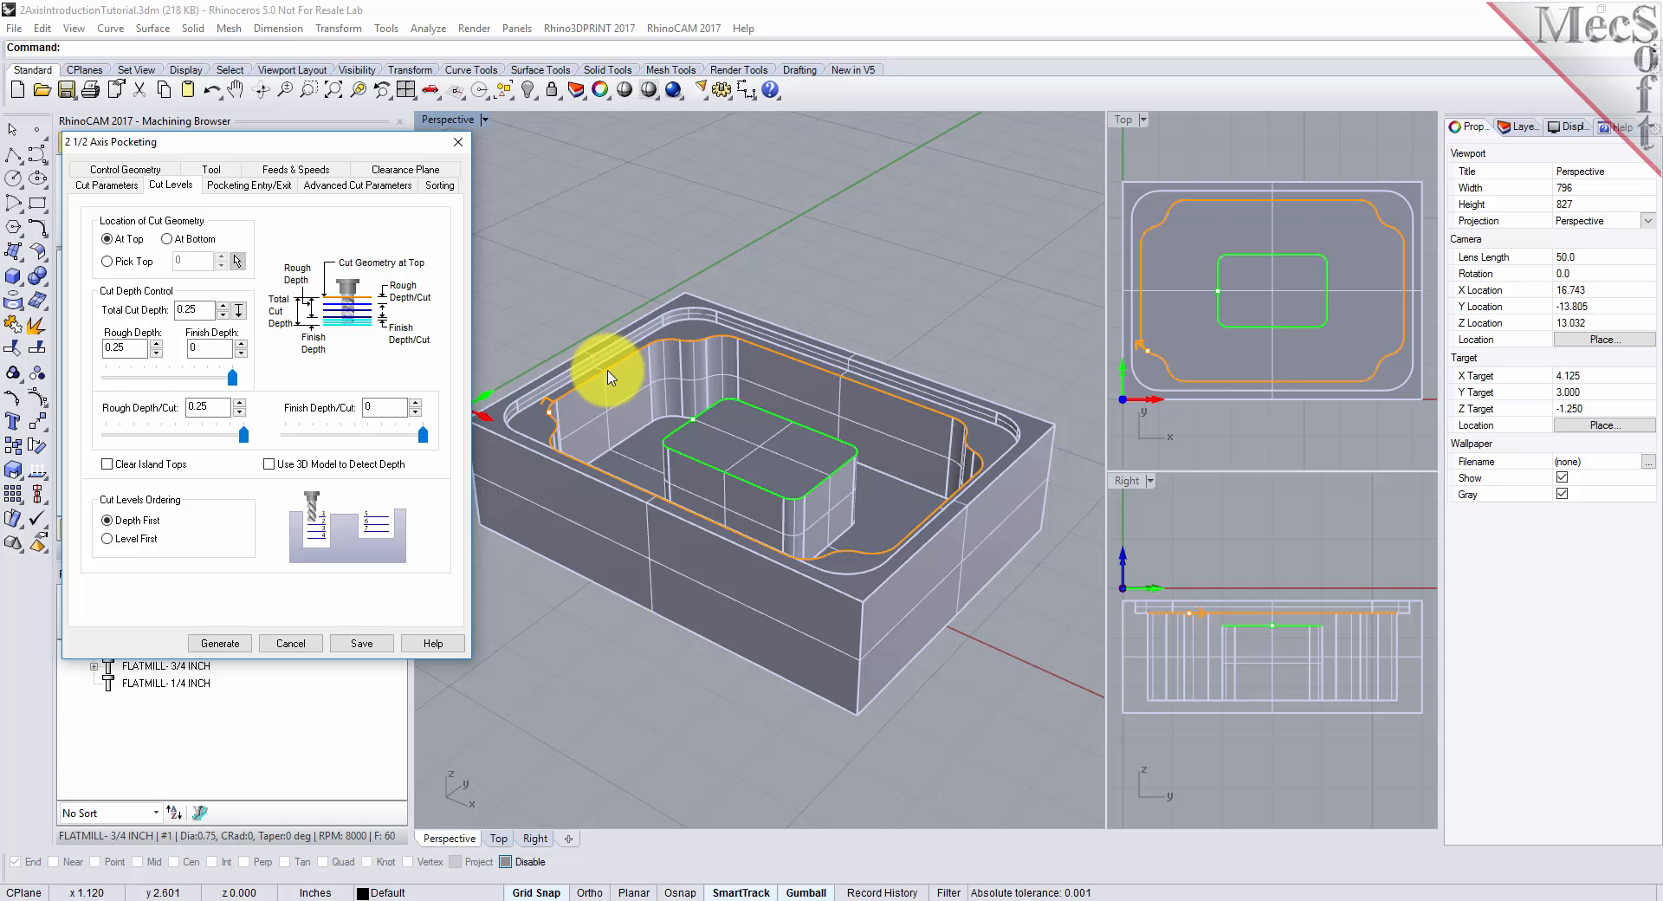
pyautogui.click(240, 310)
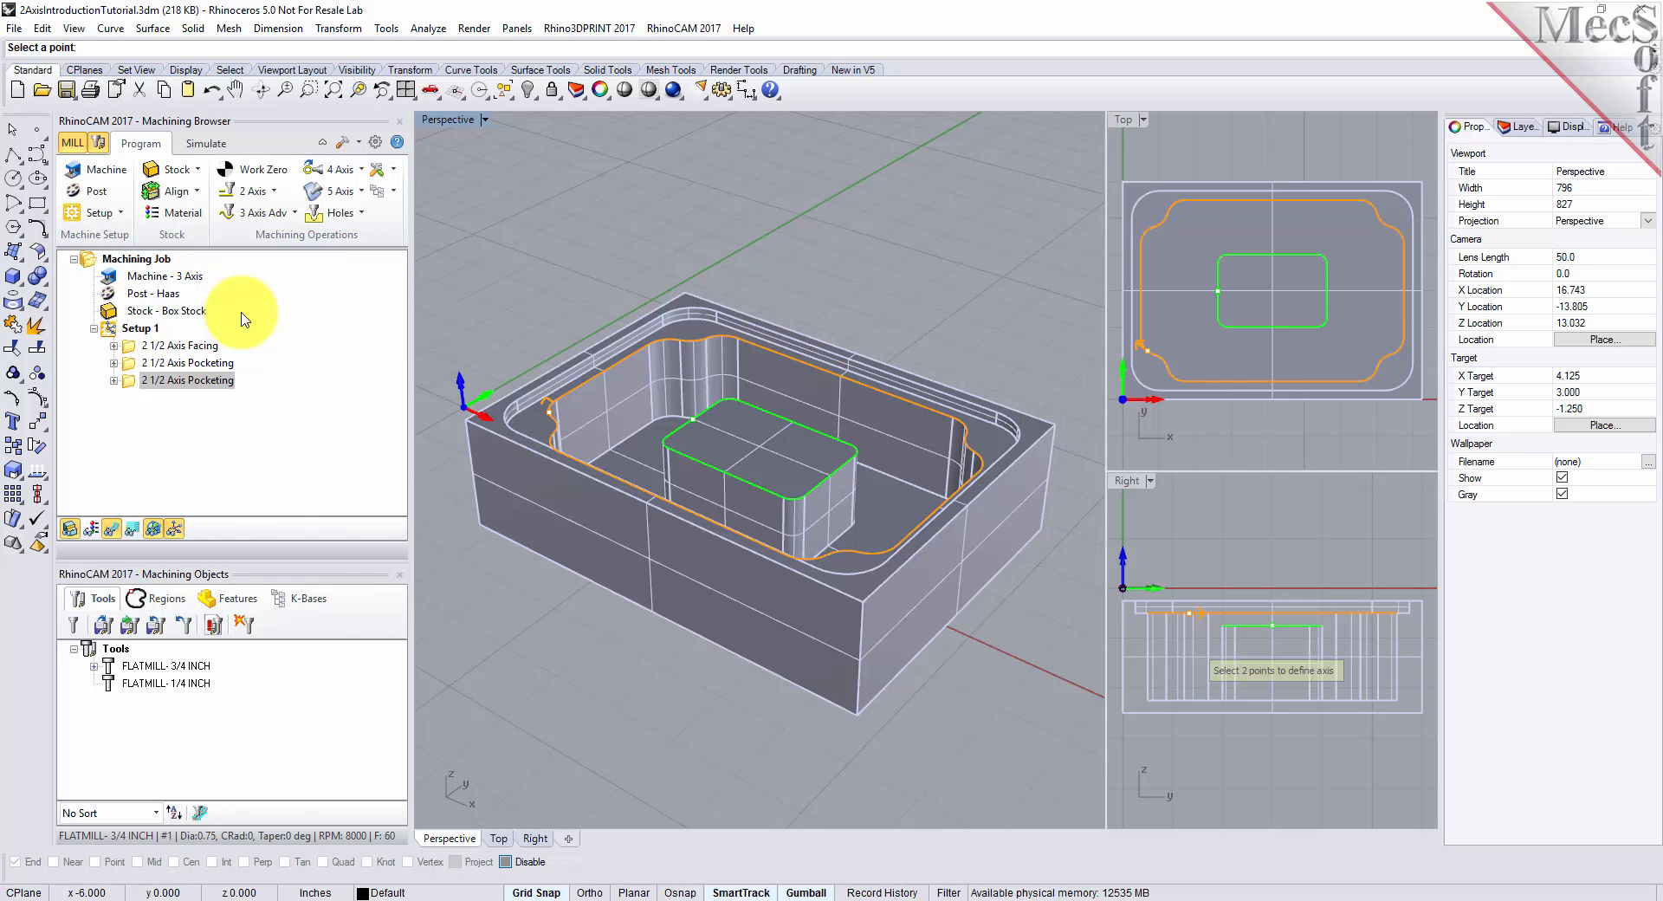
pyautogui.click(680, 892)
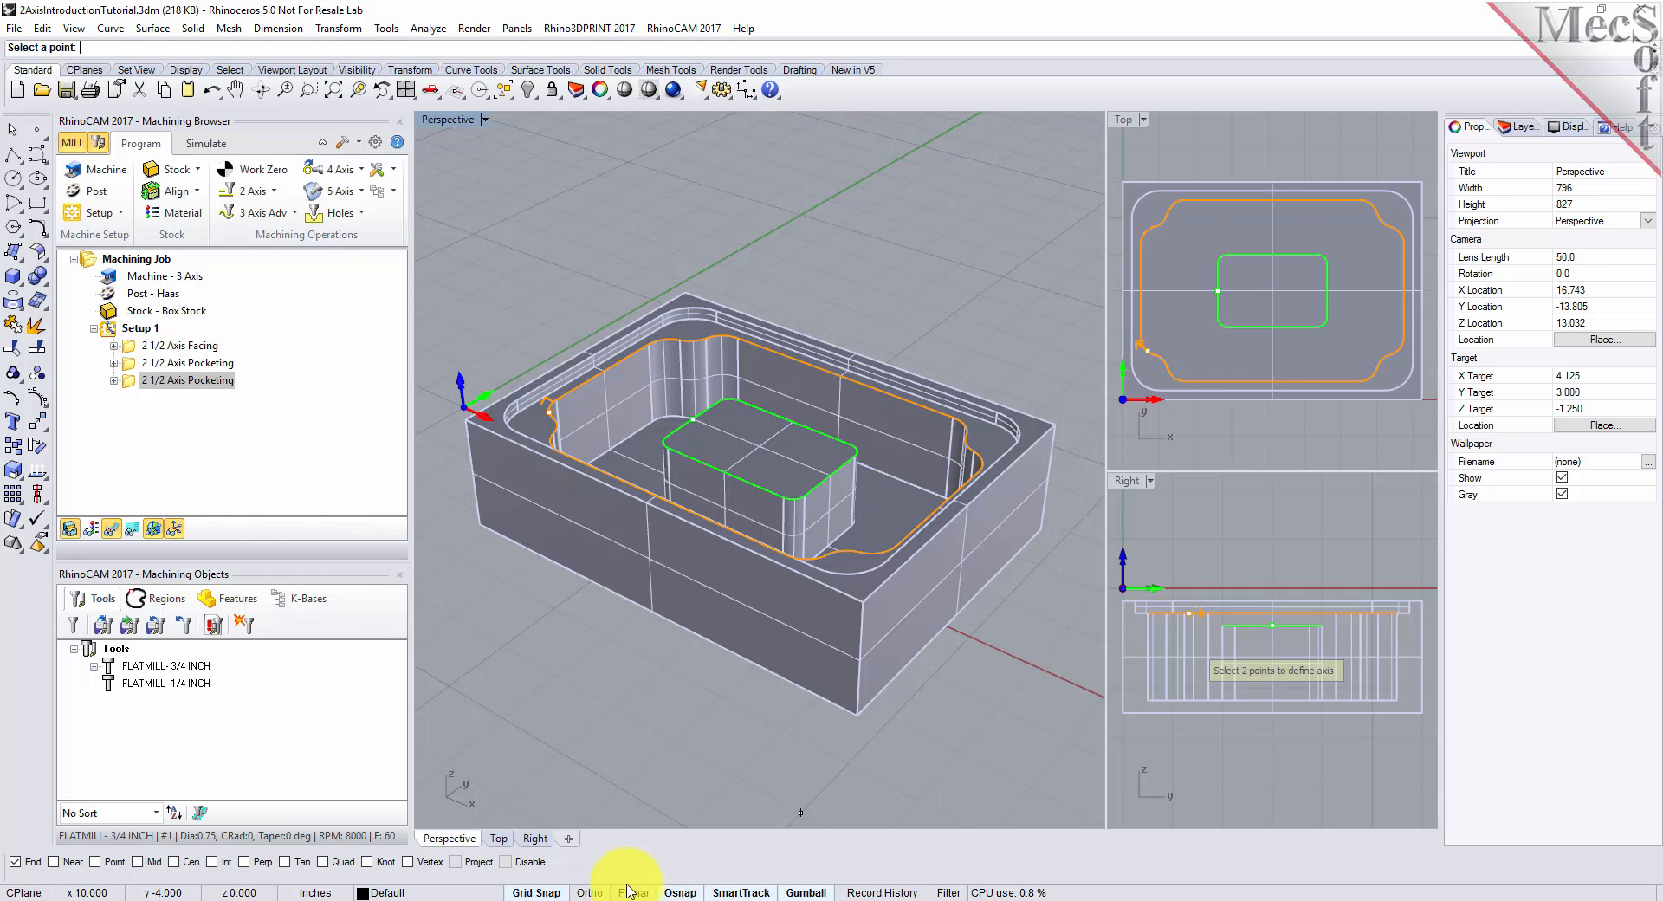
pyautogui.click(15, 861)
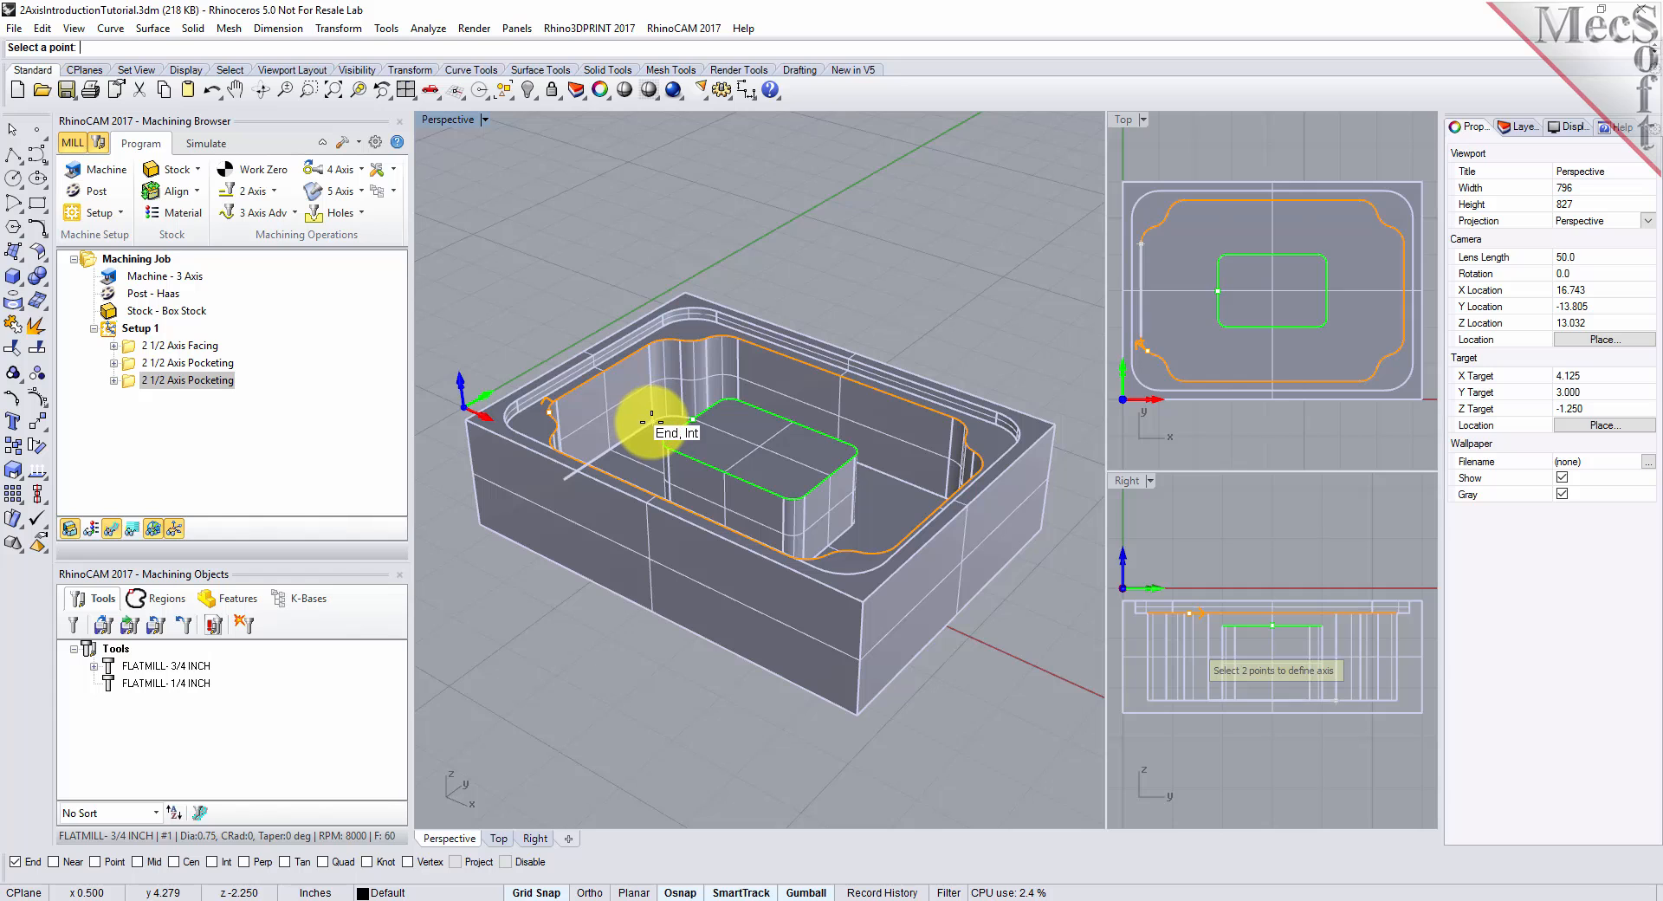
pyautogui.click(653, 420)
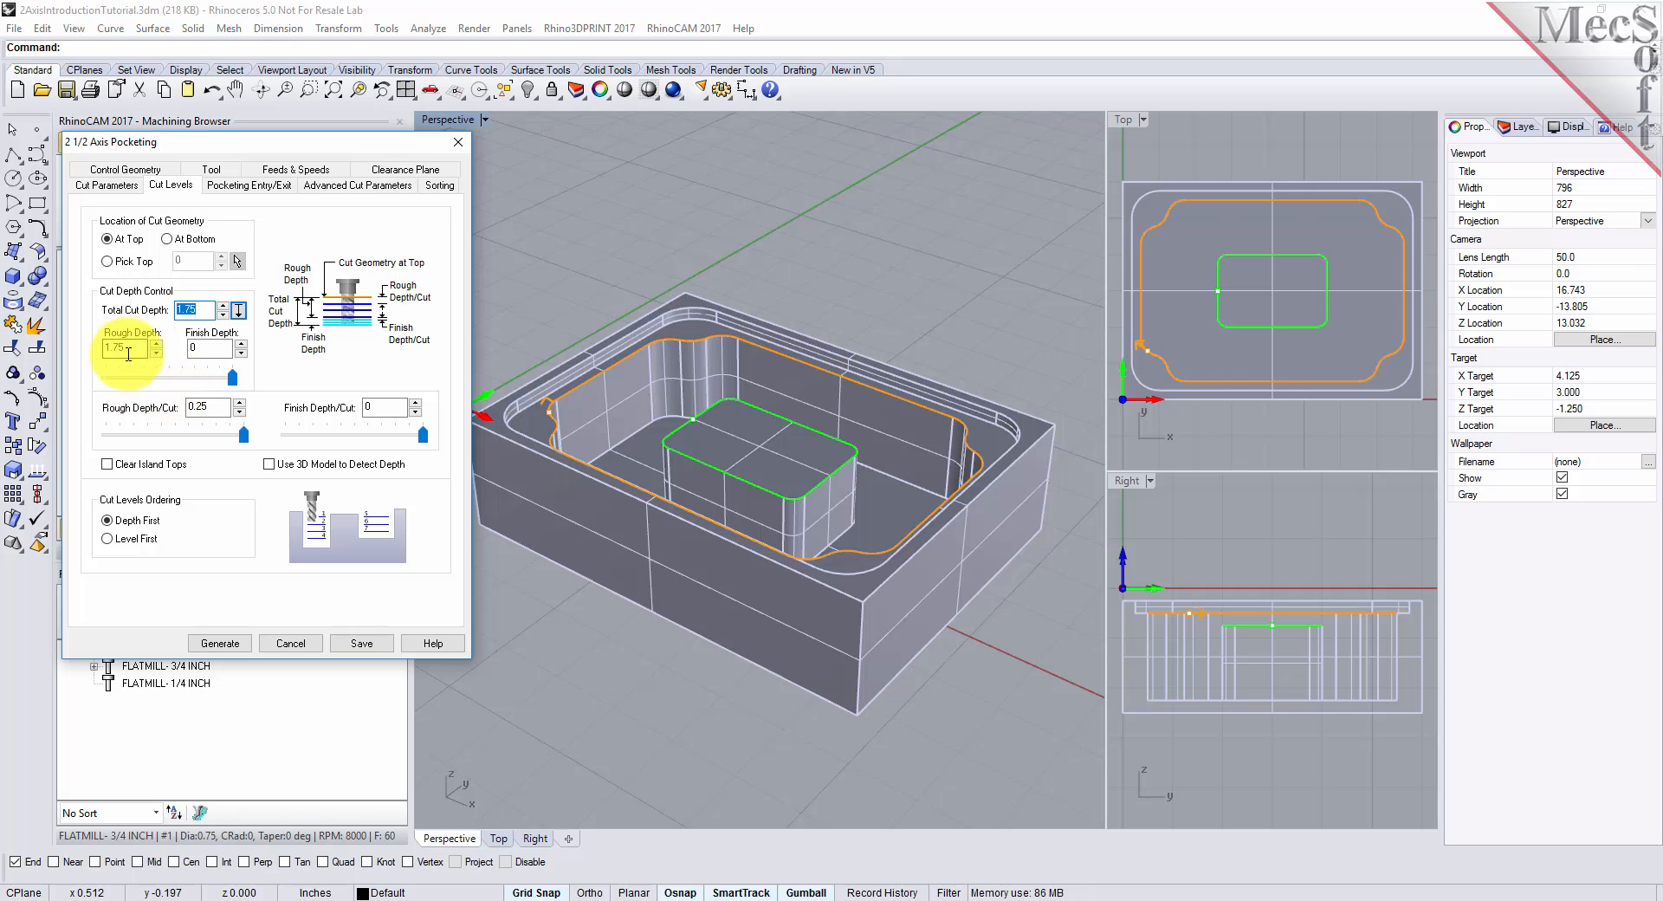
# Keep the rough depth at 1.75 and the rough depth per cut at 0.25, and enable Clear Island Tops
pyautogui.press('Tab')
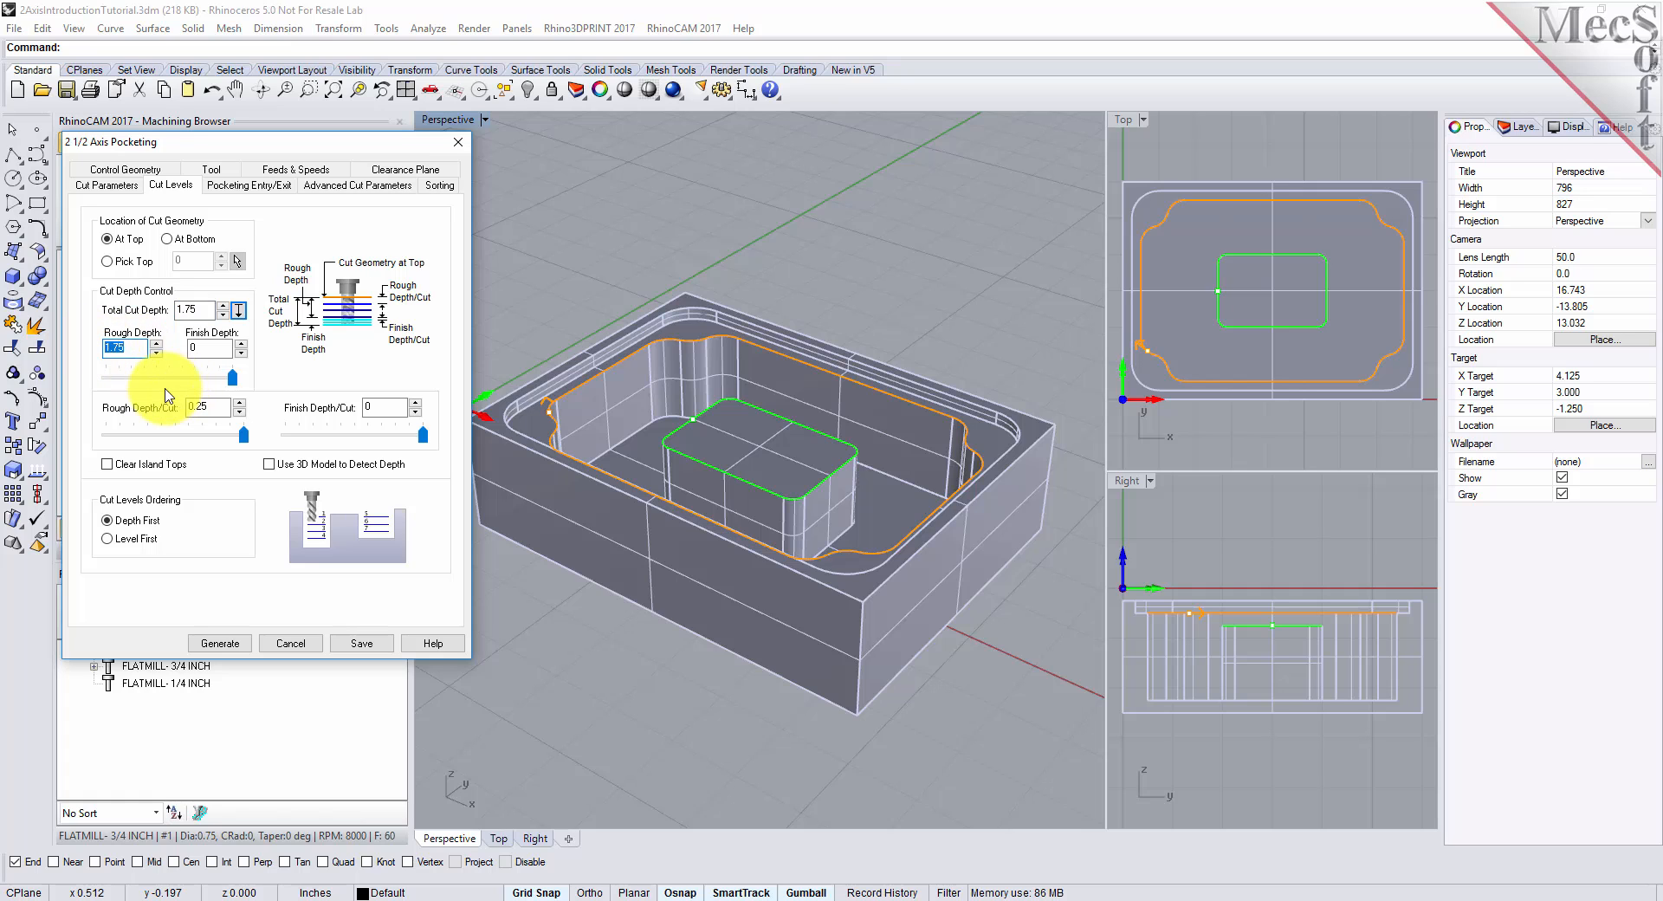
pyautogui.click(208, 407)
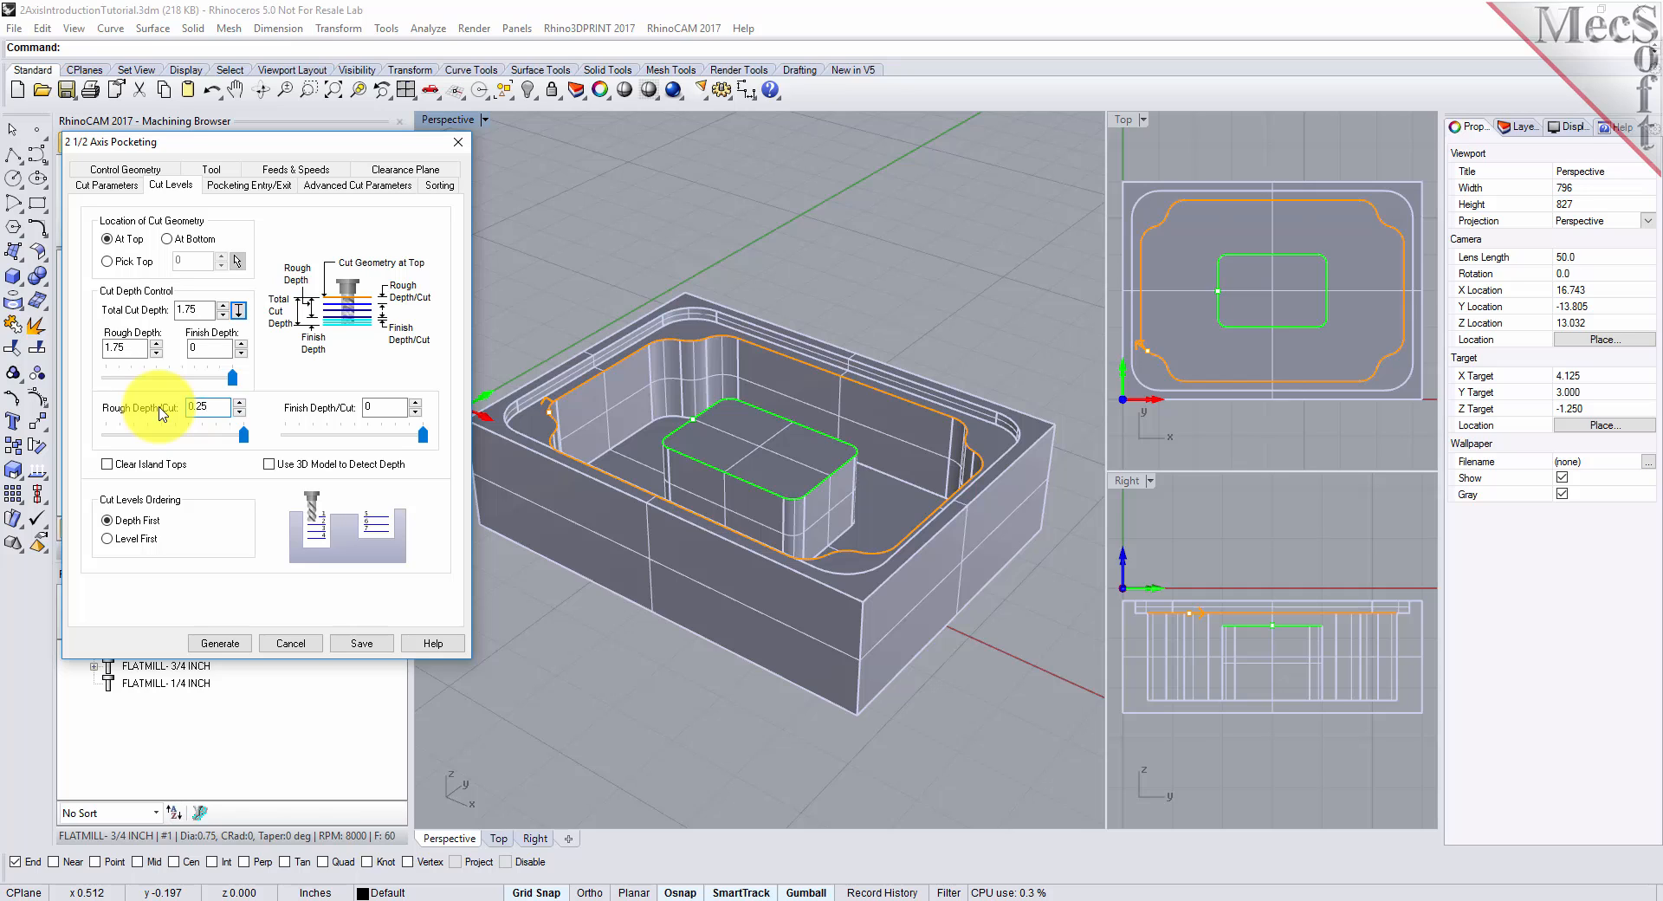
pyautogui.click(107, 466)
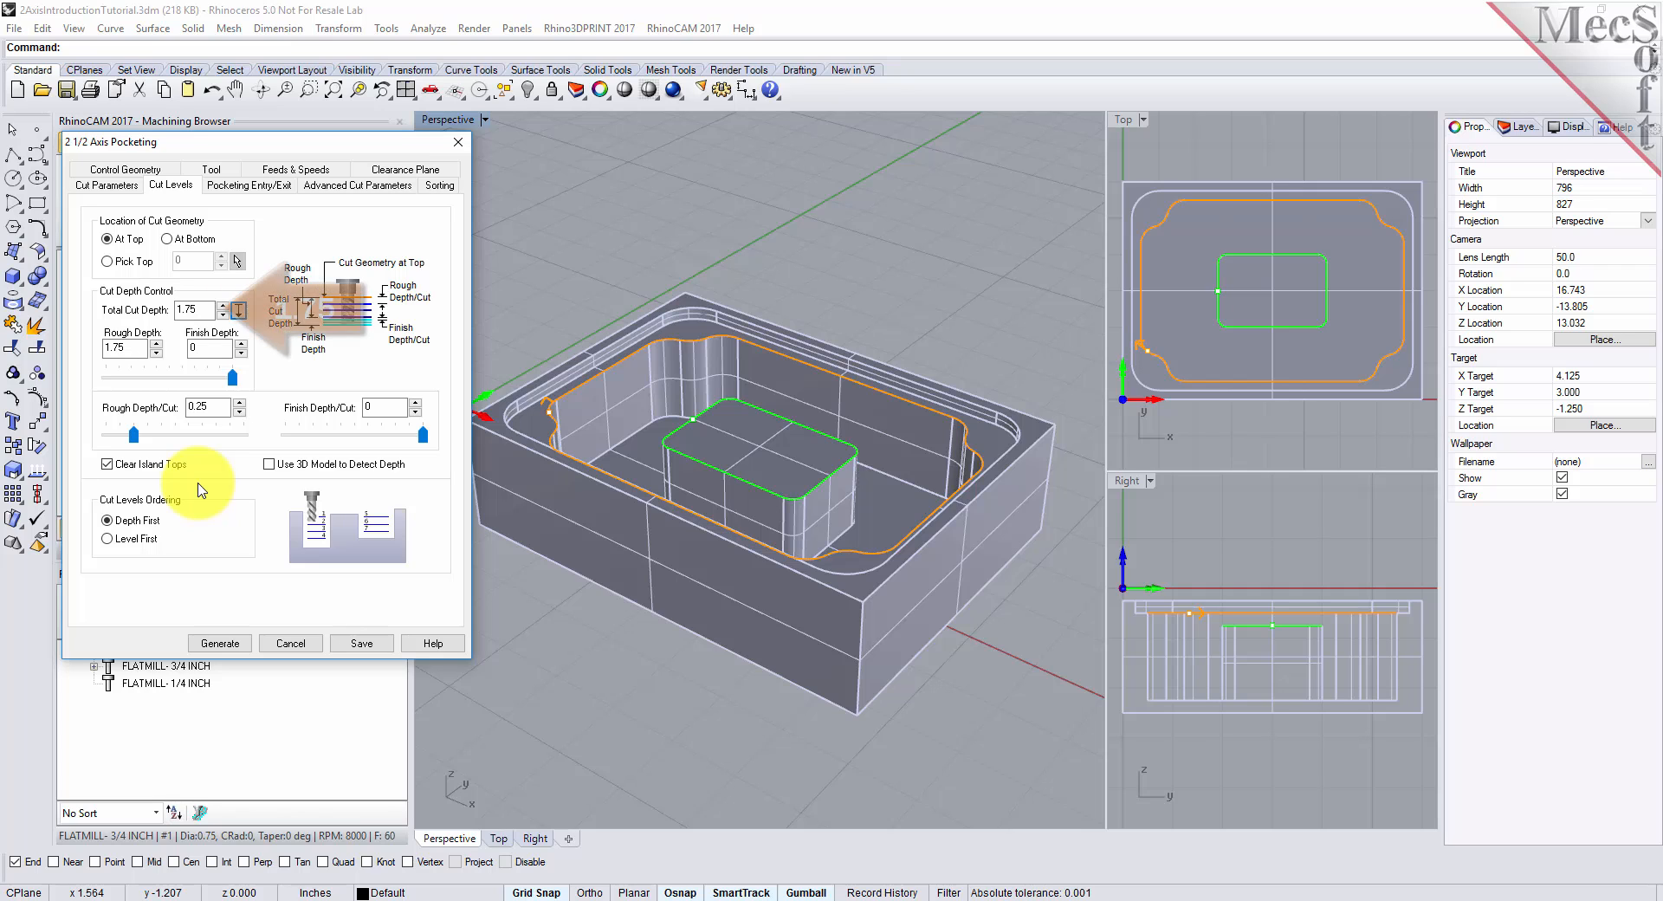
# Review the cut depth values with finish depth and finish depth per cut at 0, and generate the pocketing toolpath
pyautogui.moveTo(212, 310); pyautogui.dragTo(174, 311)
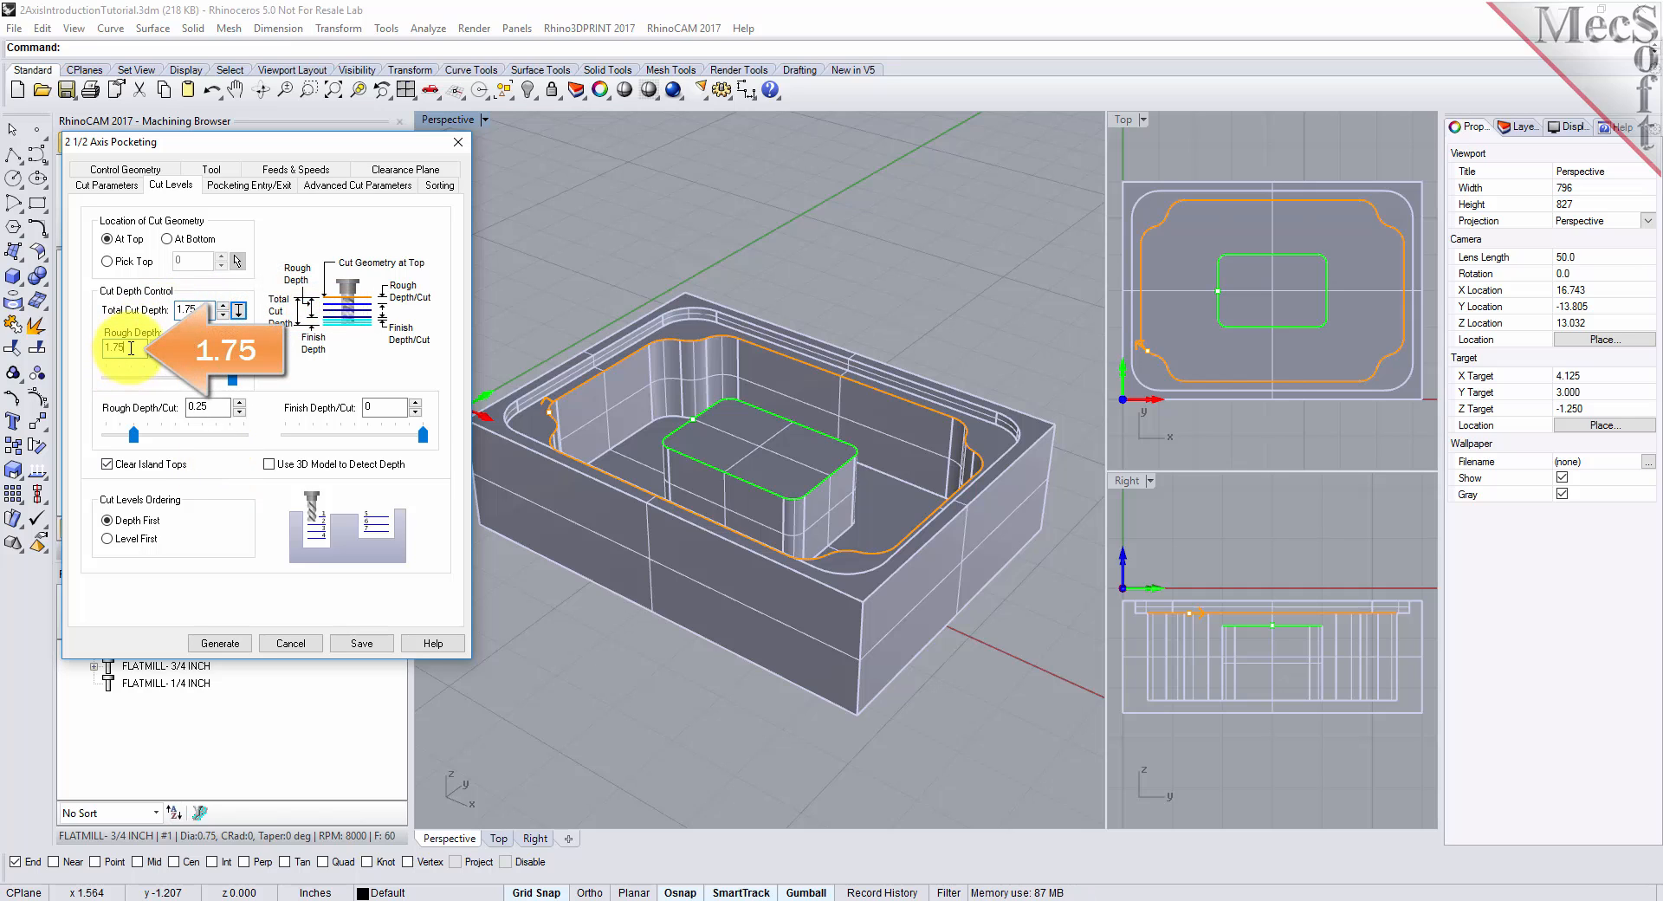
pyautogui.moveTo(131, 347); pyautogui.dragTo(97, 348)
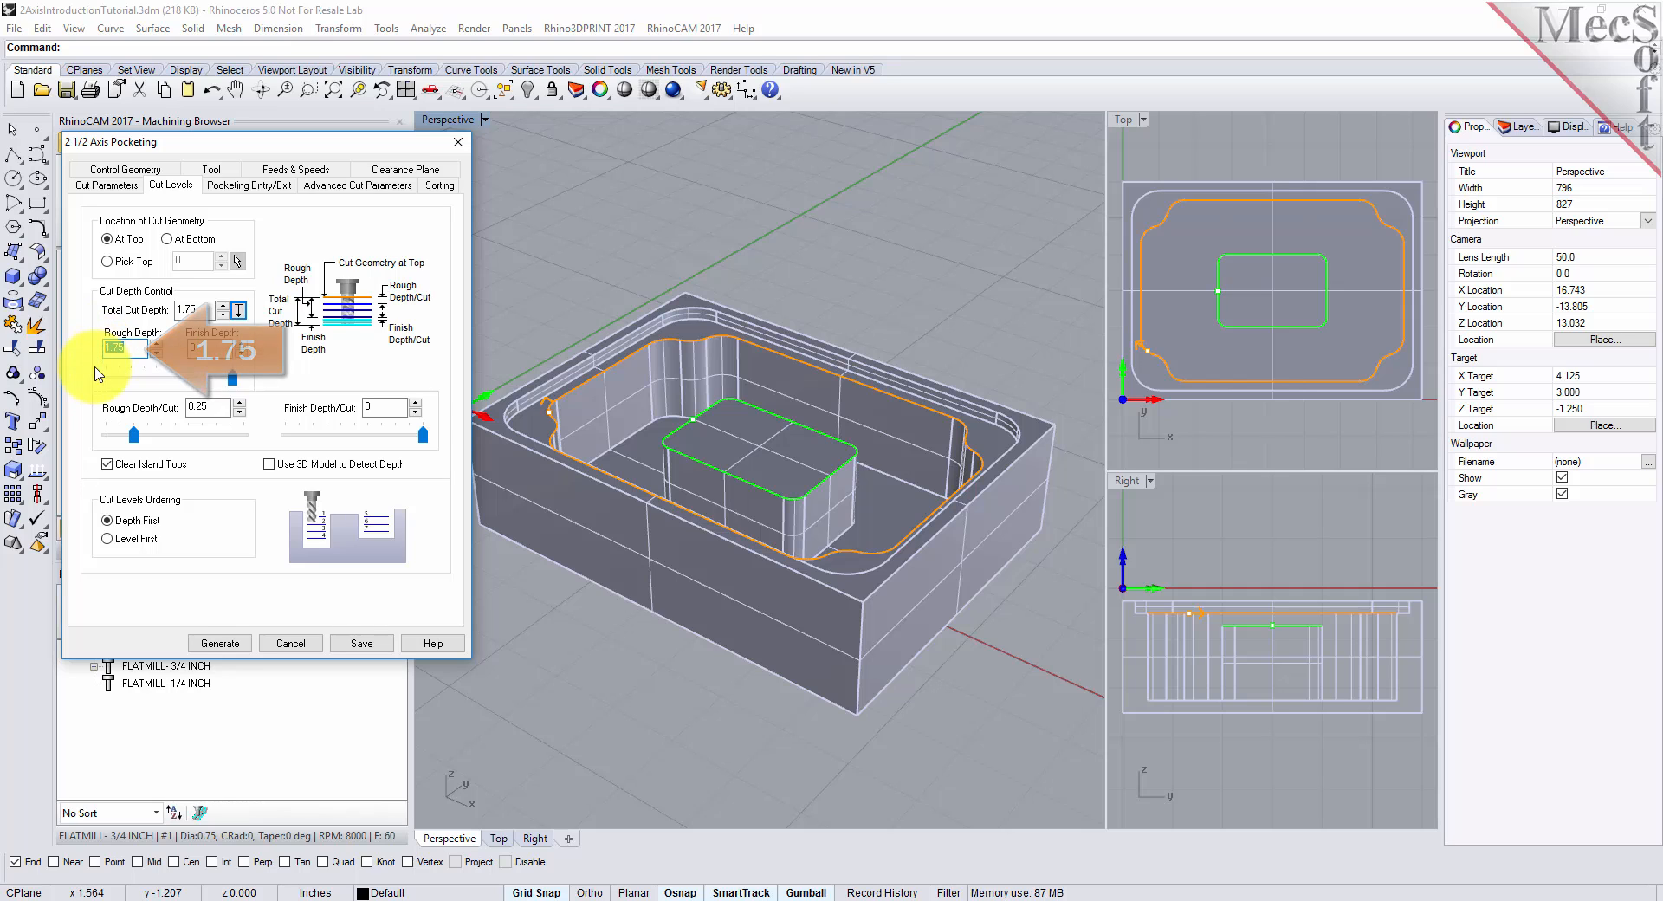
pyautogui.moveTo(211, 347); pyautogui.dragTo(169, 346)
pyautogui.moveTo(212, 405); pyautogui.dragTo(148, 405)
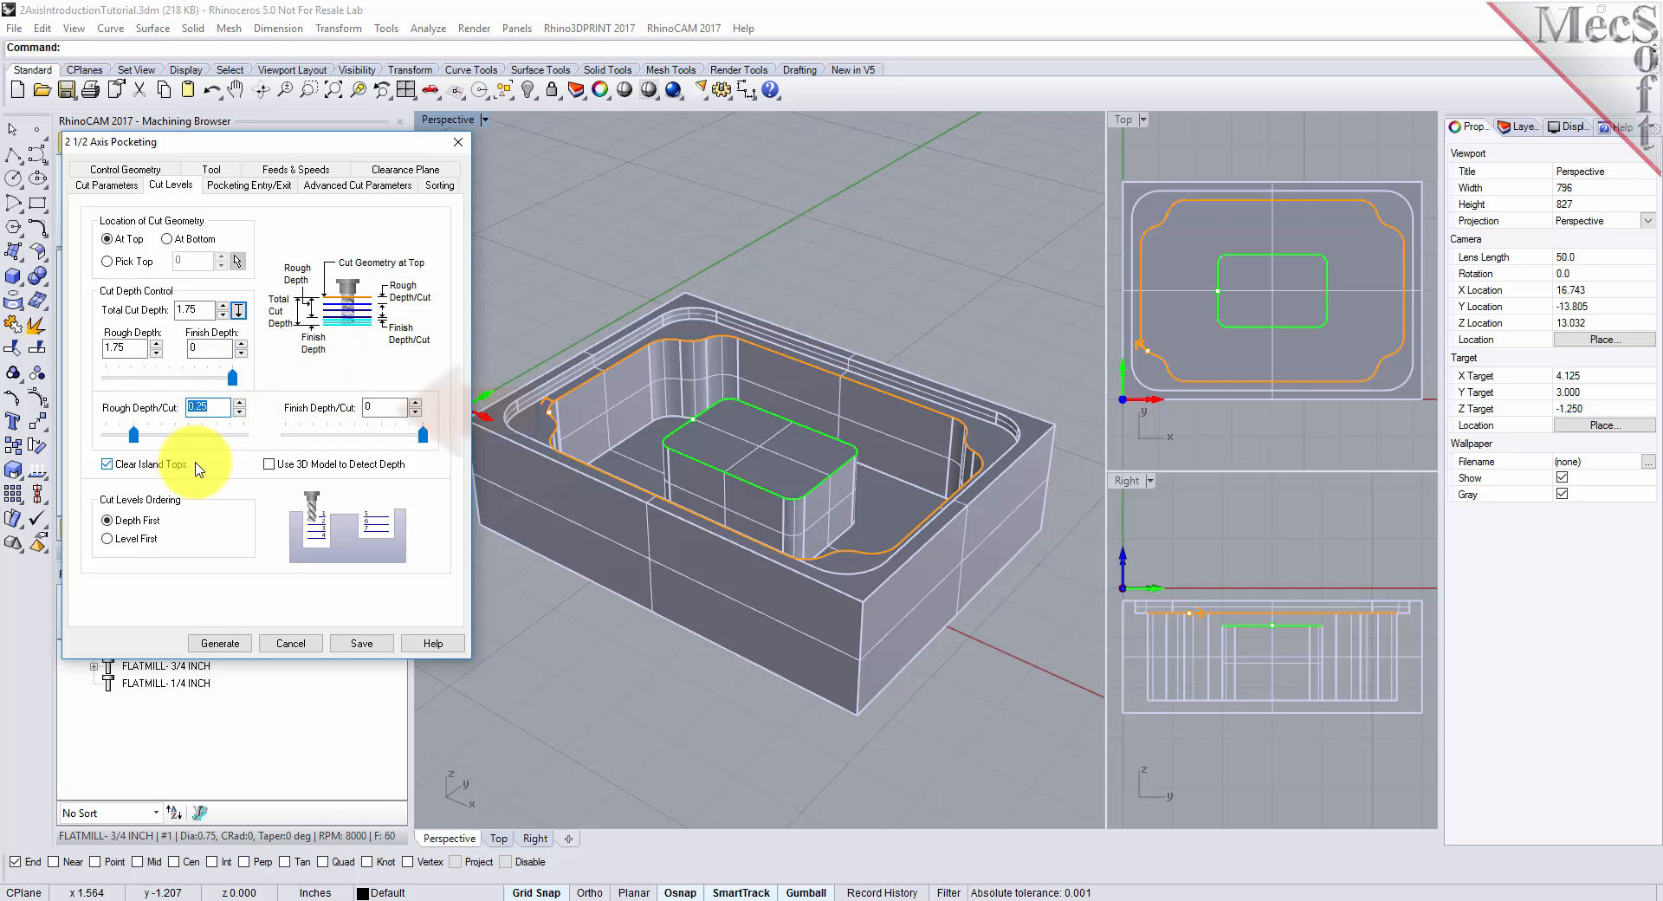
pyautogui.moveTo(397, 407); pyautogui.dragTo(353, 407)
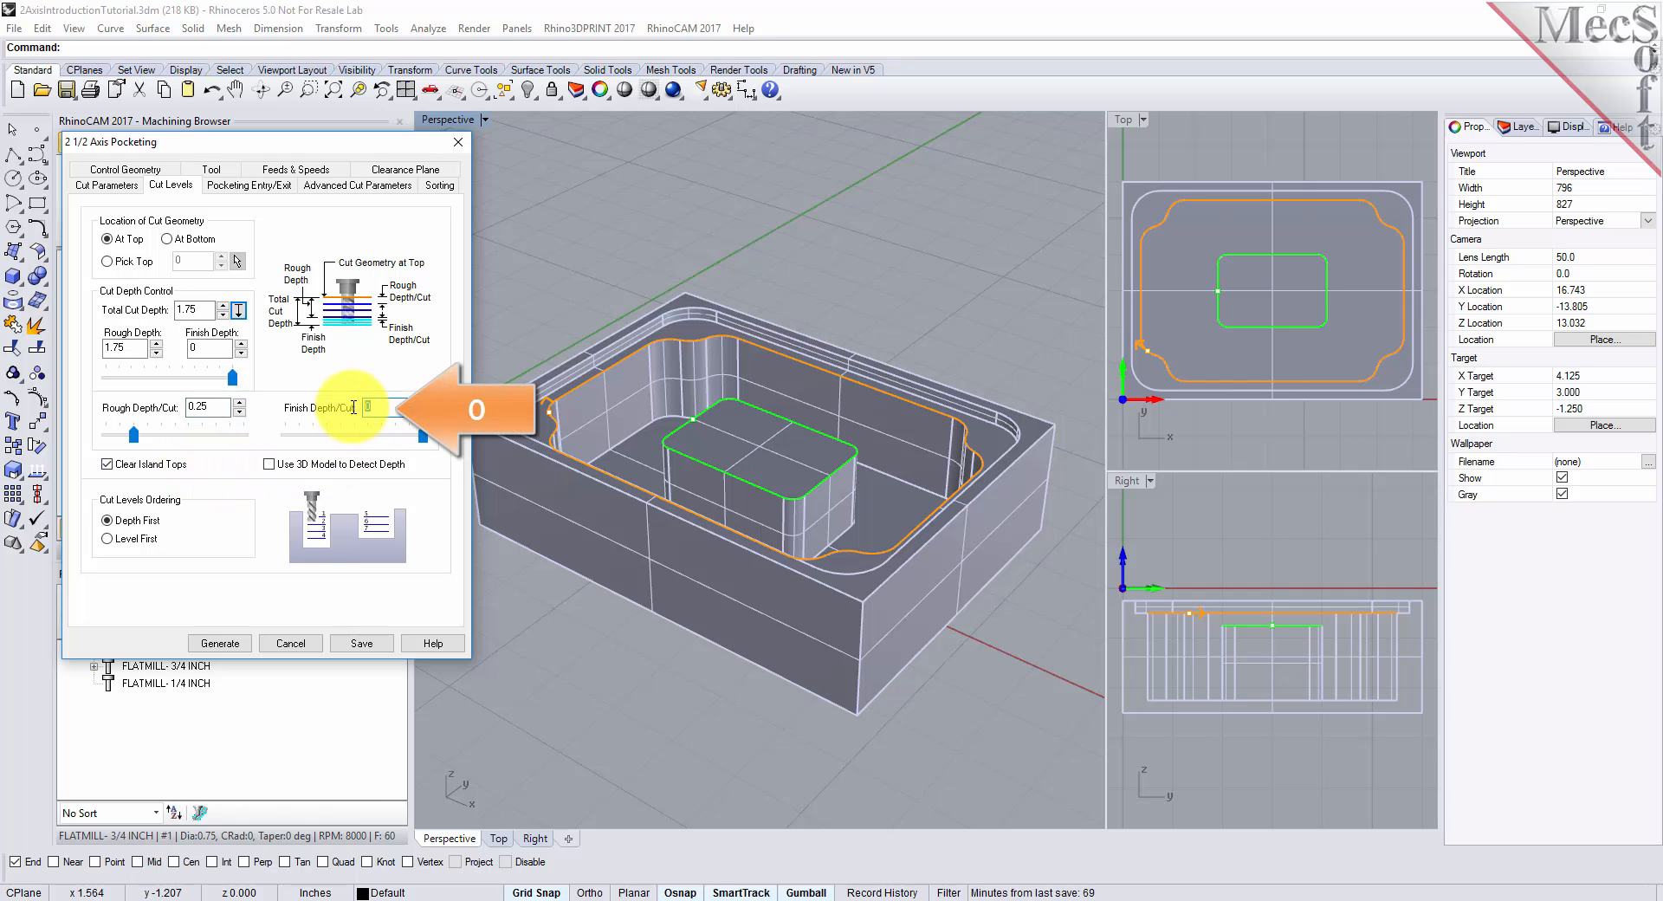
pyautogui.click(216, 643)
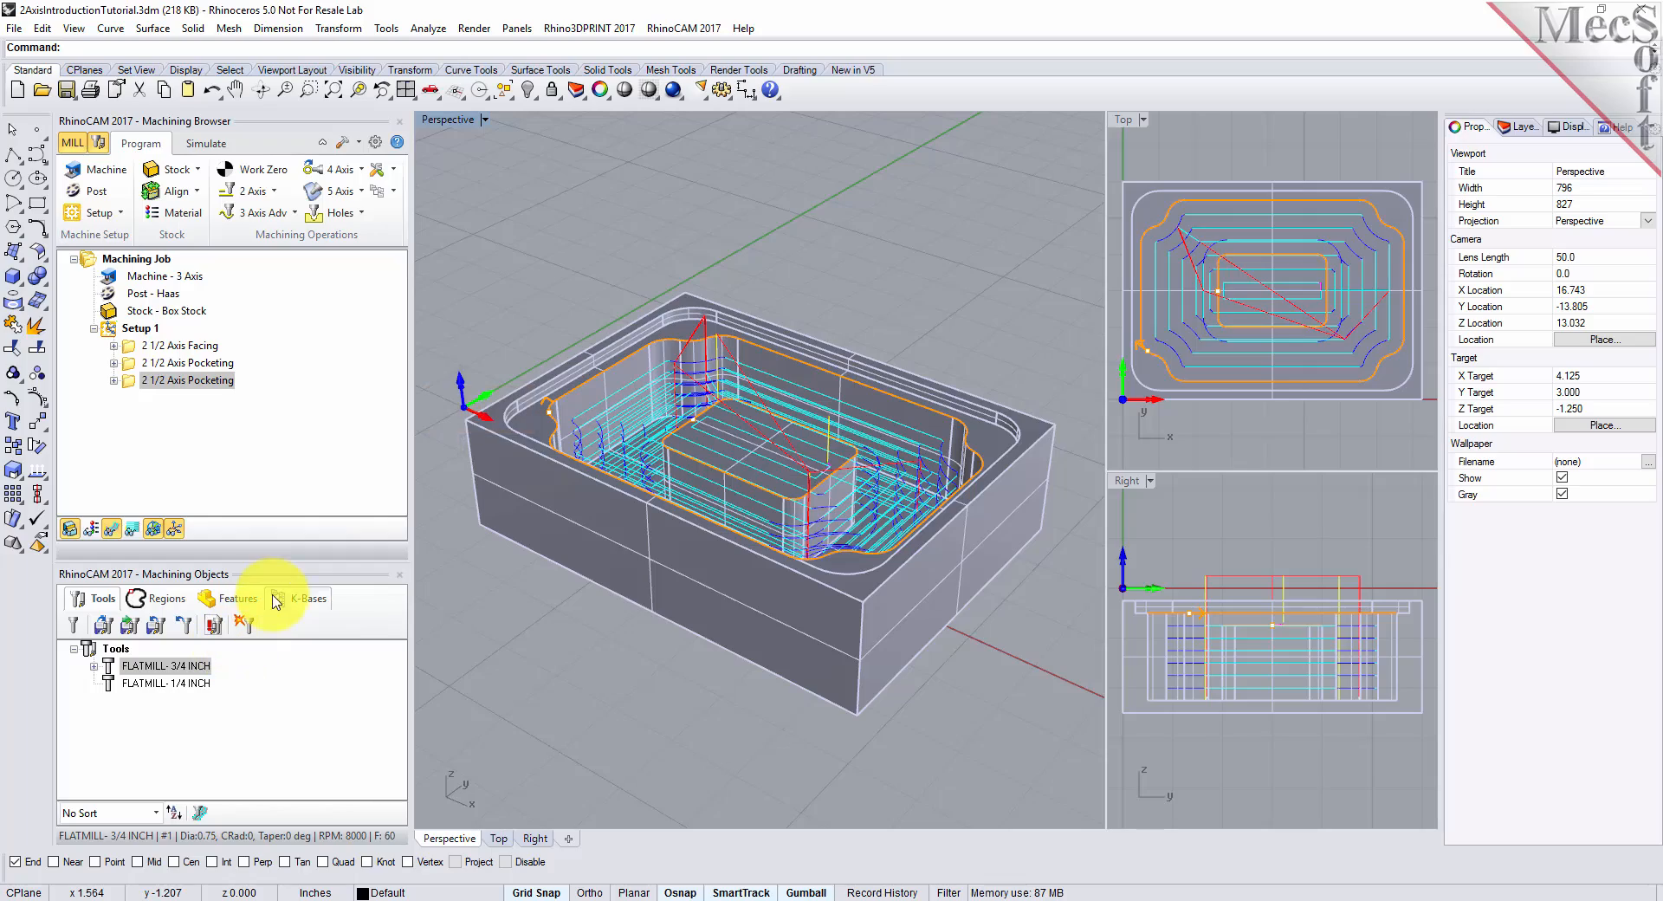
# Examine the generated pocketing toolpath one Z level at a time, comparing the island-top level with the levels below it
pyautogui.moveTo(817, 554)
pyautogui.mouseDown(button='right')
pyautogui.moveTo(712, 558)
pyautogui.moveTo(731, 660)
pyautogui.moveTo(724, 605)
pyautogui.moveTo(824, 538)
pyautogui.moveTo(818, 565)
pyautogui.mouseUp(button='right')
pyautogui.click(112, 529)
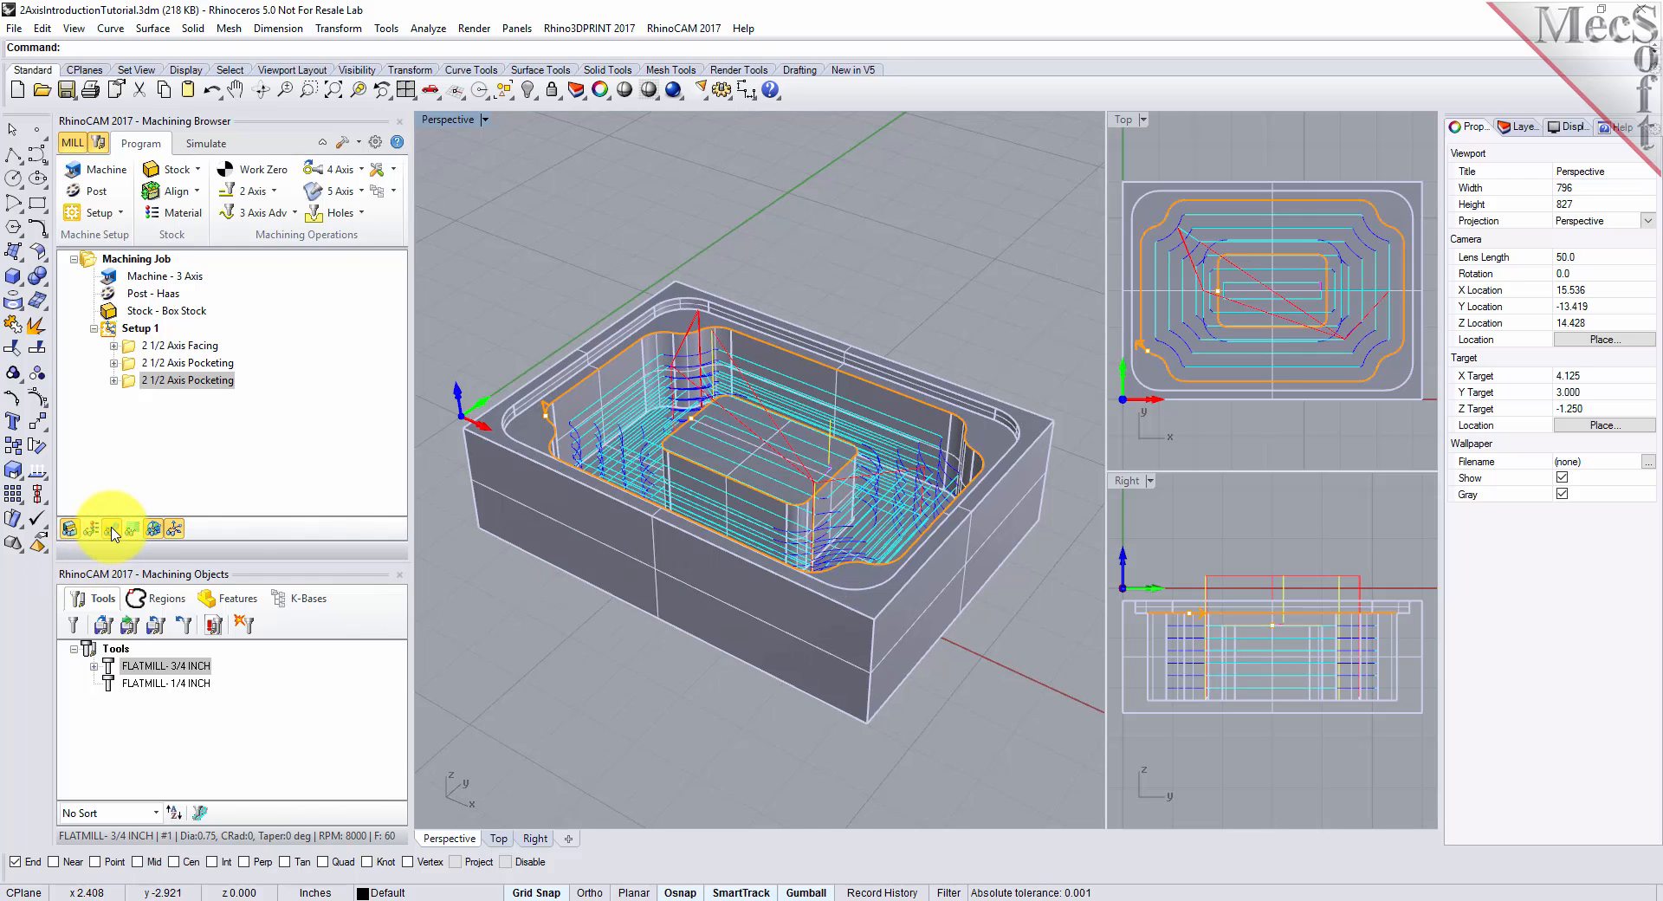
pyautogui.click(132, 528)
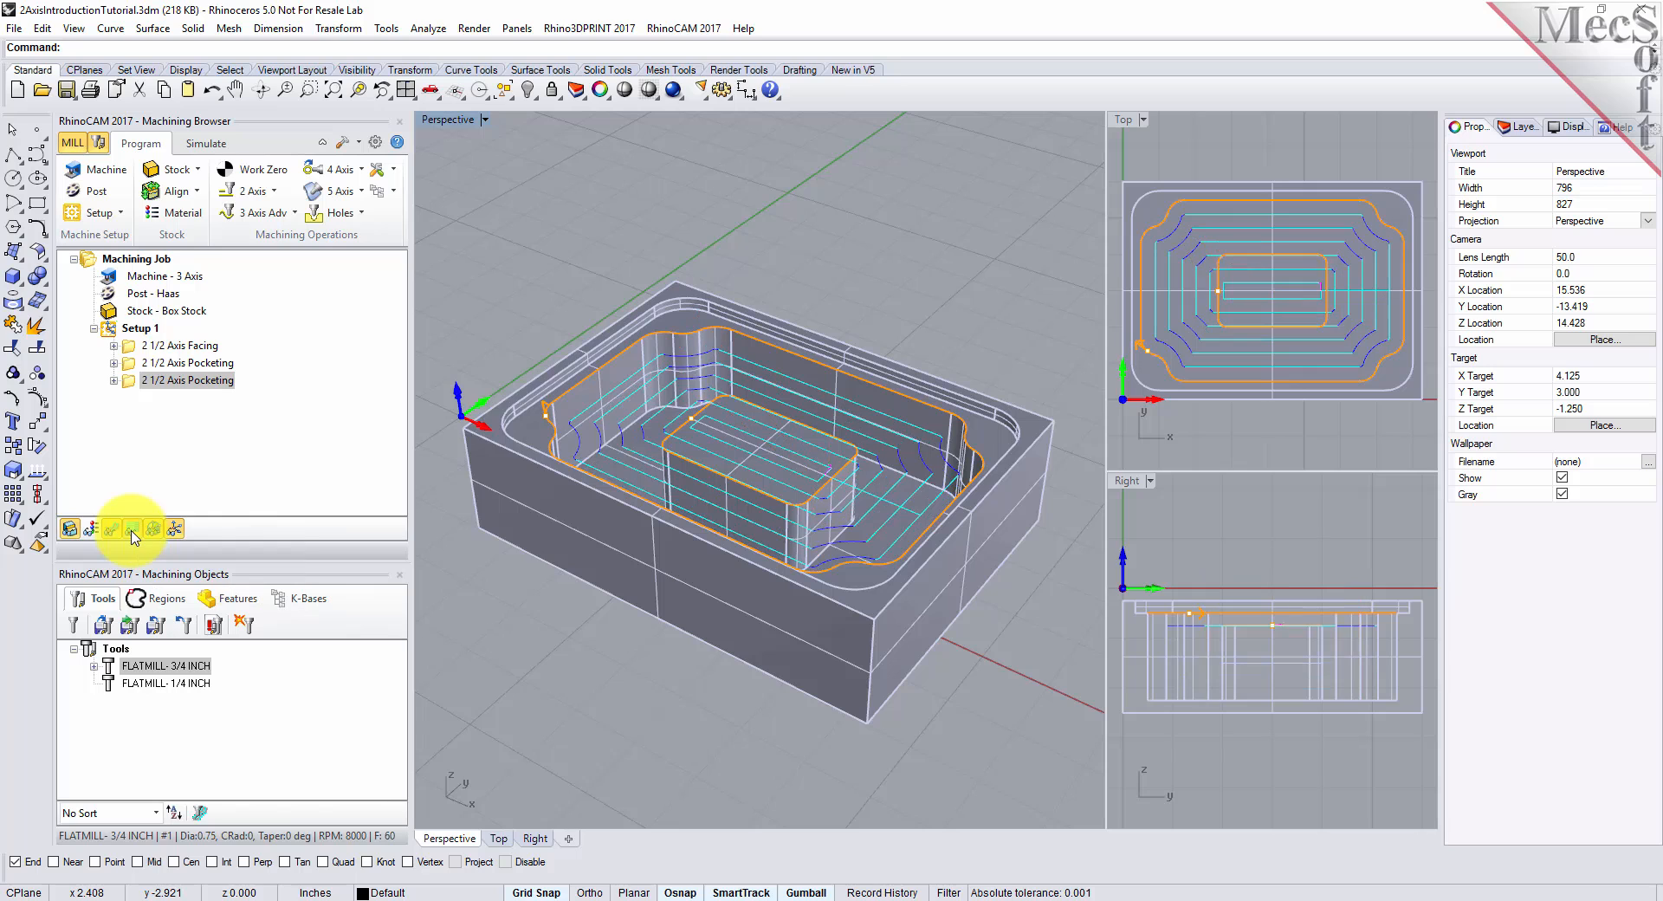
pyautogui.moveTo(482, 315); pyautogui.dragTo(347, 235)
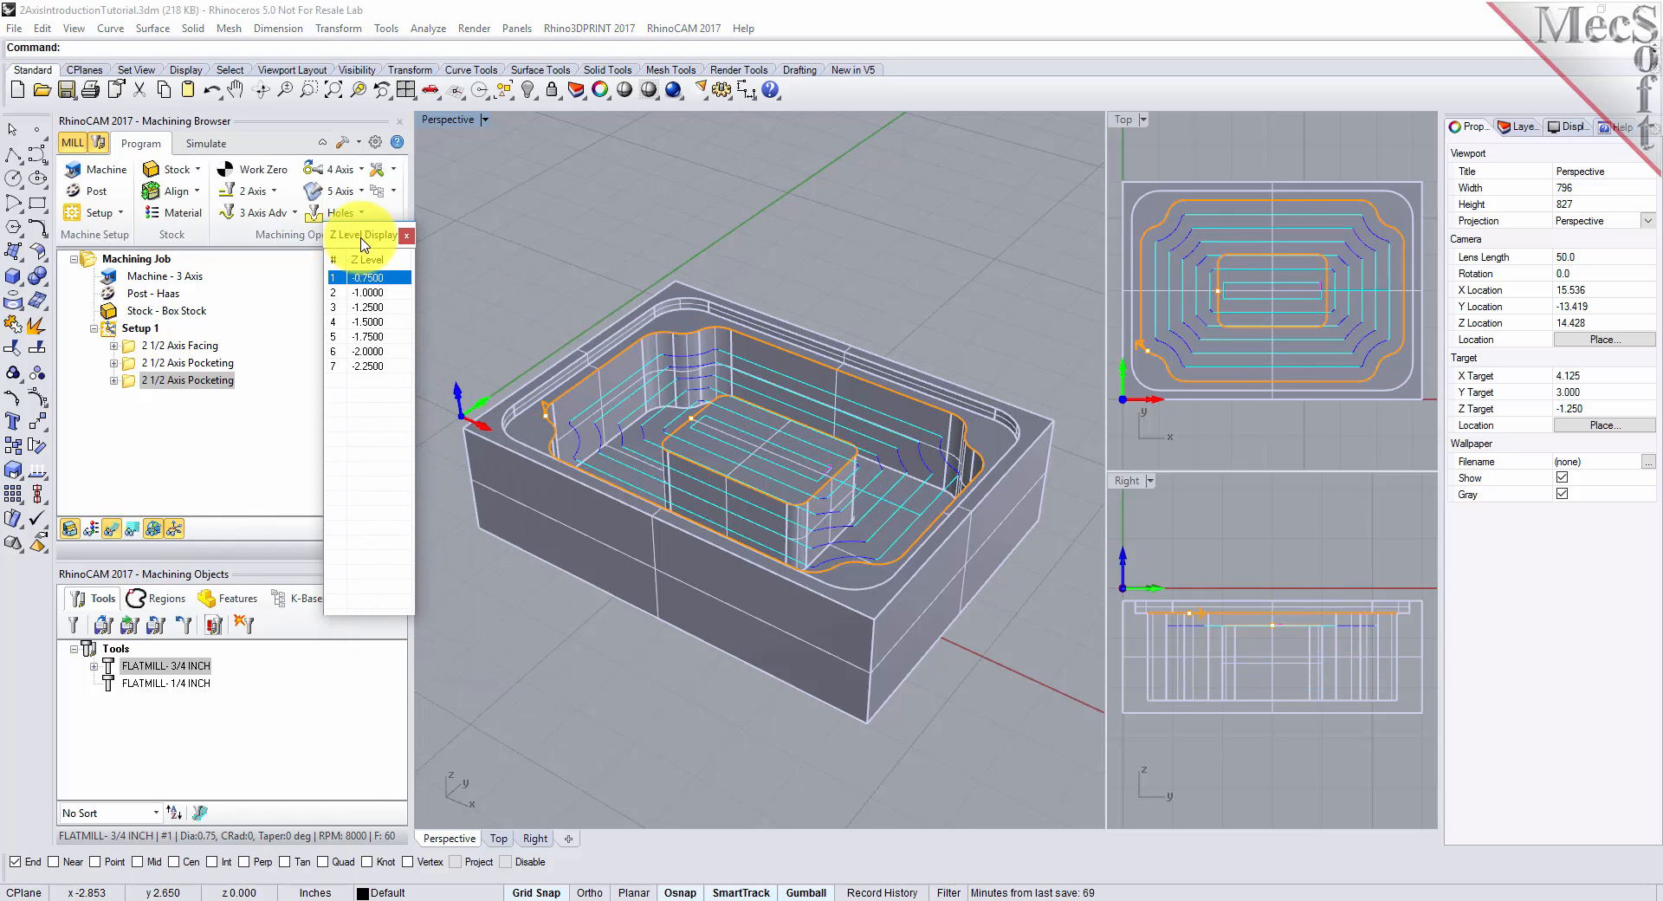
pyautogui.click(373, 293)
pyautogui.press('Down')
pyautogui.press('Down')
pyautogui.press('Down')
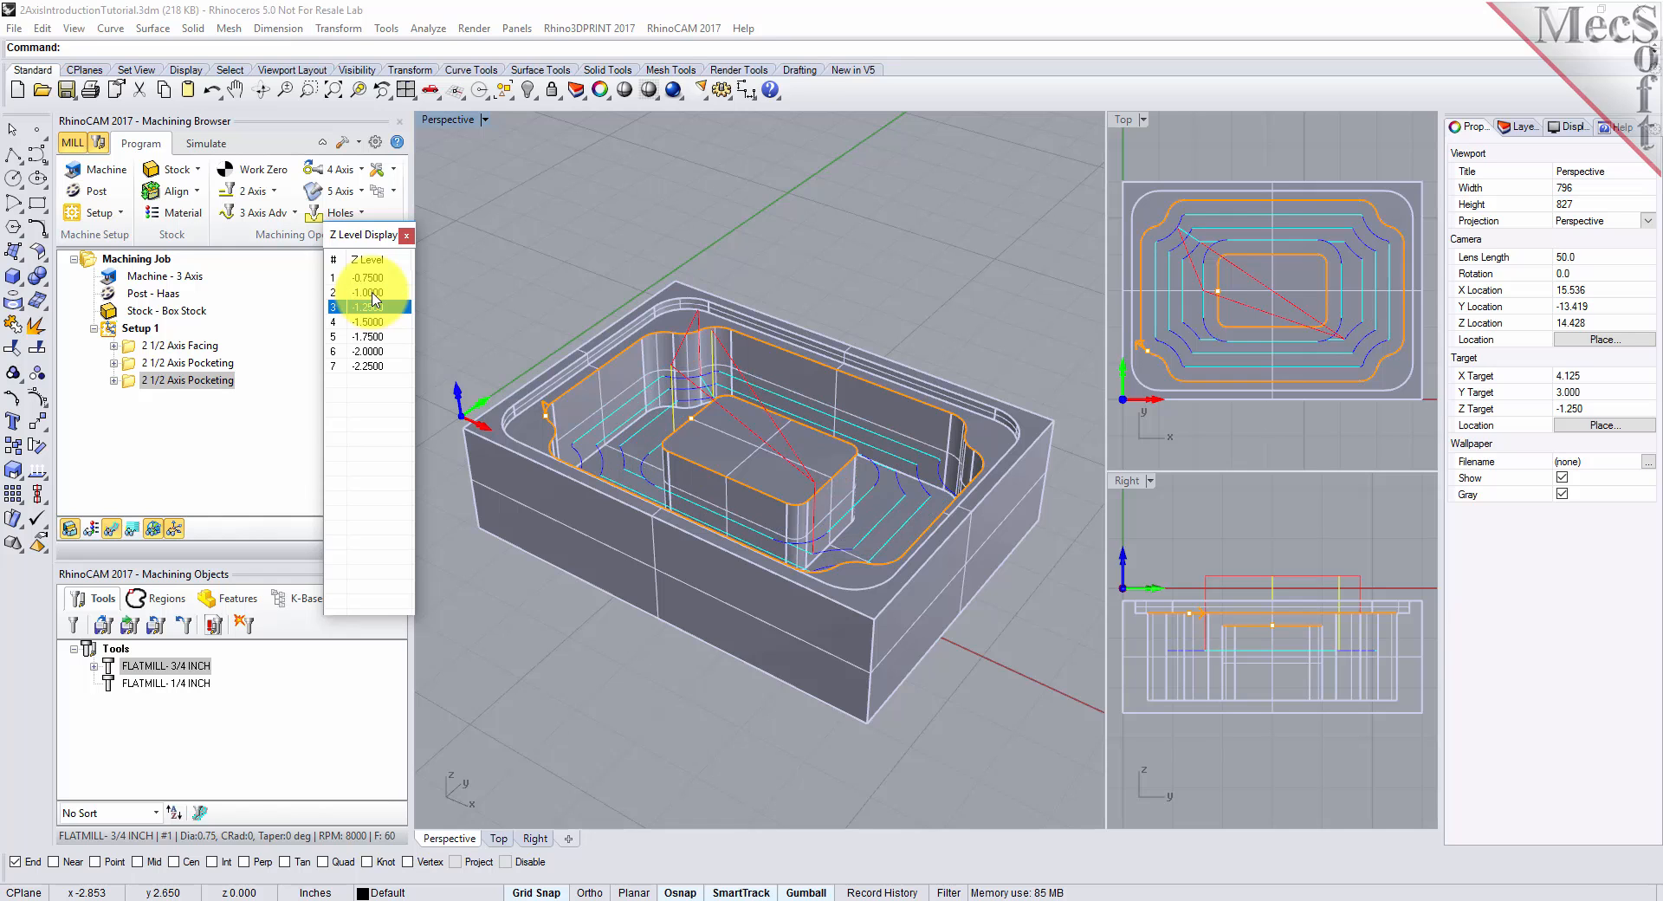
pyautogui.press('Up')
pyautogui.press('Up')
pyautogui.press('Up')
pyautogui.press('Up')
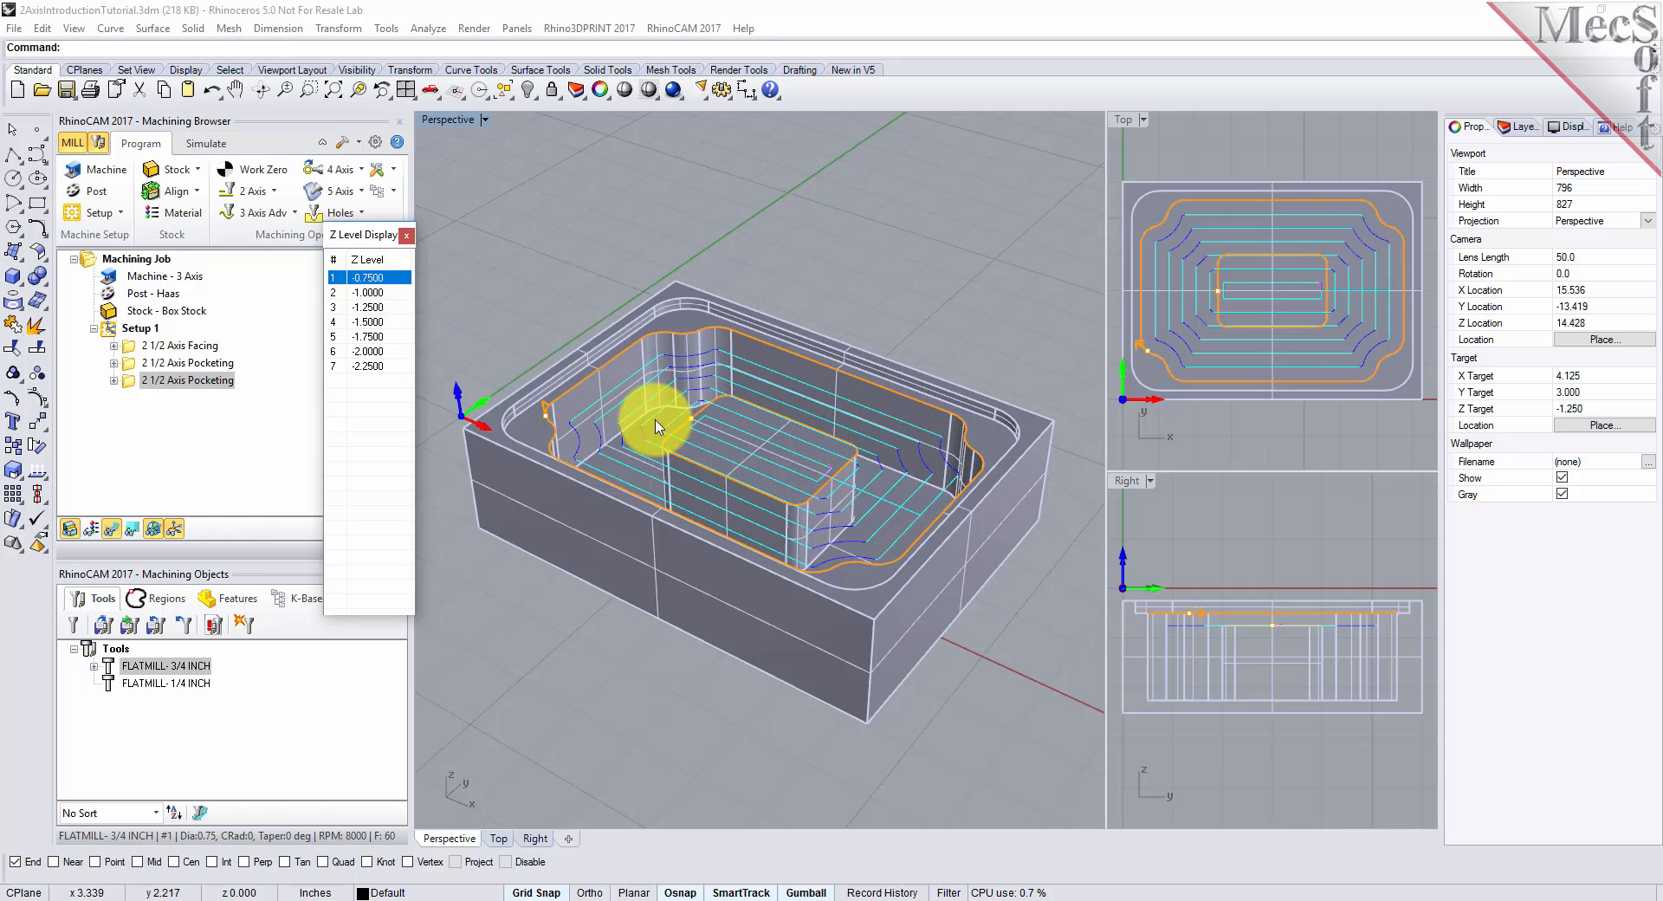
pyautogui.click(406, 236)
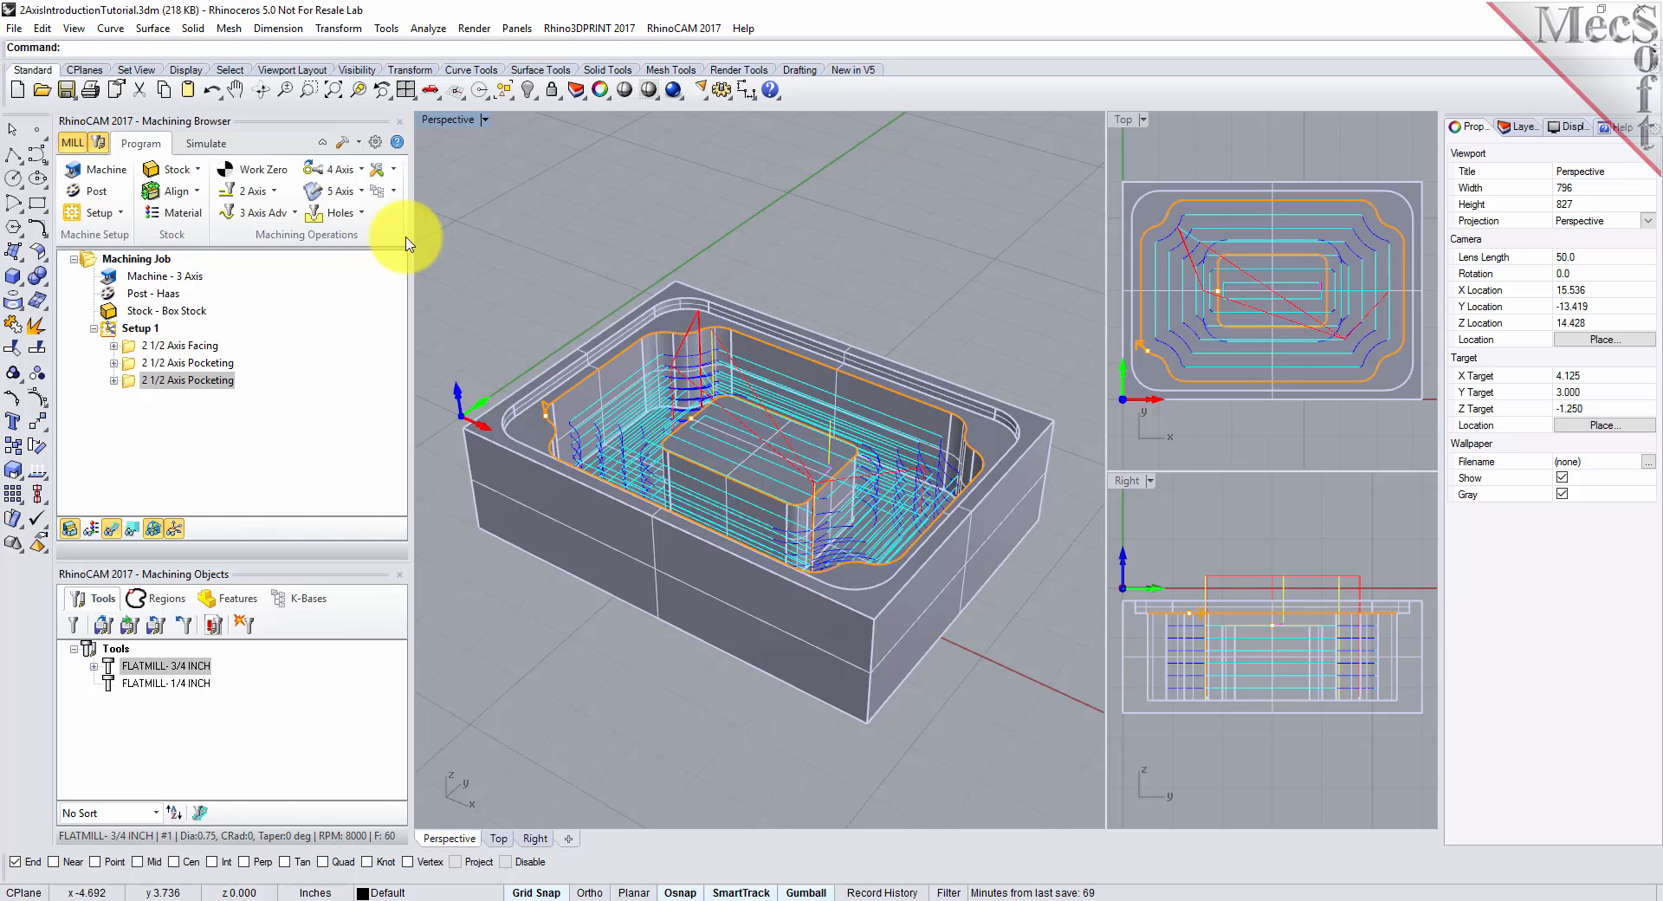
# Simulate the second pocketing operation at a higher speed with the toolpath hidden, run it to the end and inspect the cut stock
pyautogui.click(205, 145)
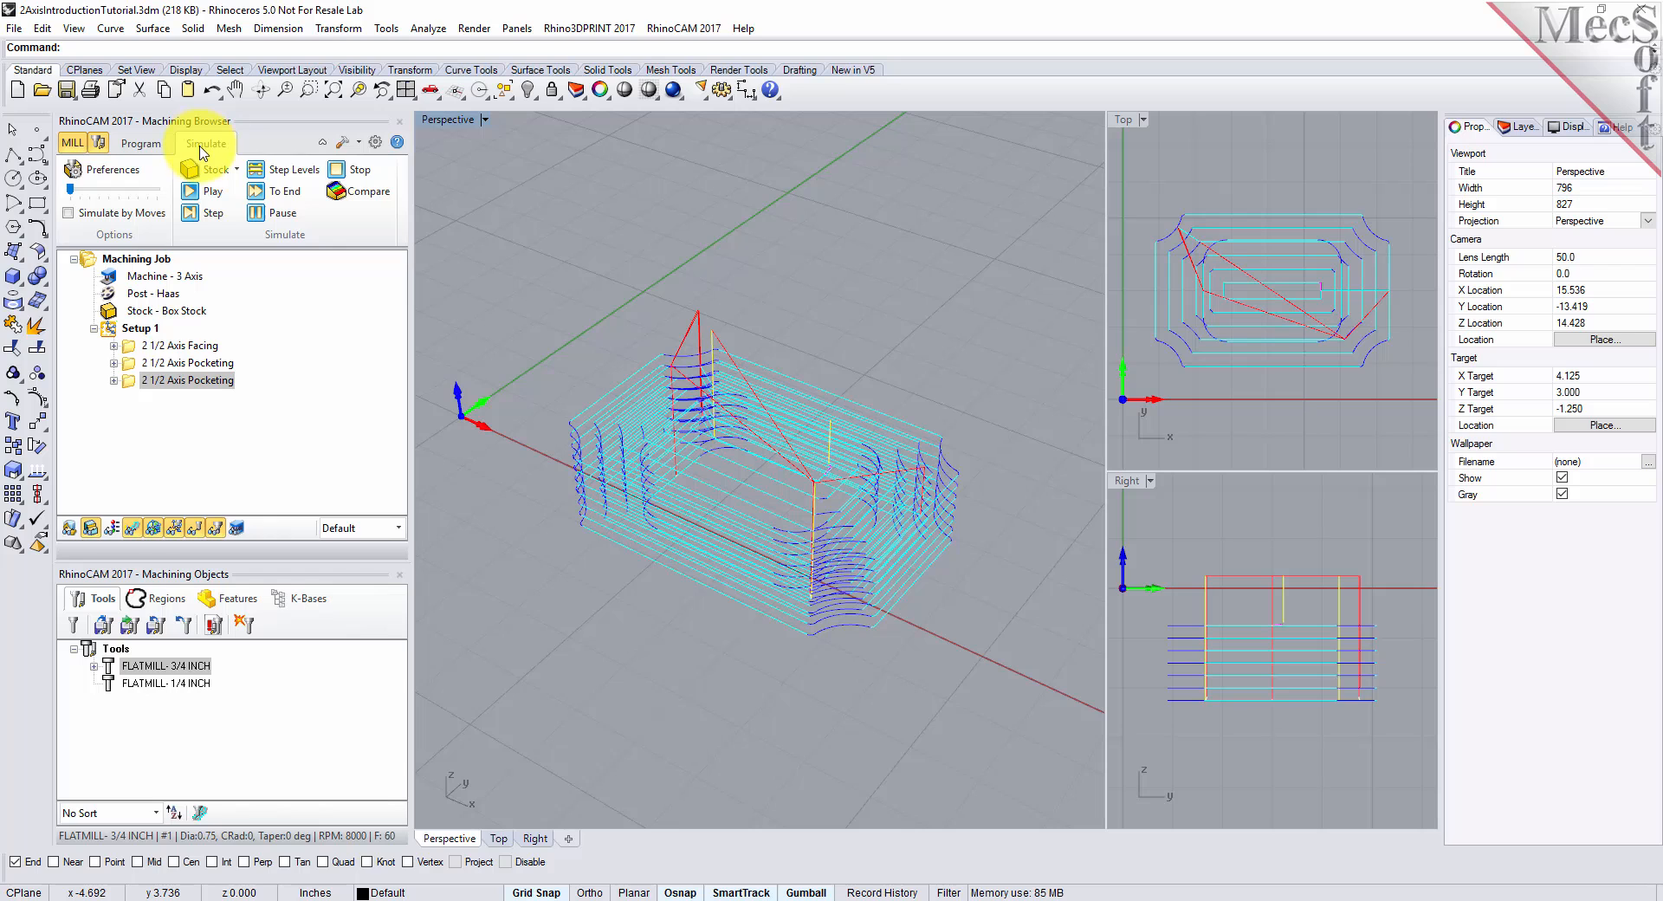
pyautogui.click(129, 384)
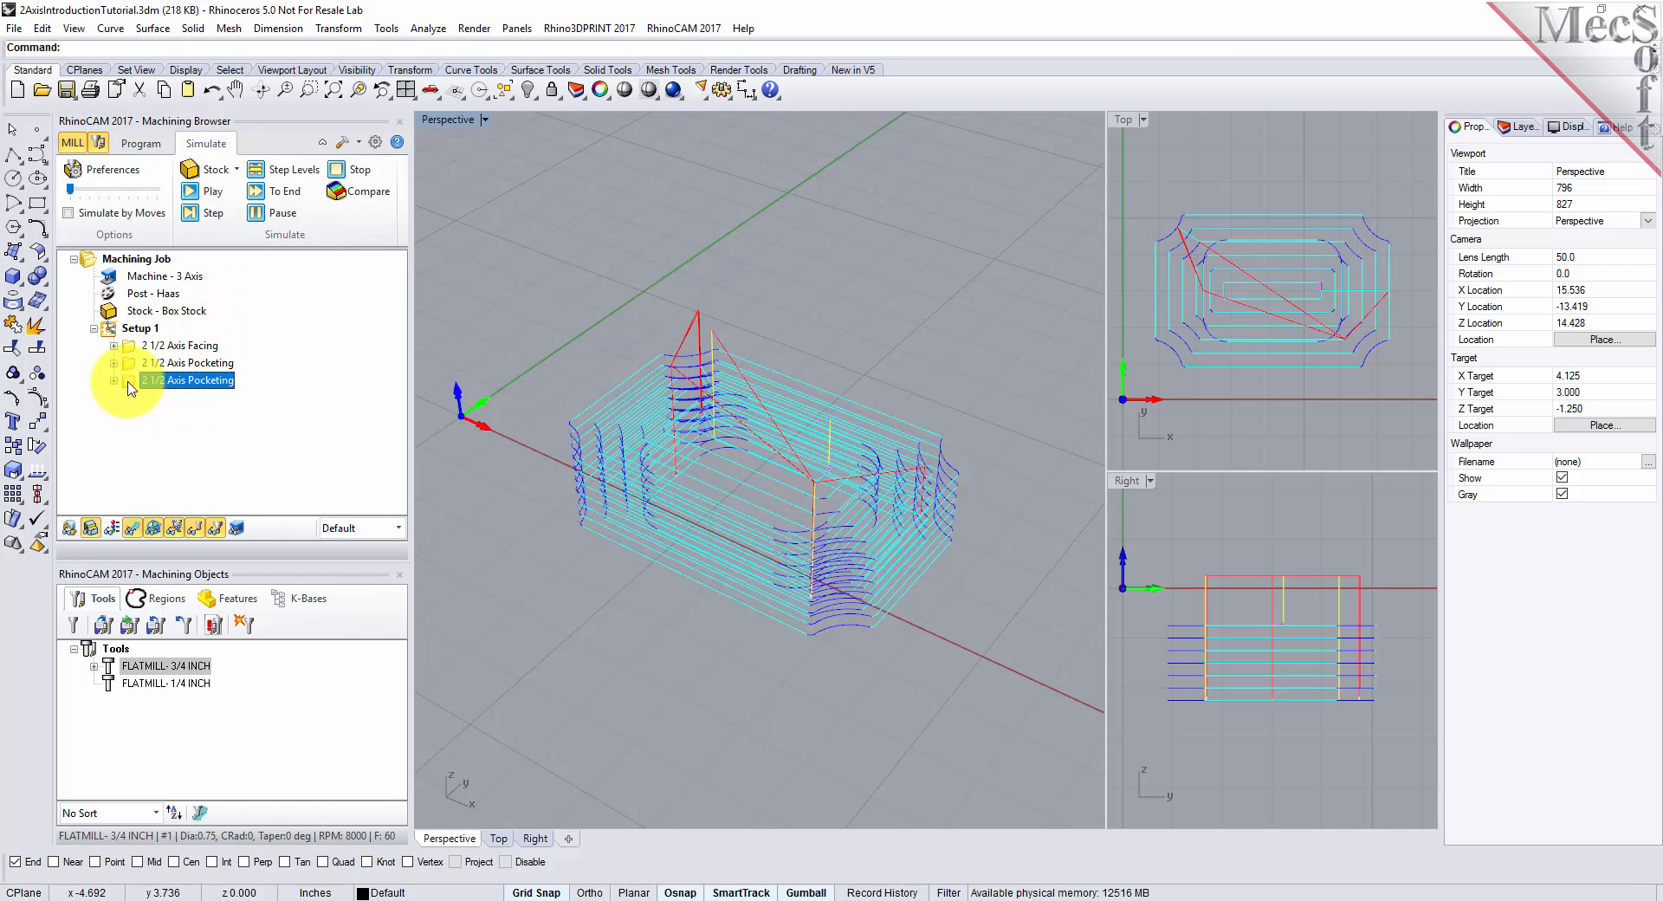
pyautogui.click(214, 191)
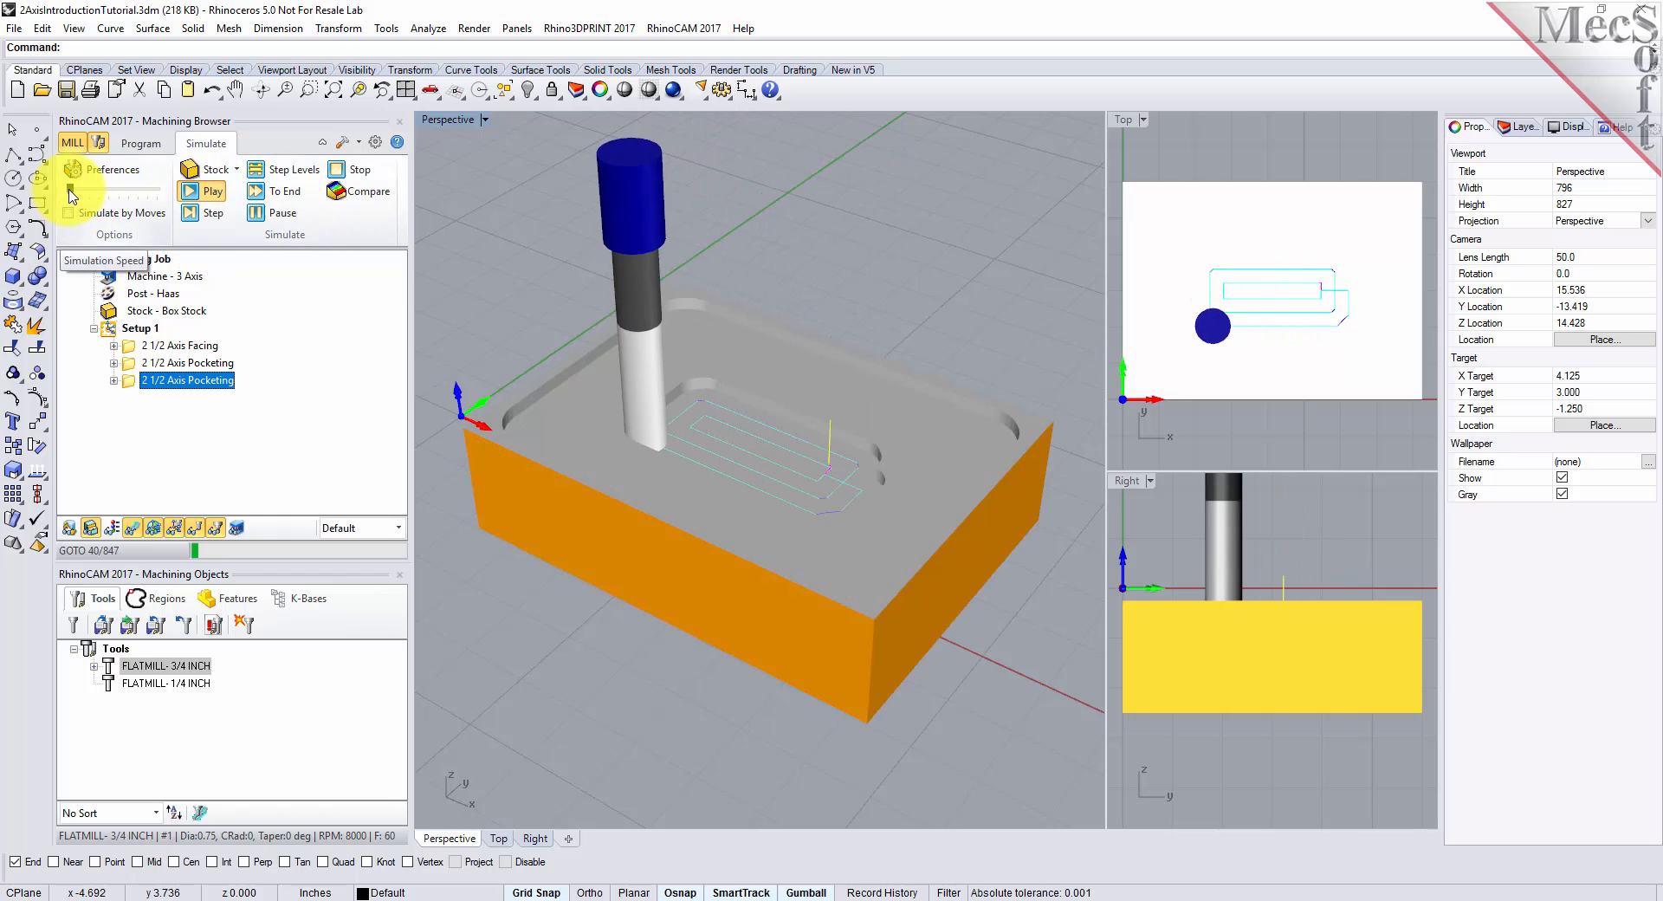
pyautogui.moveTo(72, 194); pyautogui.dragTo(130, 195)
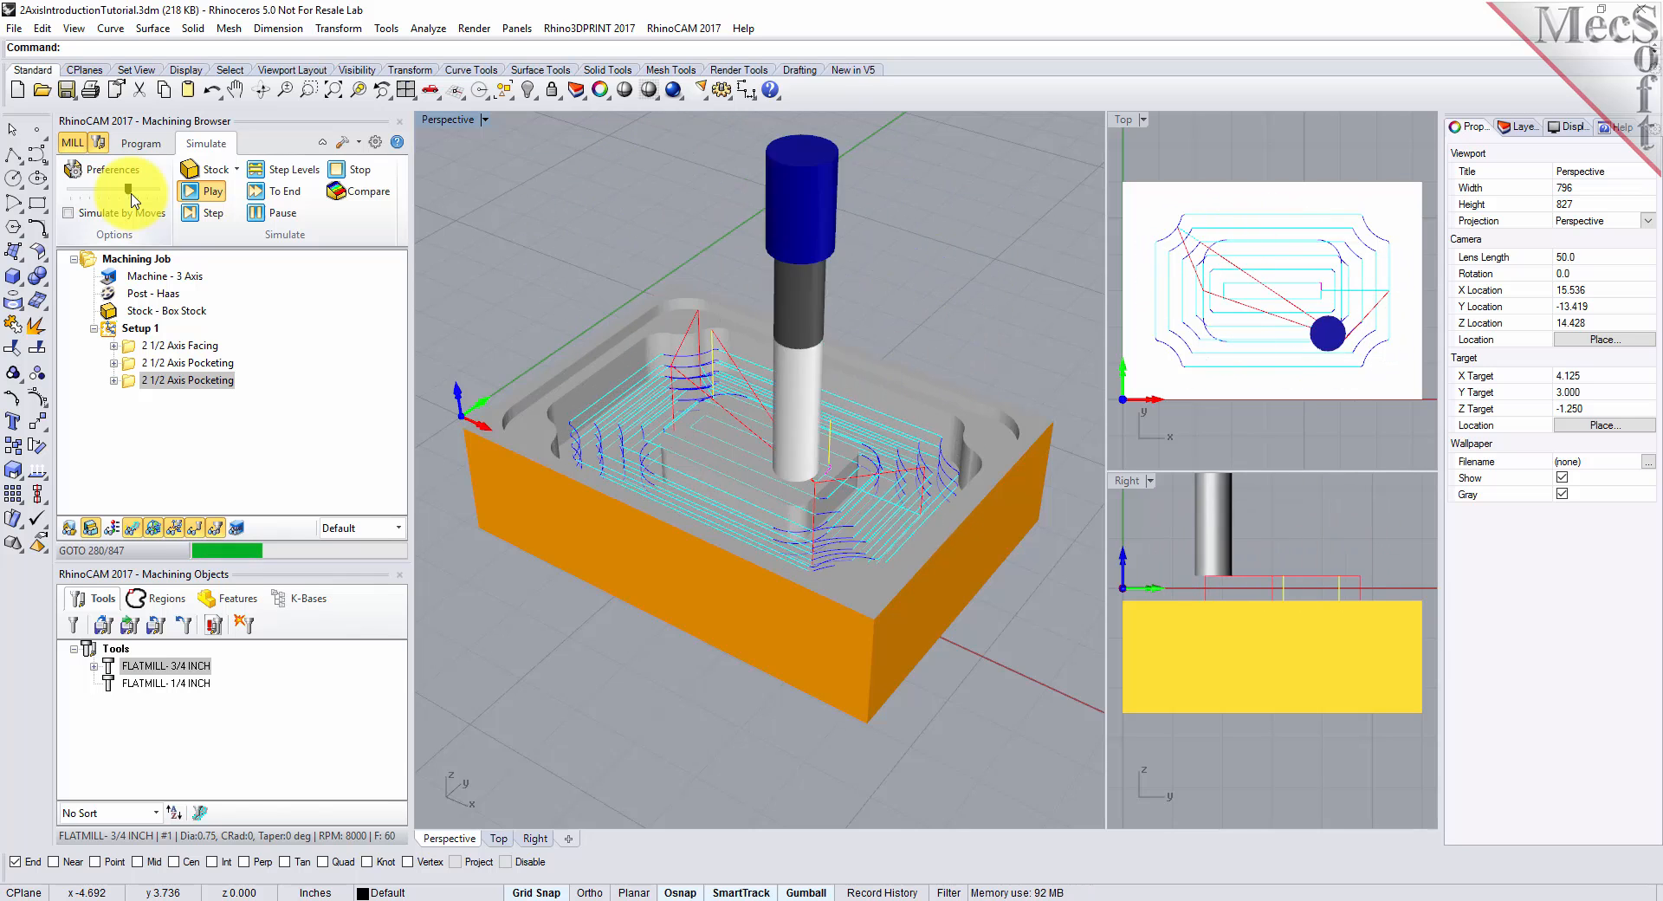
pyautogui.click(134, 528)
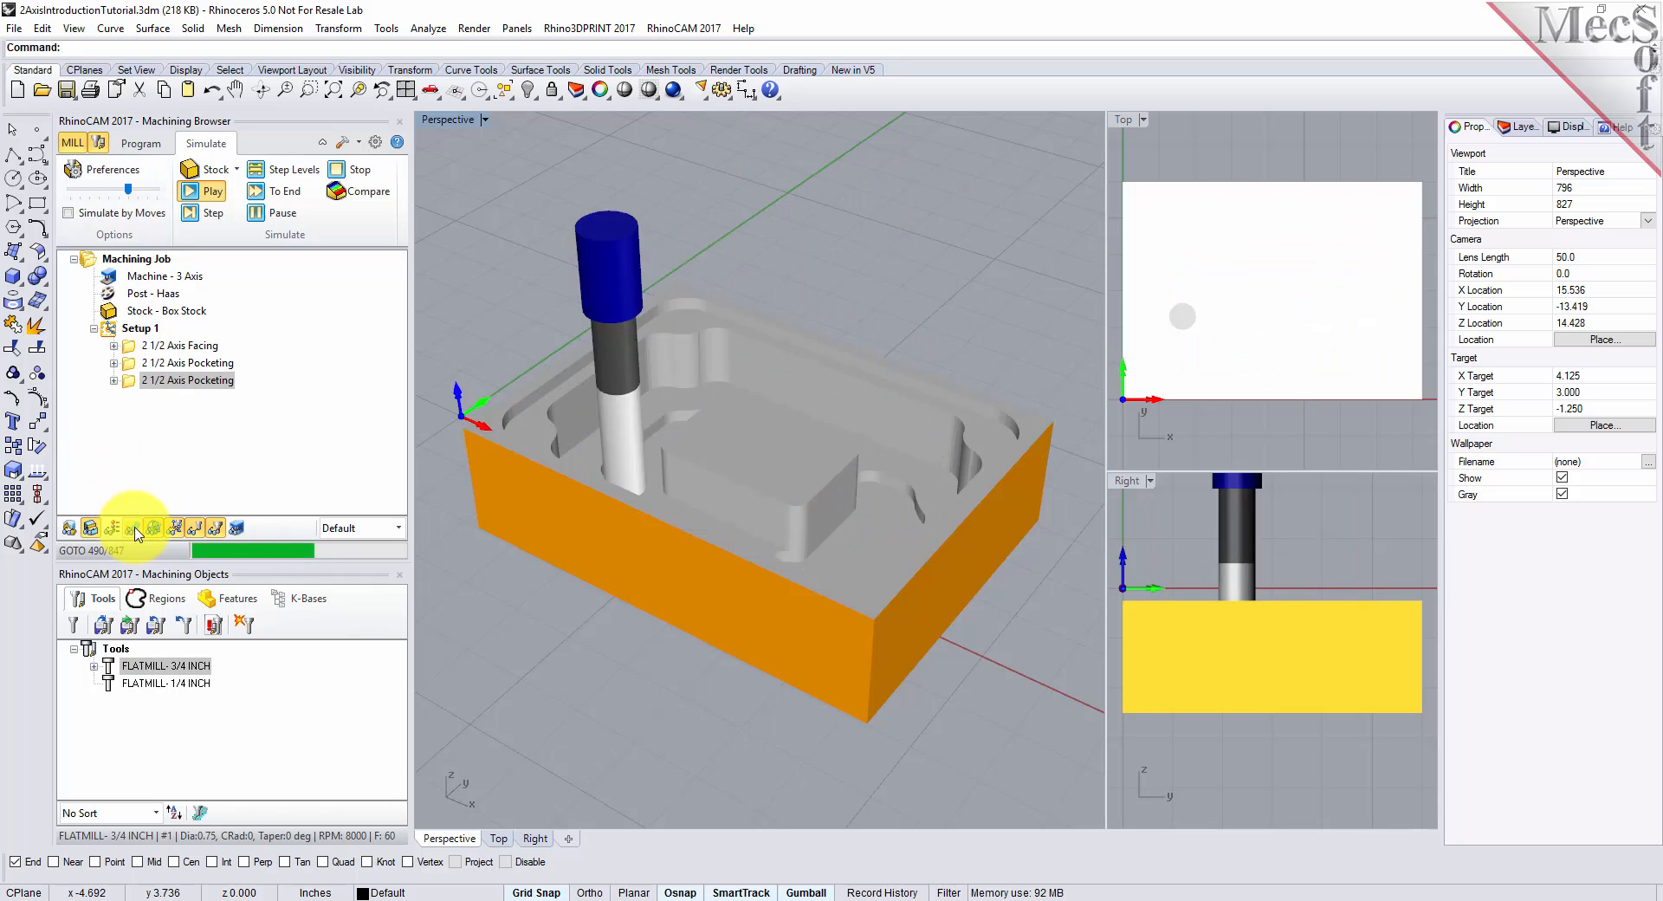
pyautogui.click(282, 191)
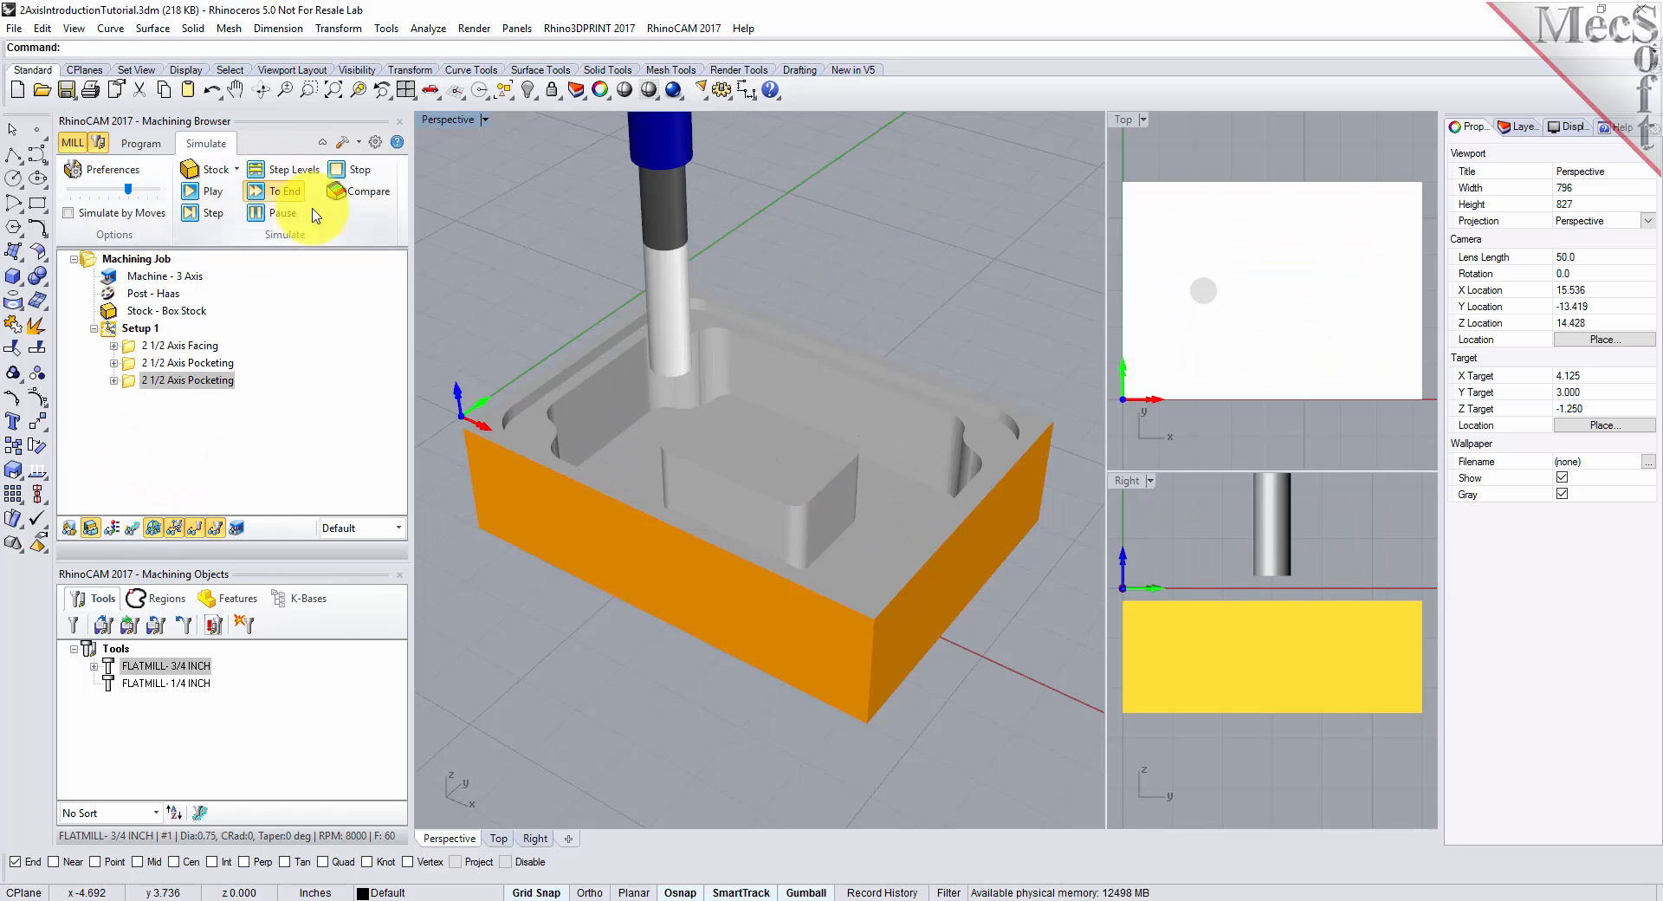
pyautogui.moveTo(924, 511); pyautogui.dragTo(962, 494, button='right')
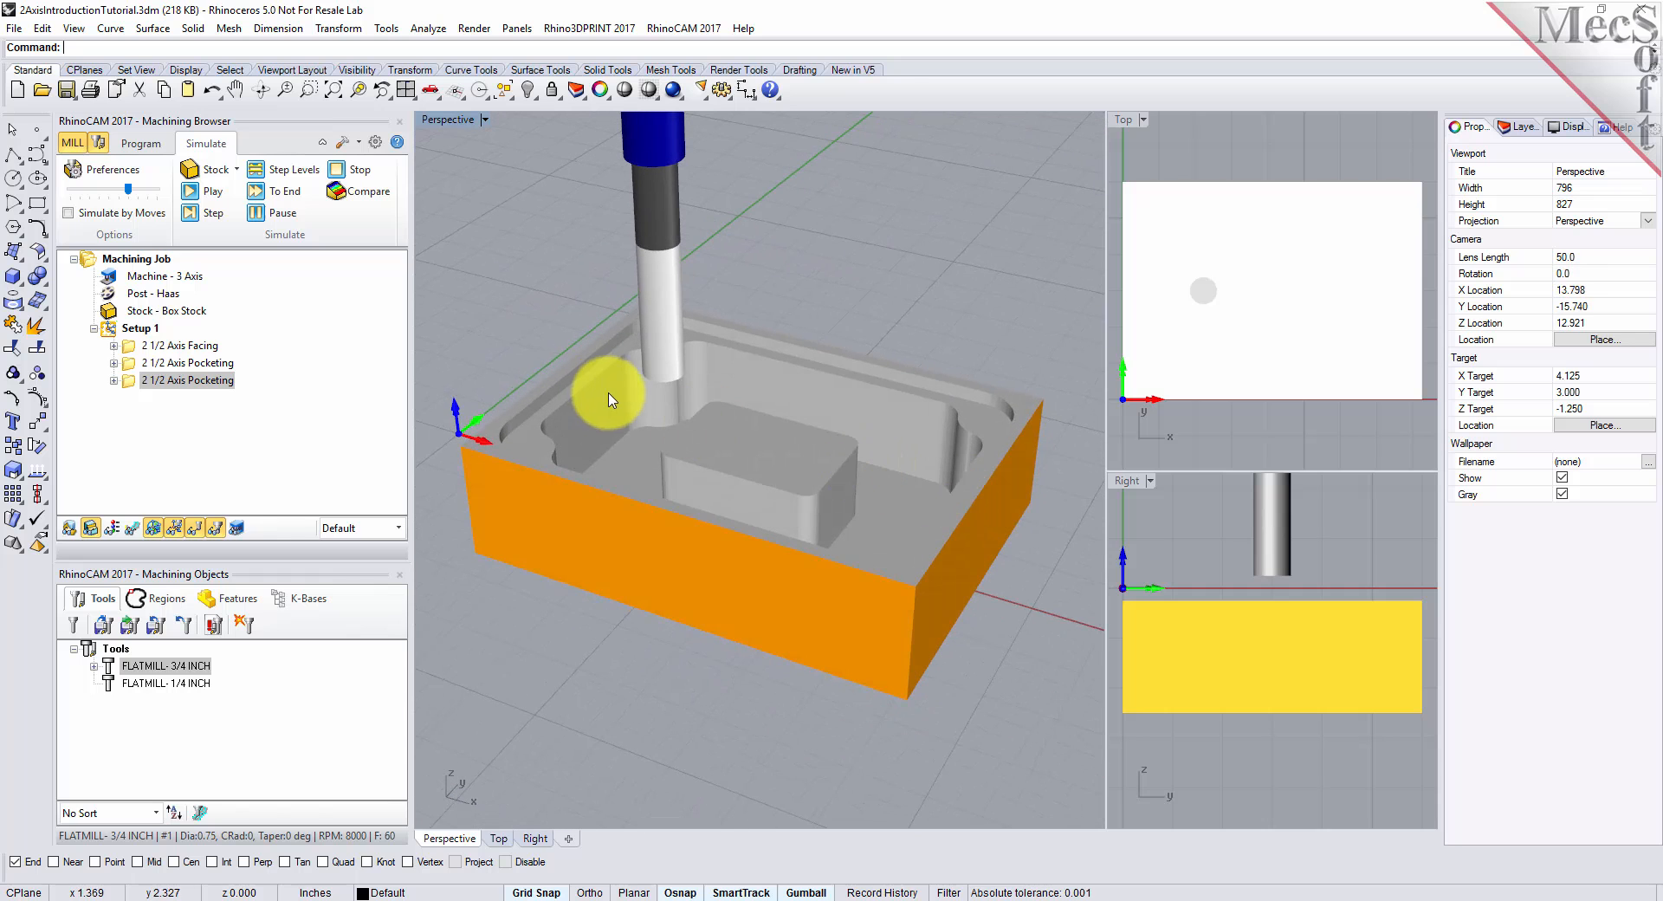
# Create a 2 1/2 Axis Profiling operation and add the flat pocket floor around the island as its part region, checking it on the model
pyautogui.click(144, 143)
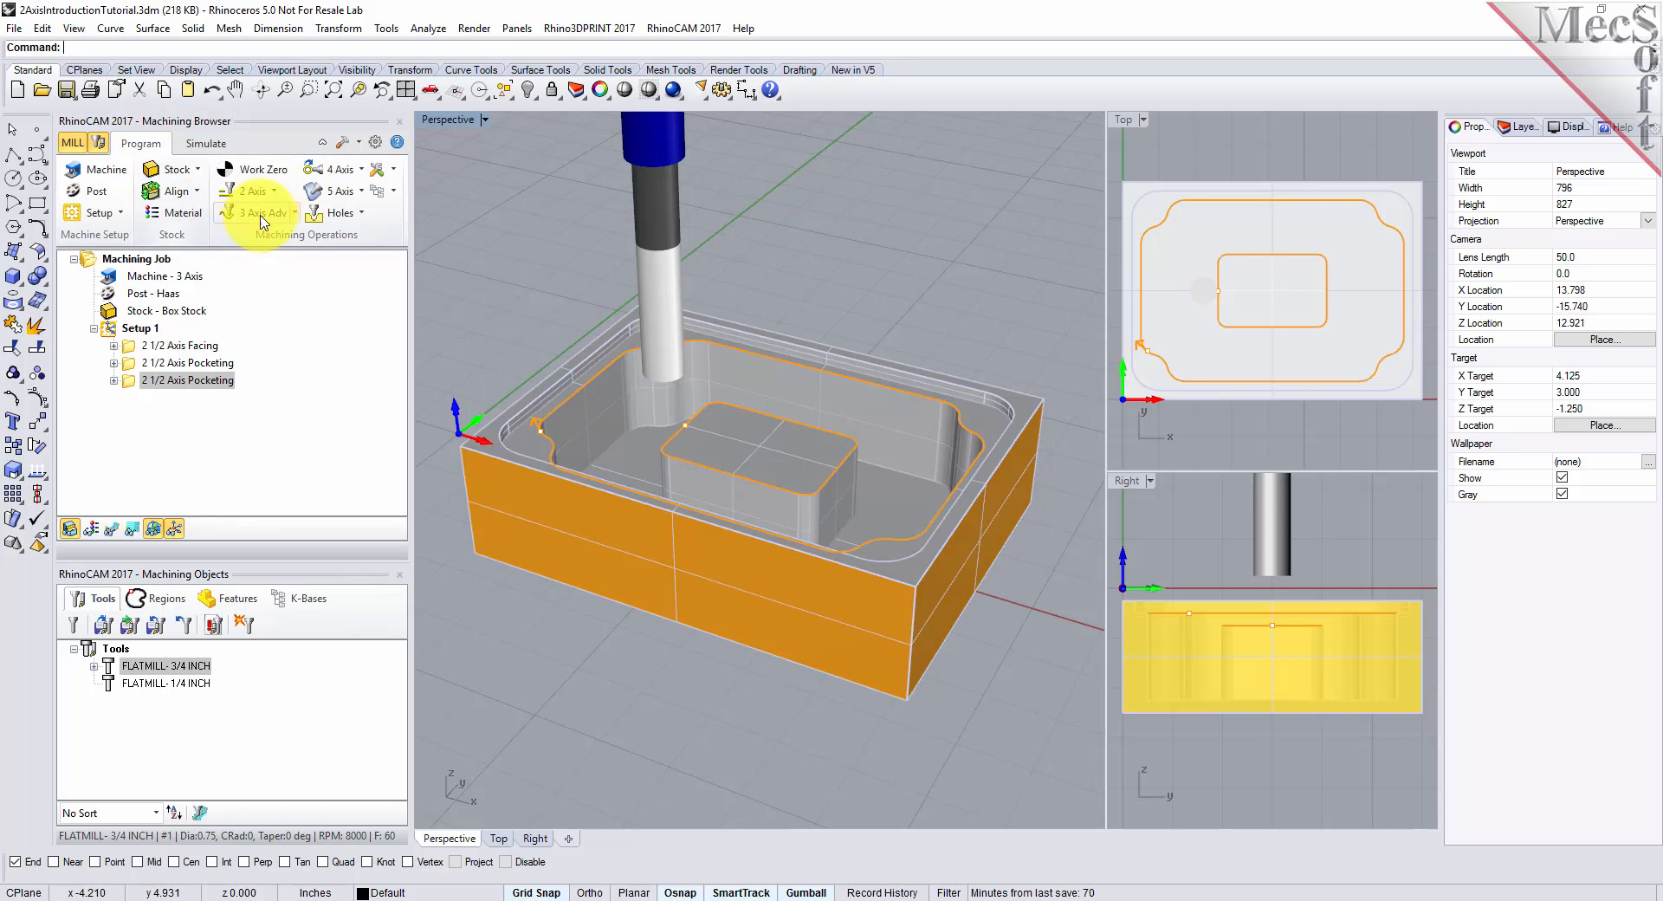
pyautogui.click(253, 190)
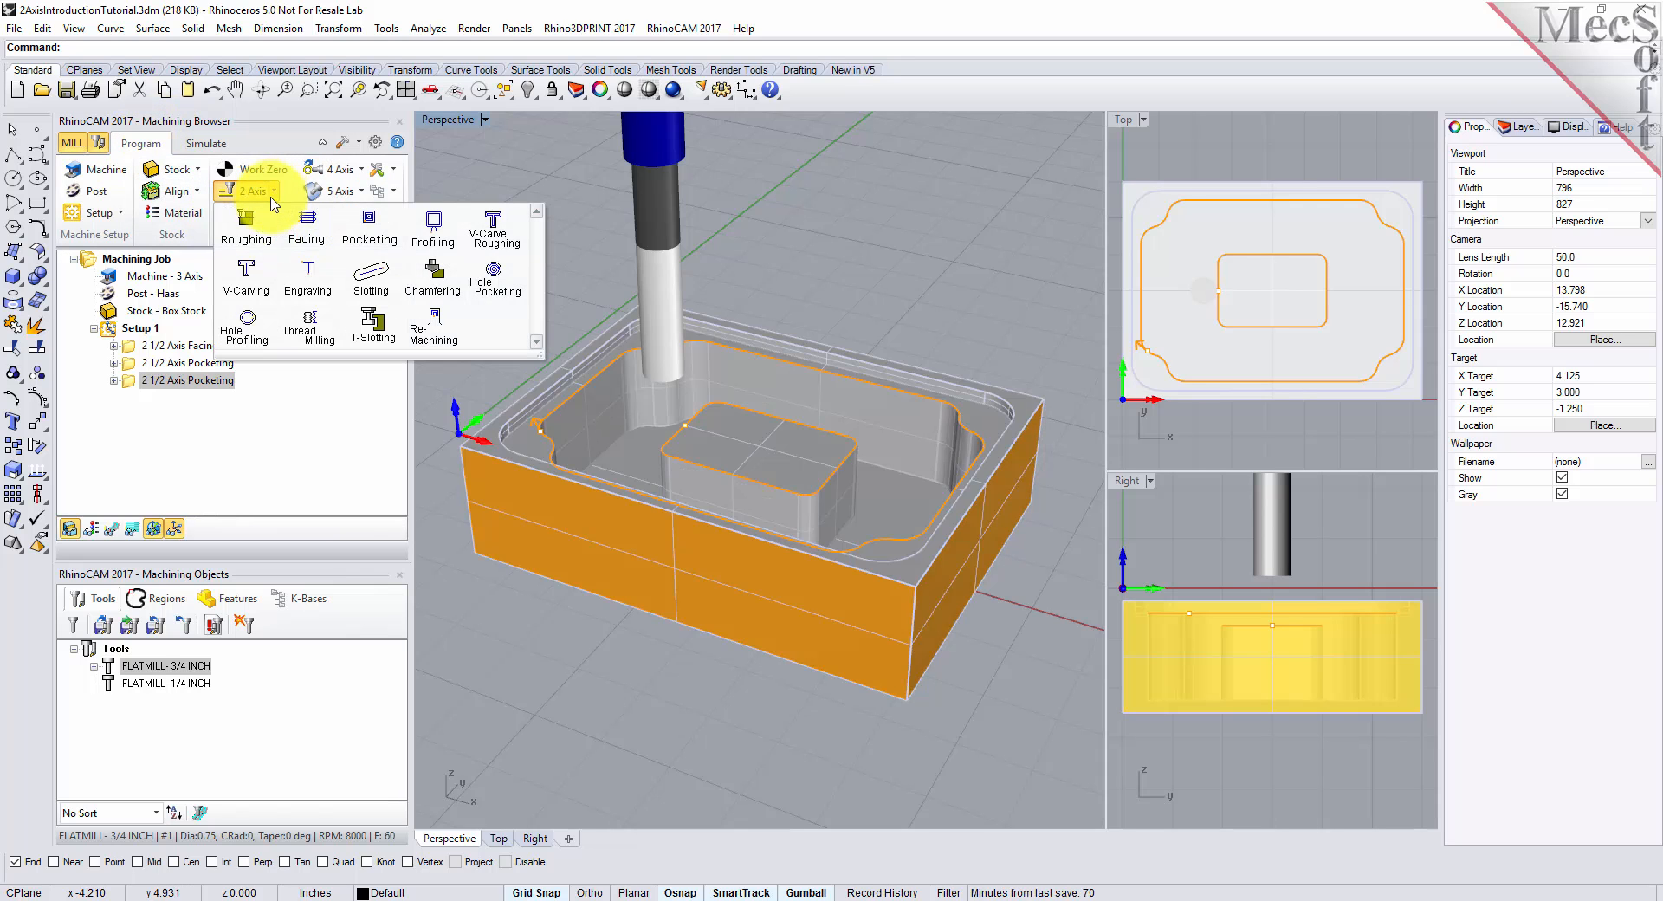
pyautogui.click(435, 234)
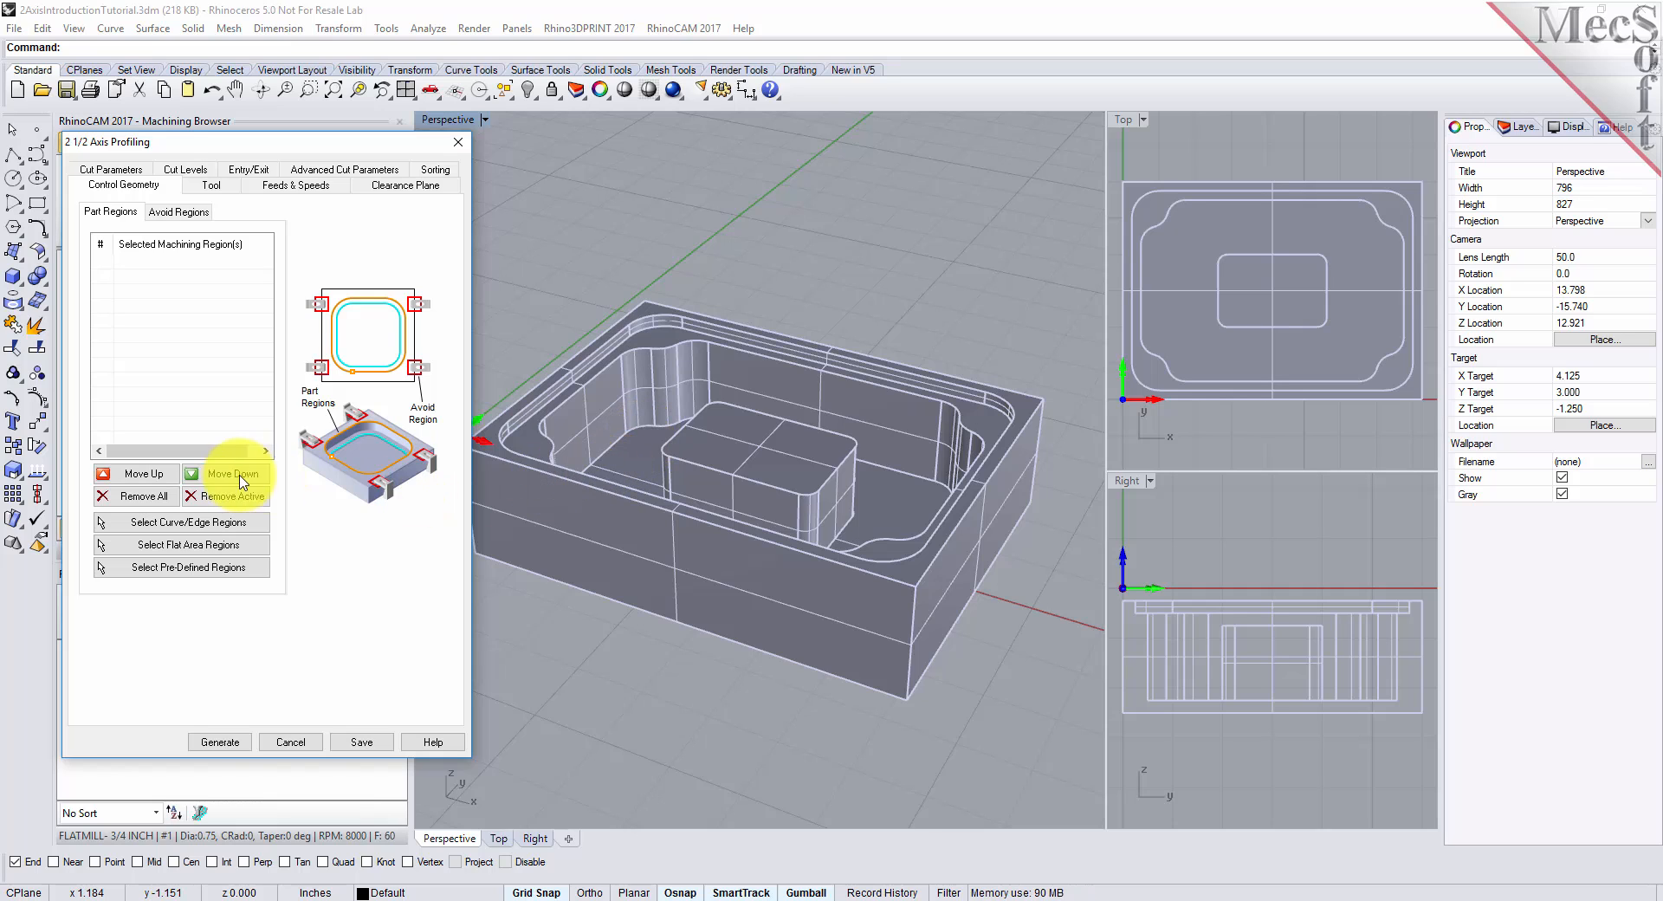
pyautogui.click(162, 552)
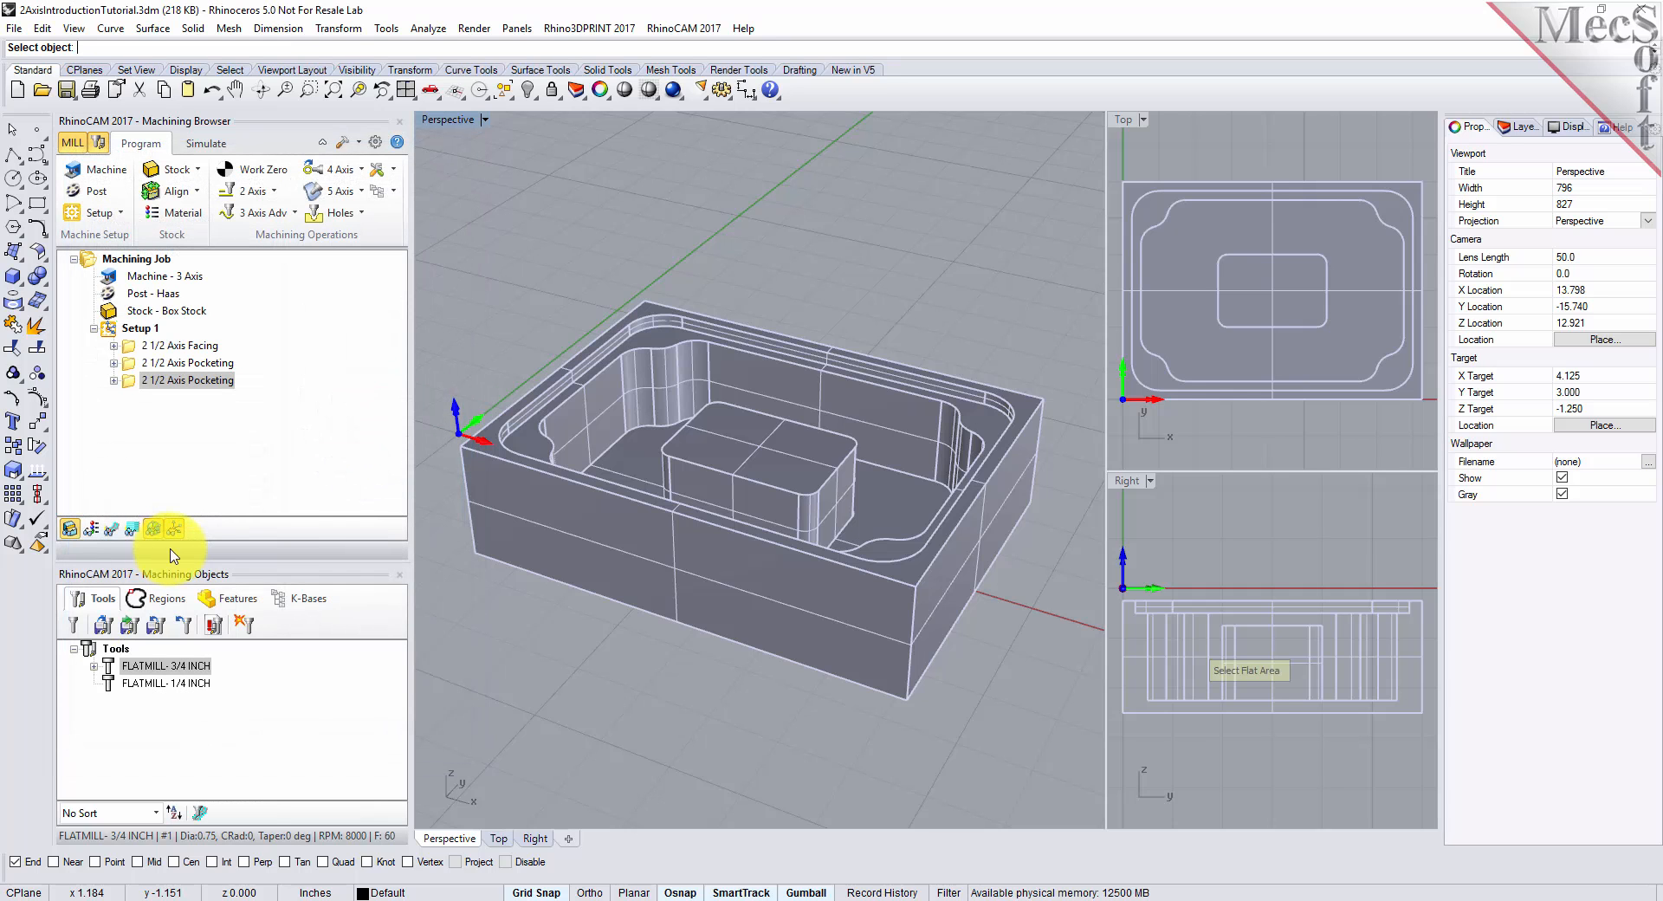
pyautogui.click(639, 452)
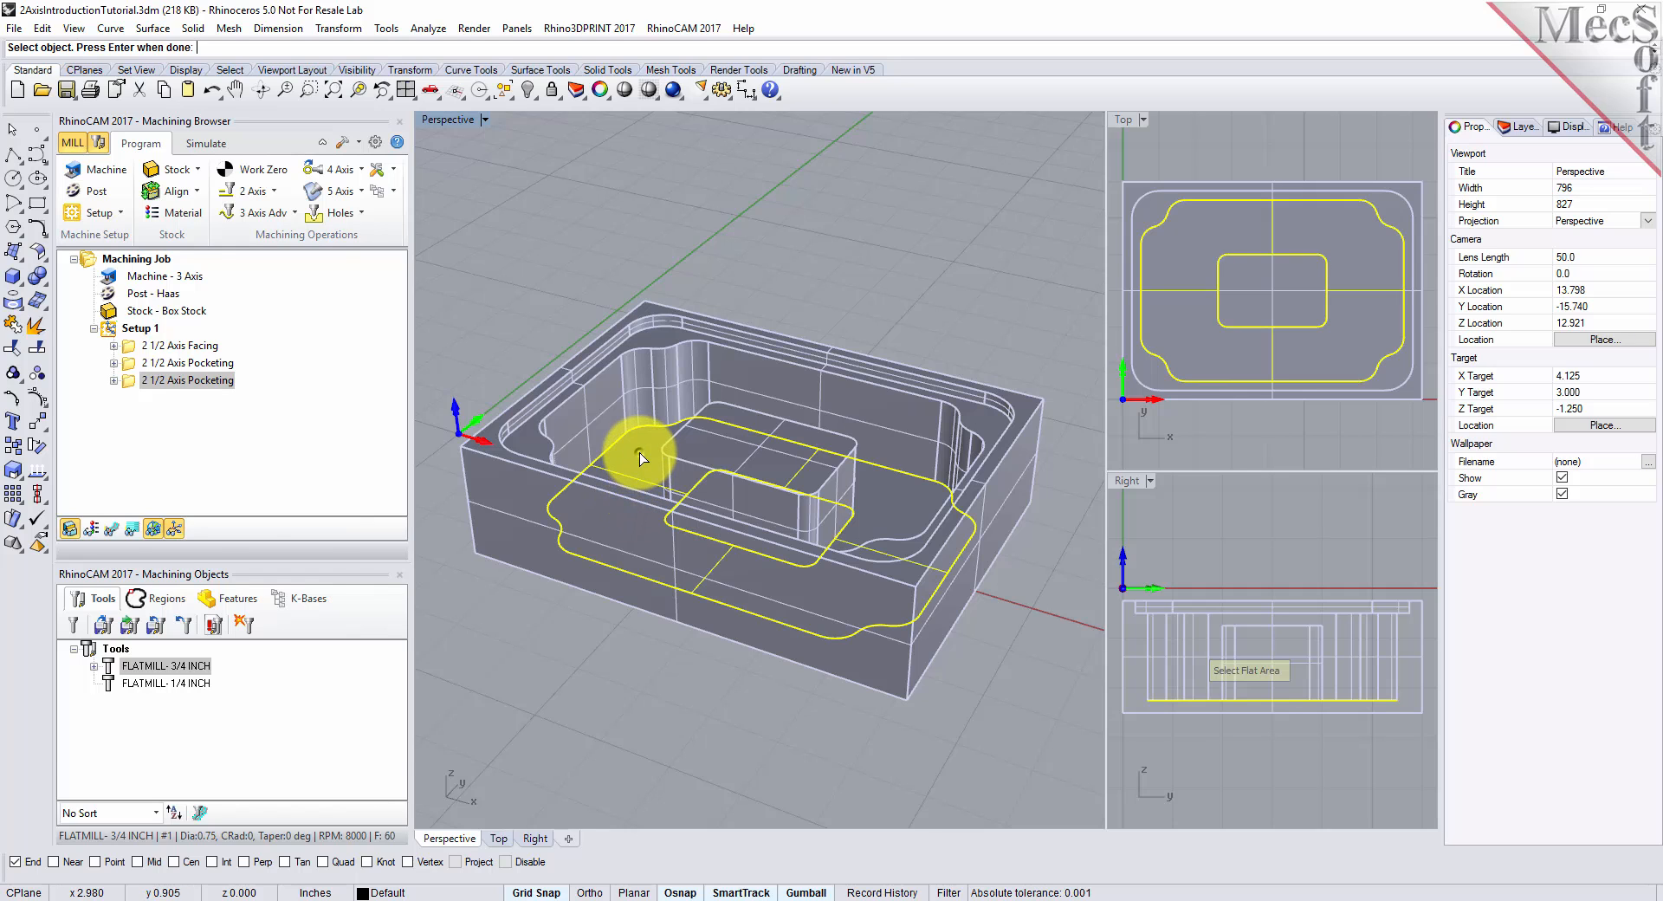
pyautogui.press('Return')
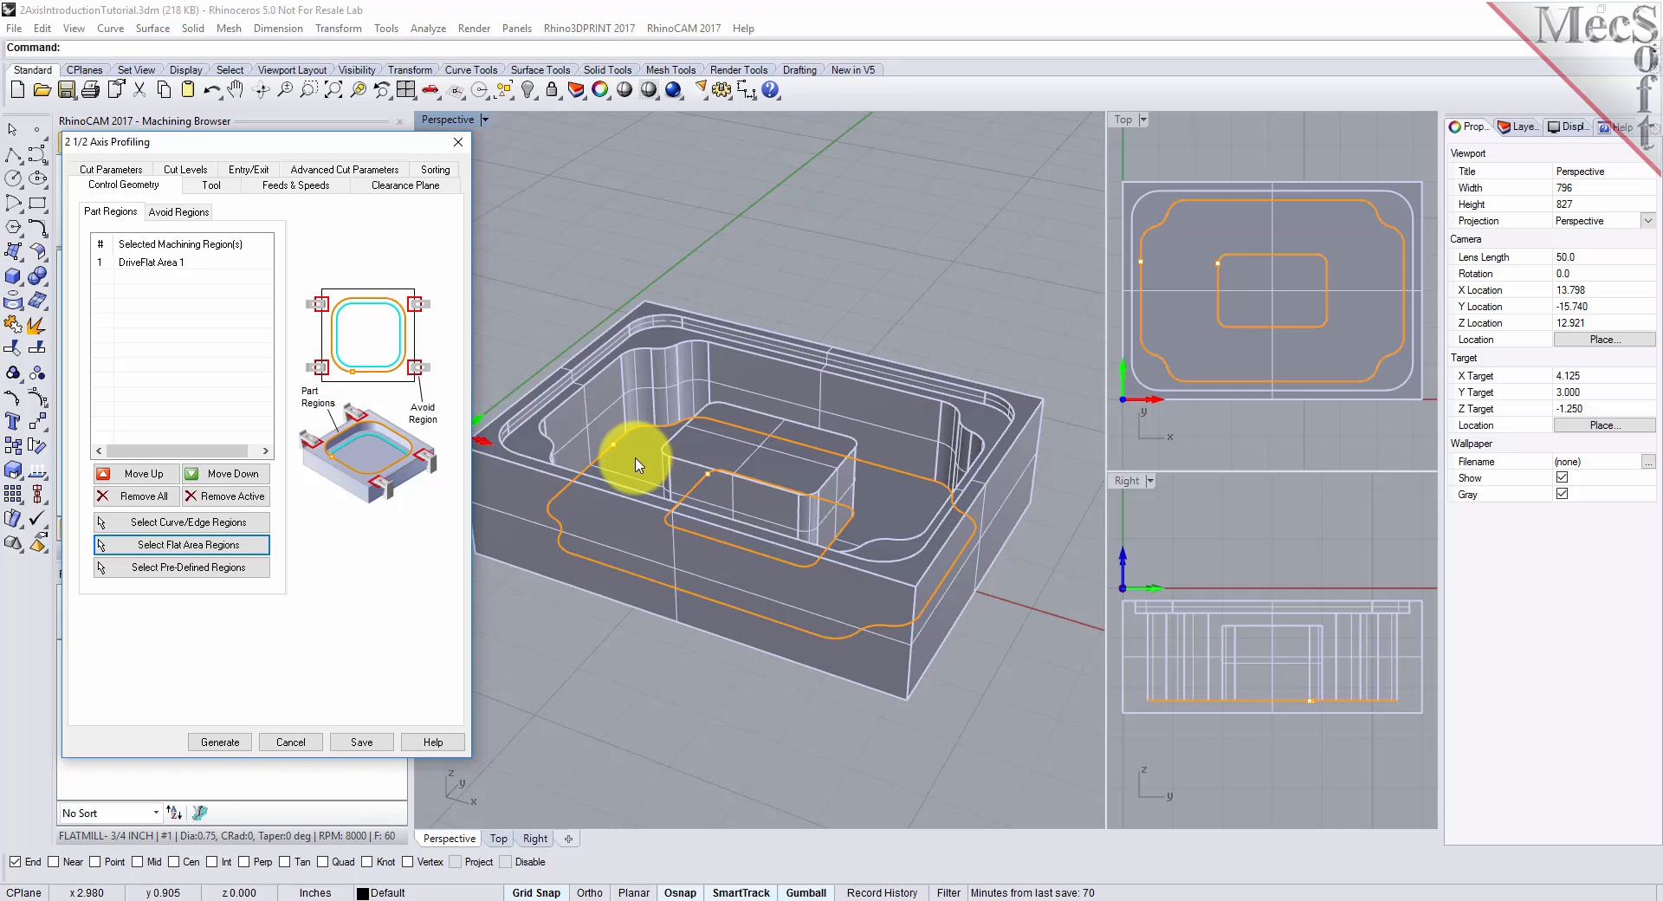
pyautogui.click(148, 264)
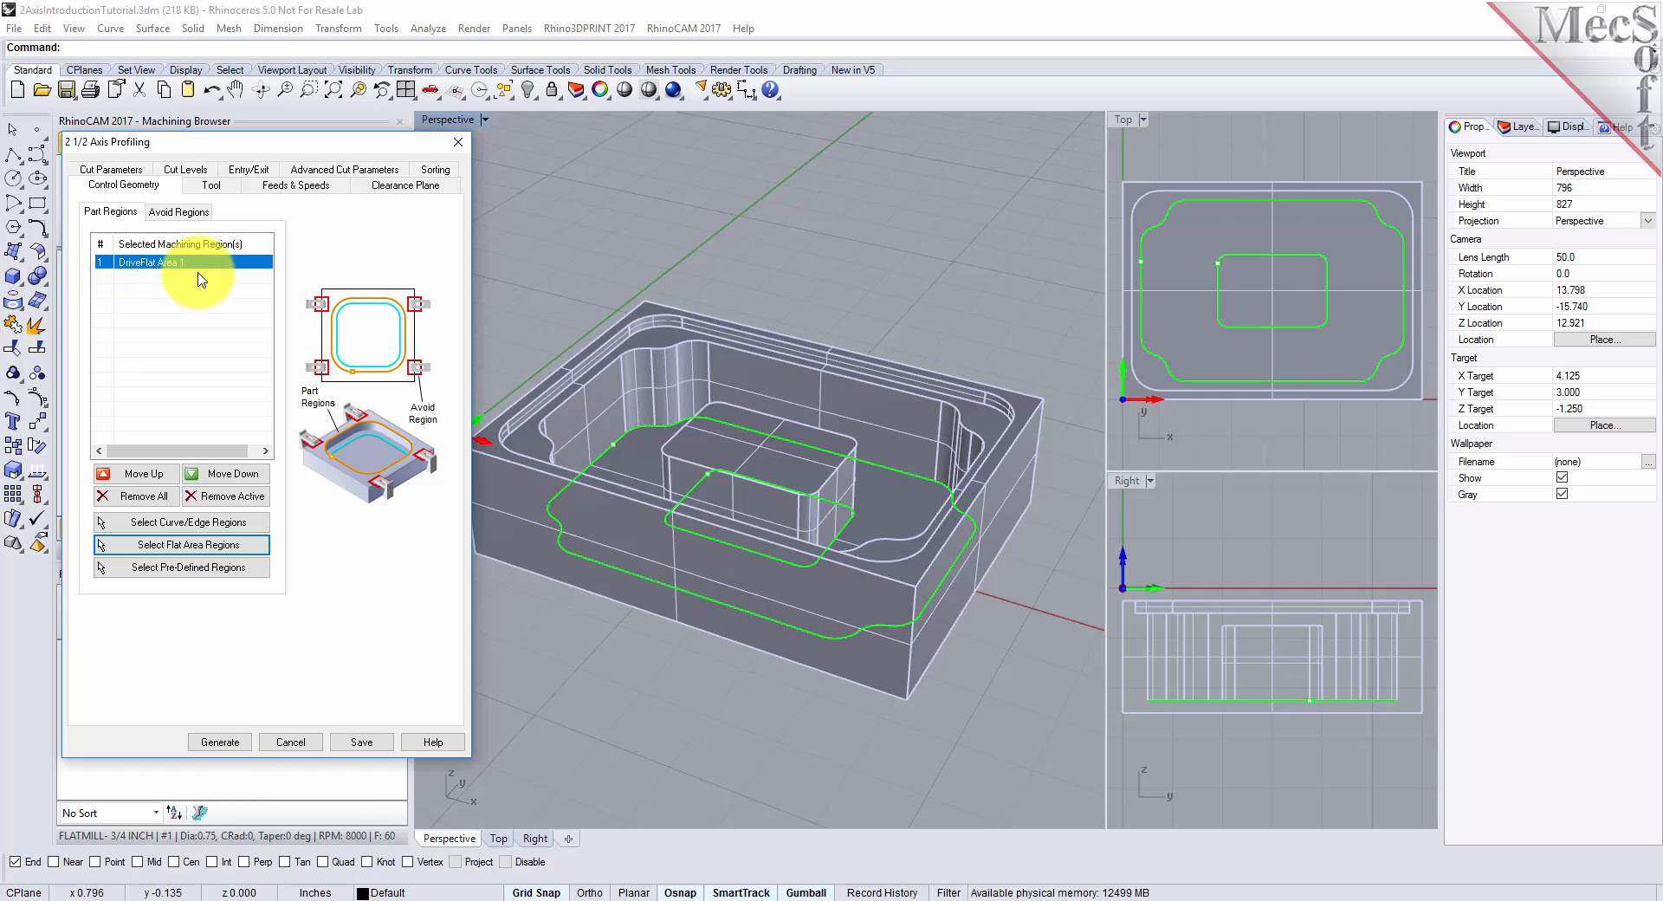
# Assign the FLATMILL-1/4 INCH tool to the profiling operation and set climb cutting with the cut side determined using the 3D model
pyautogui.click(212, 185)
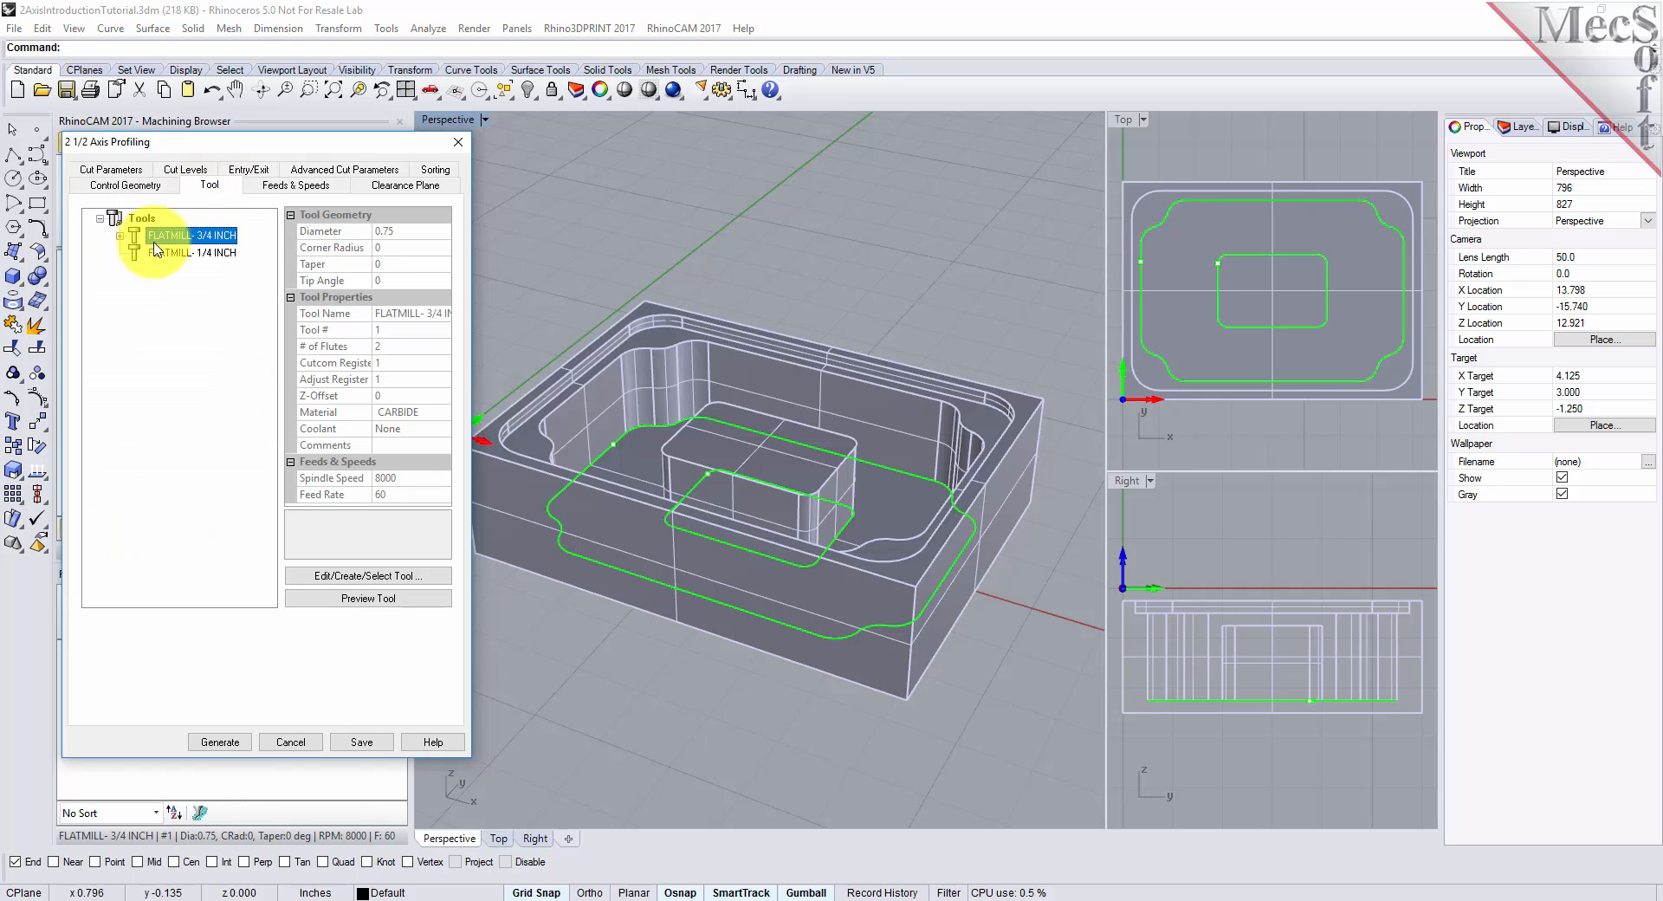
pyautogui.click(177, 258)
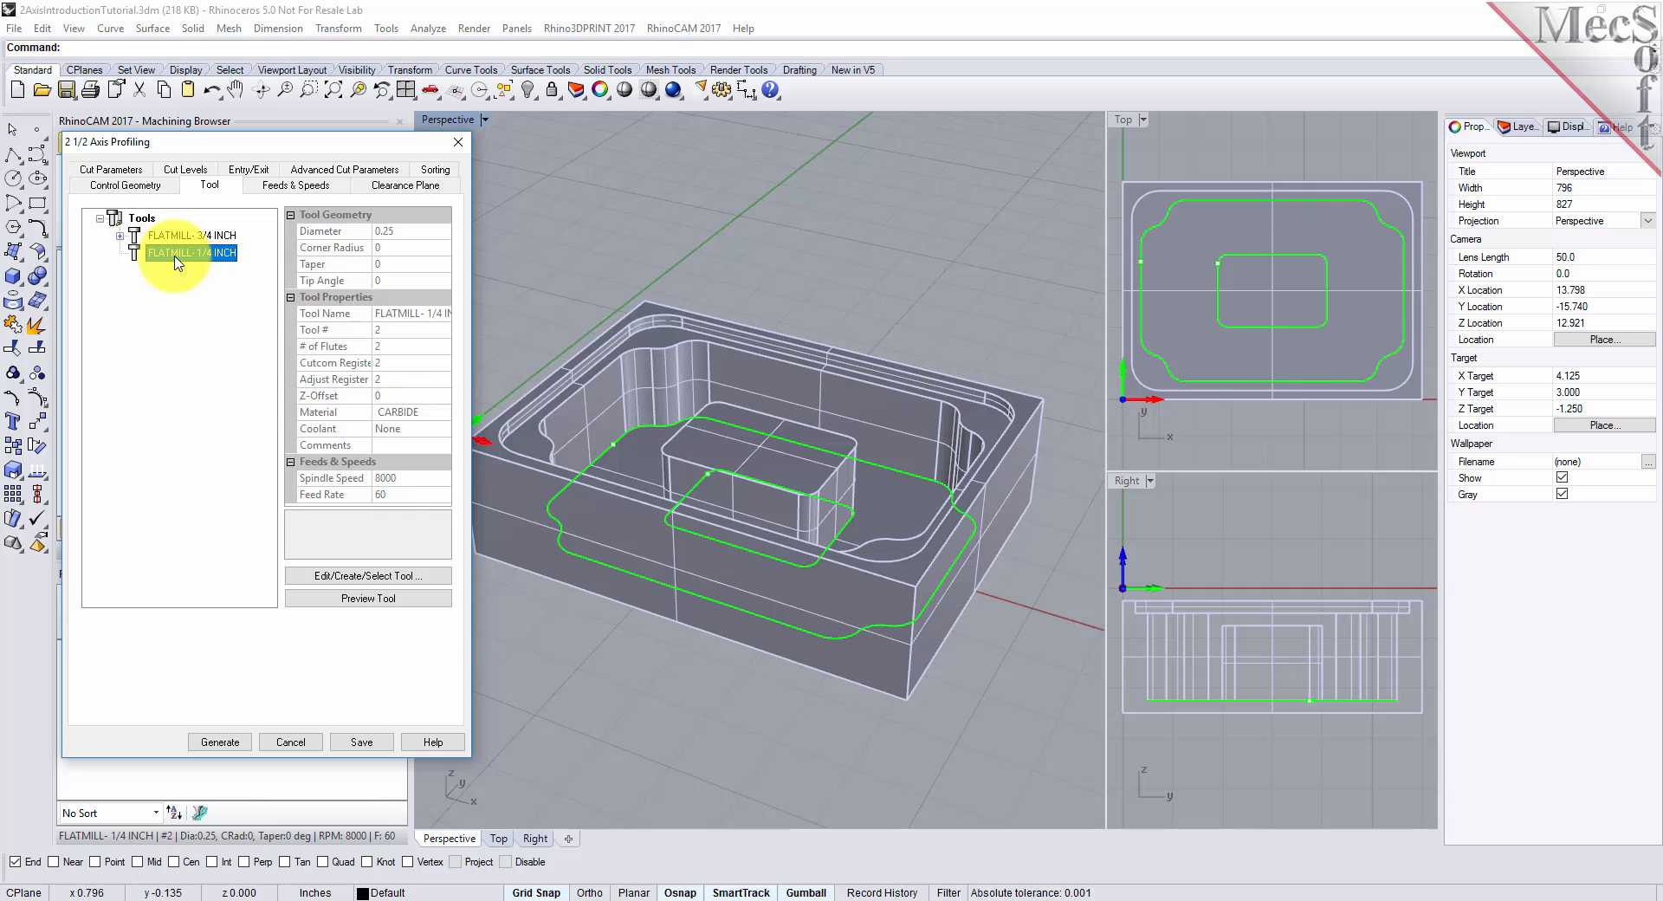
pyautogui.click(104, 171)
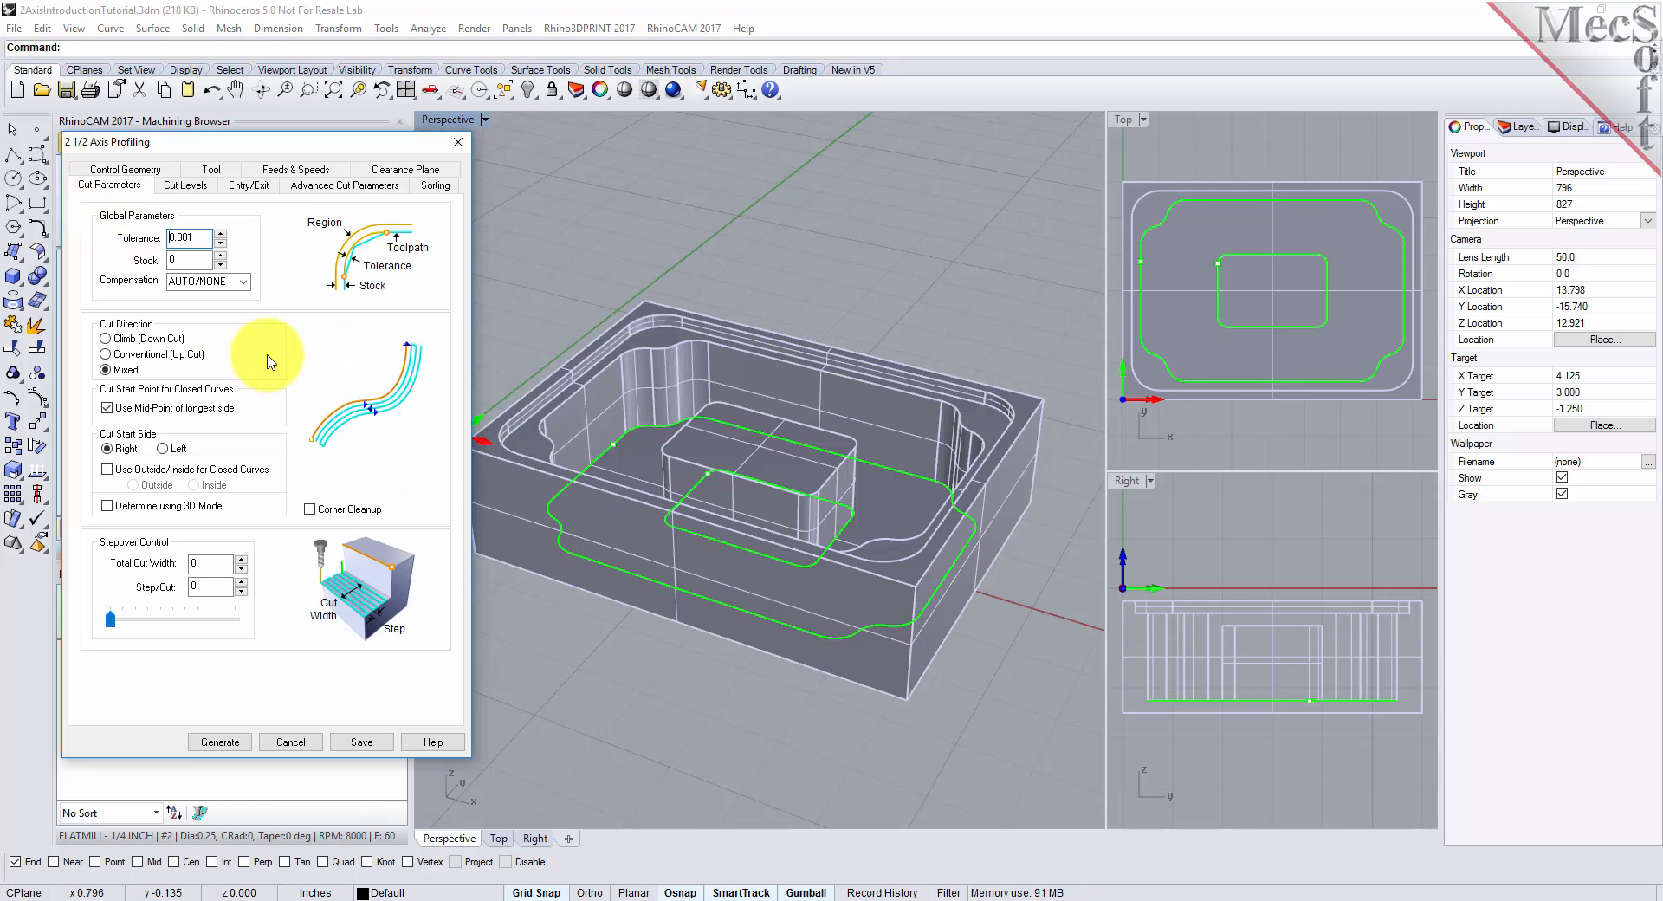
pyautogui.doubleClick(198, 238)
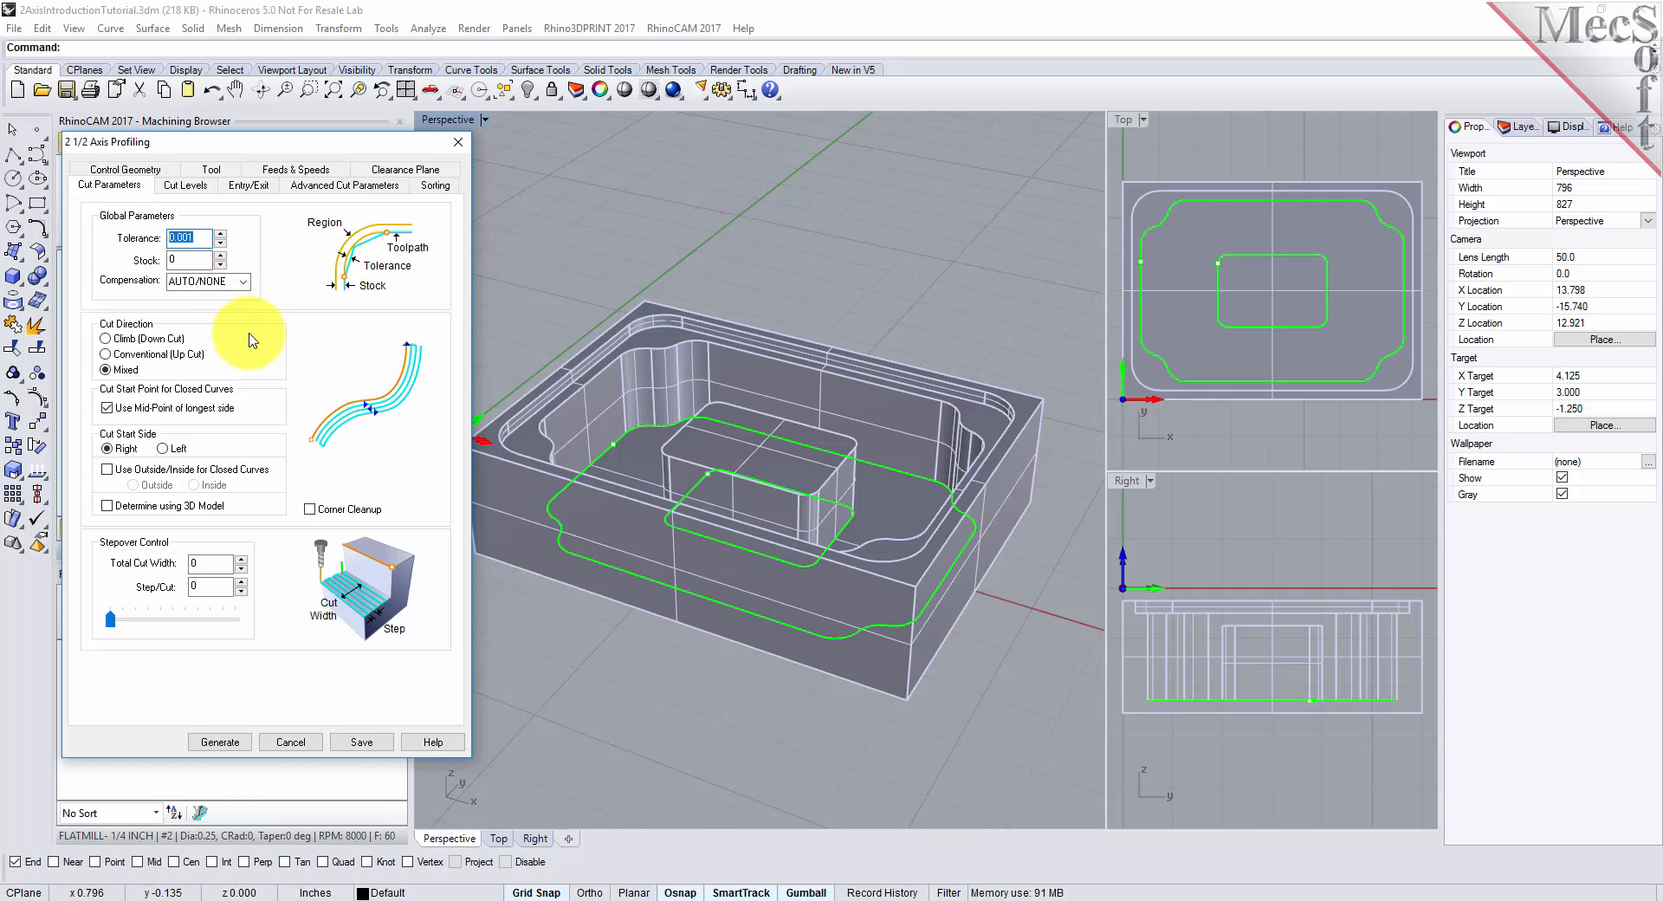
pyautogui.doubleClick(186, 259)
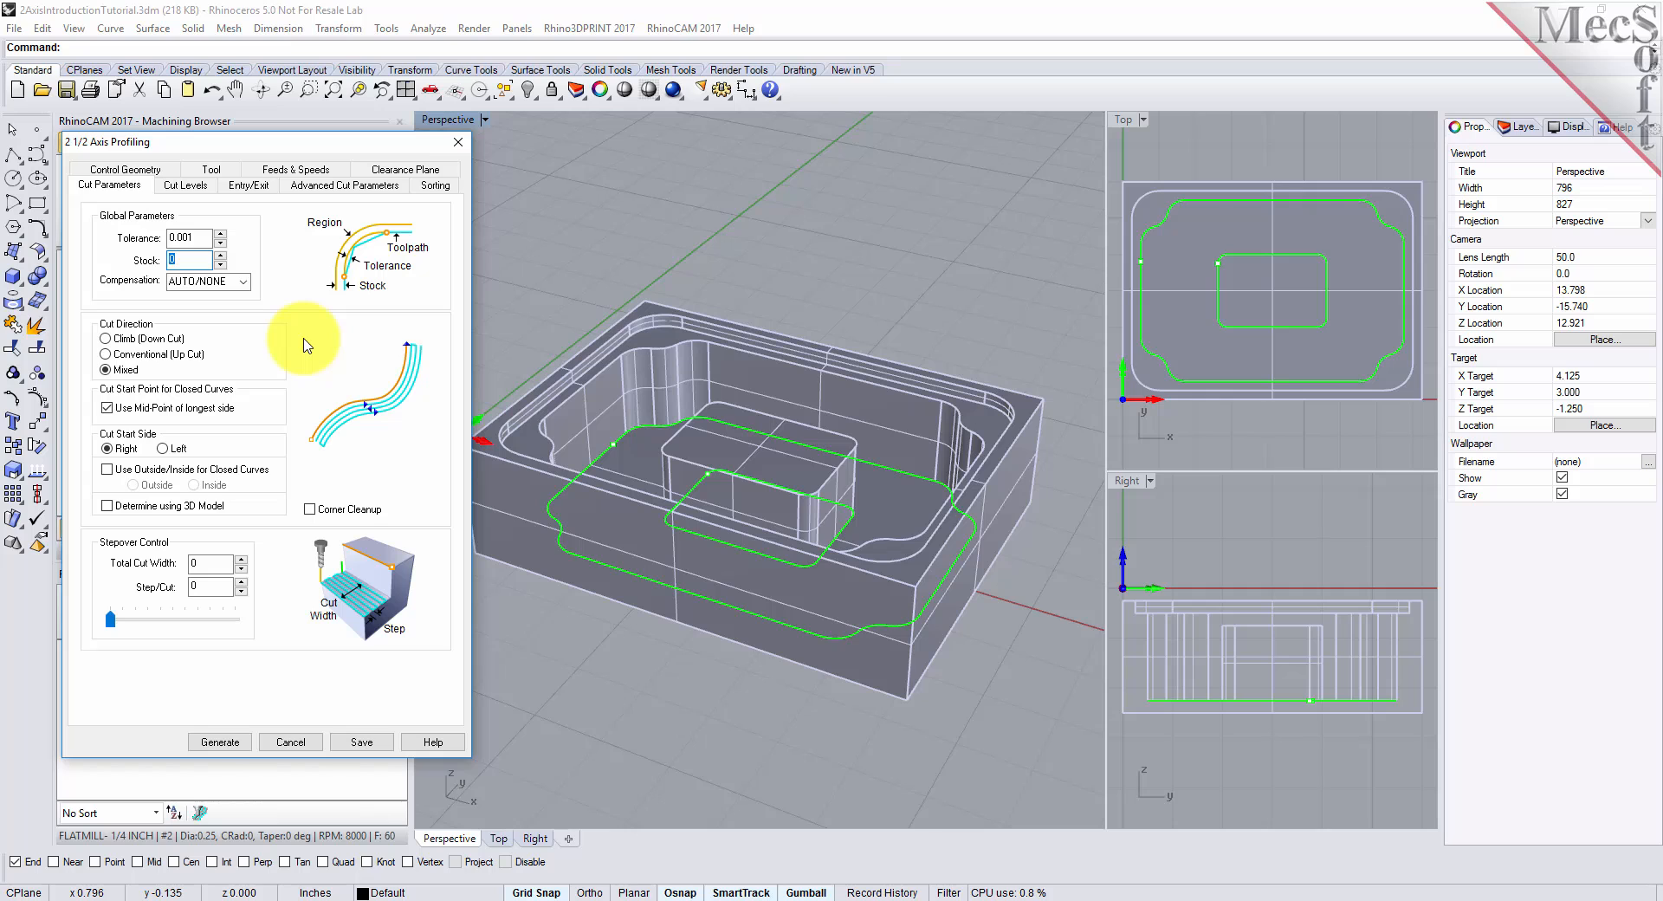
pyautogui.click(106, 338)
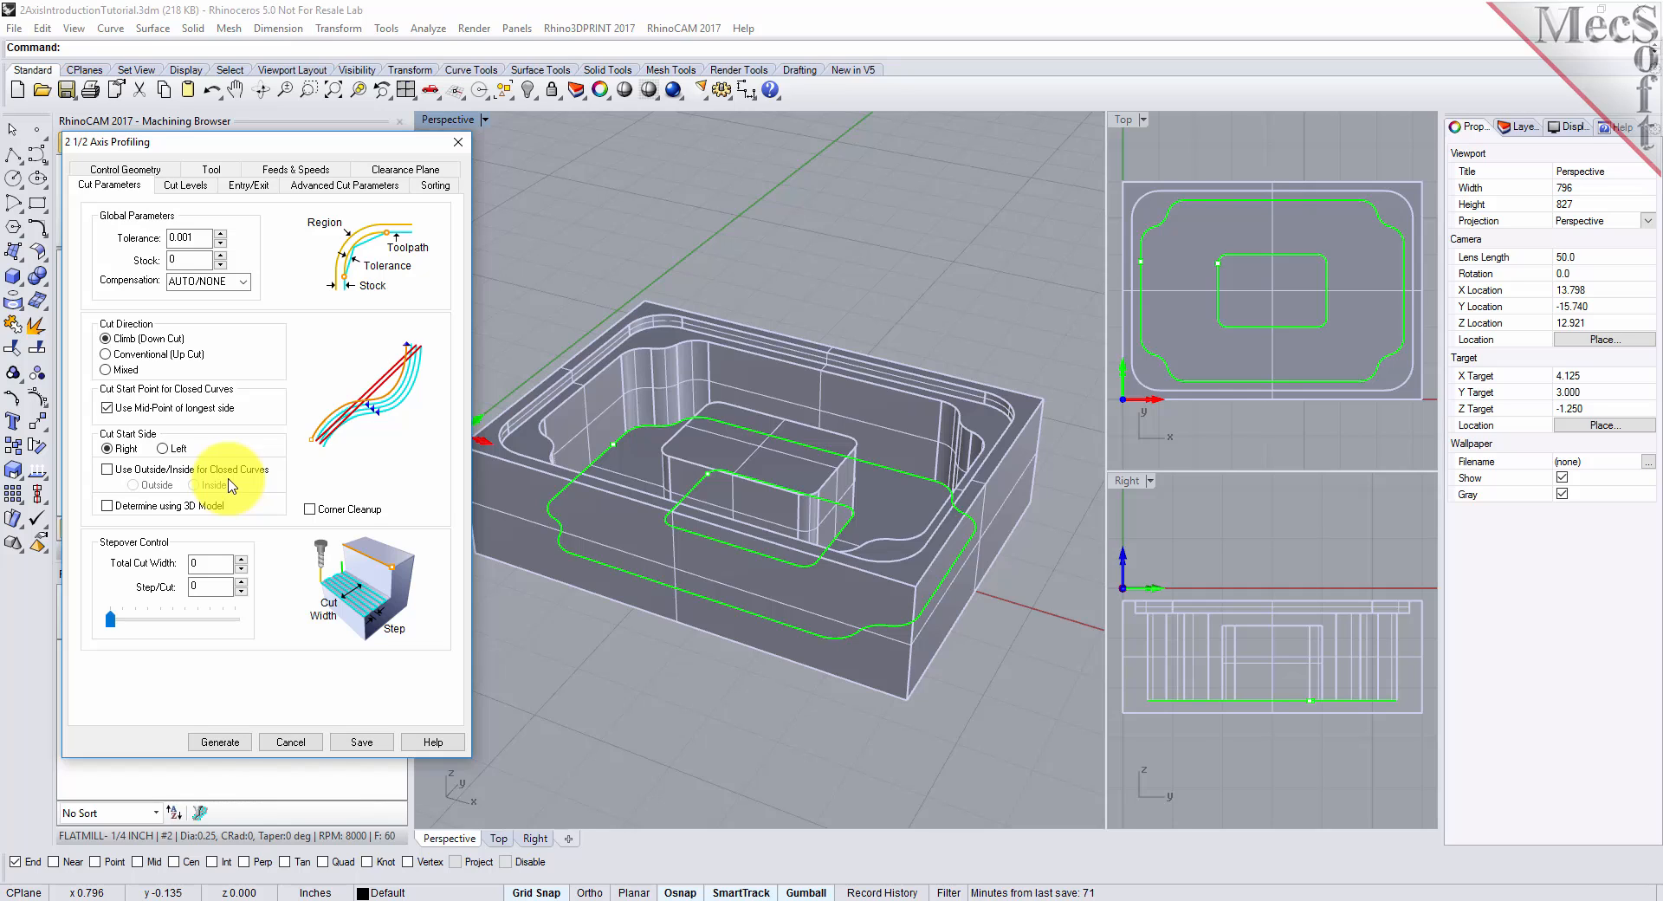
pyautogui.click(107, 506)
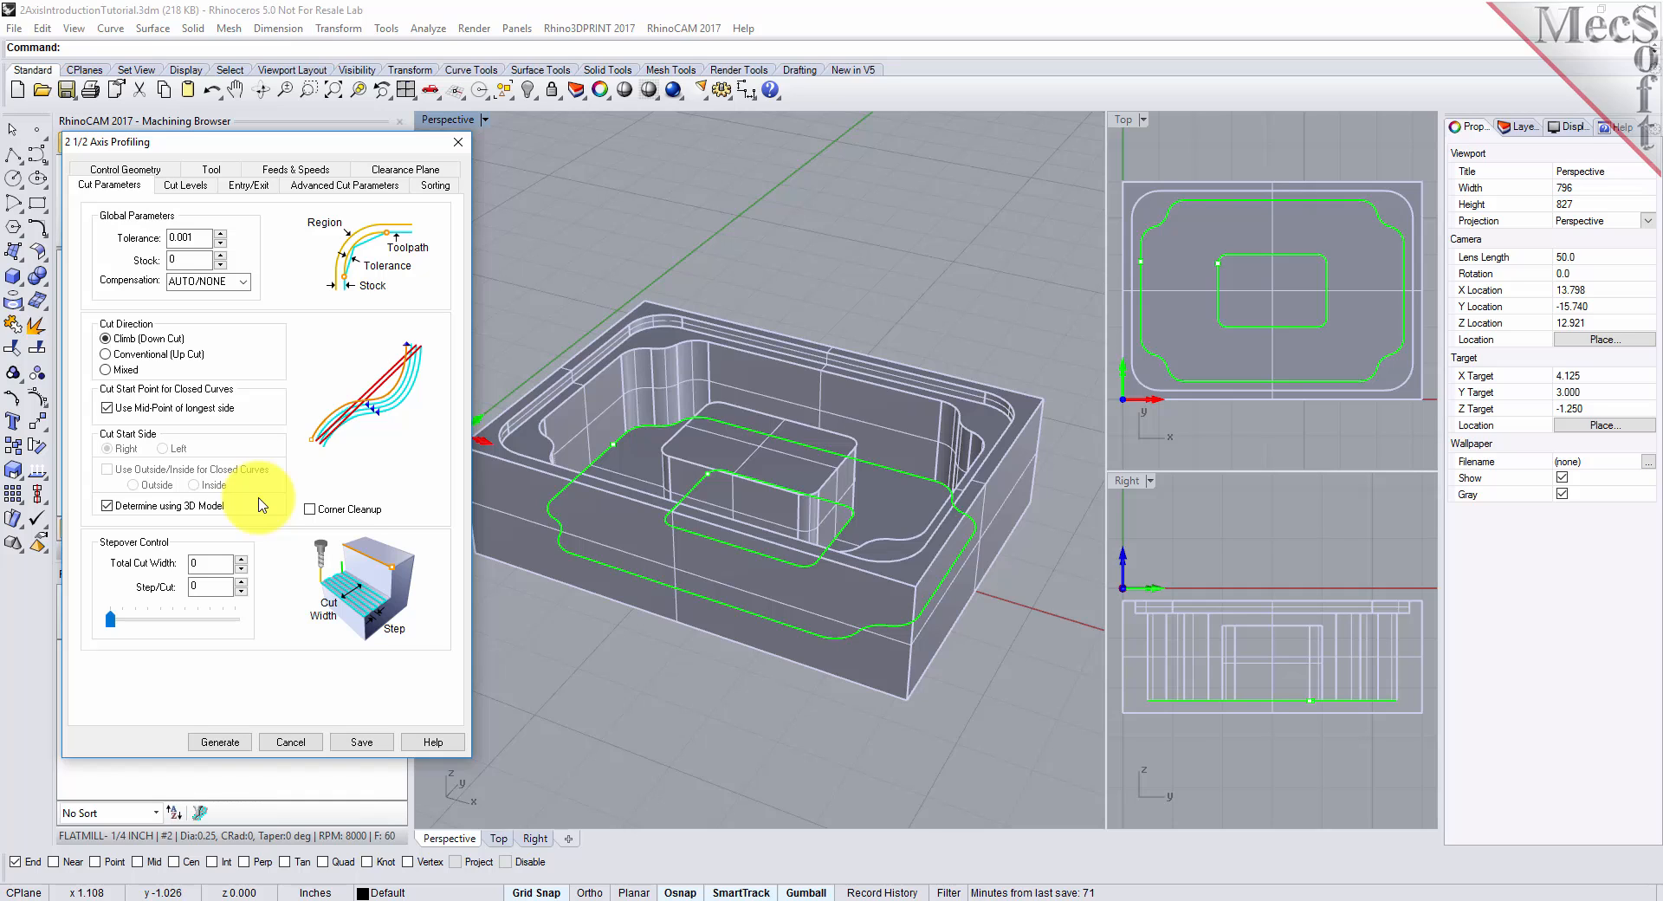
# Set the location of the cut geometry to At Bottom and generate the profiling toolpath
pyautogui.click(185, 185)
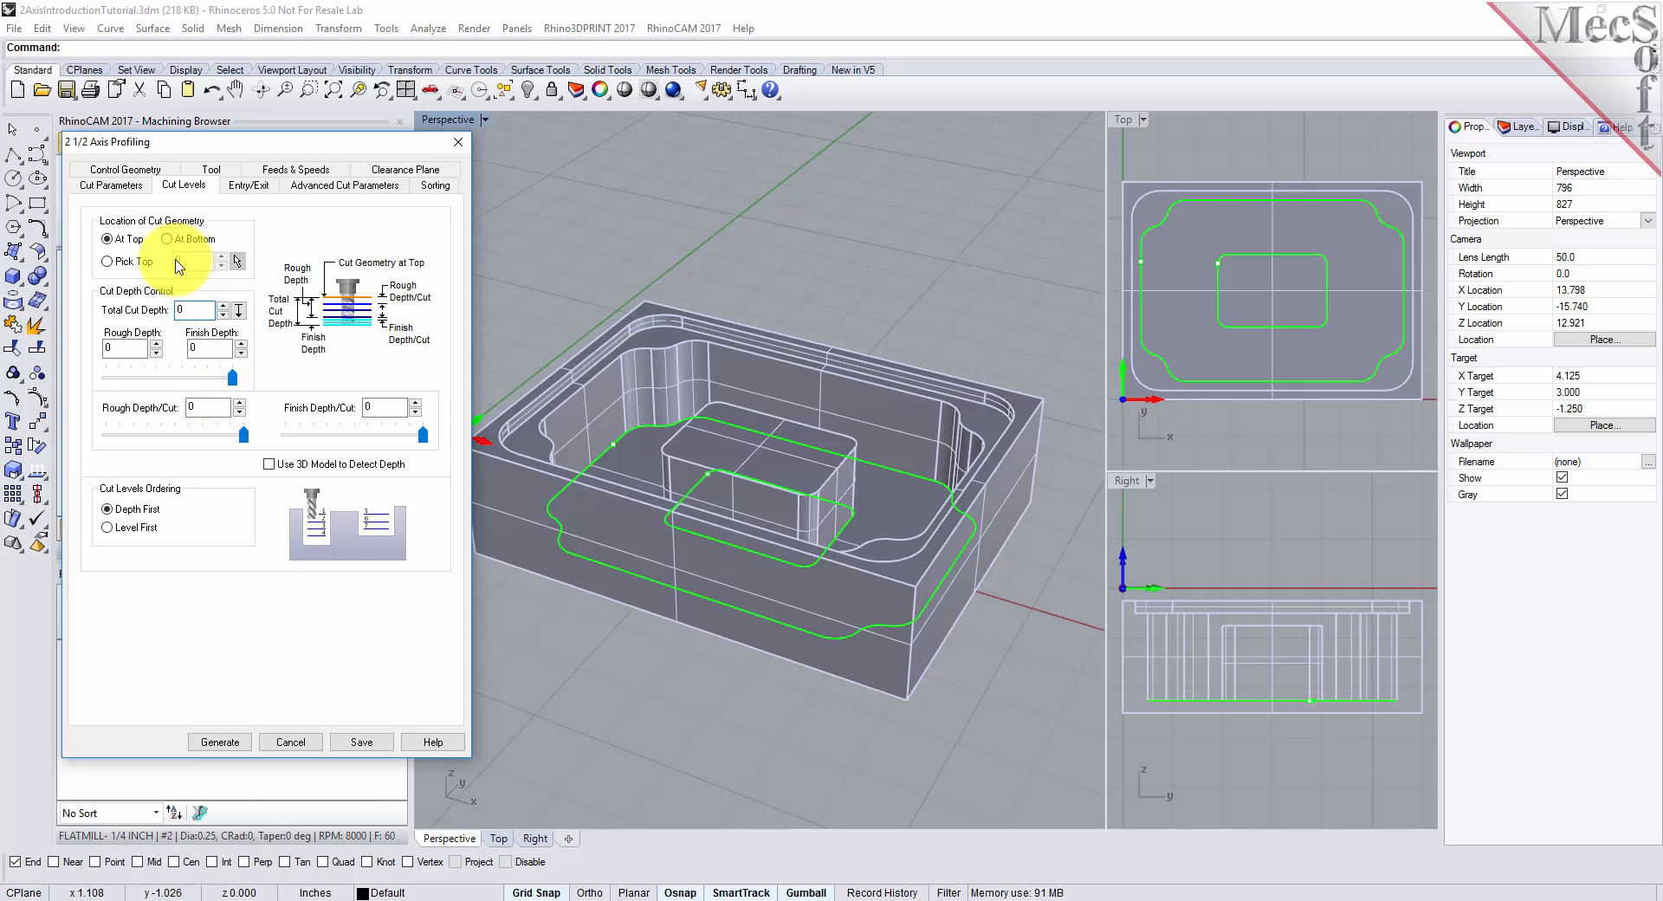
pyautogui.click(167, 239)
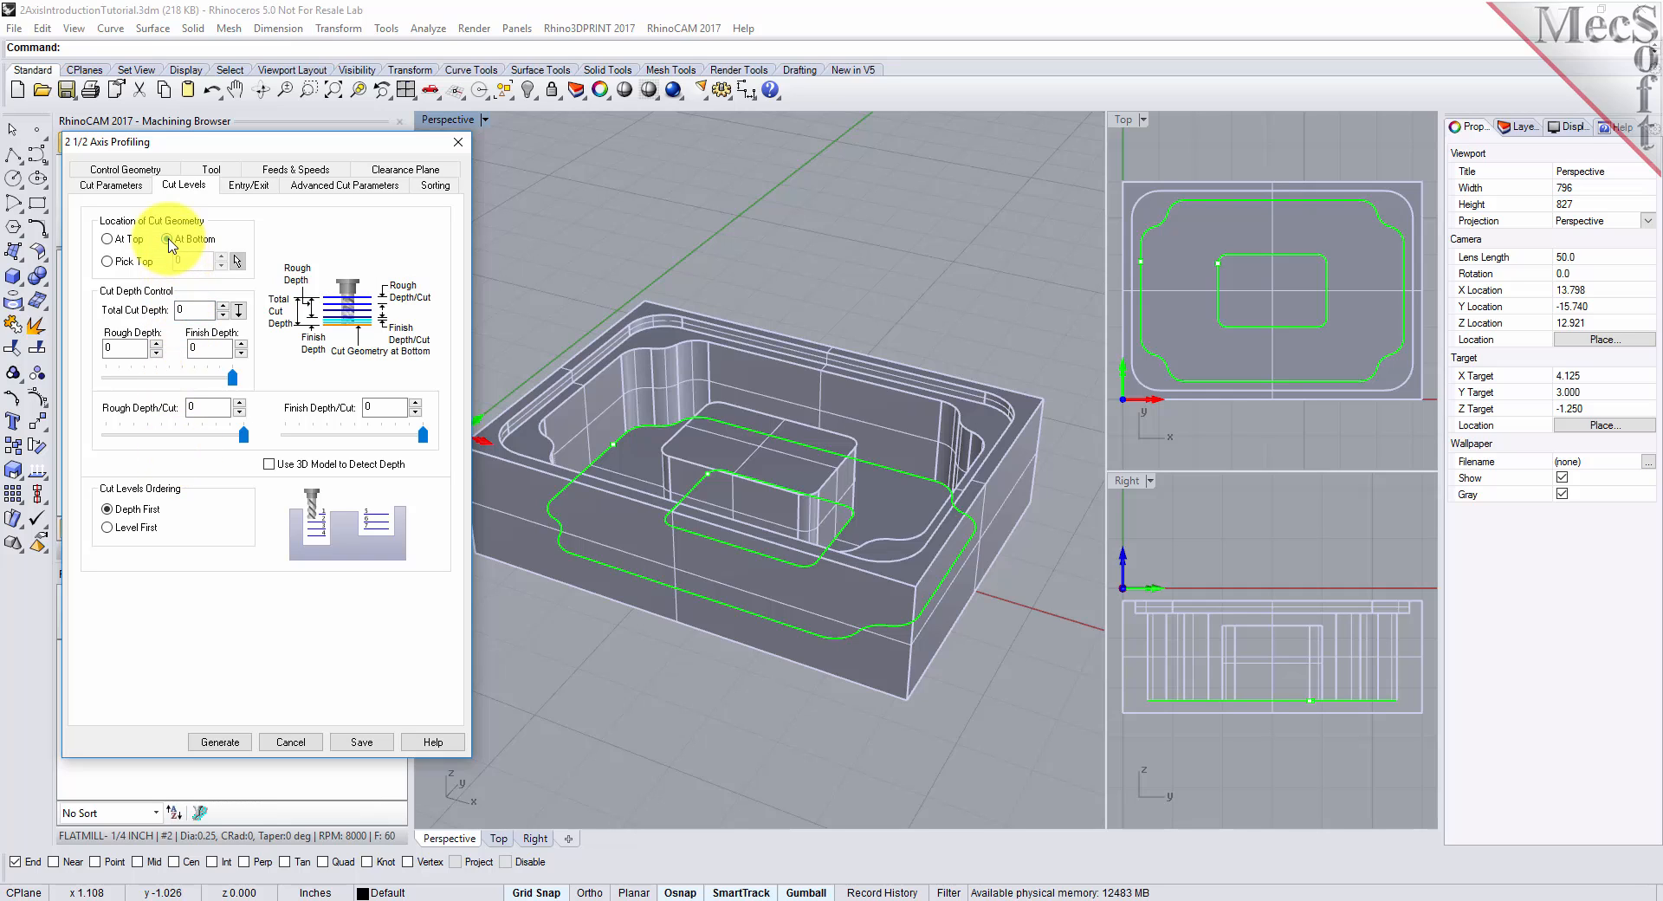
pyautogui.click(220, 742)
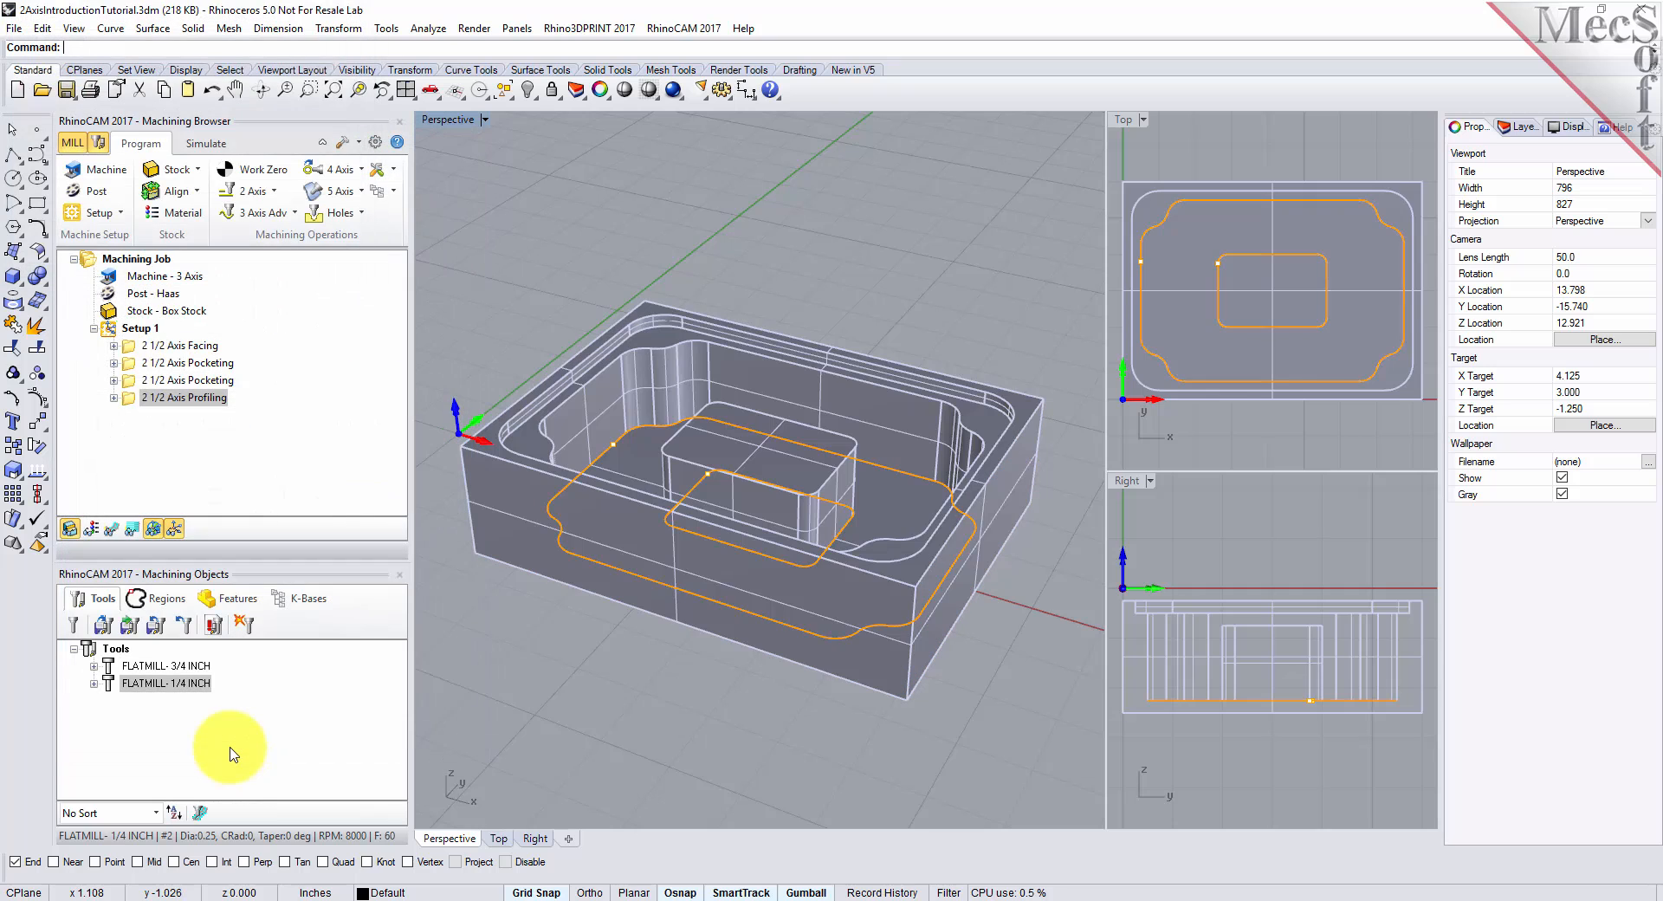
# Show the profiling toolpath on the model and inspect its passes along the pocket wall and around the island
pyautogui.click(114, 530)
pyautogui.click(116, 532)
pyautogui.click(116, 532)
pyautogui.moveTo(910, 452); pyautogui.dragTo(954, 446, button='right')
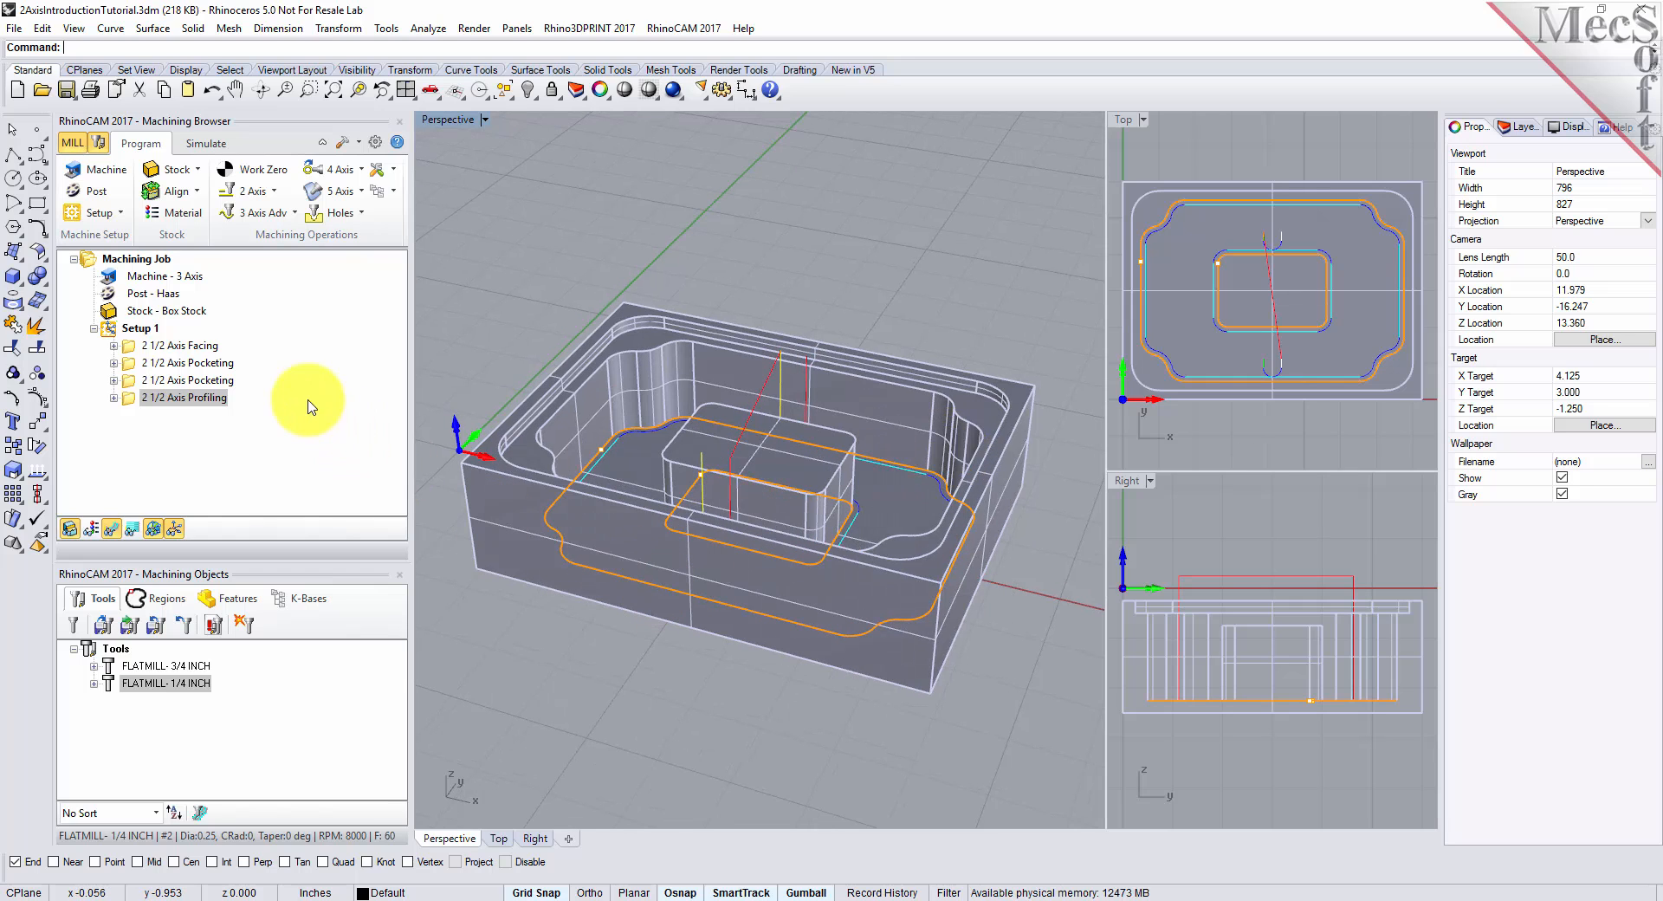
# Simulate the 2 1/2 Axis Profiling operation at the slowest speed on the previously cut stock
pyautogui.click(206, 143)
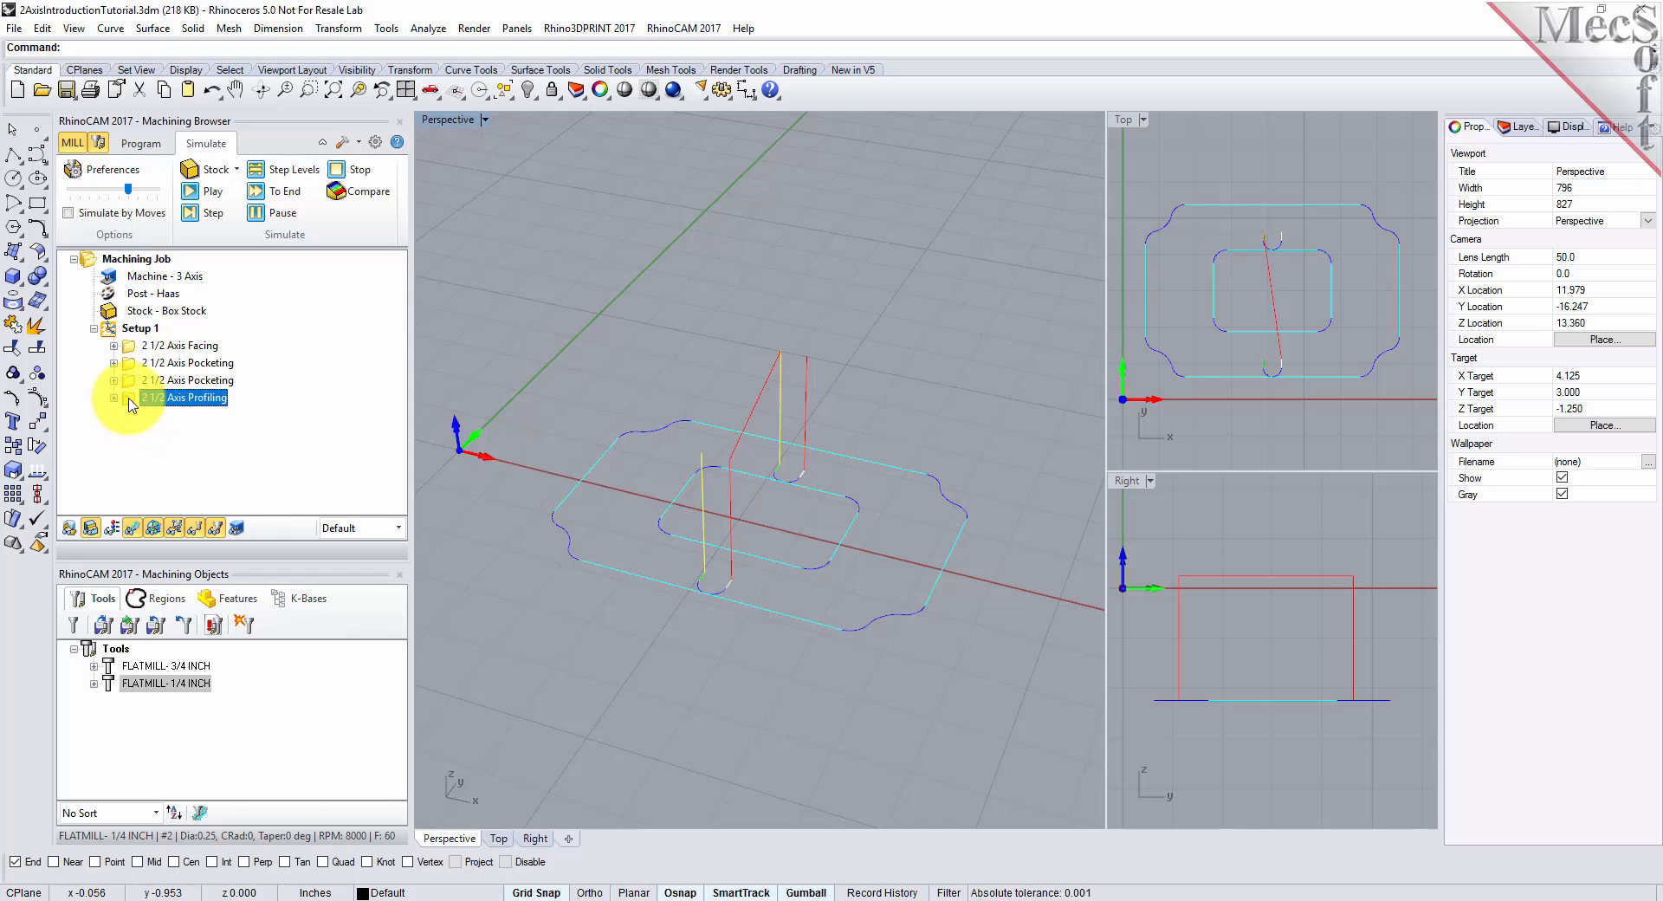
pyautogui.moveTo(128, 188); pyautogui.dragTo(70, 188)
pyautogui.click(187, 196)
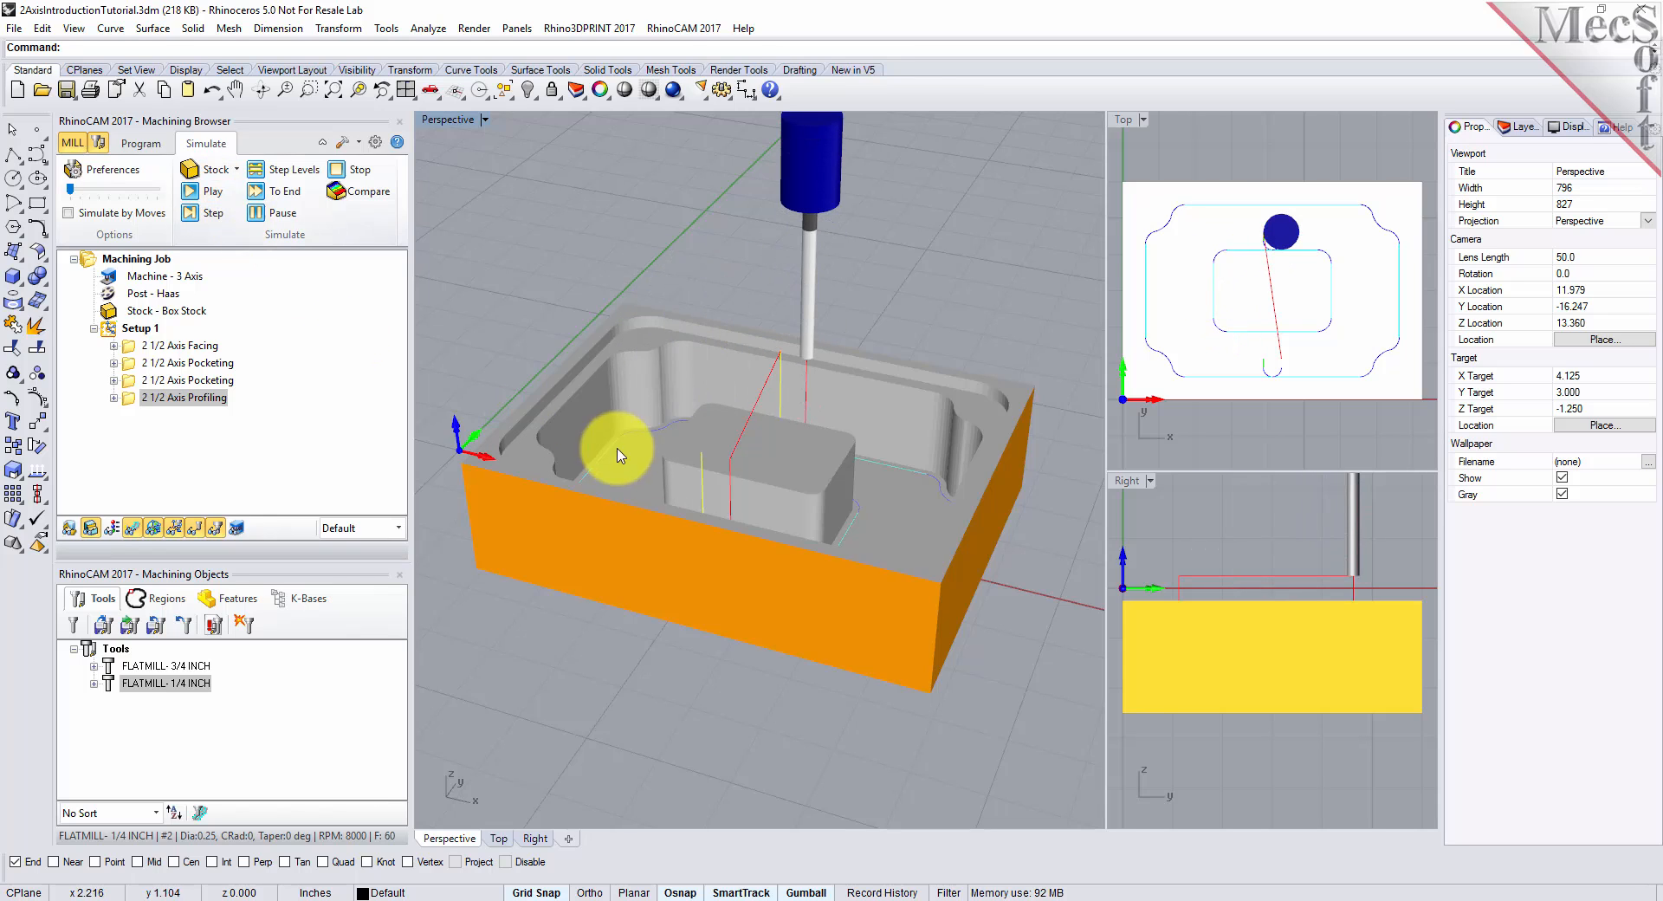
# Simulate all operations of Setup 1 from the raw stock at a medium speed, skip the pocketing to its end and inspect the cut stock
pyautogui.click(130, 328)
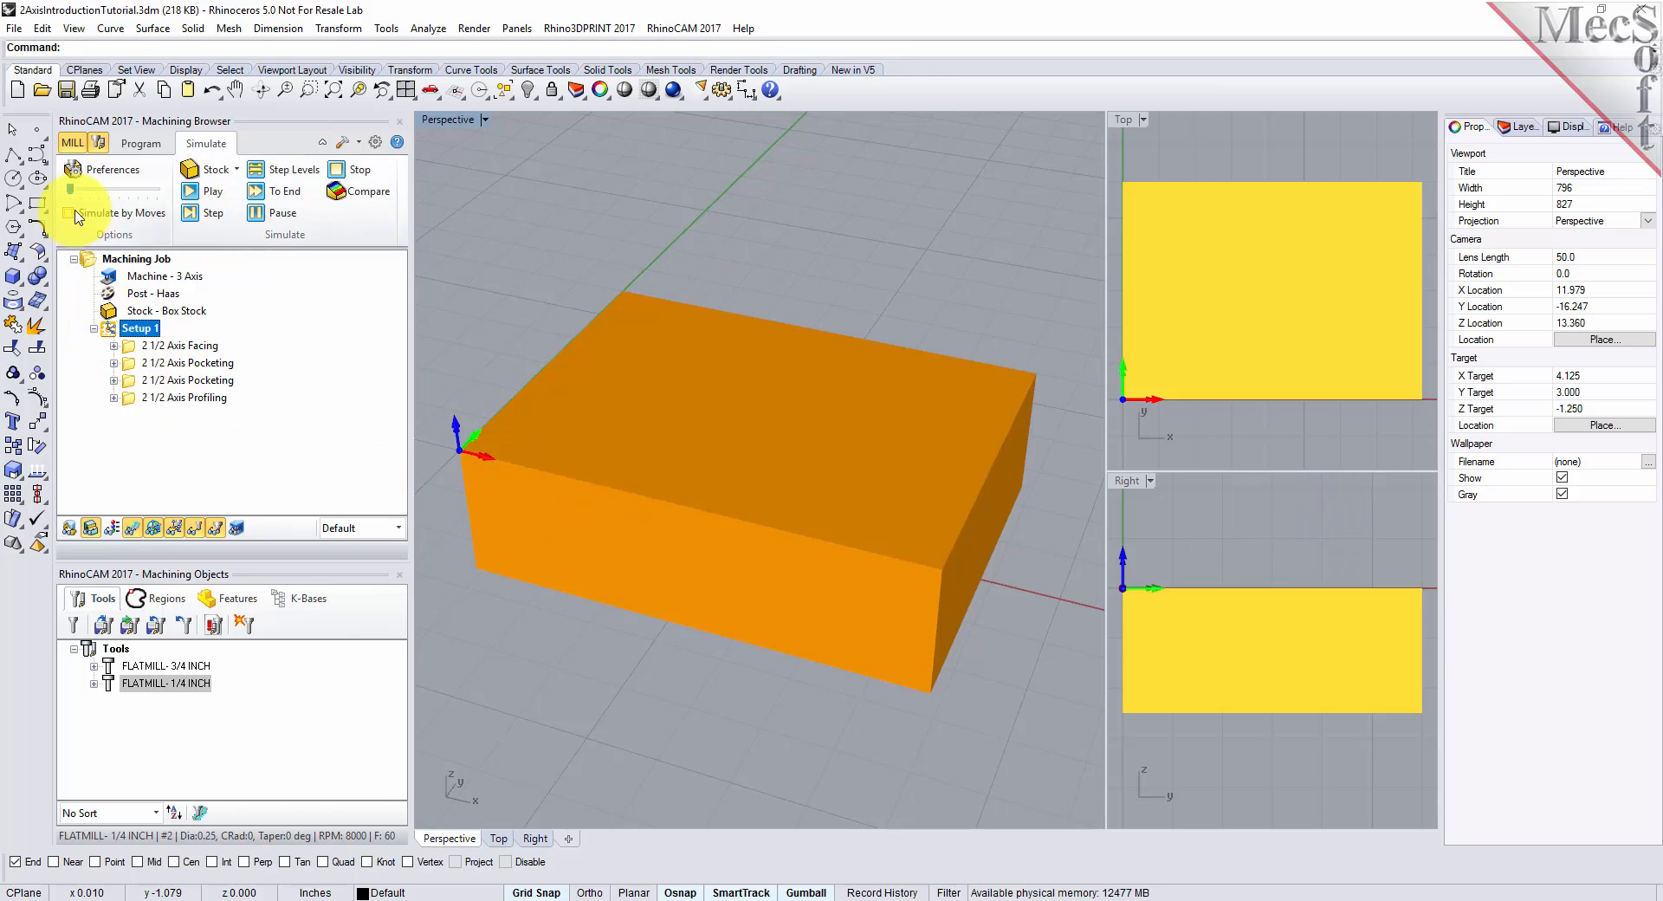
pyautogui.click(212, 192)
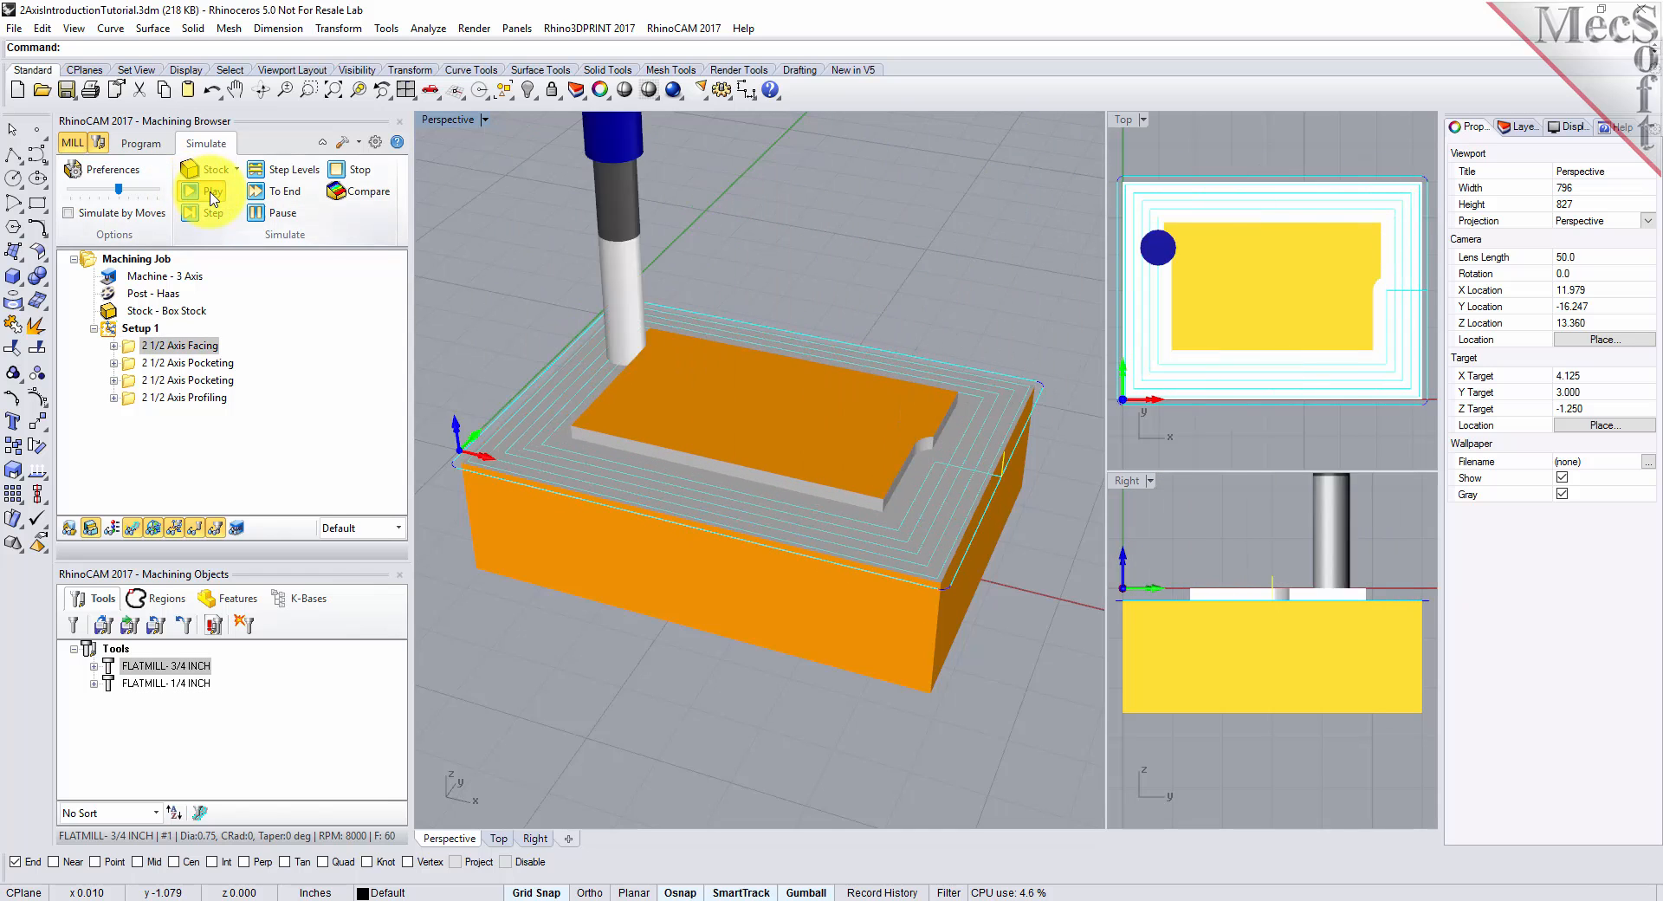
pyautogui.click(282, 214)
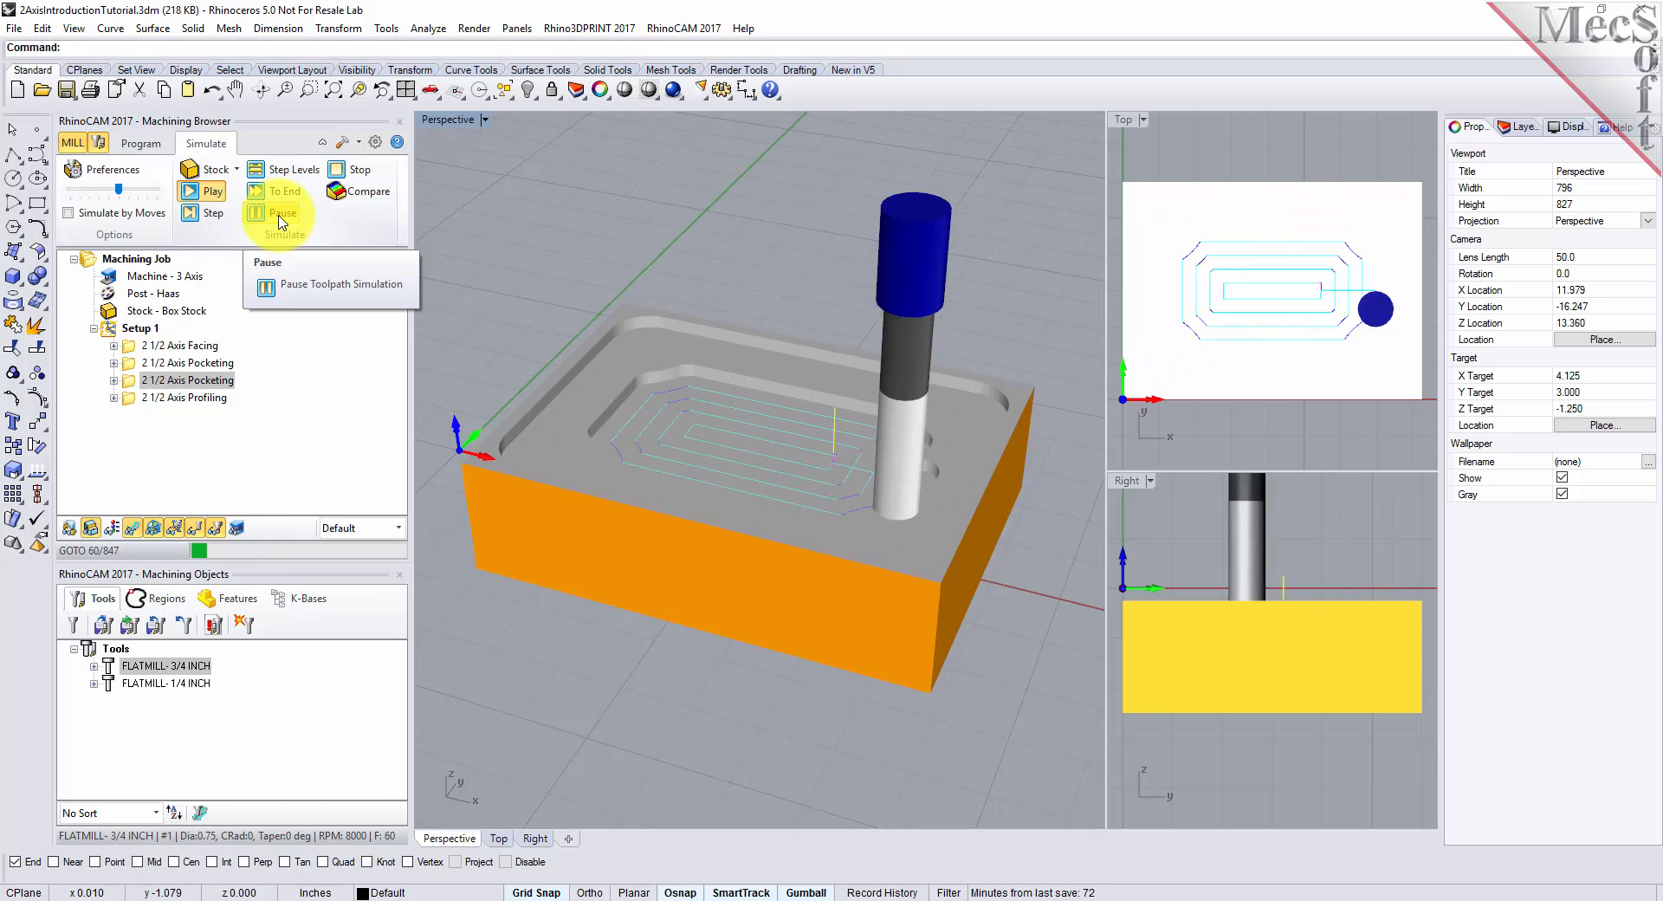
pyautogui.click(285, 191)
pyautogui.moveTo(914, 571)
pyautogui.mouseDown(button='right')
pyautogui.moveTo(821, 678)
pyautogui.moveTo(731, 678)
pyautogui.moveTo(872, 634)
pyautogui.moveTo(901, 575)
pyautogui.mouseUp(button='right')
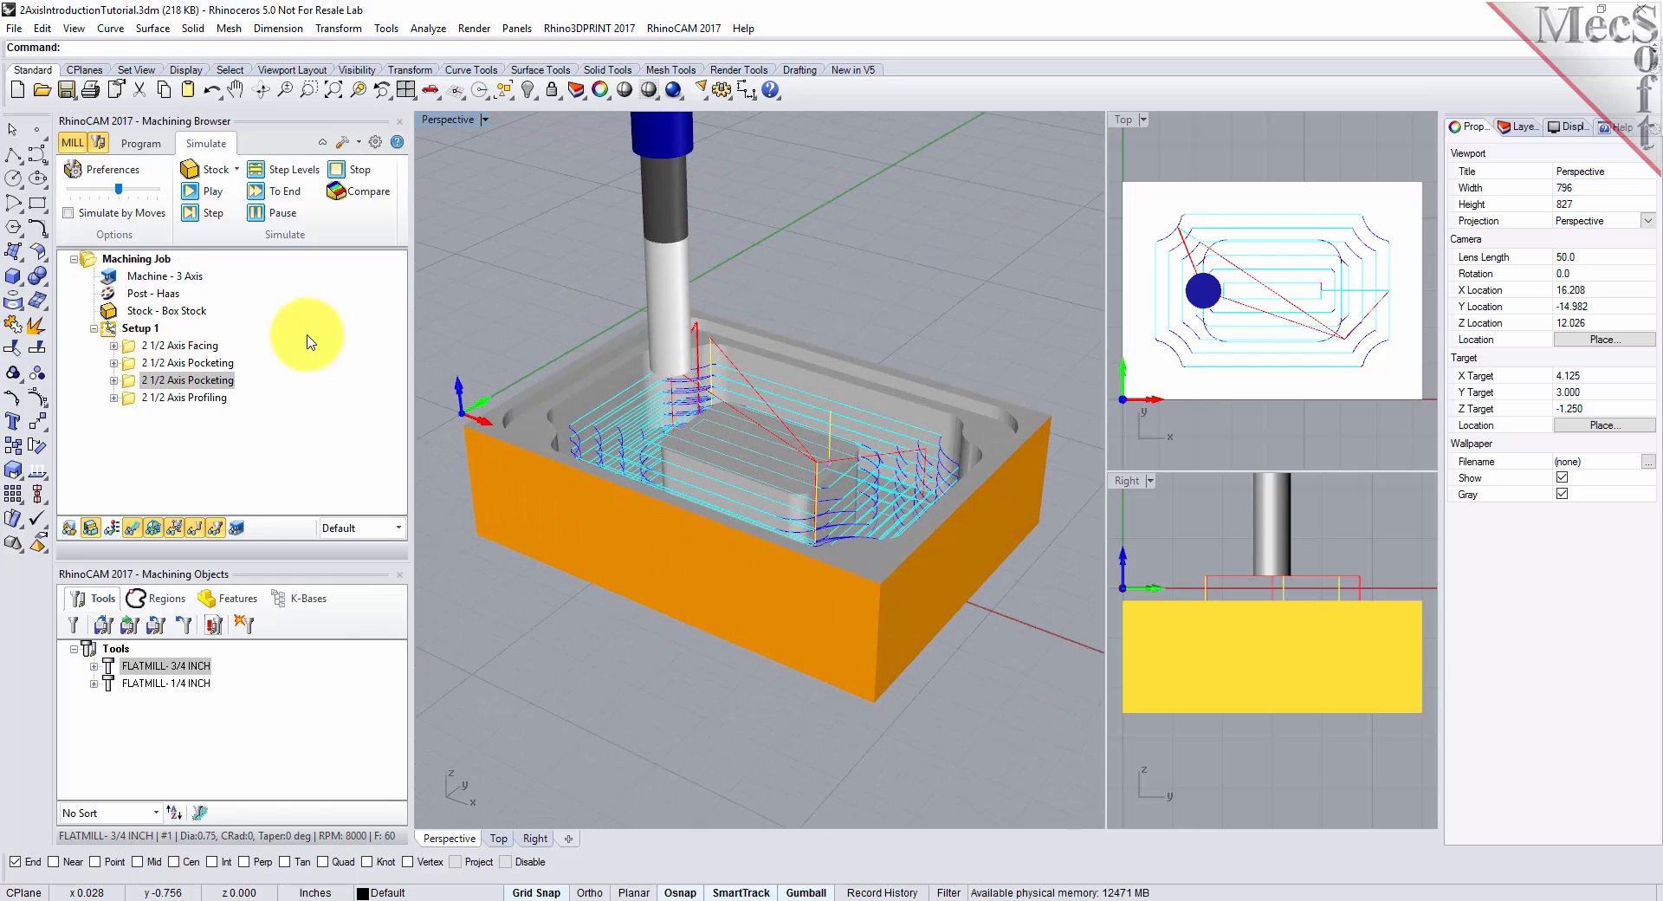
# Post-process Setup 1 with the Haas post and save the output as 2AxisIntroductionTutorial_Setup 1.nc
pyautogui.click(112, 333)
pyautogui.rightClick(113, 333)
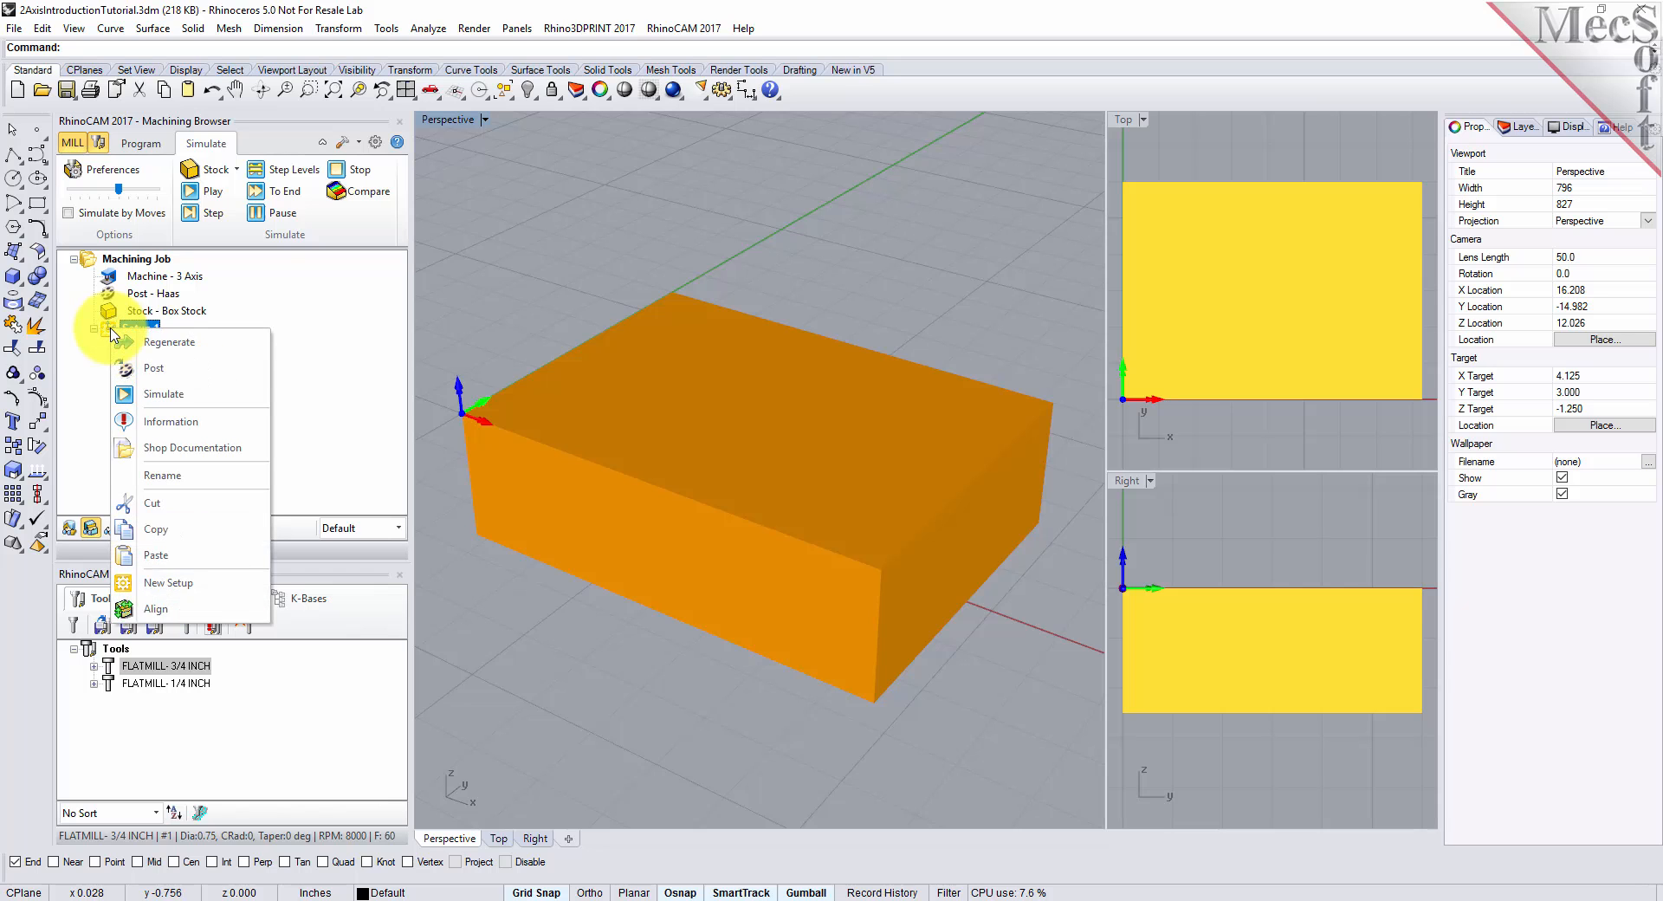
pyautogui.click(217, 367)
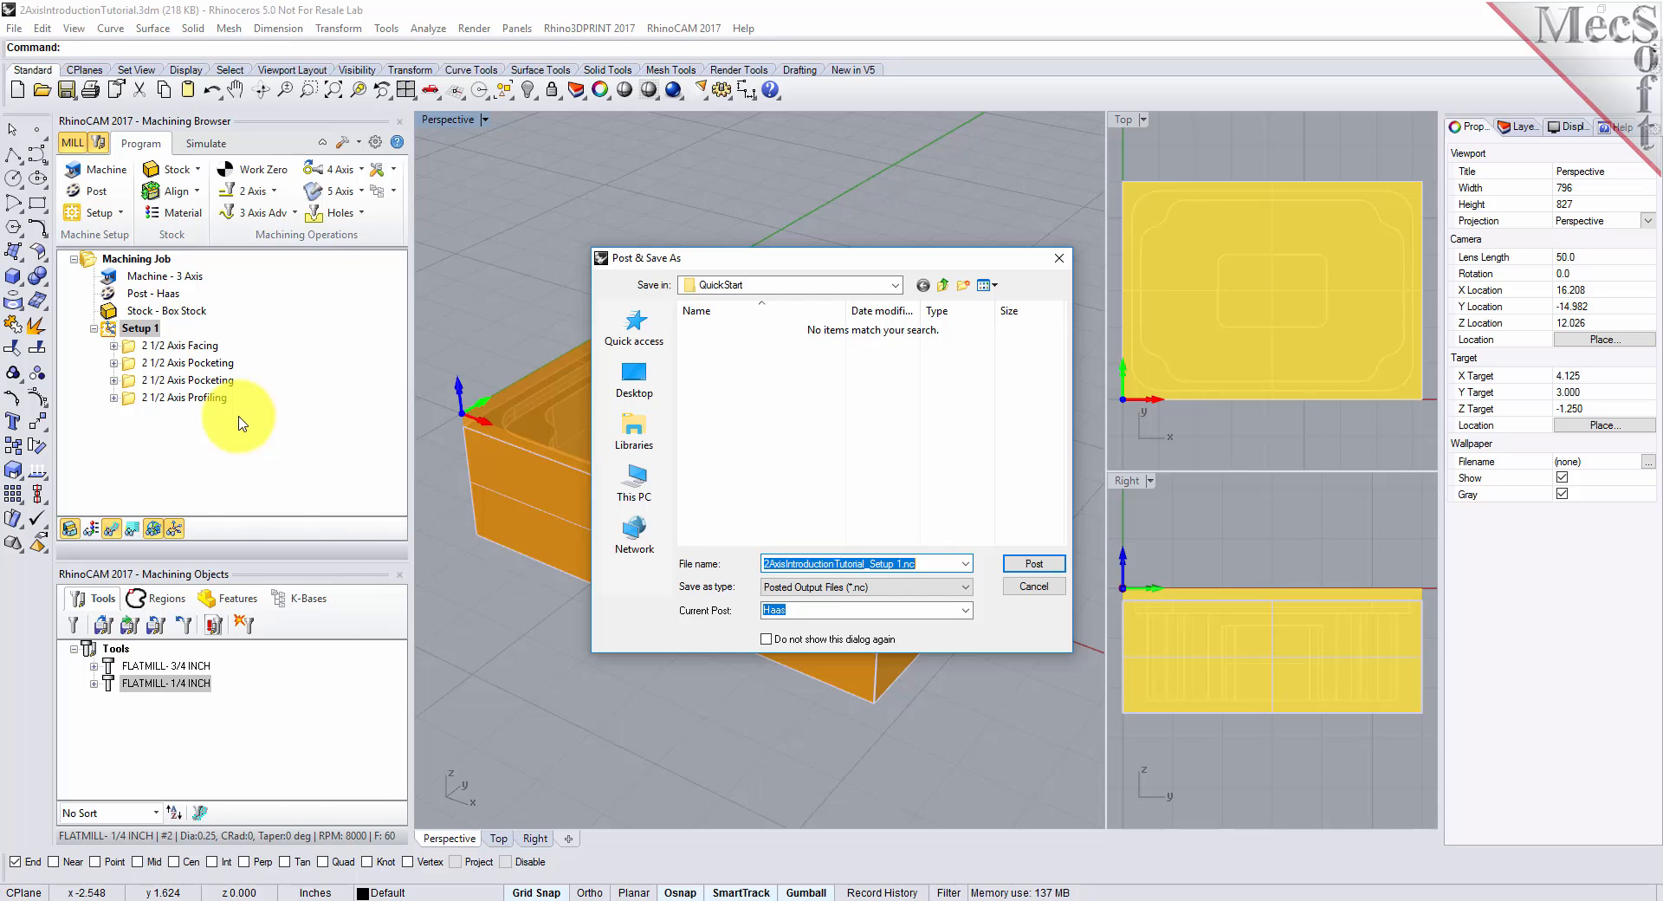
pyautogui.click(1031, 564)
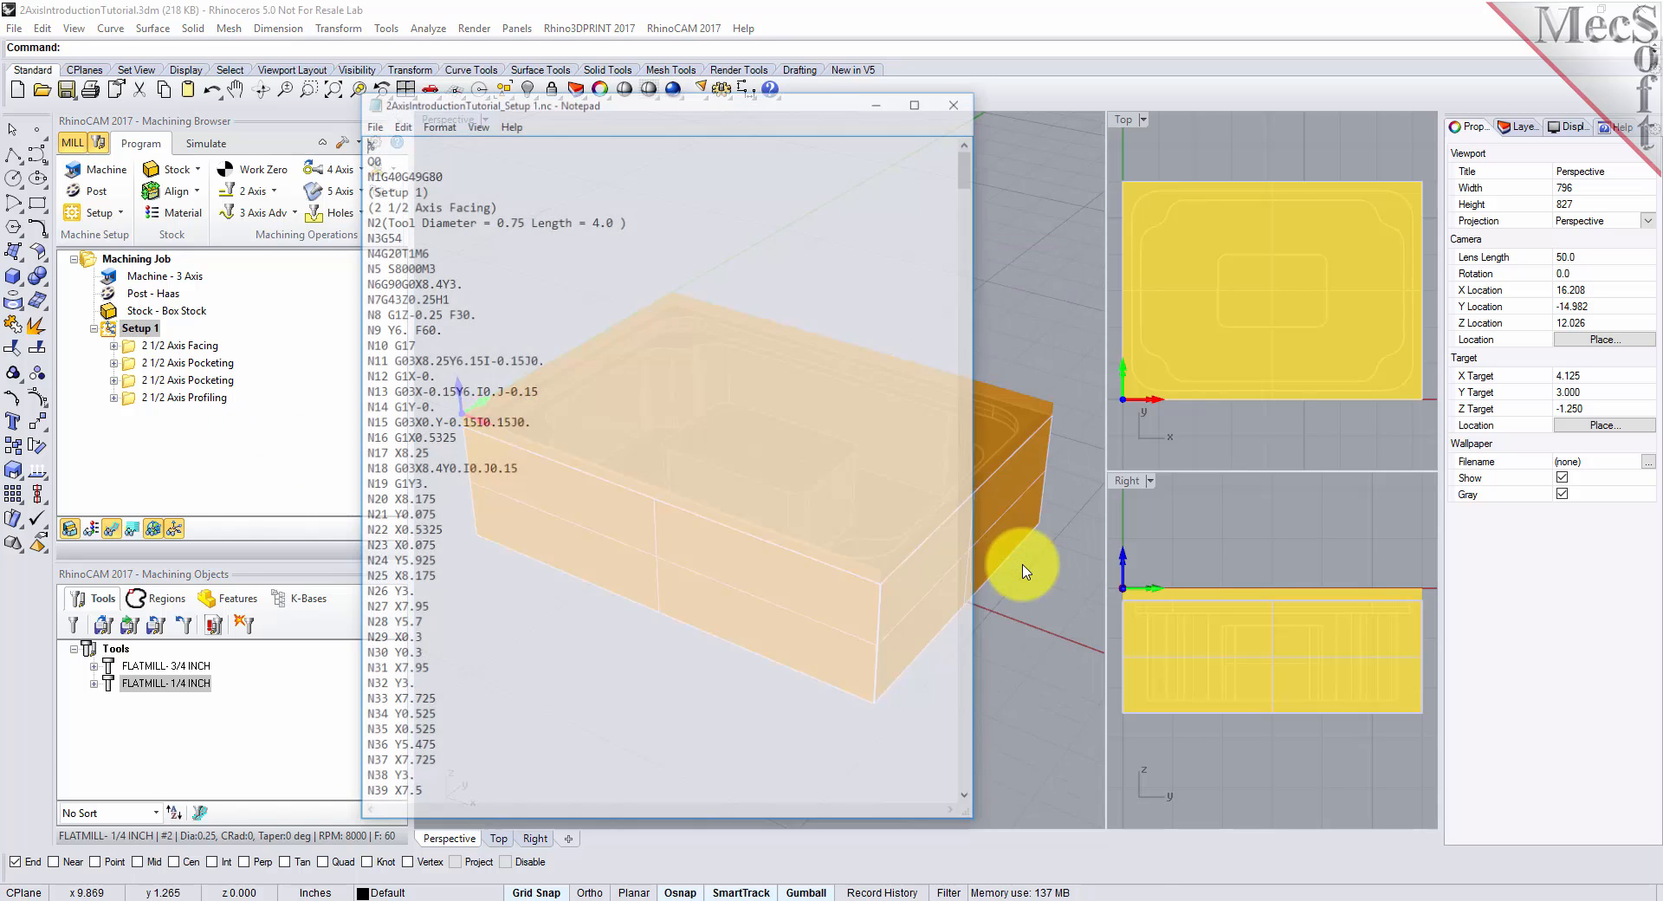
# Examine the start of the posted G-code in Notepad, highlighting the setup name and the facing operation comment
pyautogui.moveTo(972, 170); pyautogui.dragTo(964, 60)
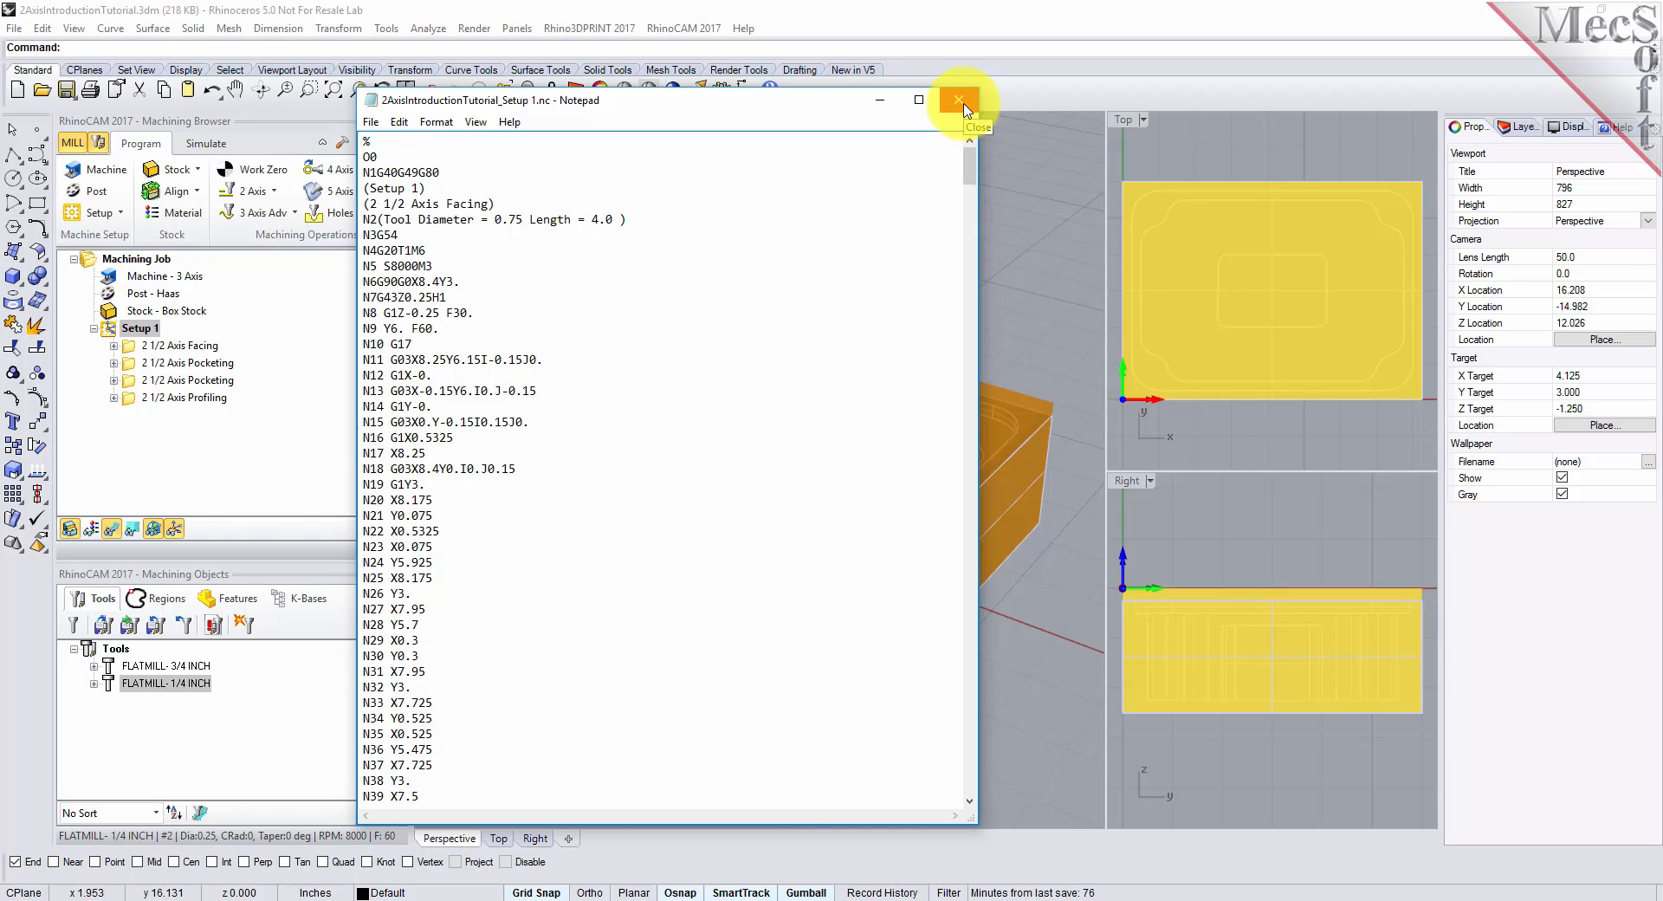
pyautogui.moveTo(425, 188); pyautogui.dragTo(362, 187)
pyautogui.moveTo(495, 204); pyautogui.dragTo(362, 205)
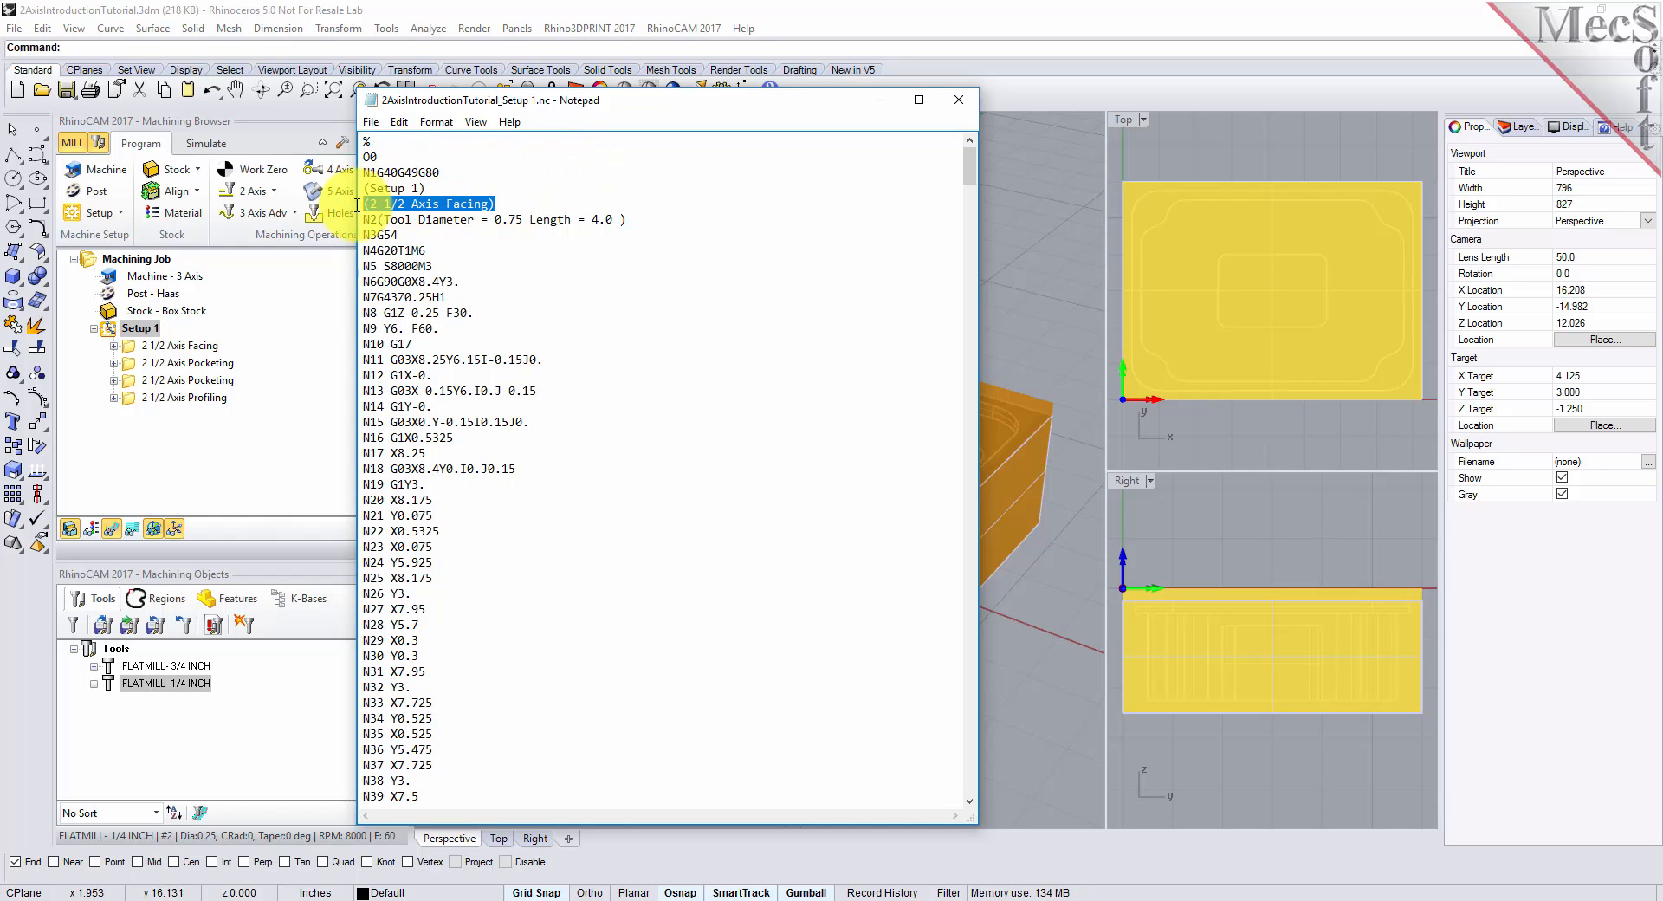